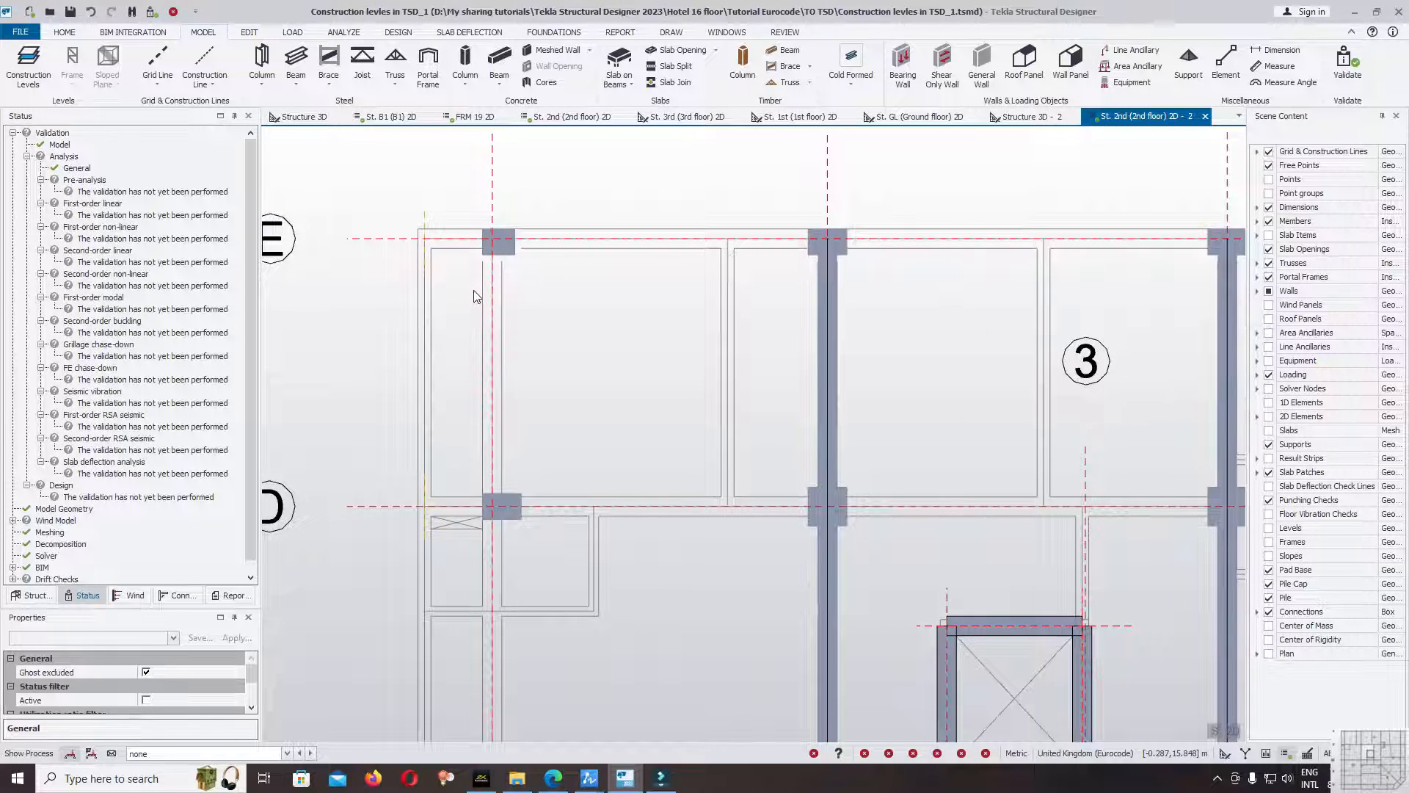
Validate the model and review the validation status of the model and analysis checks.
scroll(499, 338, down, 4)
scroll(459, 320, up, 2)
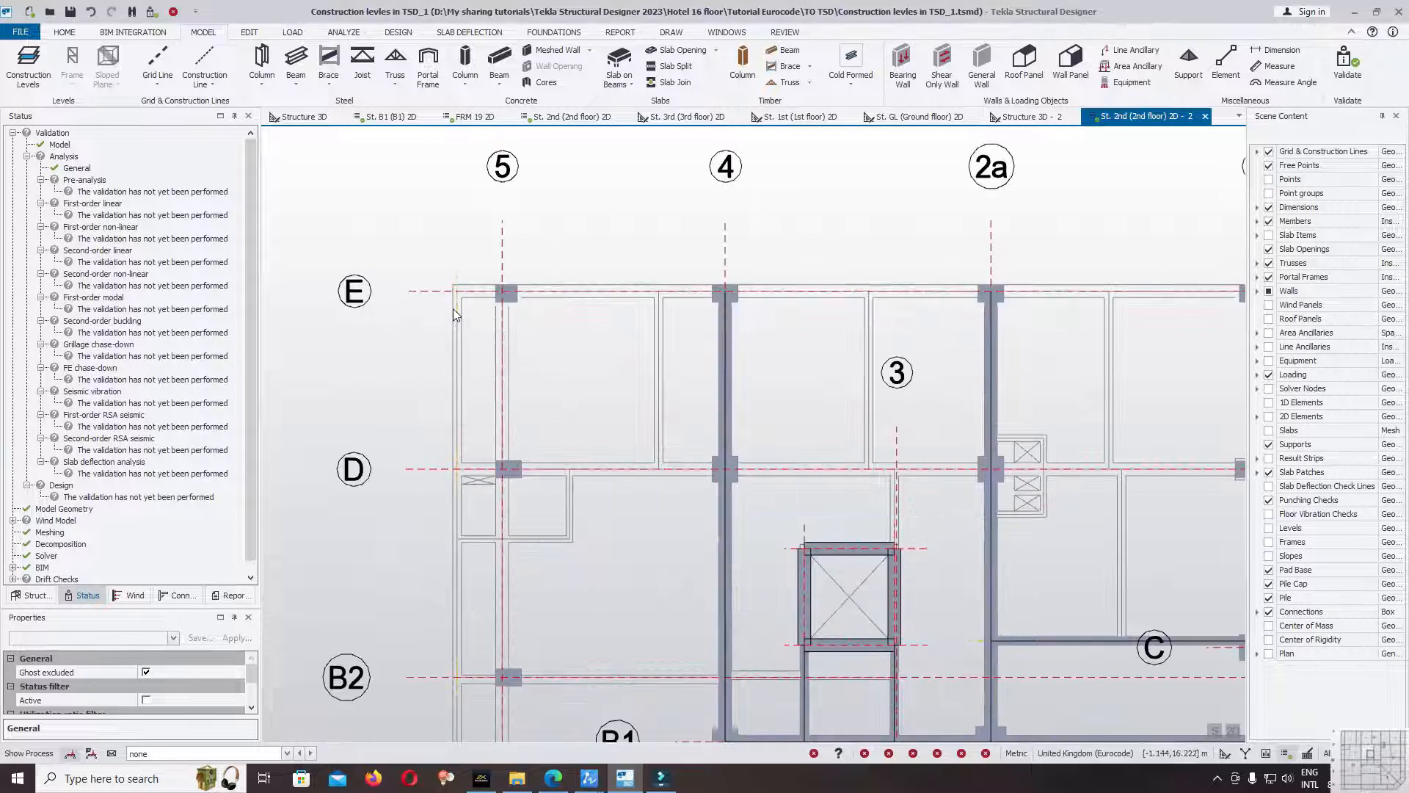
scroll(462, 337, down, 2)
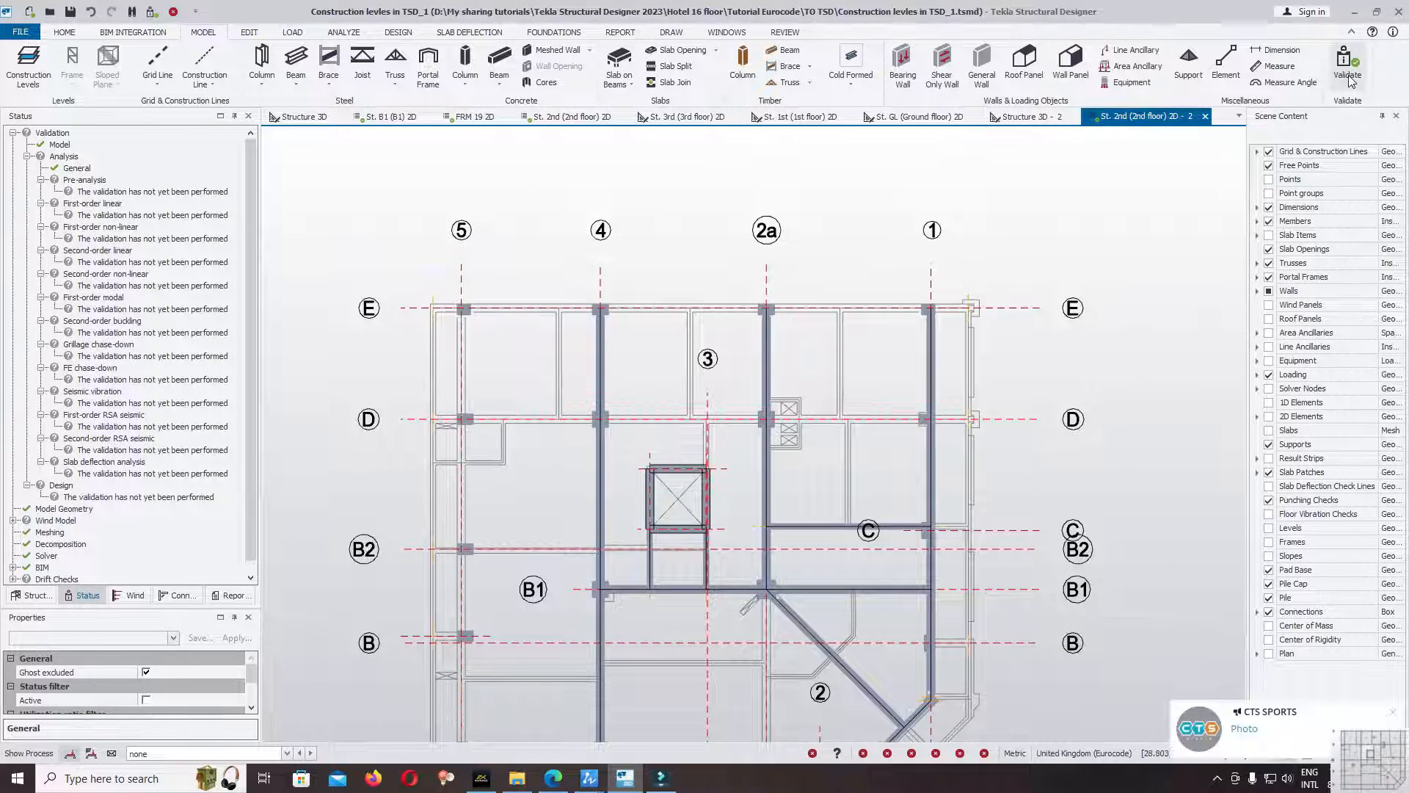
click(1395, 710)
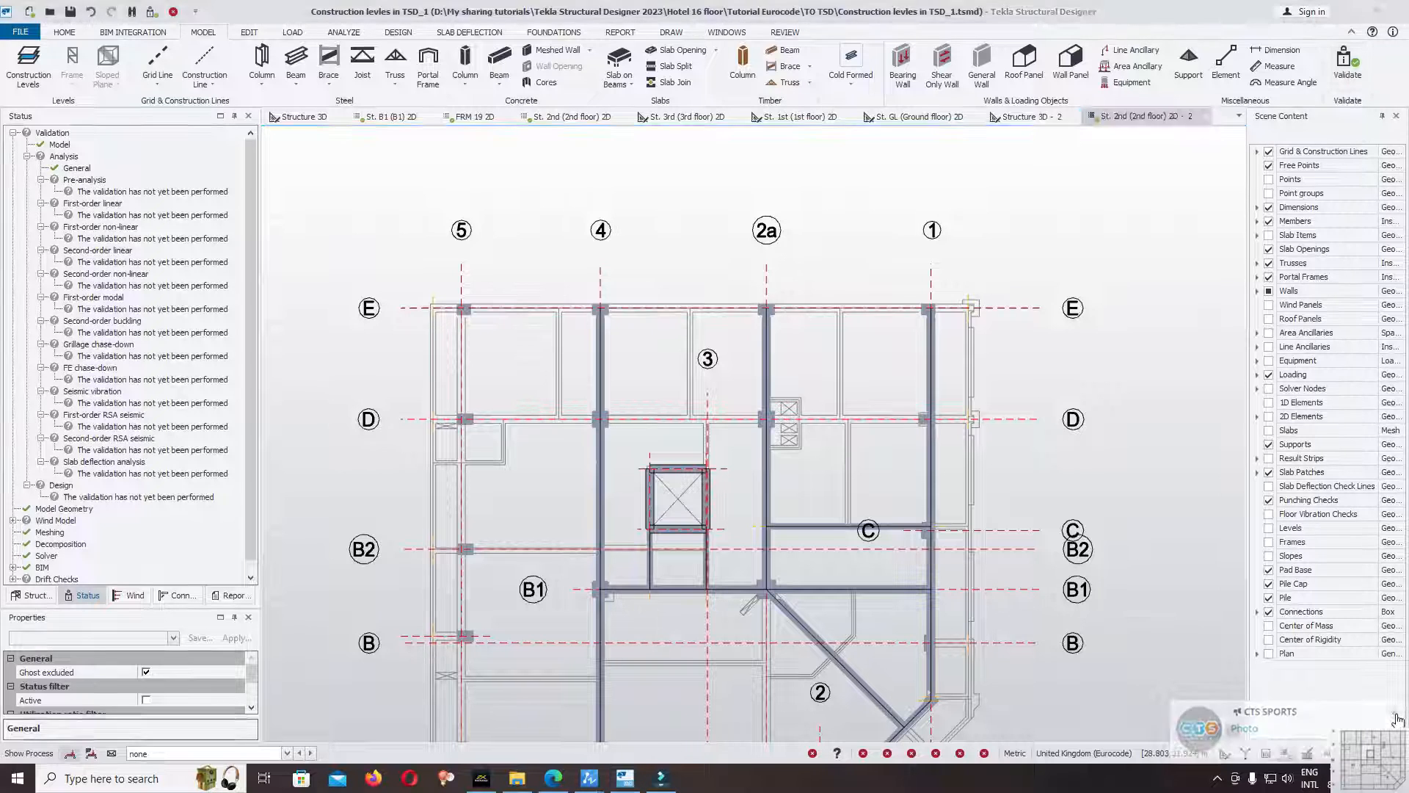
click(1343, 62)
drag(253, 211, 266, 350)
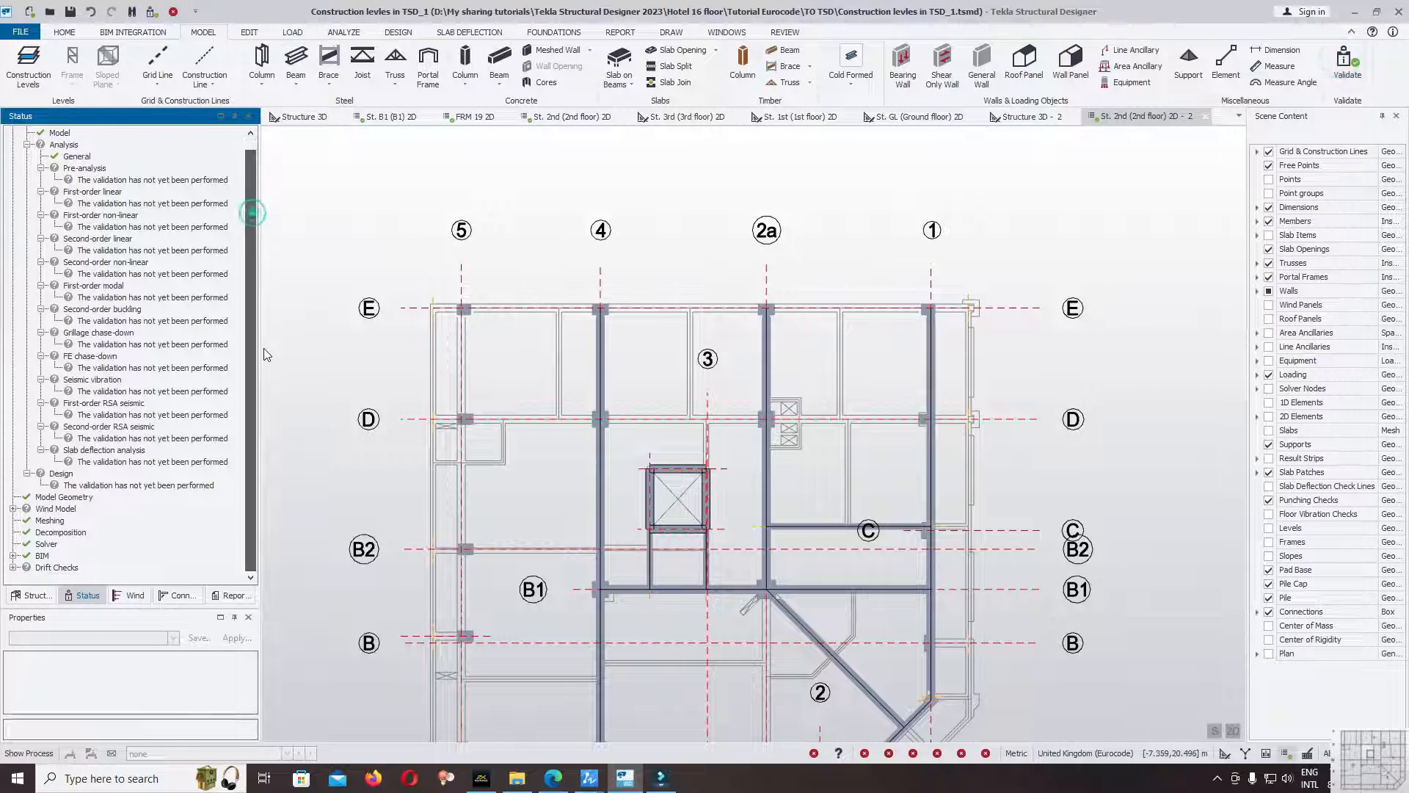
drag(249, 216, 252, 182)
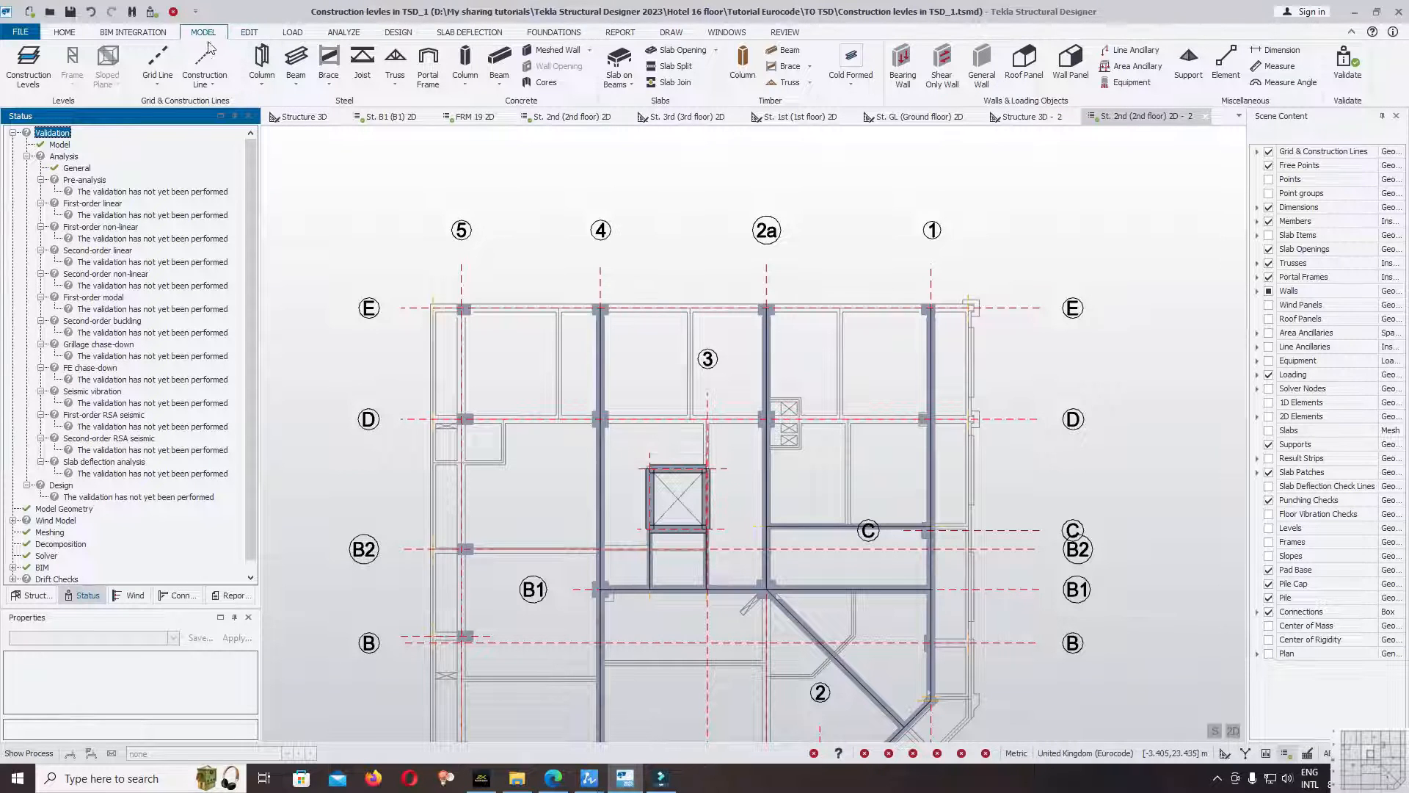
Create cast-in-place concrete beams along gridline E from grid 5 to grid 1 using the Cast-in-place B30x50cm property set.
click(296, 62)
click(98, 320)
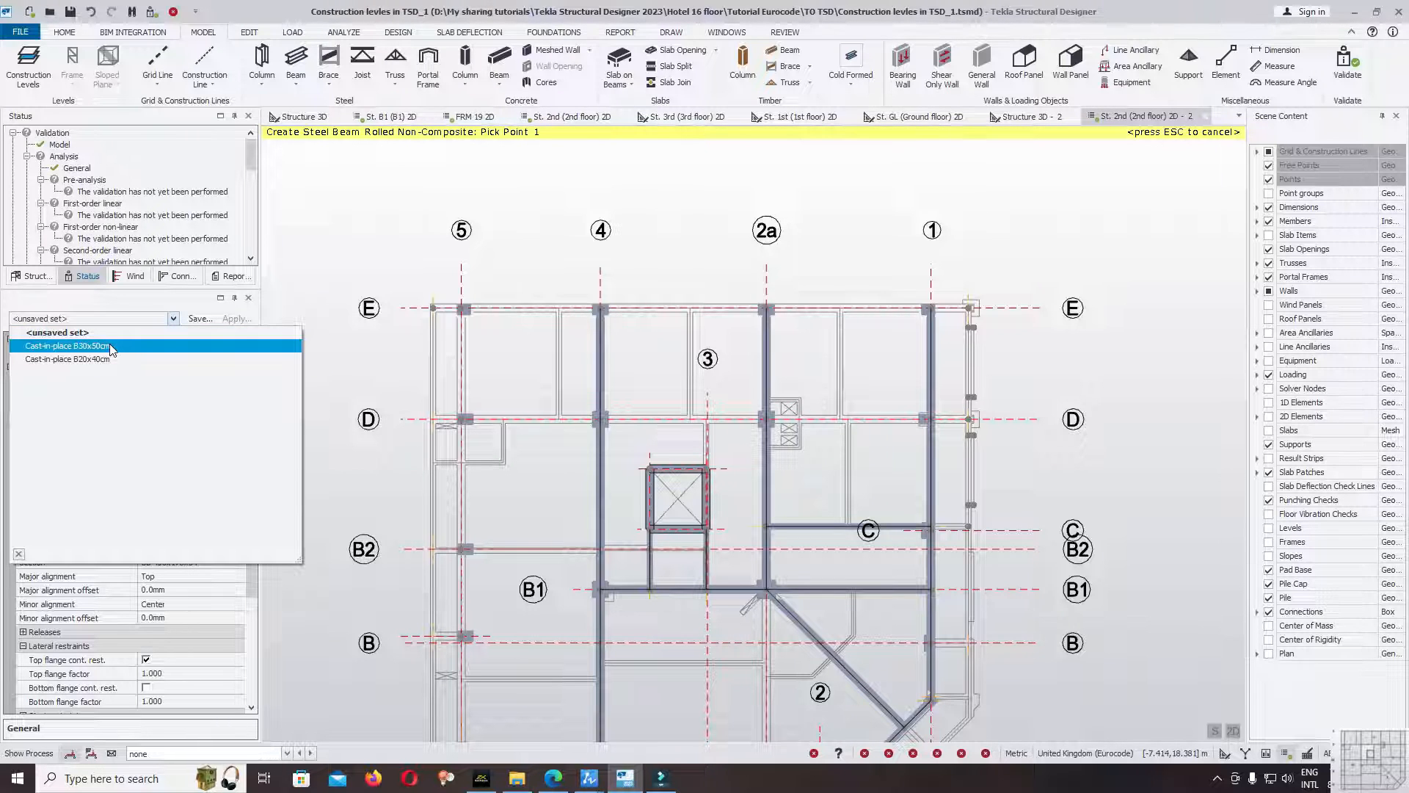
click(109, 344)
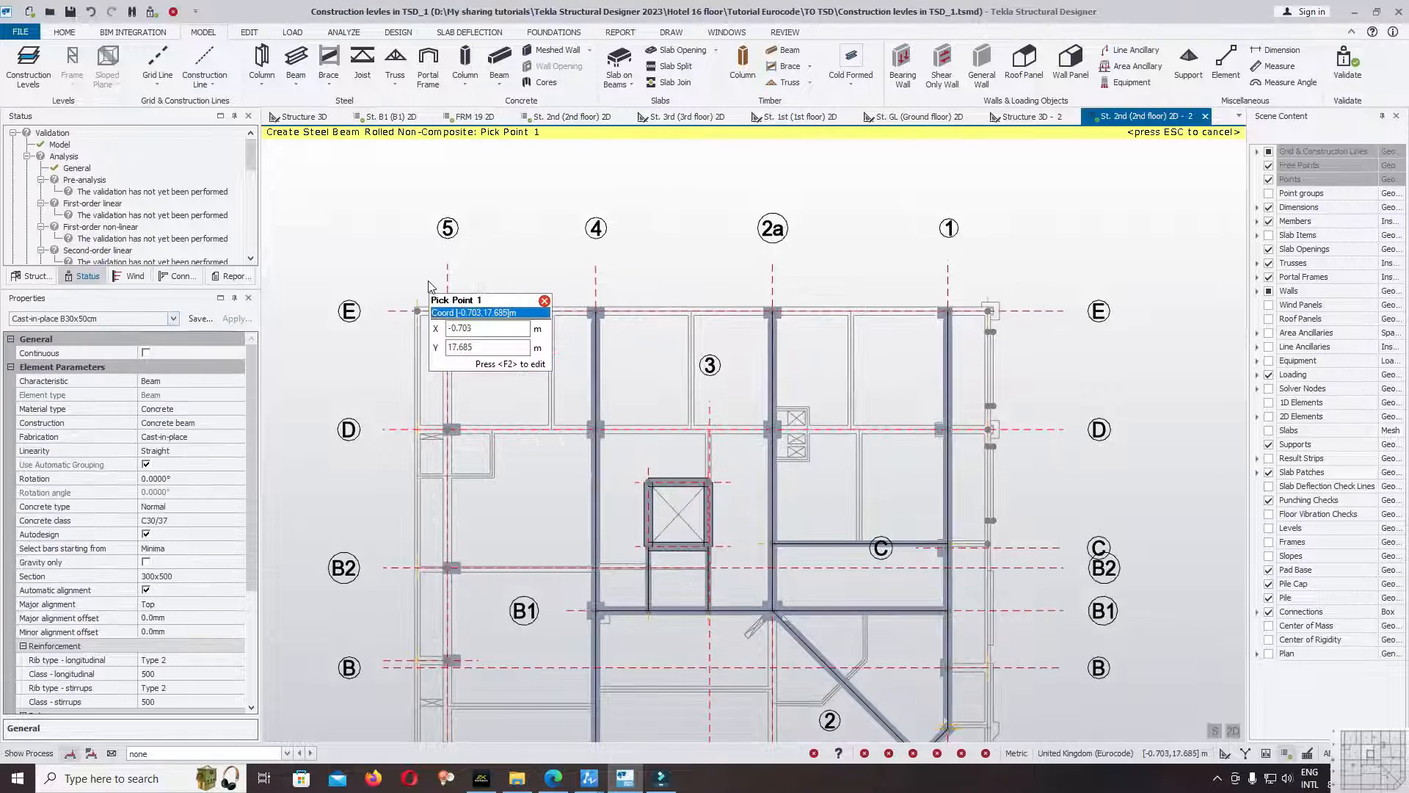
drag(607, 364, 966, 346)
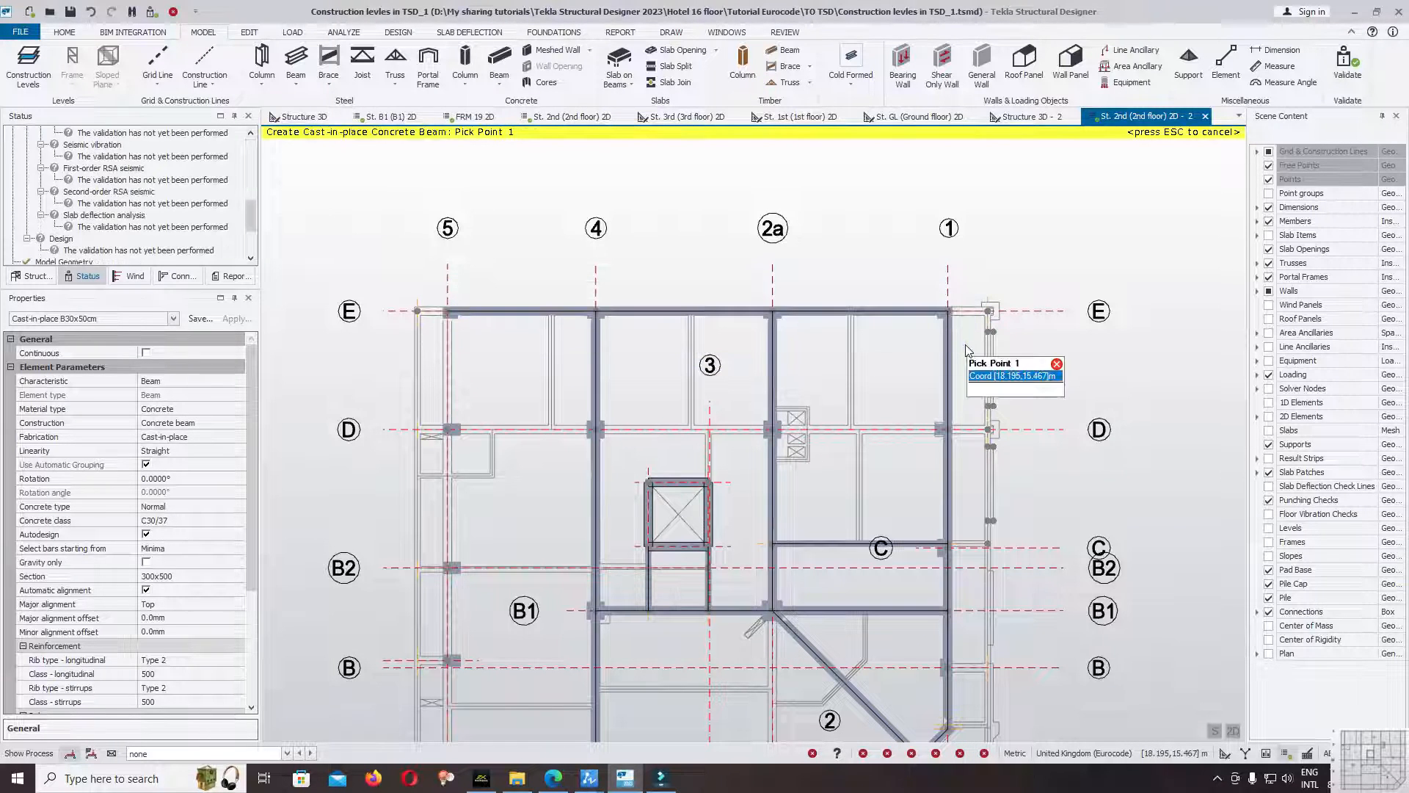
key(Escape)
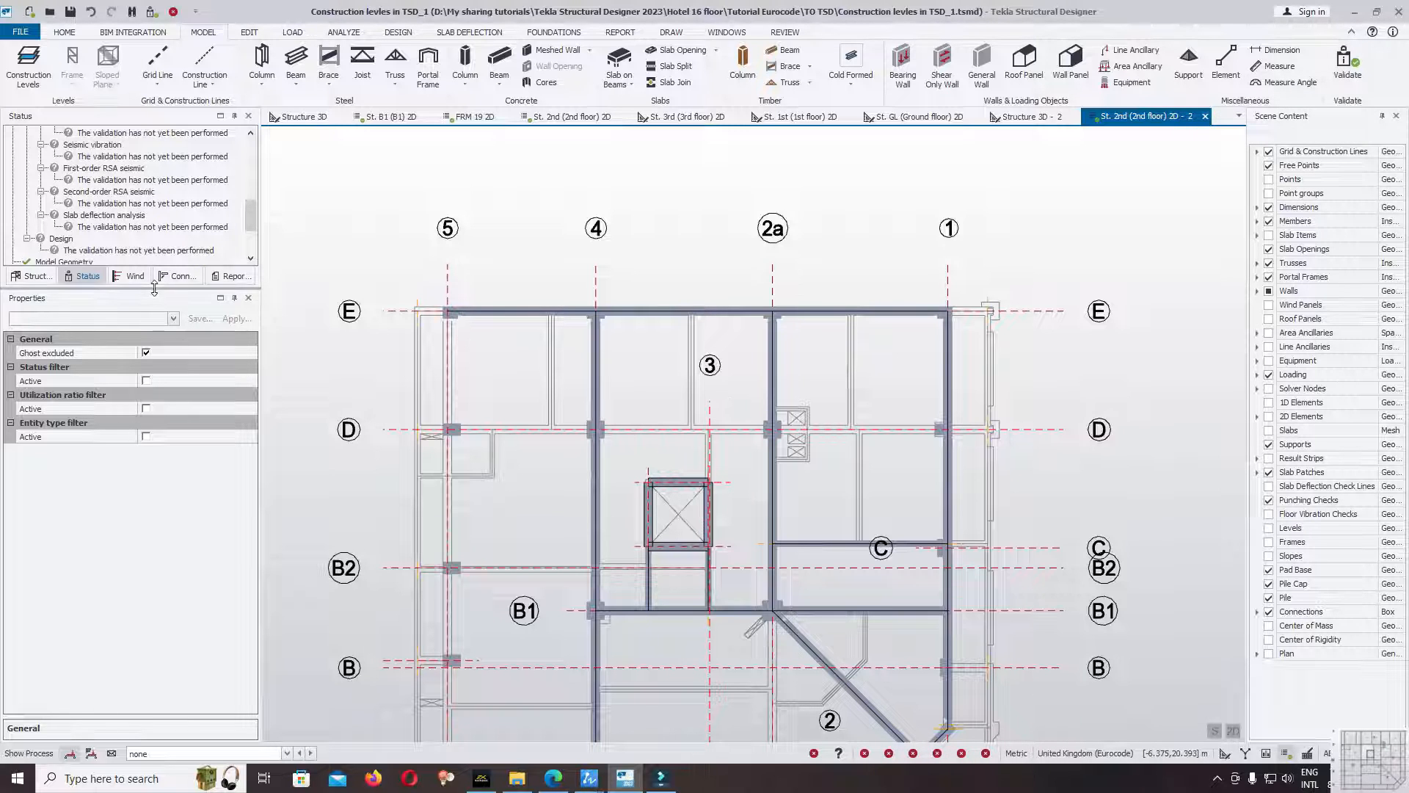
Enlarge the validation status list, validate the model with the gridline E beams, and review the results.
drag(154, 288, 154, 441)
click(245, 276)
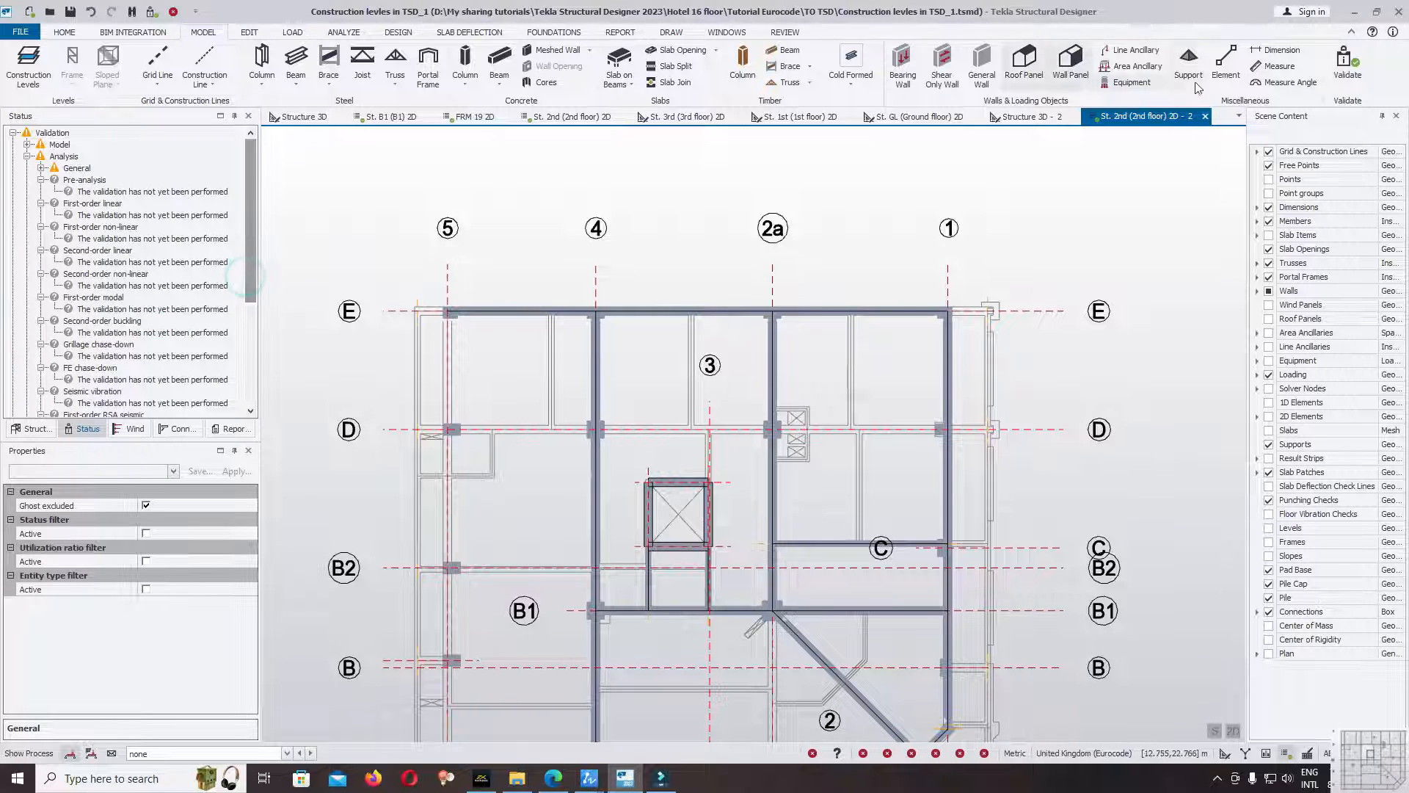
click(1345, 62)
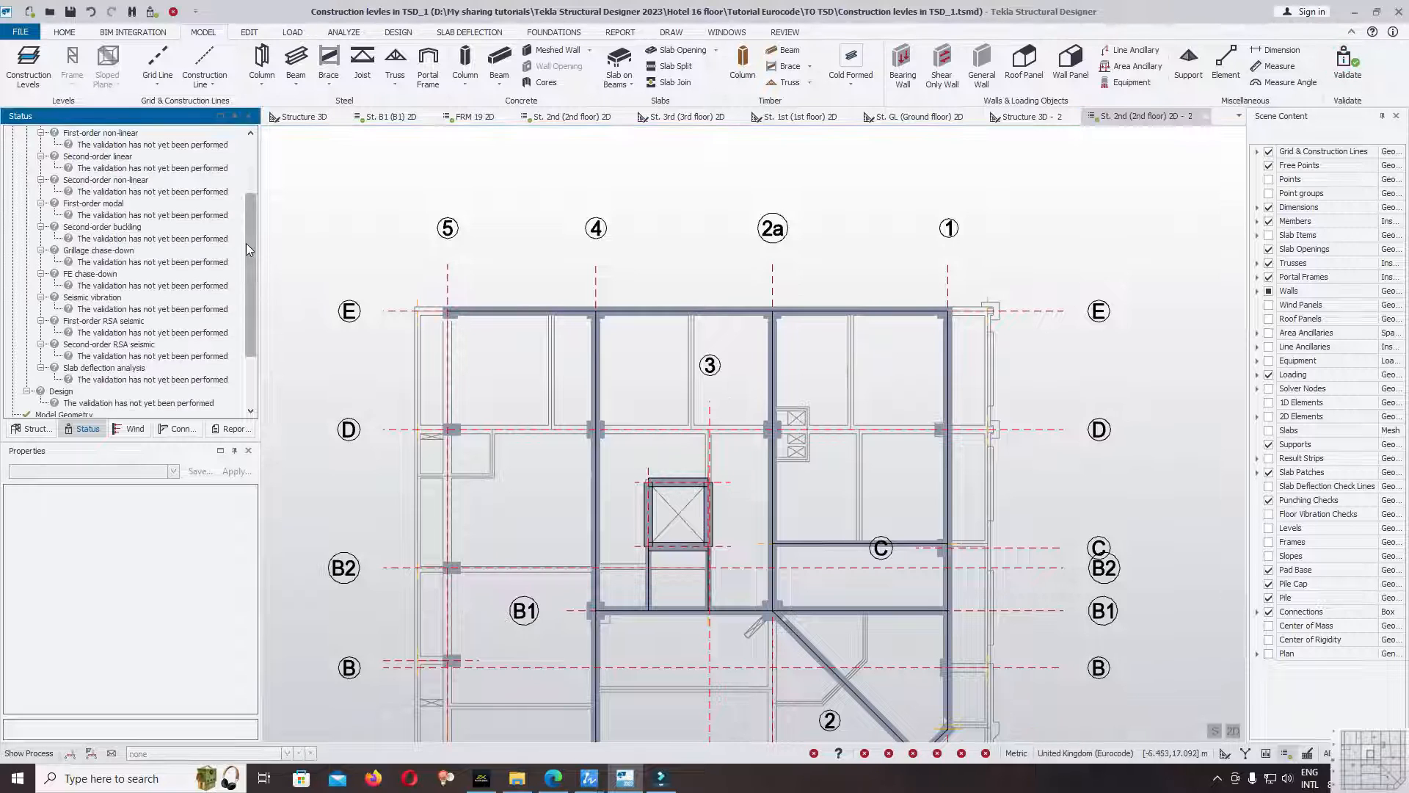
drag(251, 215, 258, 133)
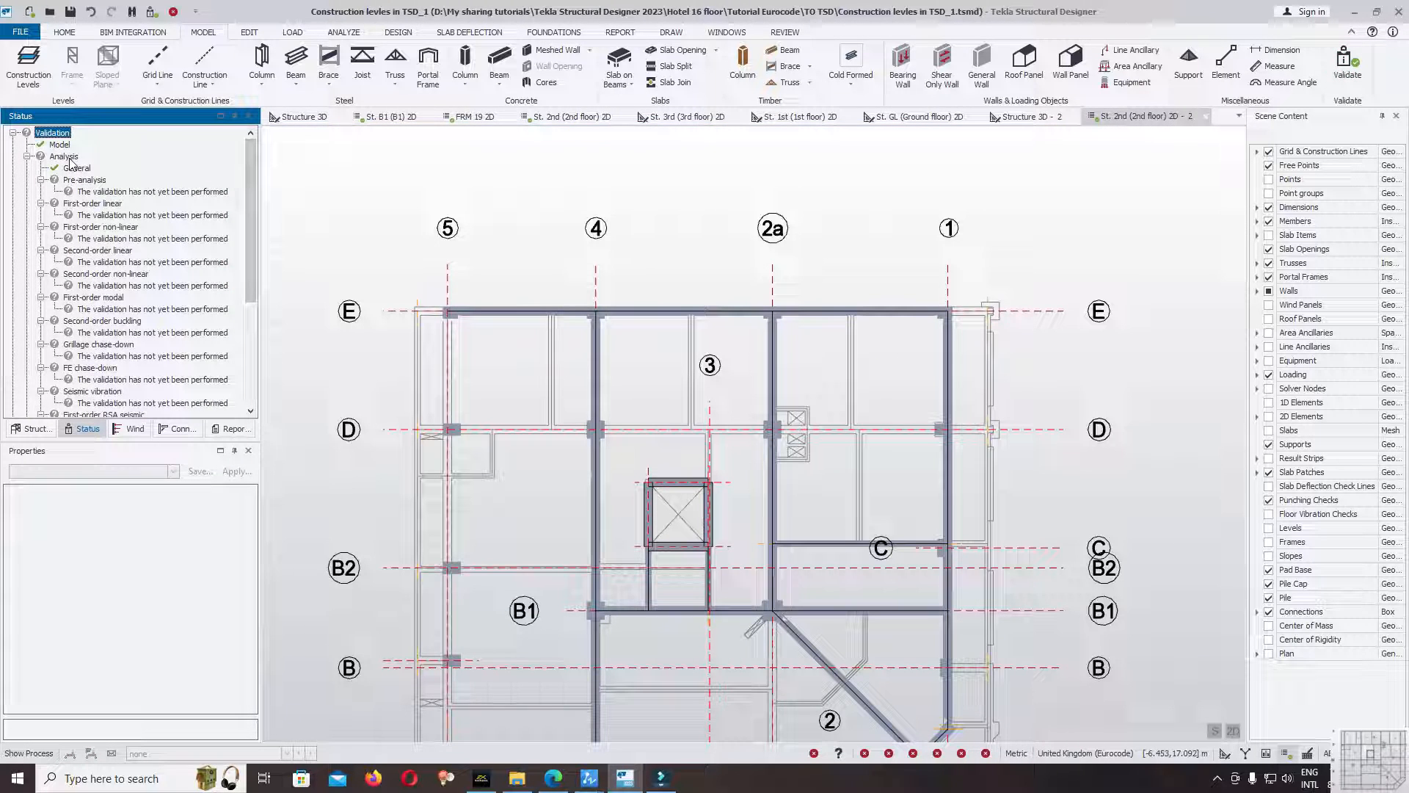
Place a B30x50cm concrete beam on gridline E from grid 1 outward to the construction point at X 18.950, Y 16.650.
scroll(745, 259, up, 1)
click(500, 62)
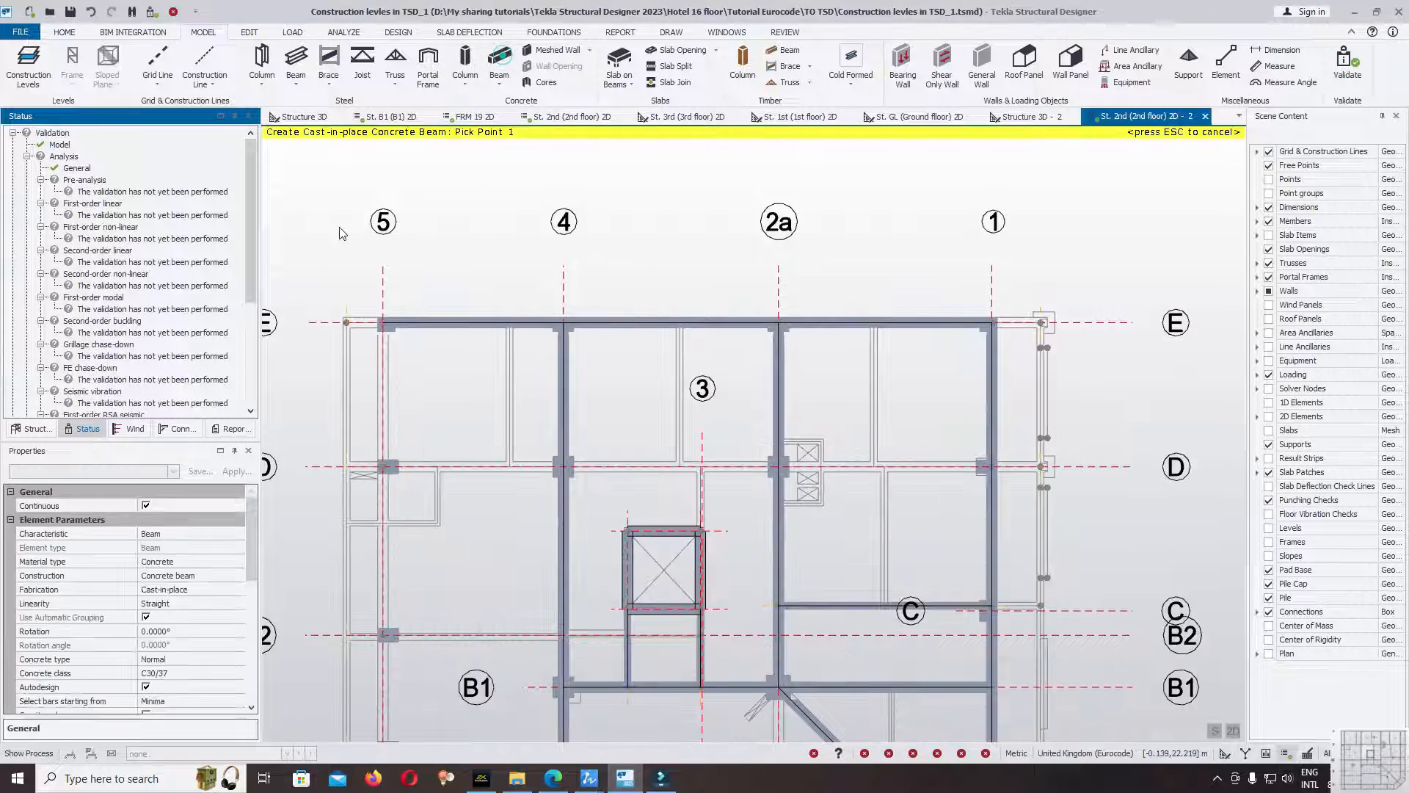
click(992, 324)
scroll(1039, 324, up, 3)
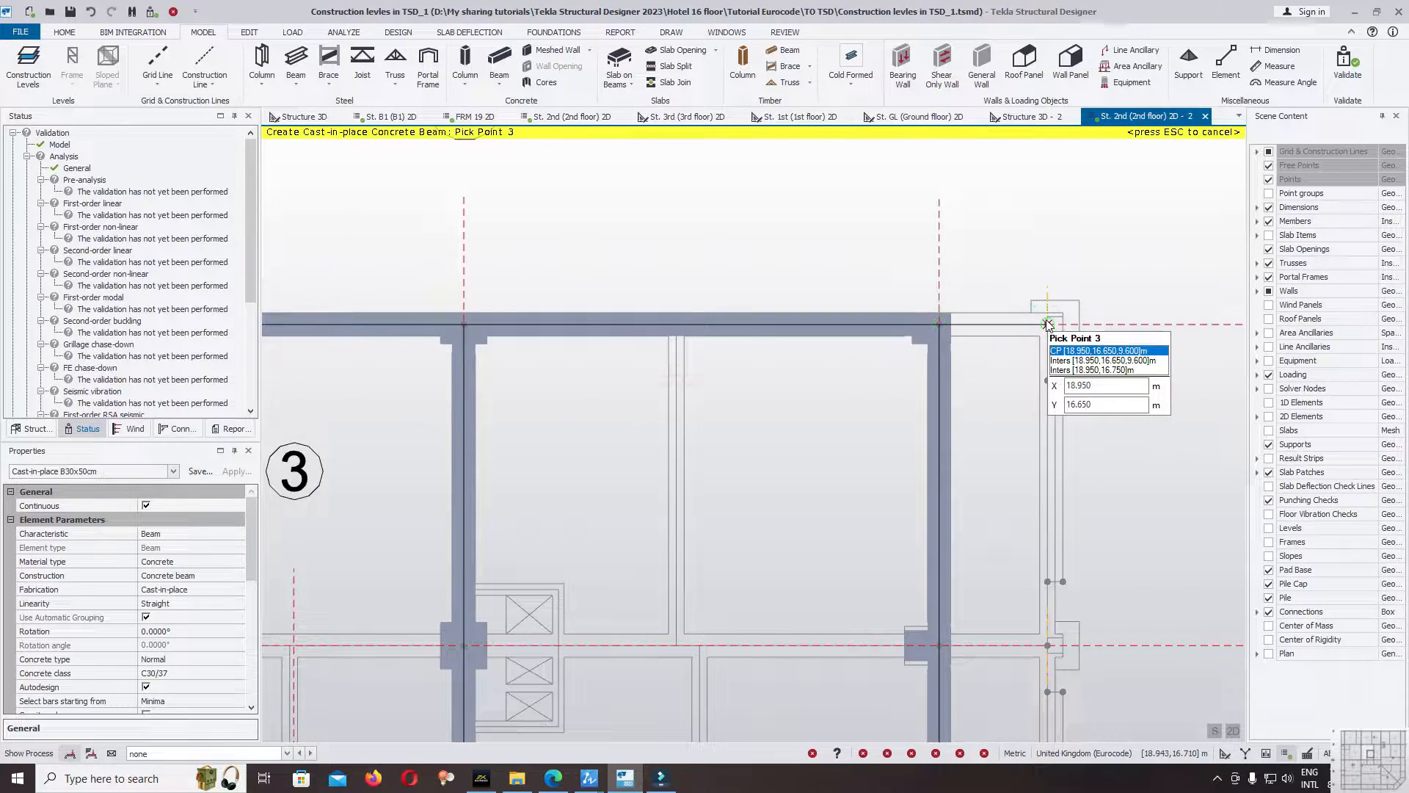
click(1047, 324)
scroll(1067, 327, down, 5)
Place a B30x50cm concrete beam on gridline E from grid 5 outward to the construction point at X -1.050, Y 16.650.
scroll(600, 339, up, 5)
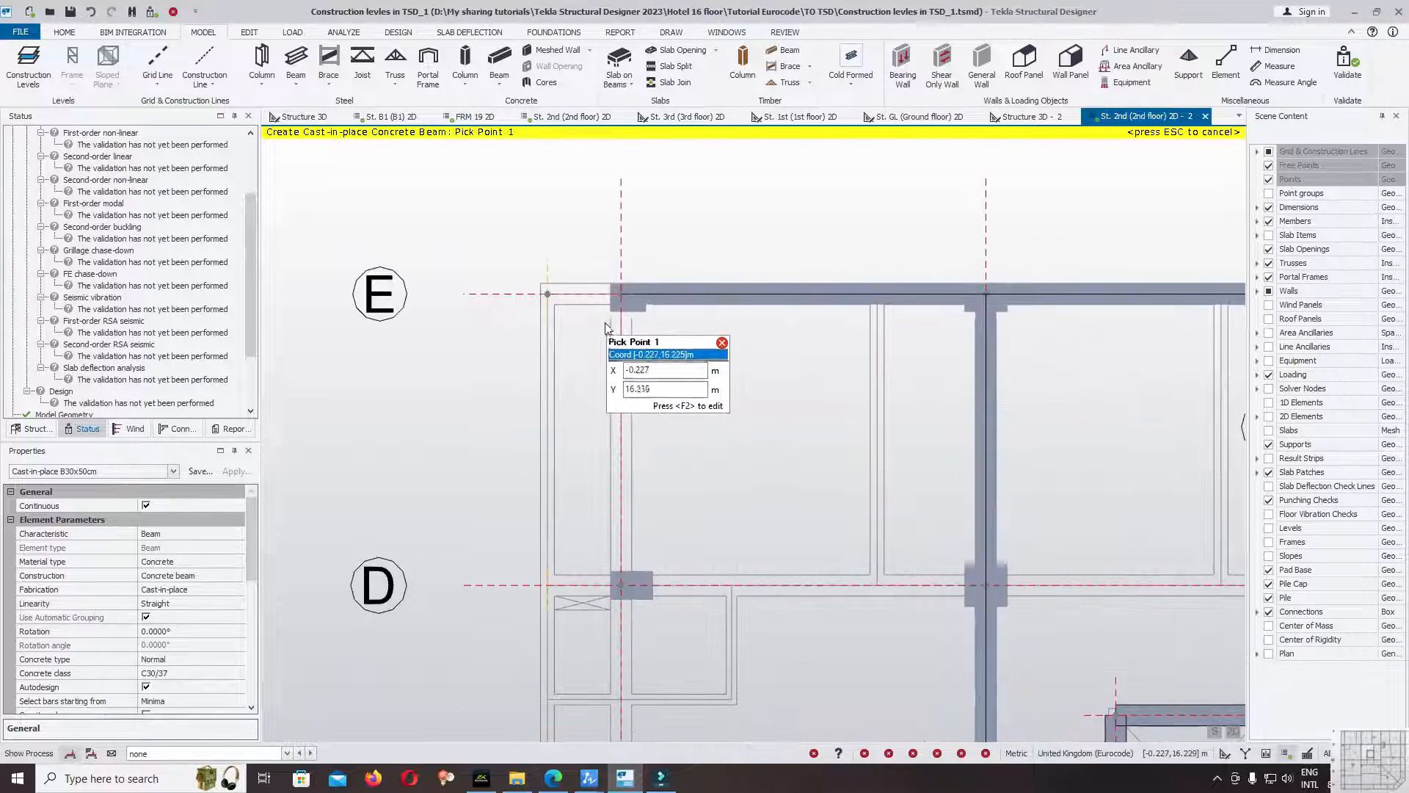
click(621, 294)
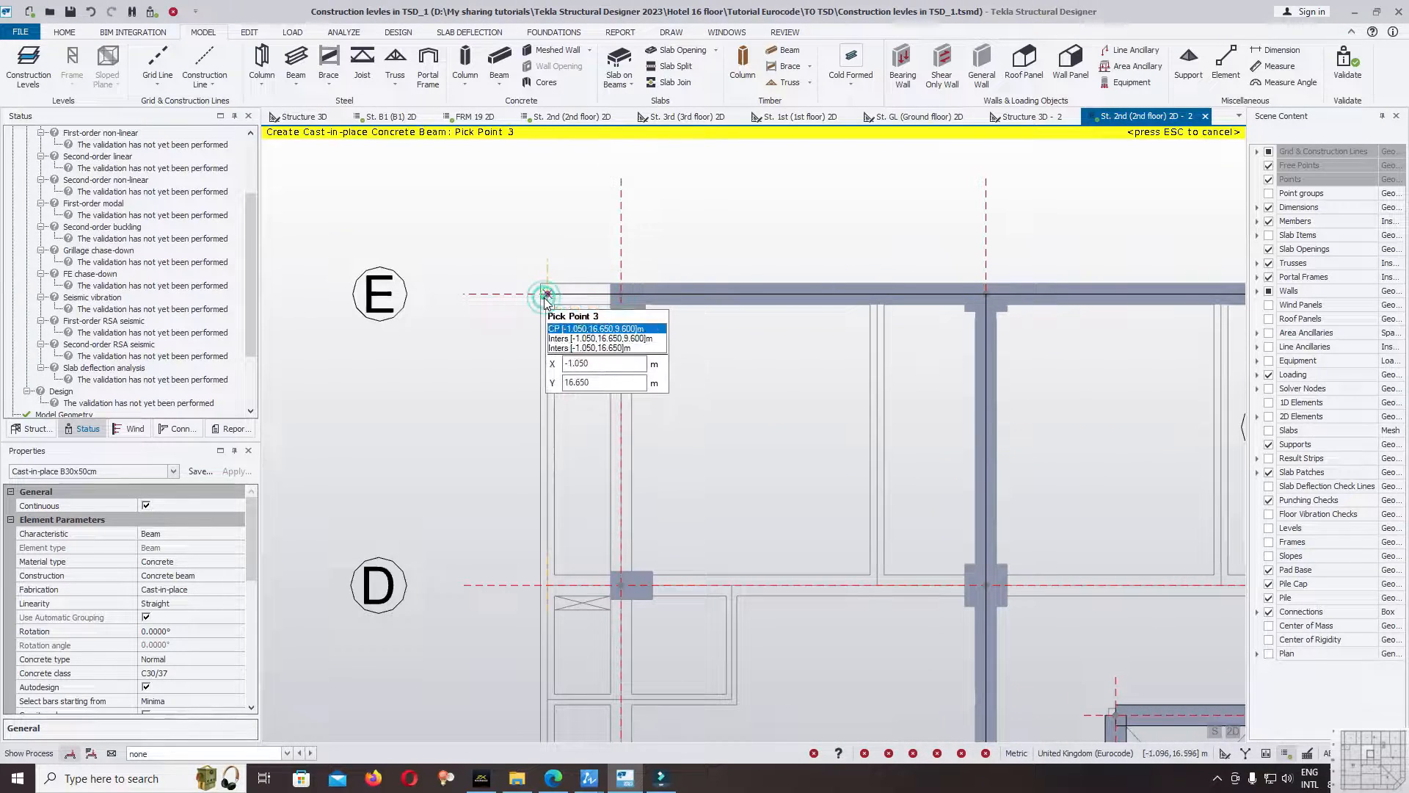
click(547, 295)
scroll(519, 383, down, 3)
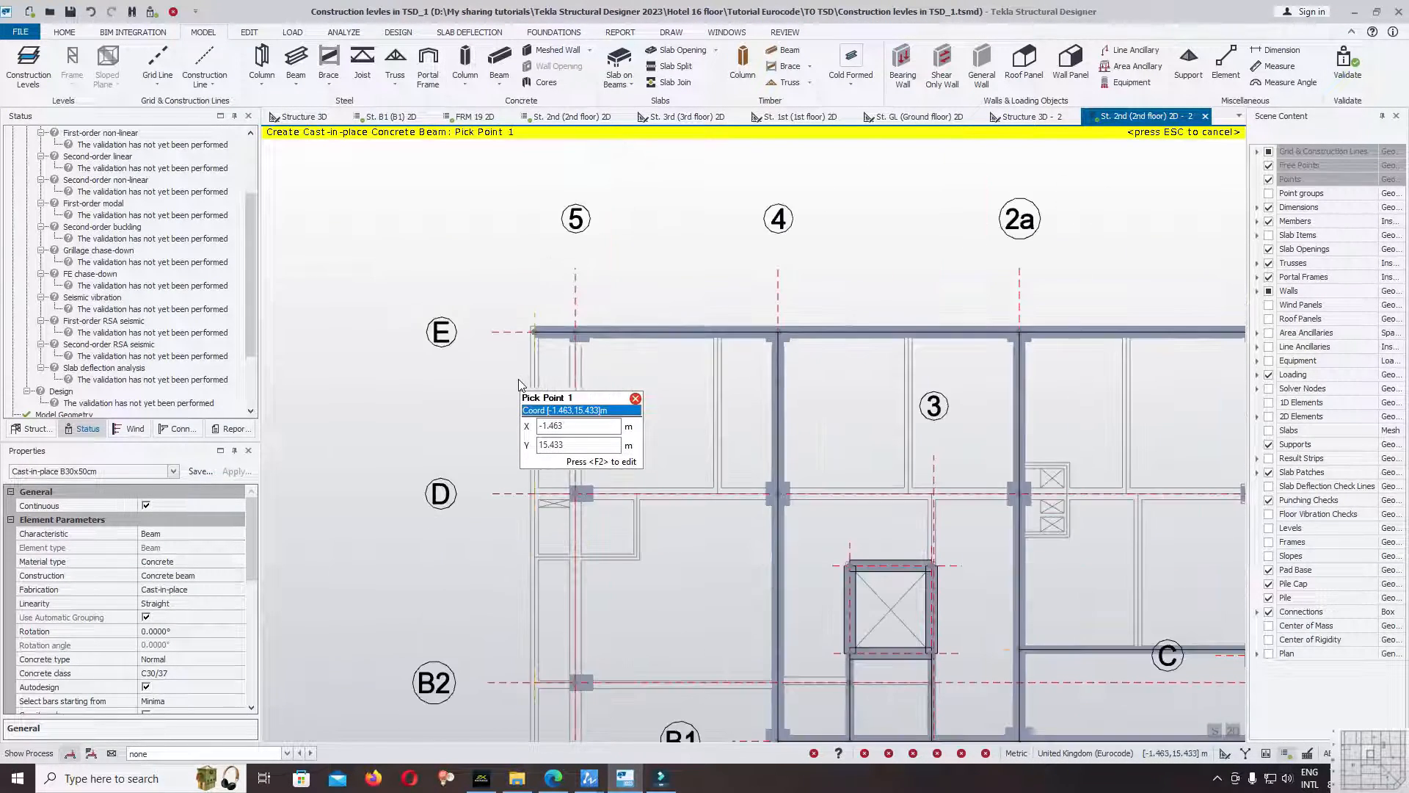
key(Escape)
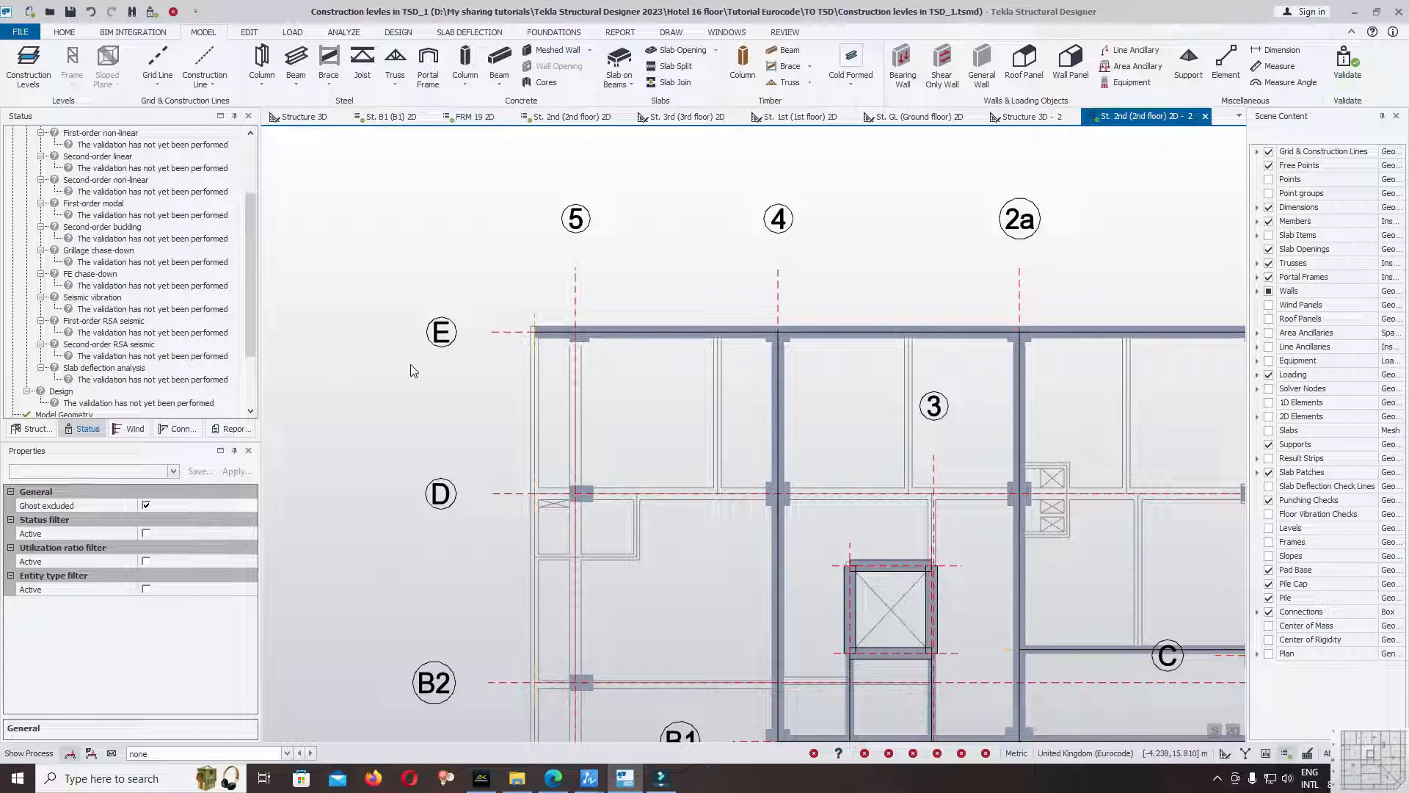
Validate the model again with the two overhanging beams on gridline E in place.
scroll(315, 368, down, 2)
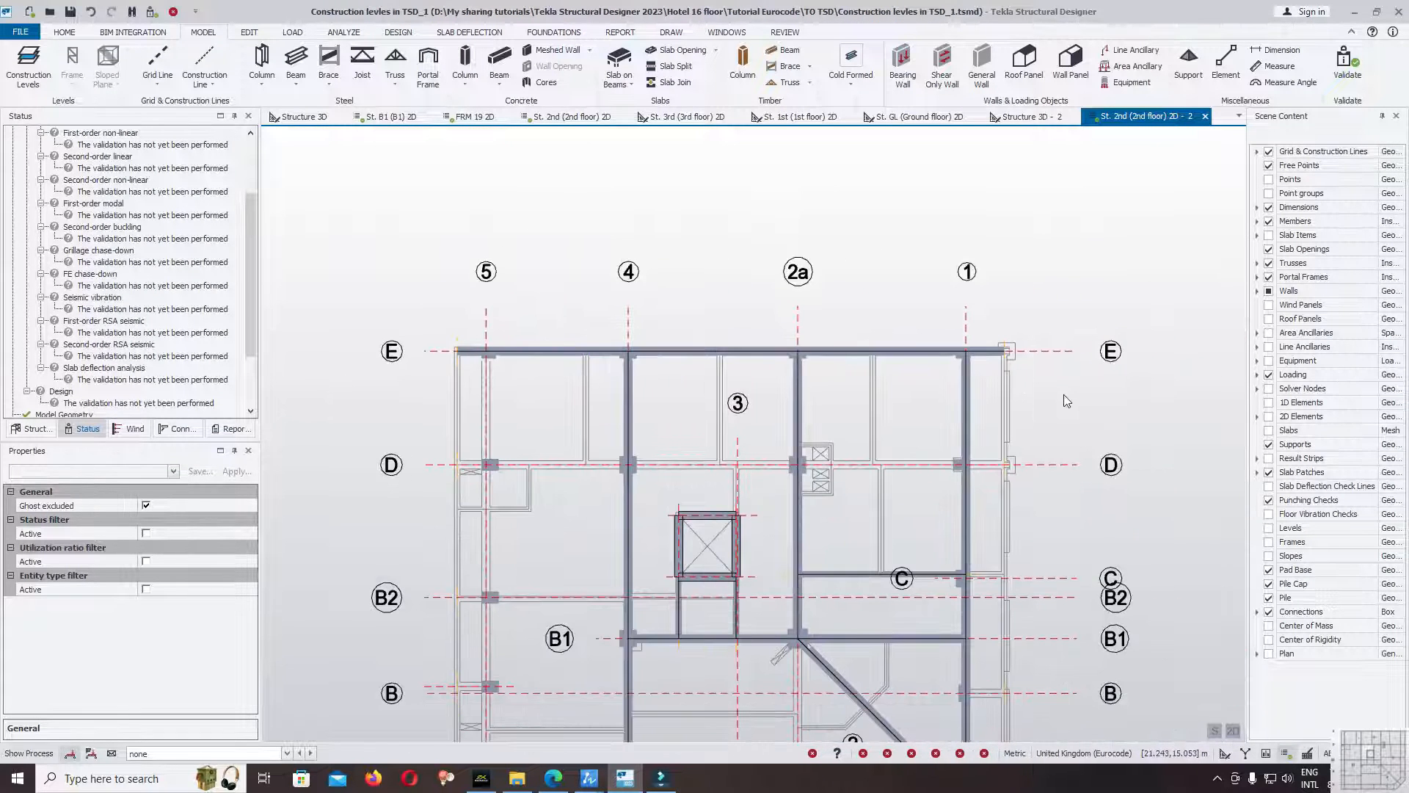
scroll(56, 176, up, 3)
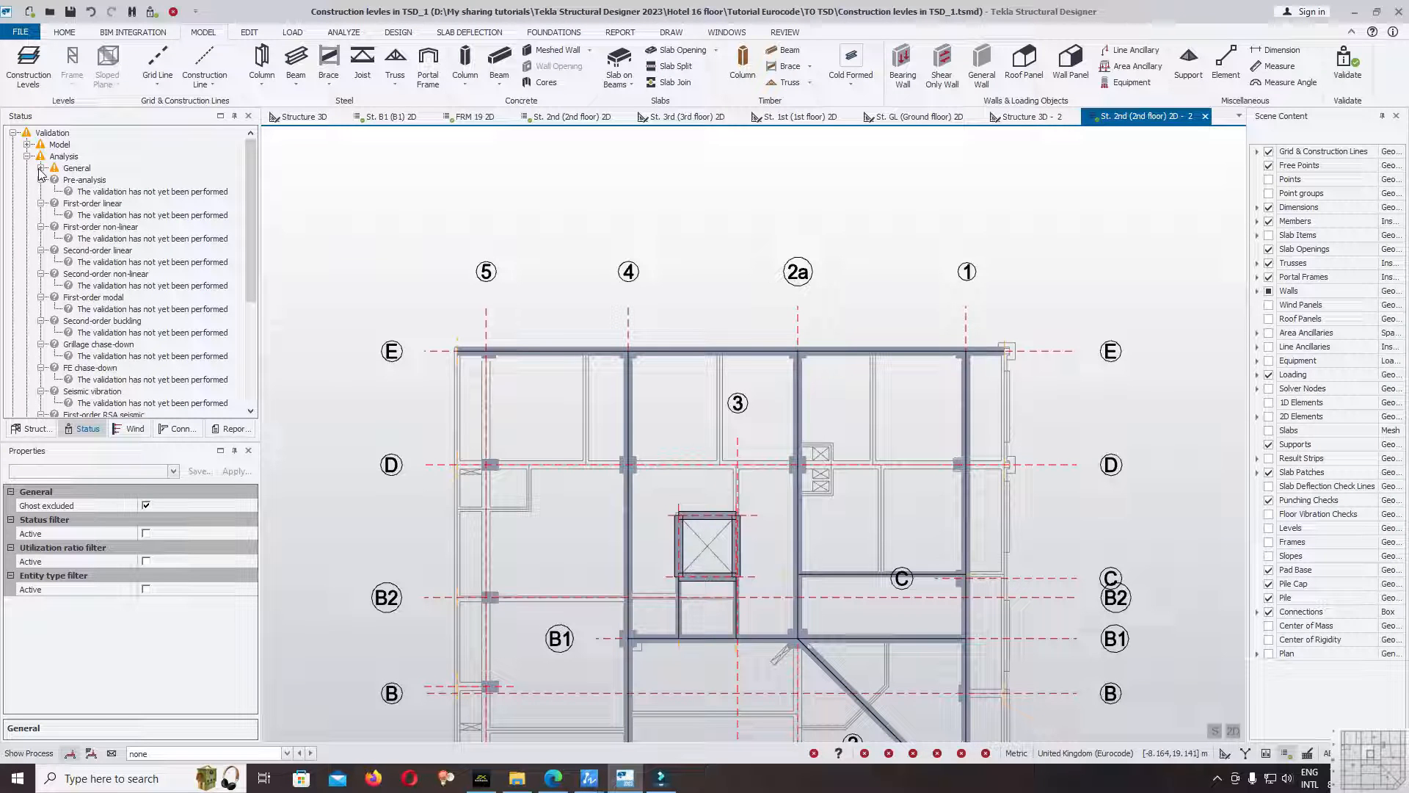
click(1336, 82)
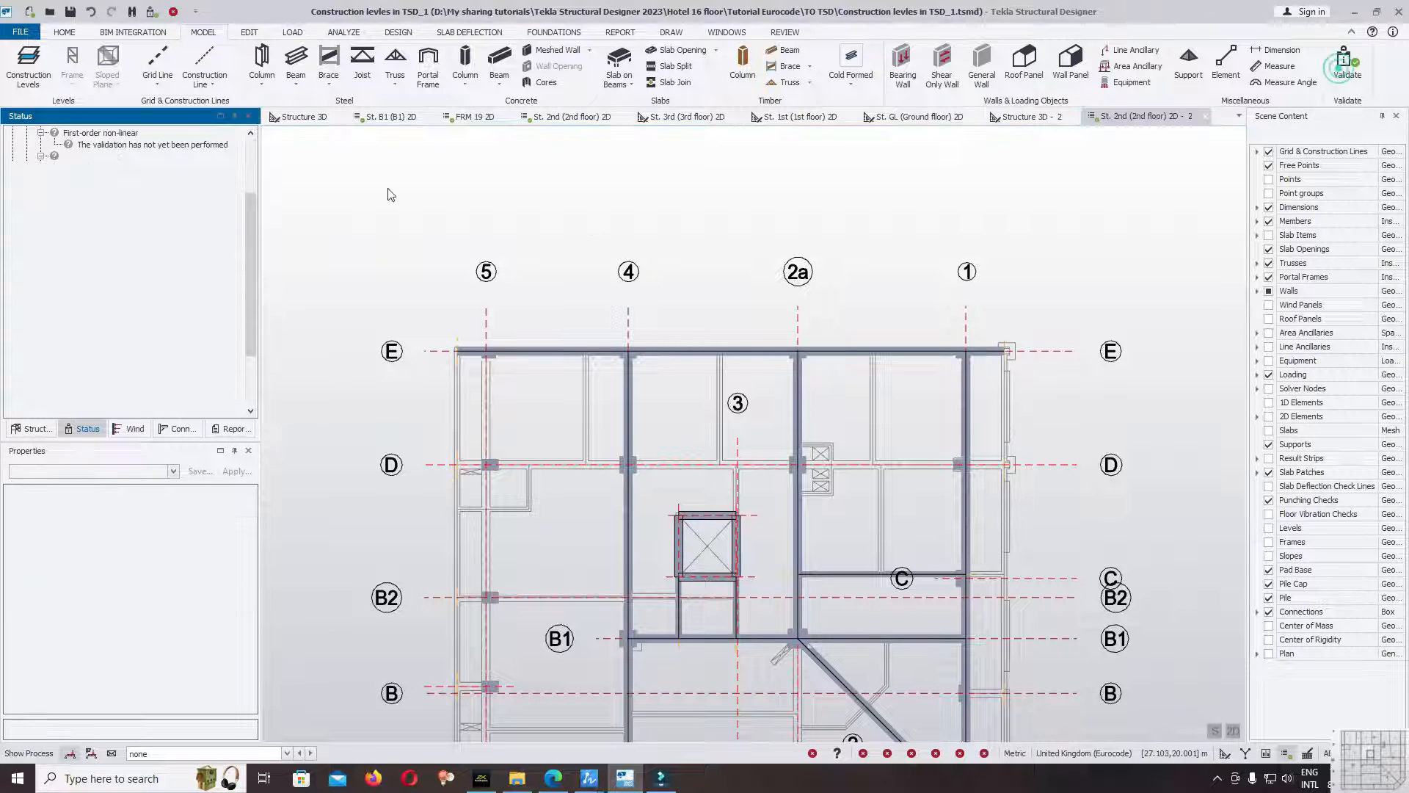
scroll(252, 248, up, 3)
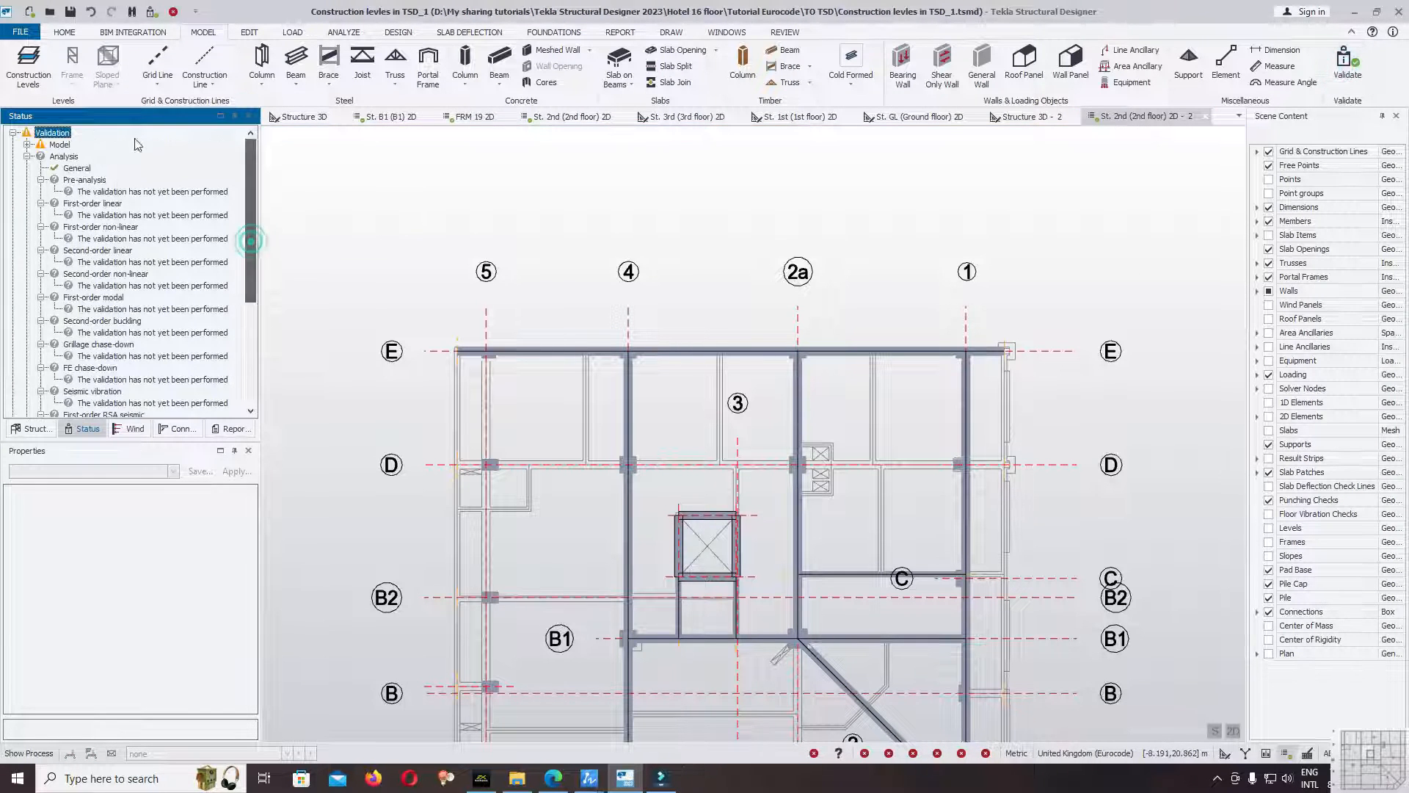
Expand the model's "Member may not be supported as intended" warning, highlight its items, and examine the beam ends on gridline E.
click(27, 144)
click(42, 157)
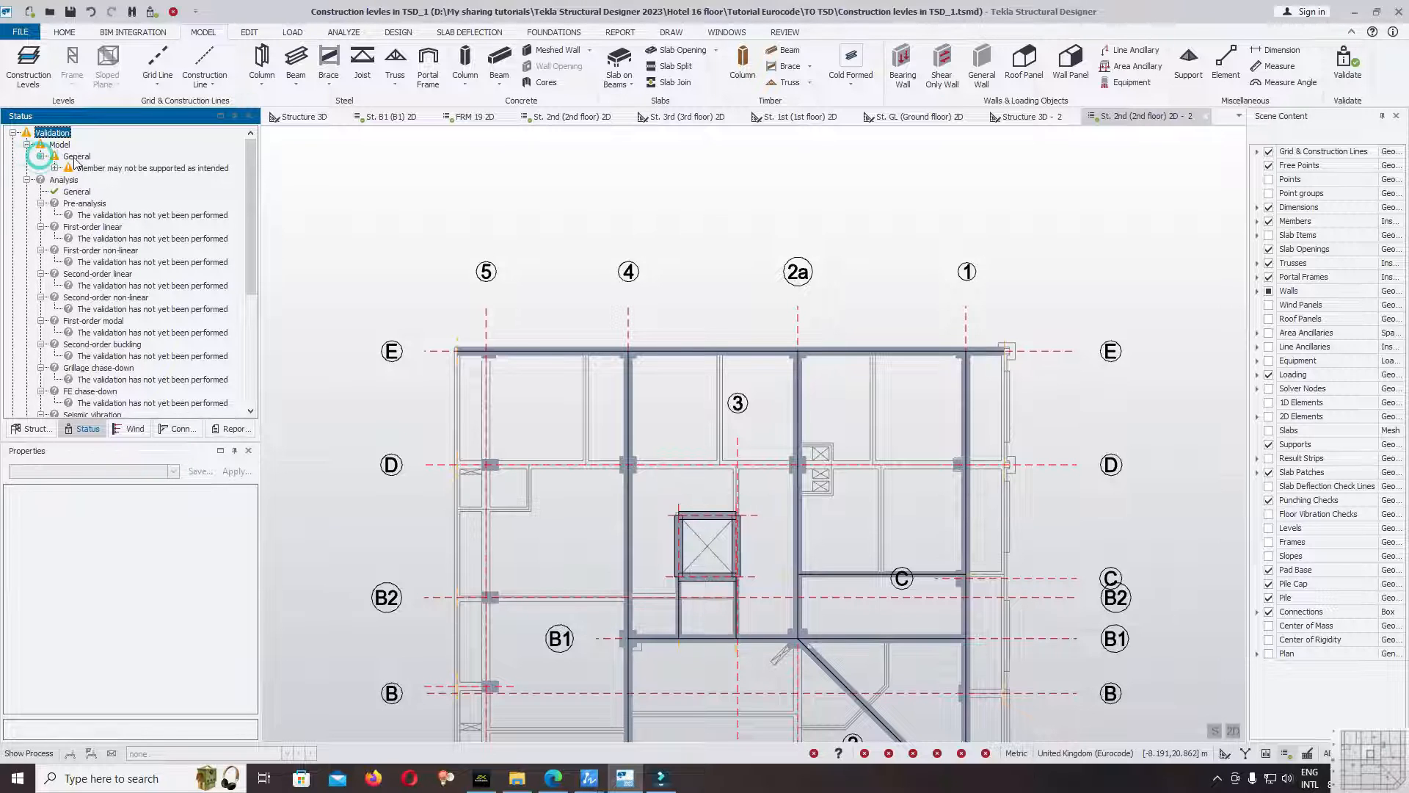
click(55, 168)
right_click(94, 170)
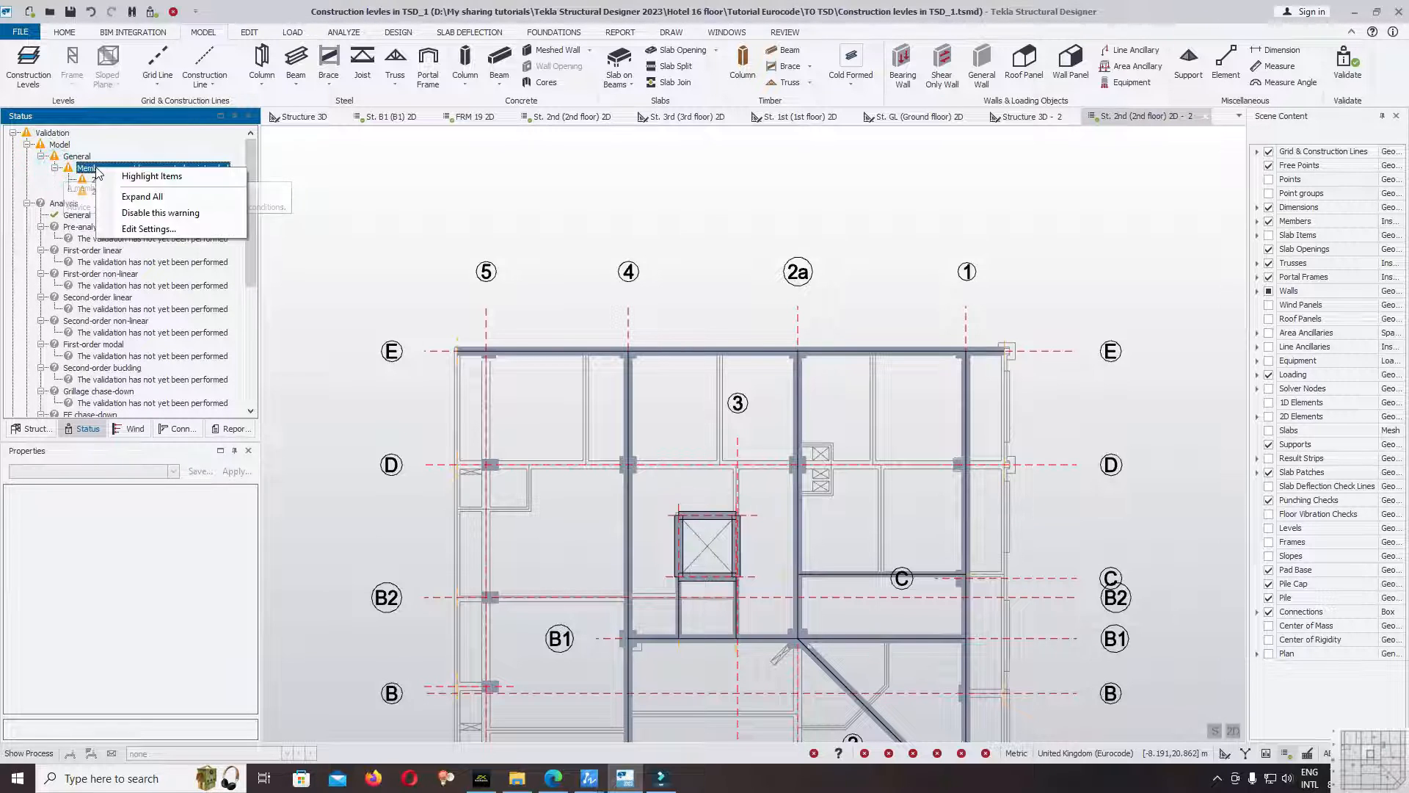
click(125, 178)
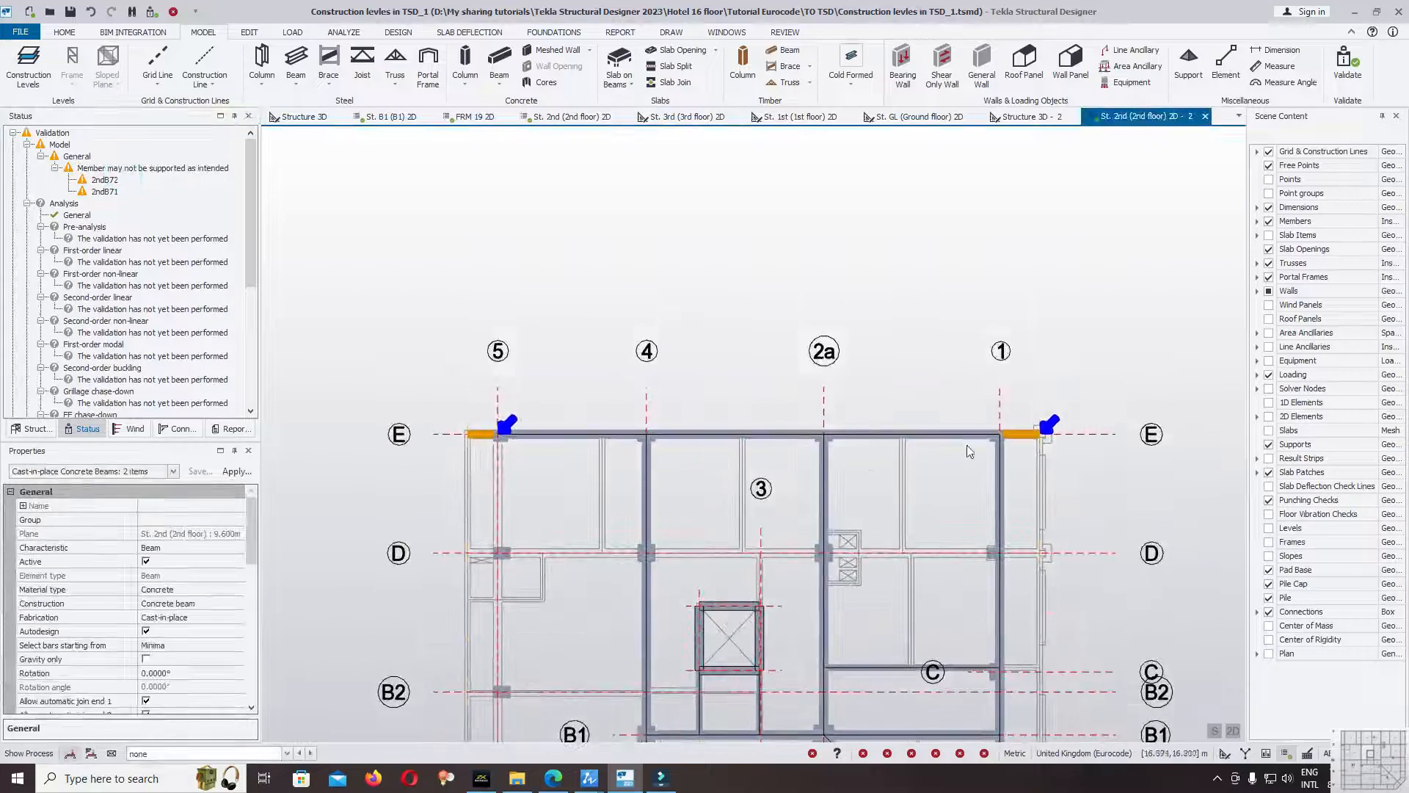
scroll(967, 445, up, 5)
scroll(1024, 431, down, 5)
scroll(514, 440, up, 10)
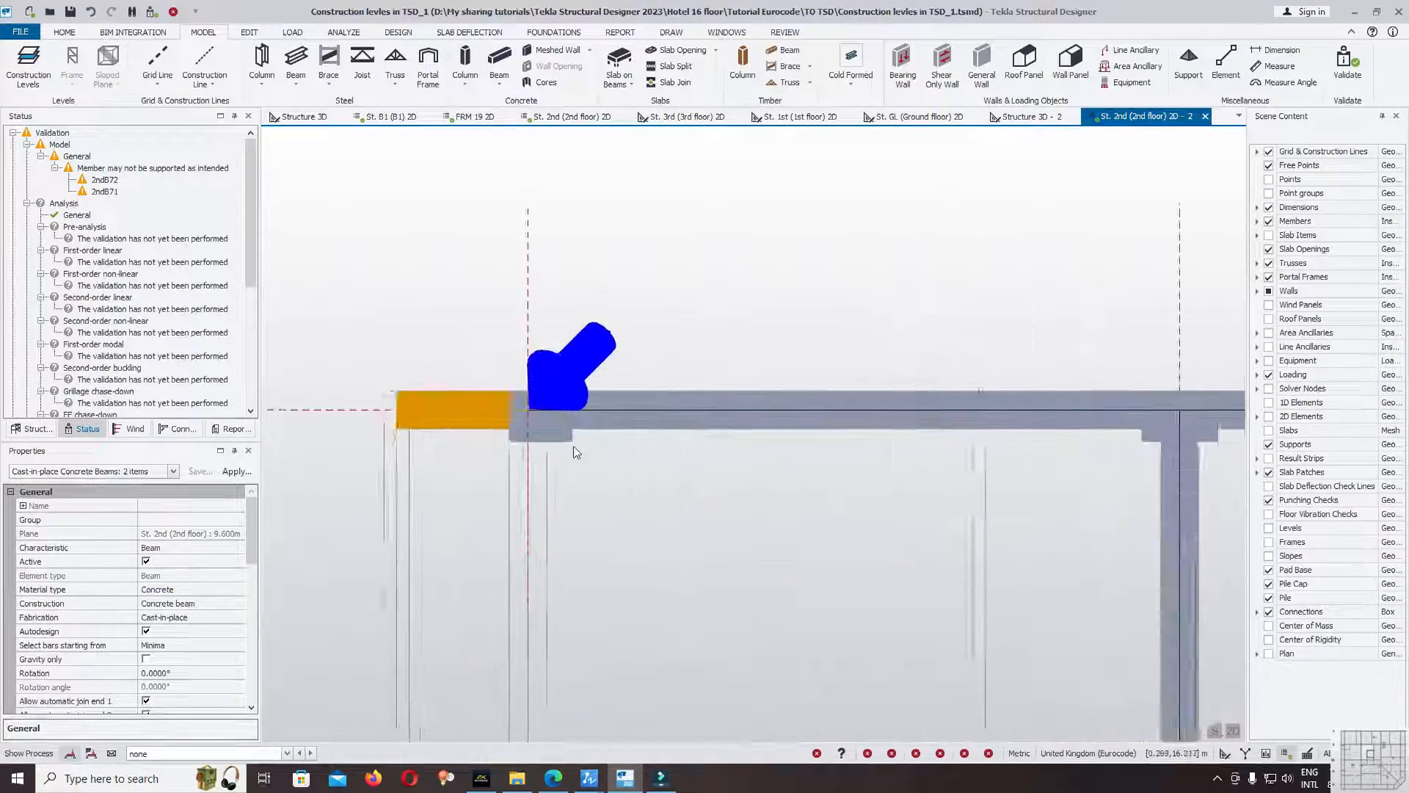
scroll(567, 412, down, 6)
scroll(761, 415, up, 8)
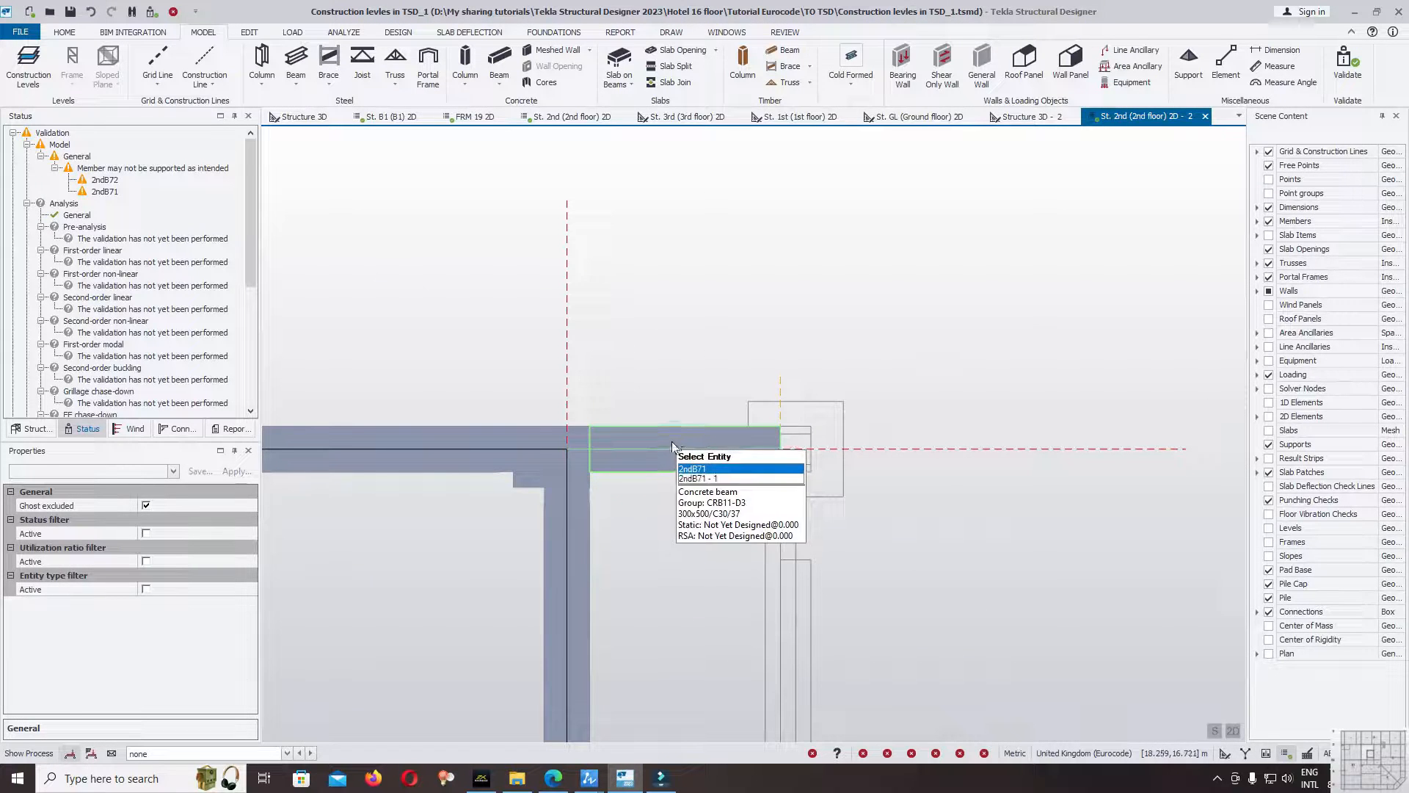
Enable Cantilever end 2 in the releases of the overhanging gridline E beam beyond grid 1.
click(674, 439)
drag(148, 442, 151, 308)
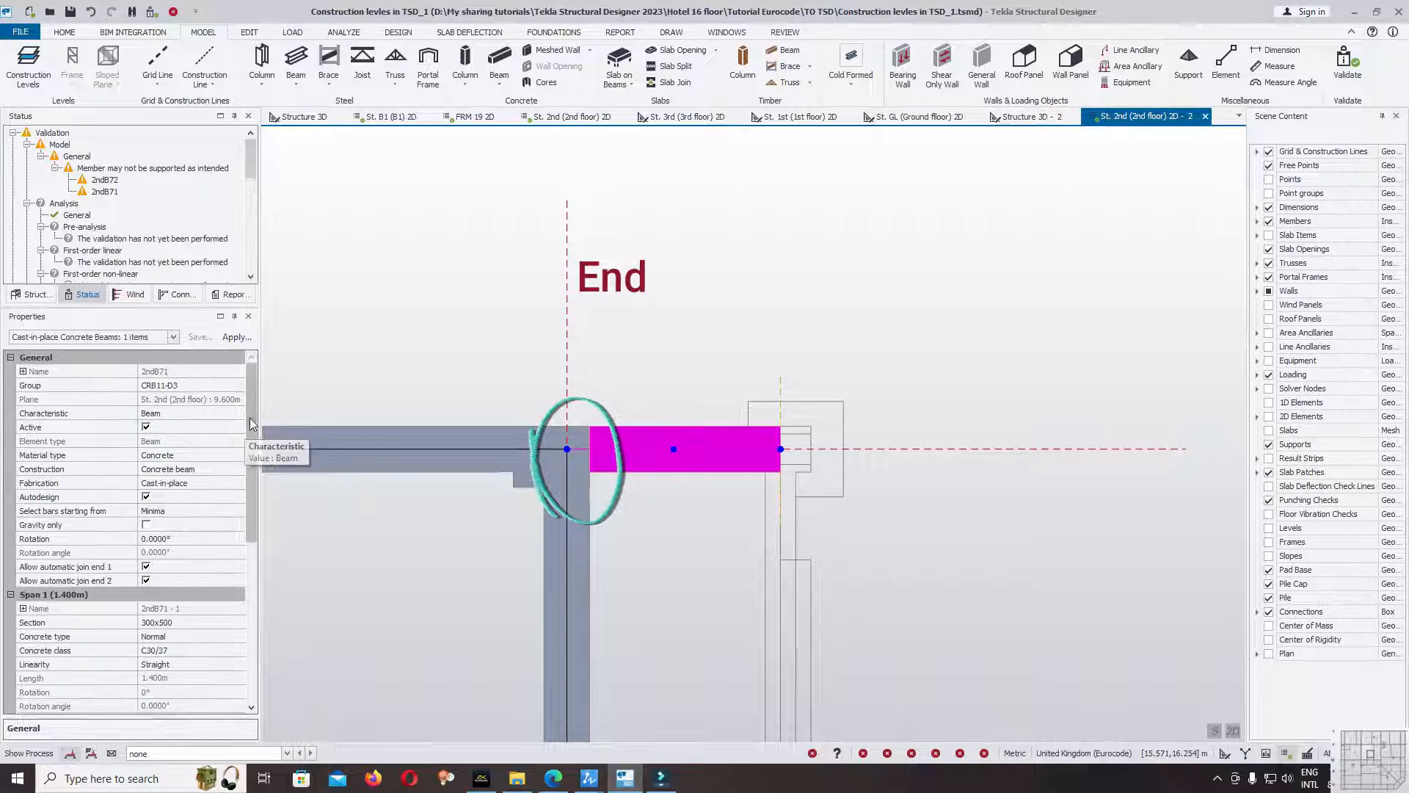
drag(251, 426, 251, 530)
click(25, 539)
mouse_move(572, 468)
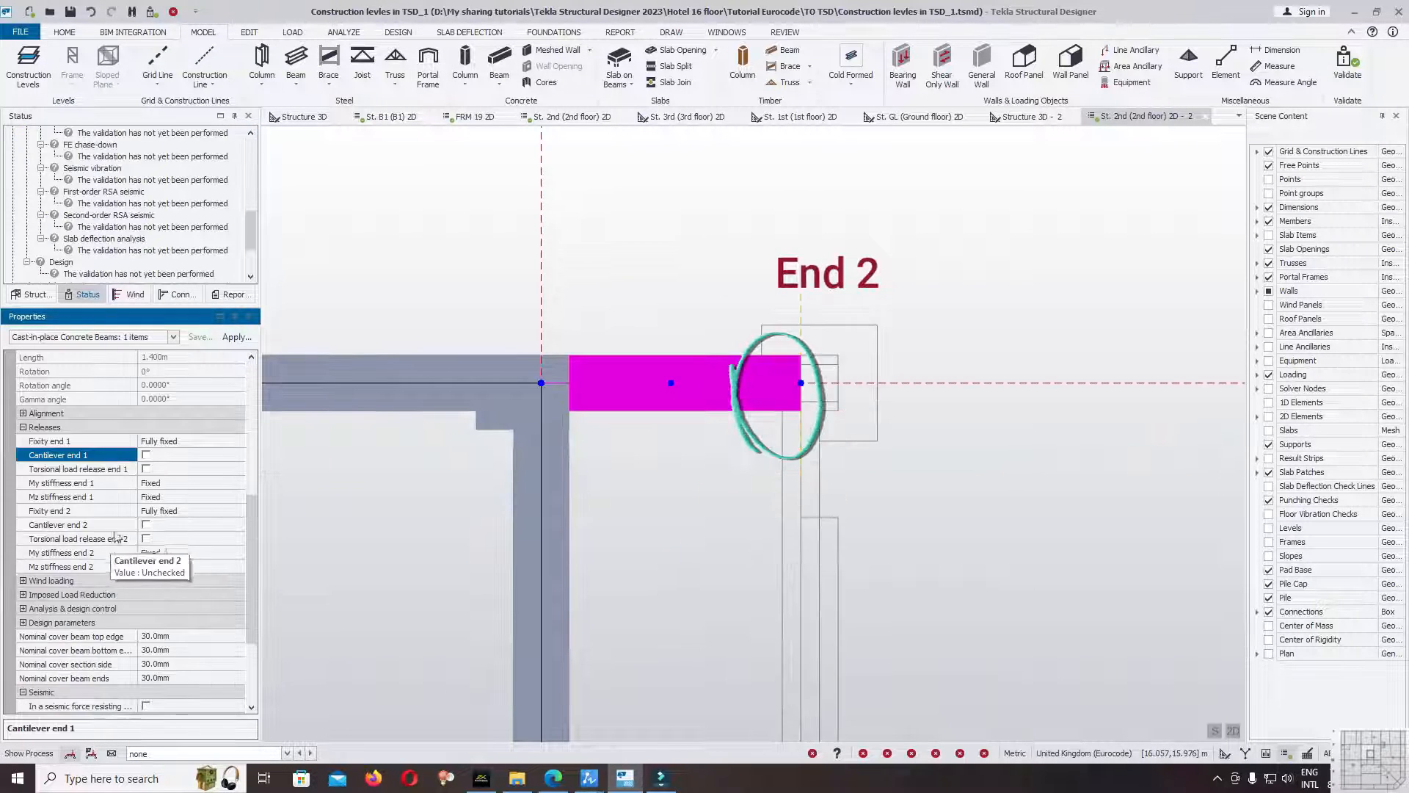
click(146, 525)
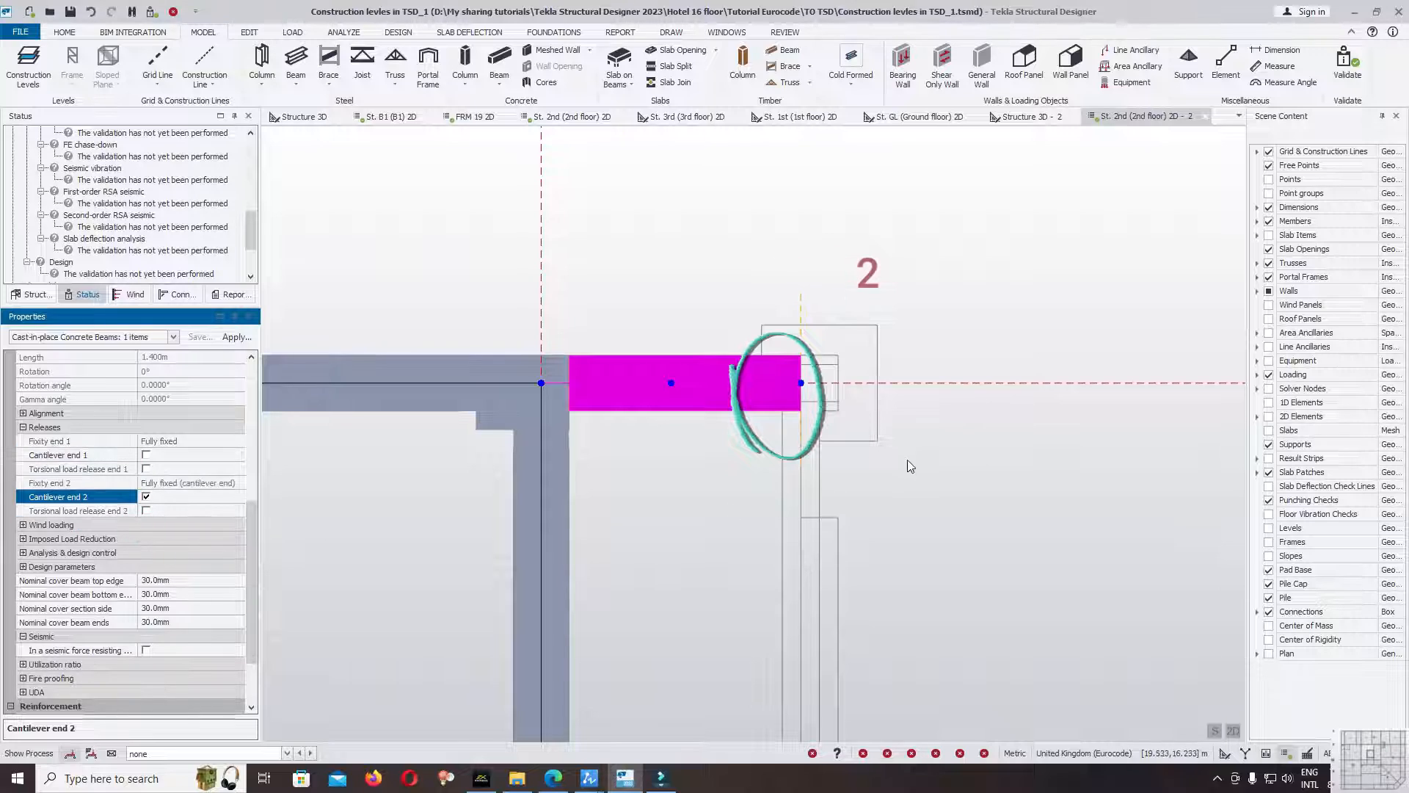
Enable Cantilever end 2 in the releases of the overhanging gridline E beam beyond grid 5, leaving Cantilever end 1 off.
scroll(1006, 371, down, 3)
scroll(1055, 355, down, 3)
click(456, 361)
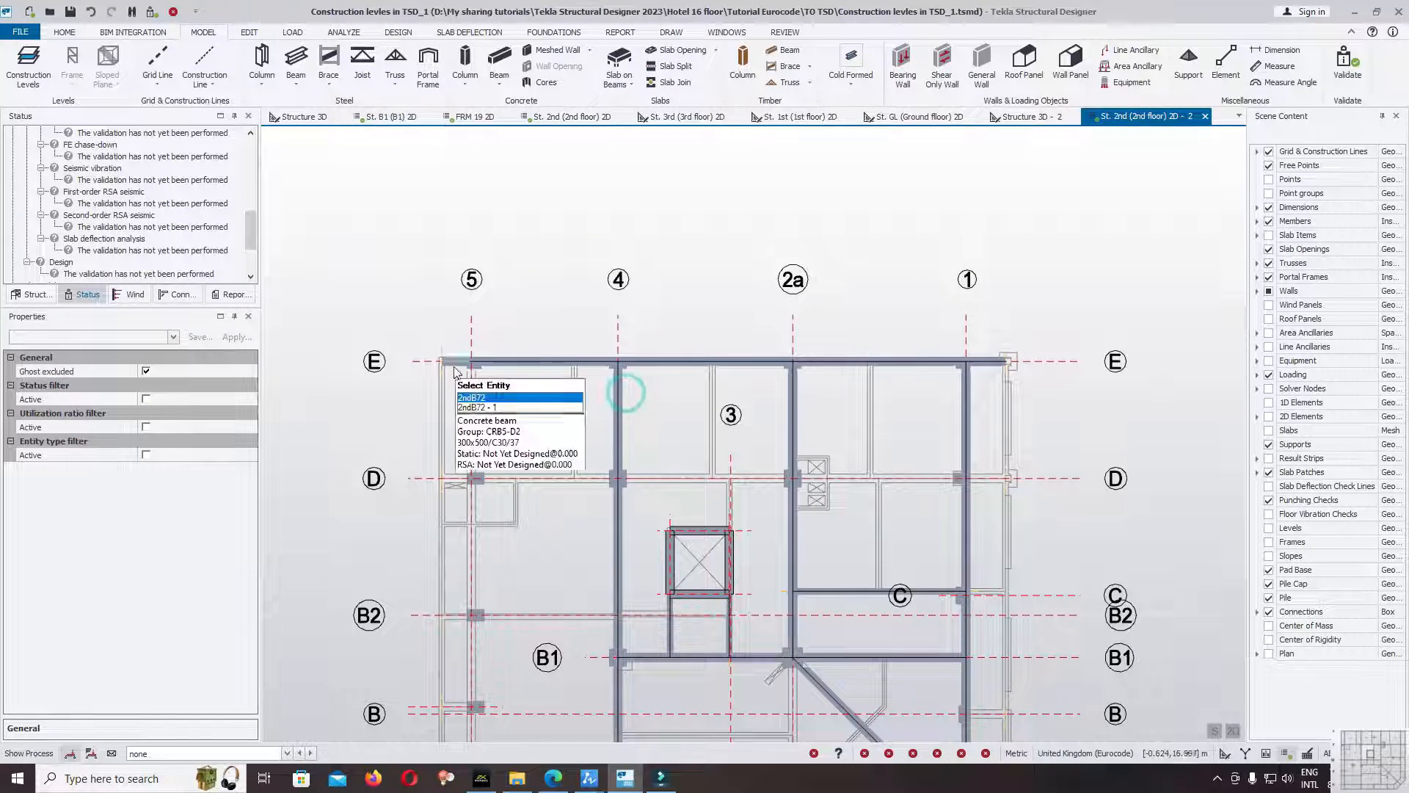
scroll(246, 434, down, 5)
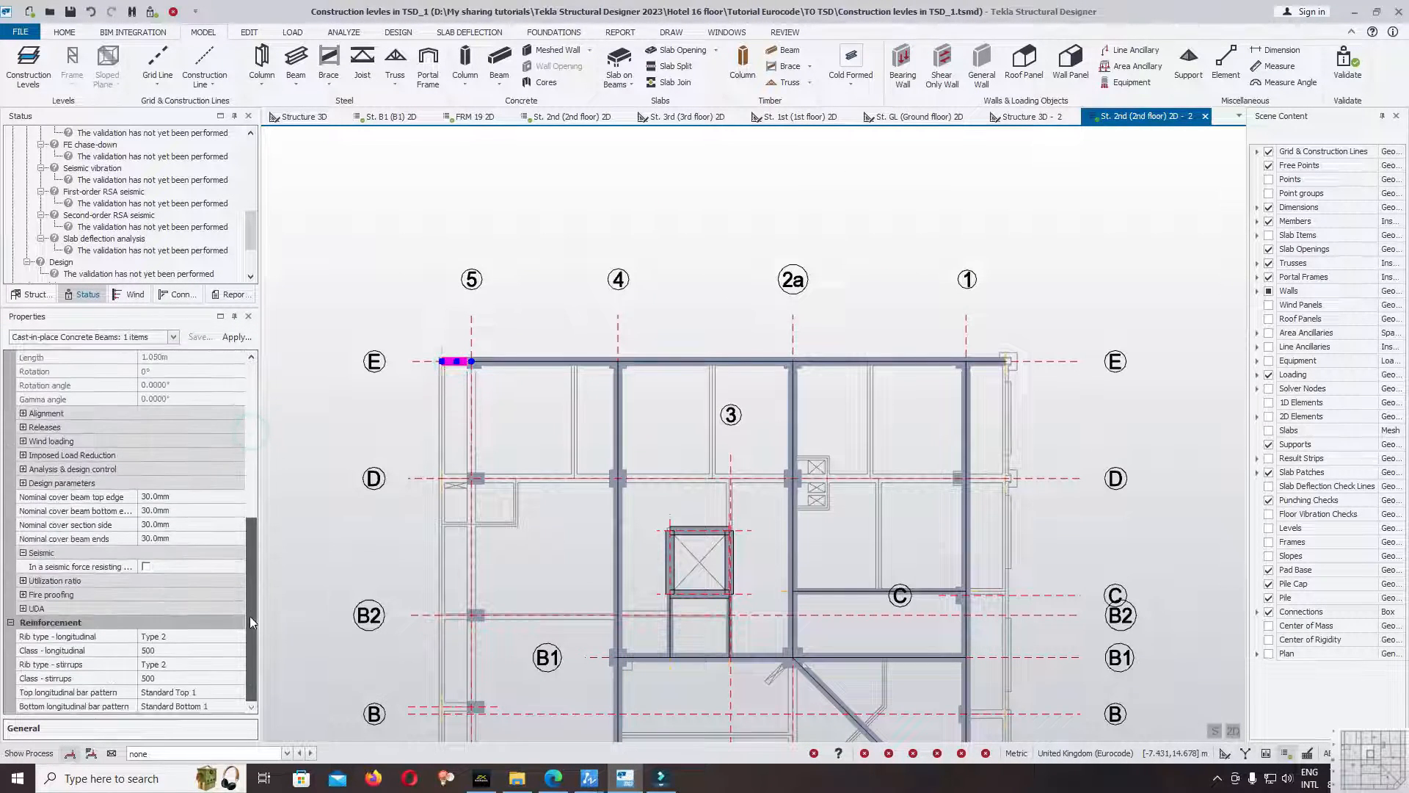
click(29, 426)
click(146, 455)
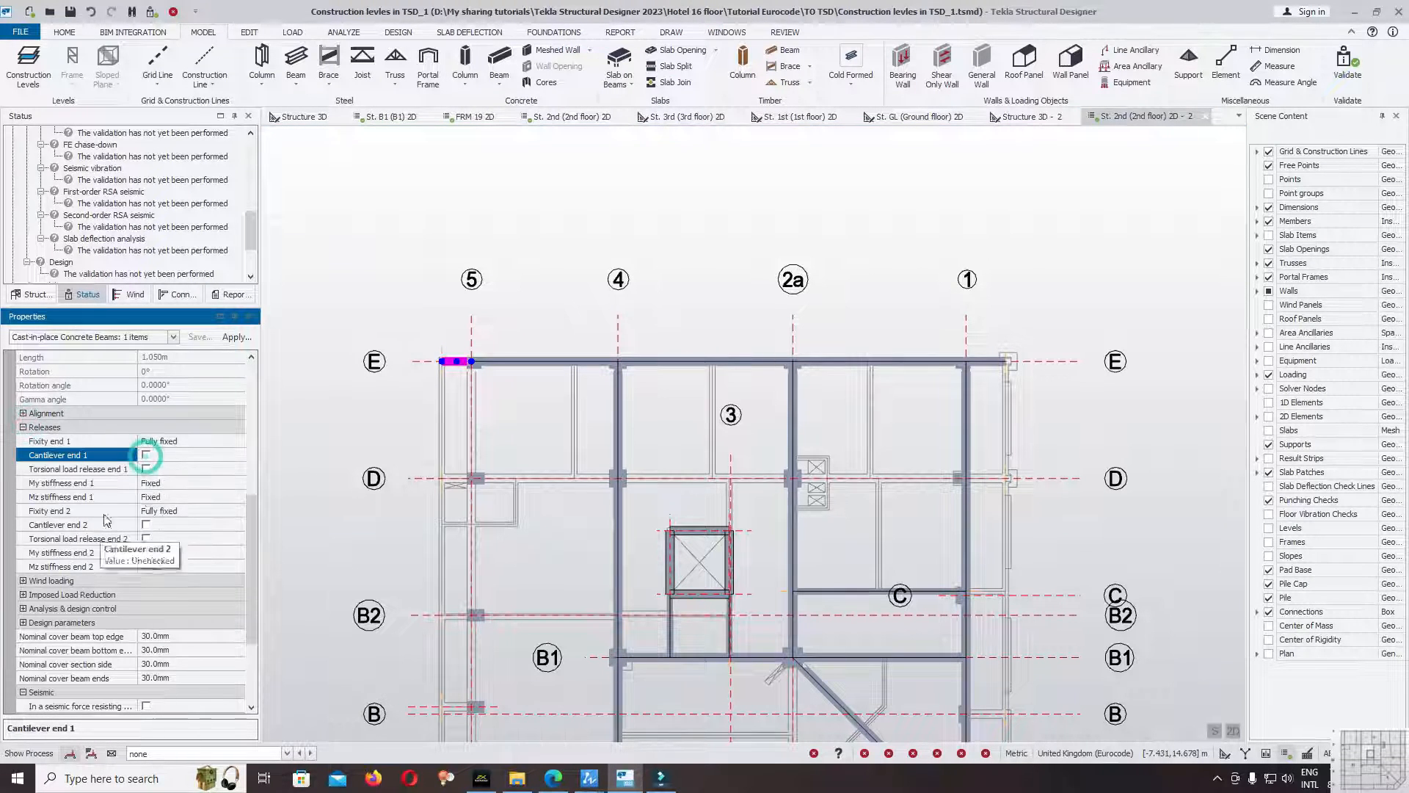
click(146, 525)
click(146, 526)
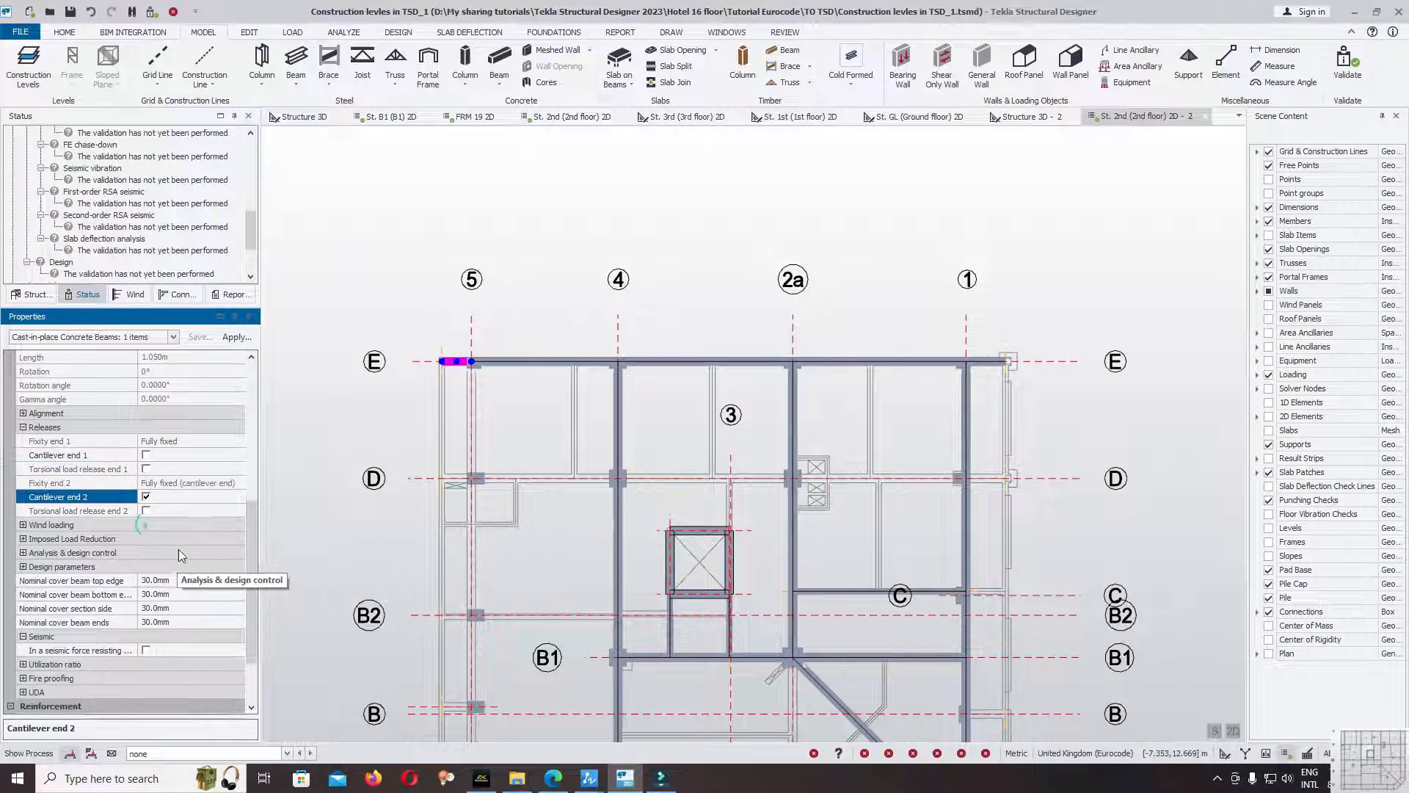
click(600, 239)
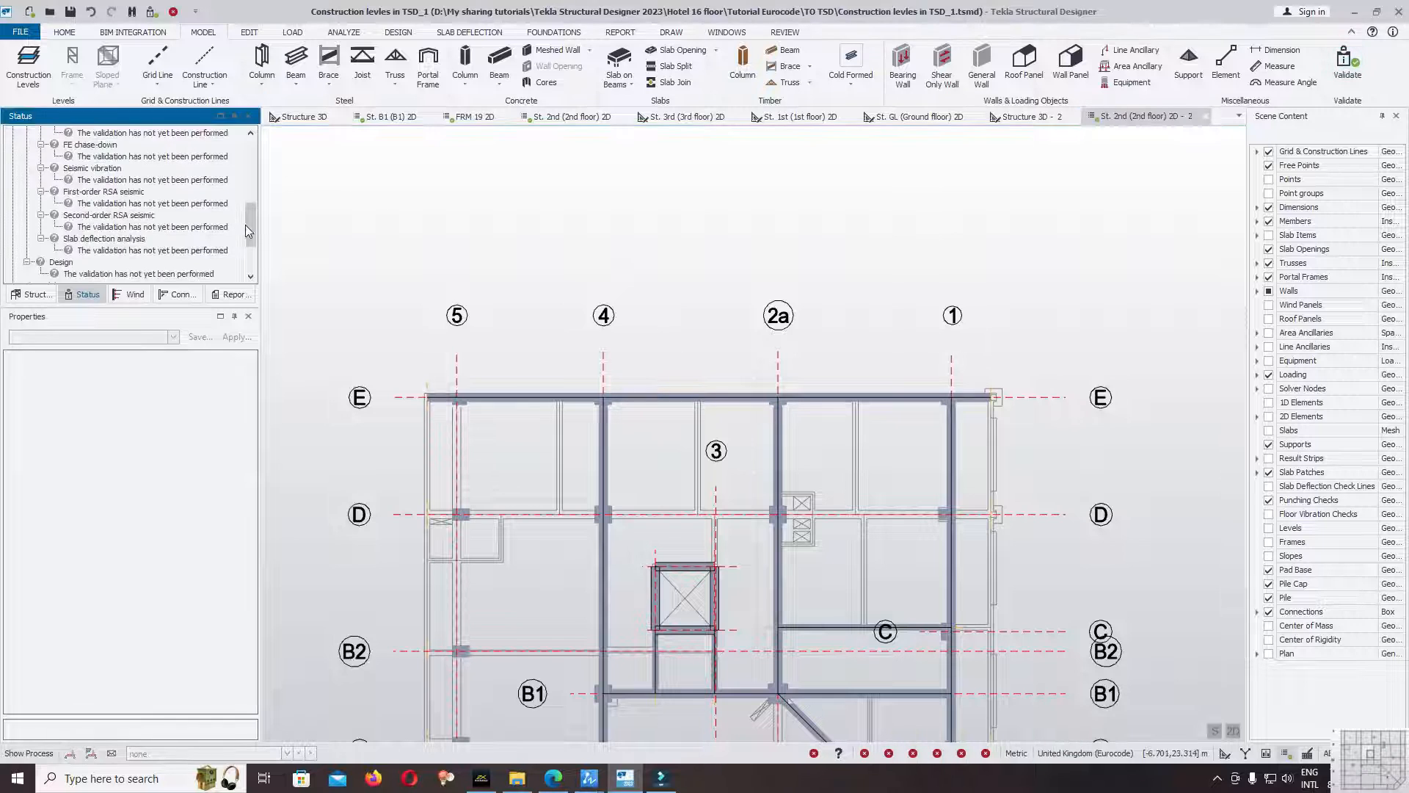
Validate the model with both cantilever ends enabled on gridline E and review the validation status.
drag(248, 229, 249, 138)
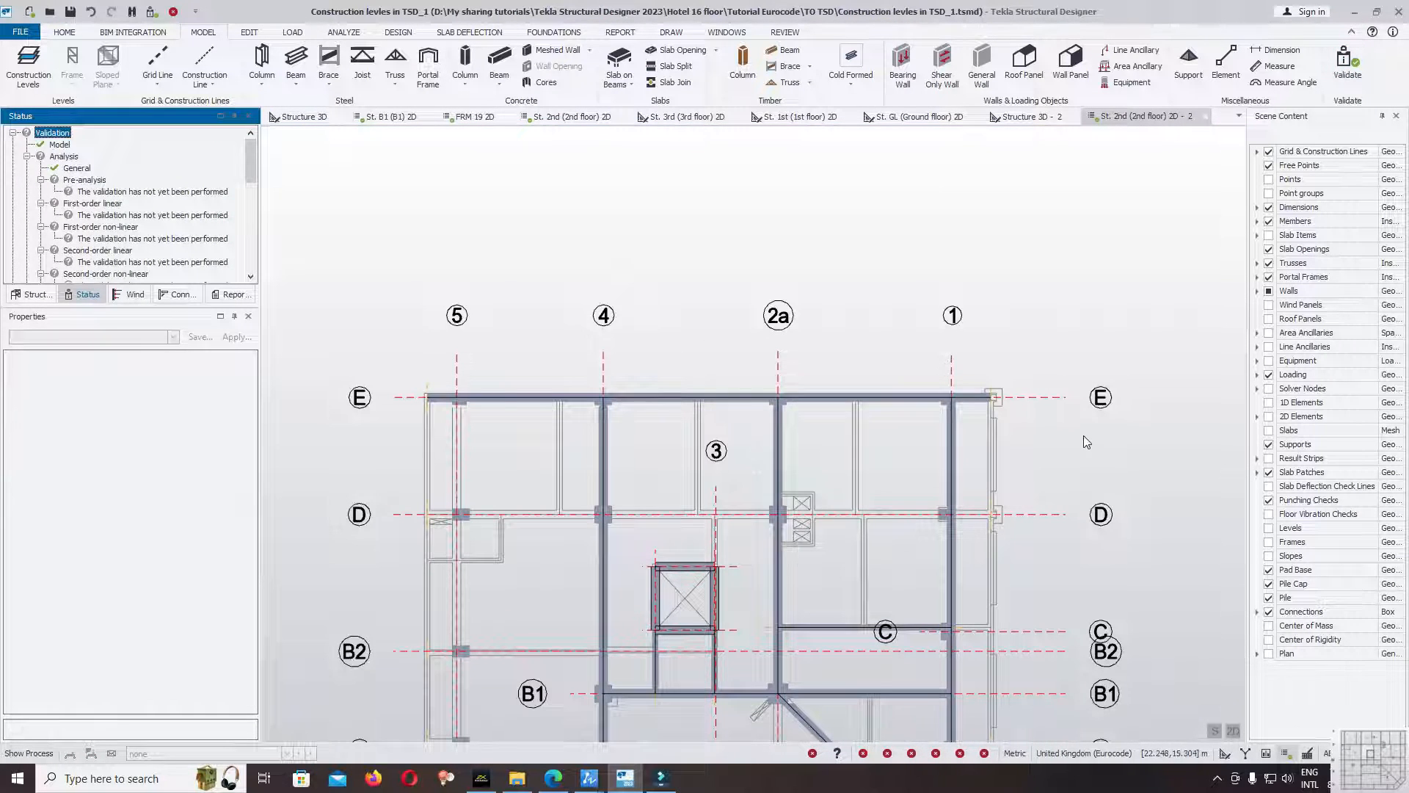
scroll(973, 405, up, 5)
scroll(972, 411, down, 4)
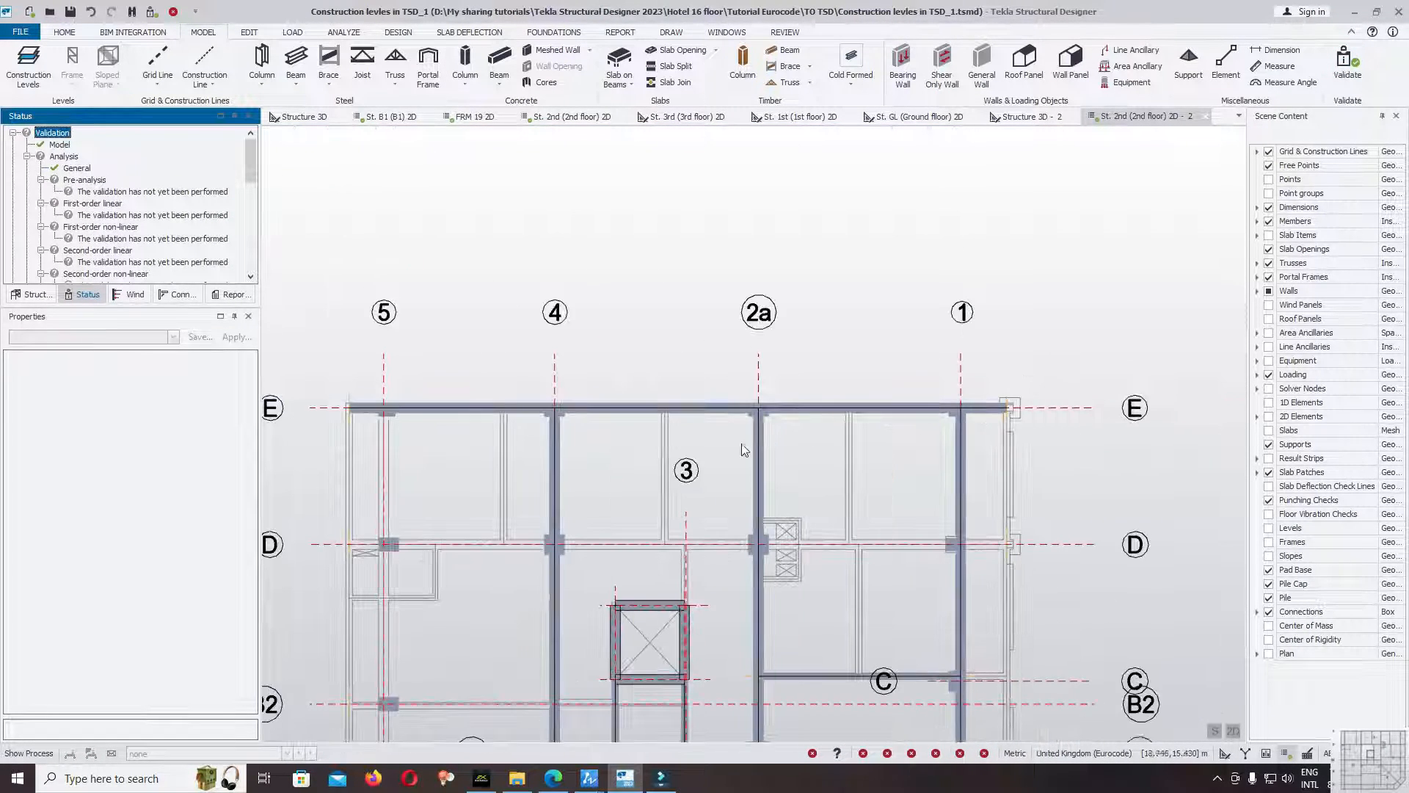
Join the gridline E beams from grid 4 through the overhang beyond grid 1 into one continuous beam, and select it.
scroll(412, 455, up, 2)
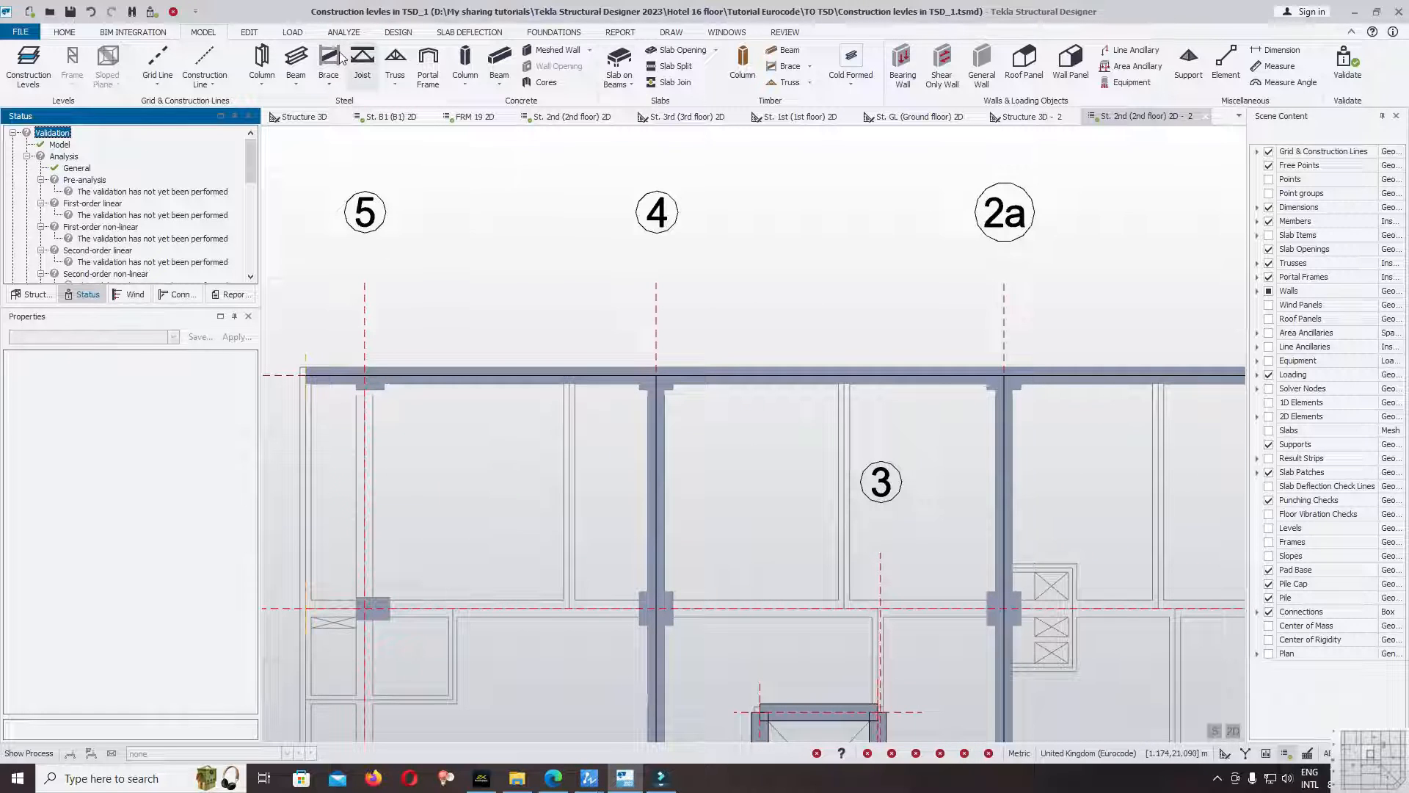
click(249, 33)
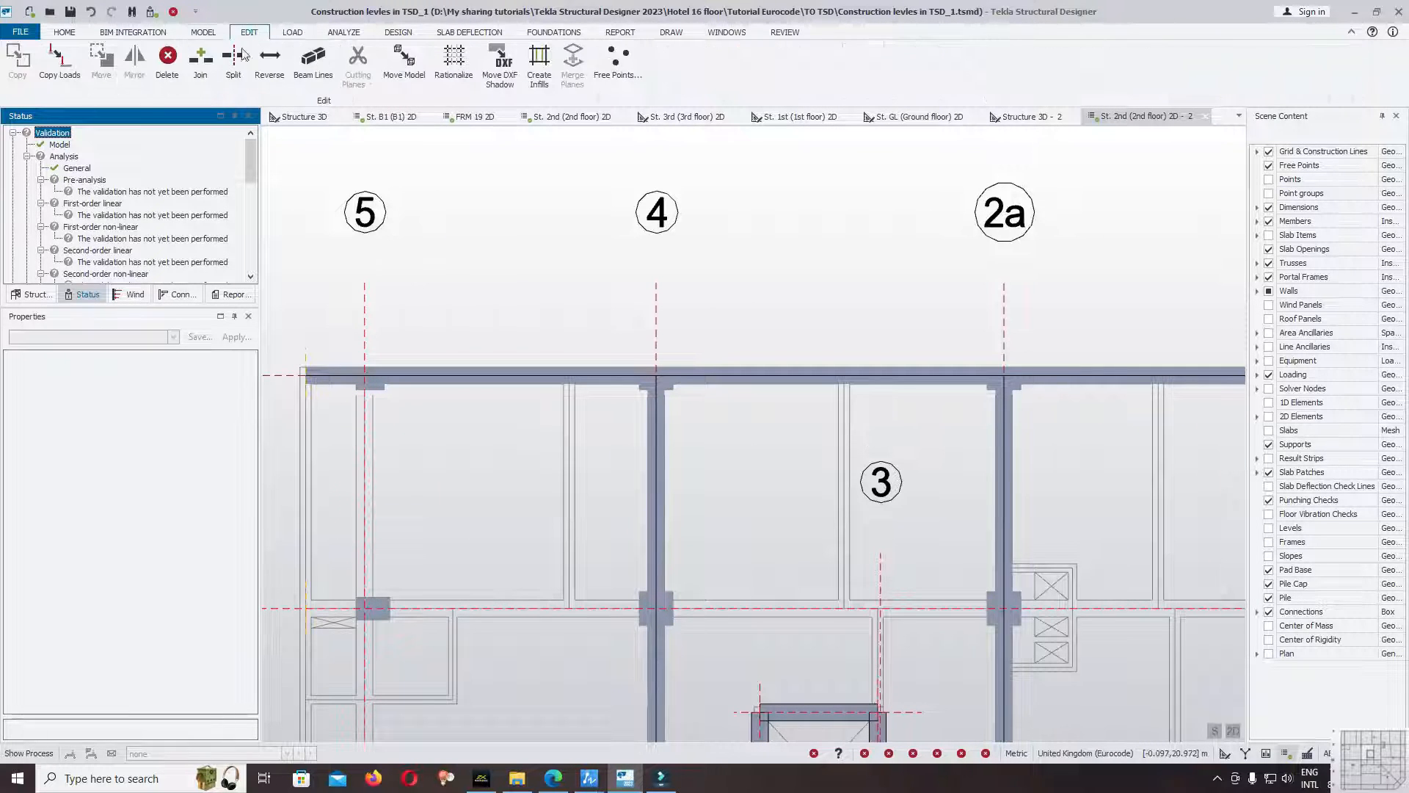
click(200, 65)
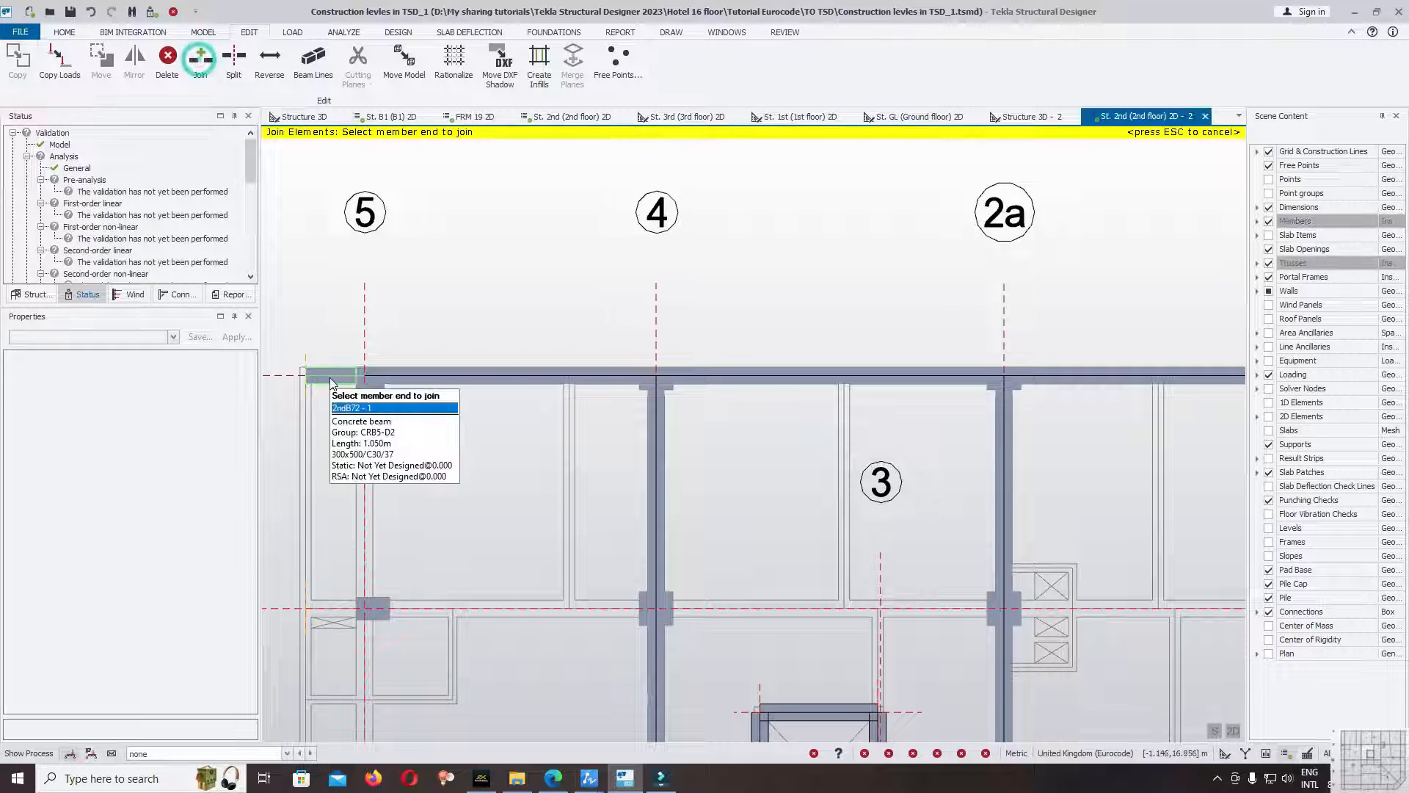
scroll(424, 439, down, 2)
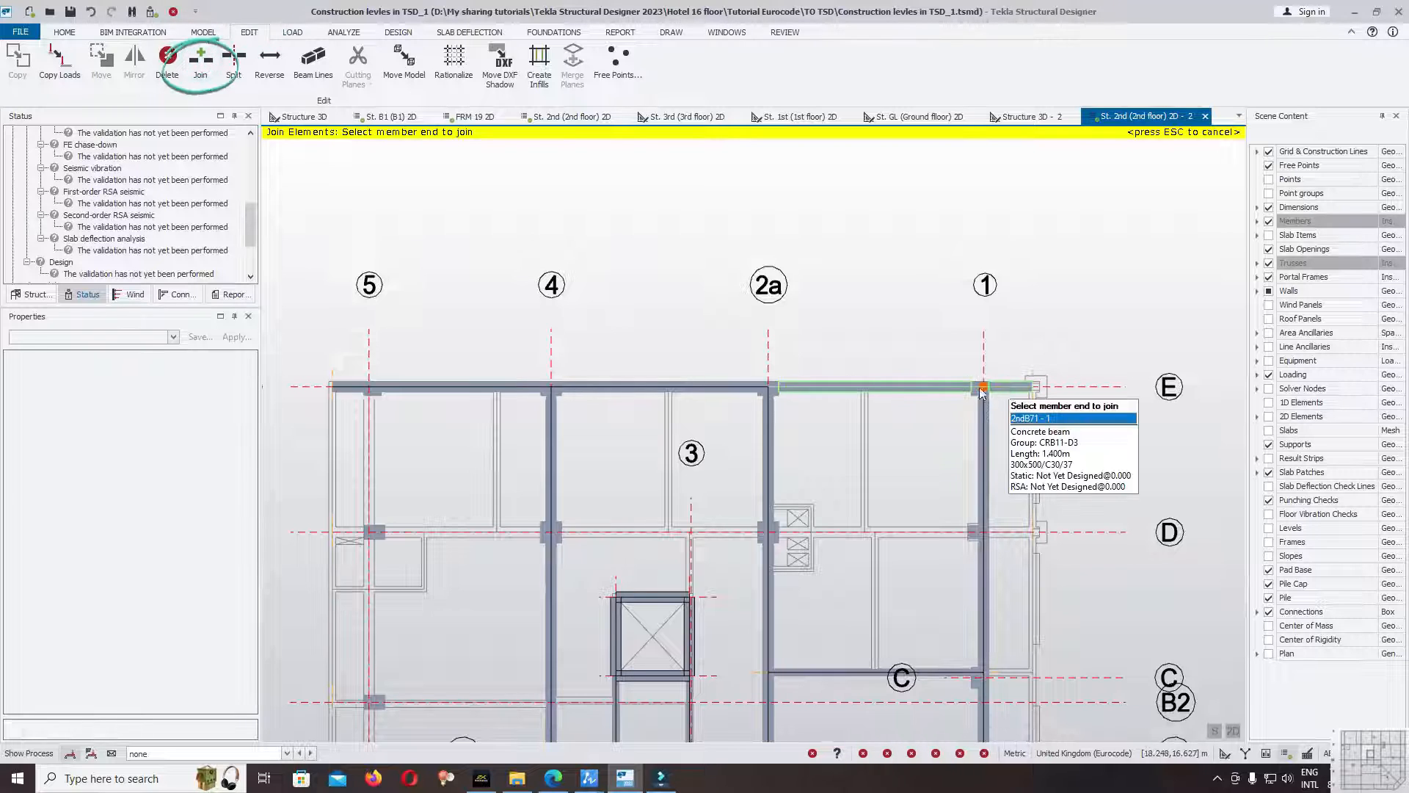
click(922, 387)
click(920, 387)
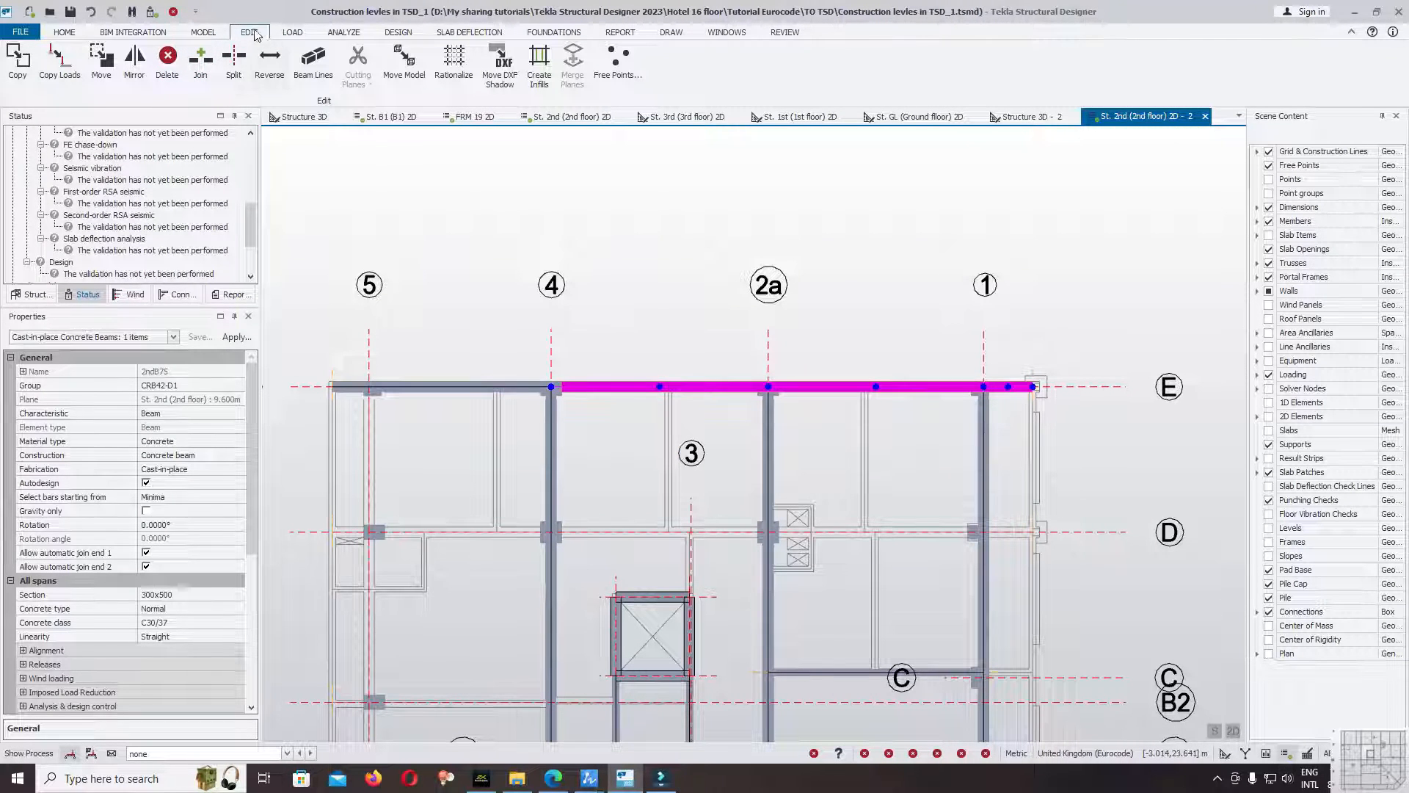
Join the remaining gridline E beams, including the overhang beyond grid 5, into the continuous beam and select it.
click(204, 73)
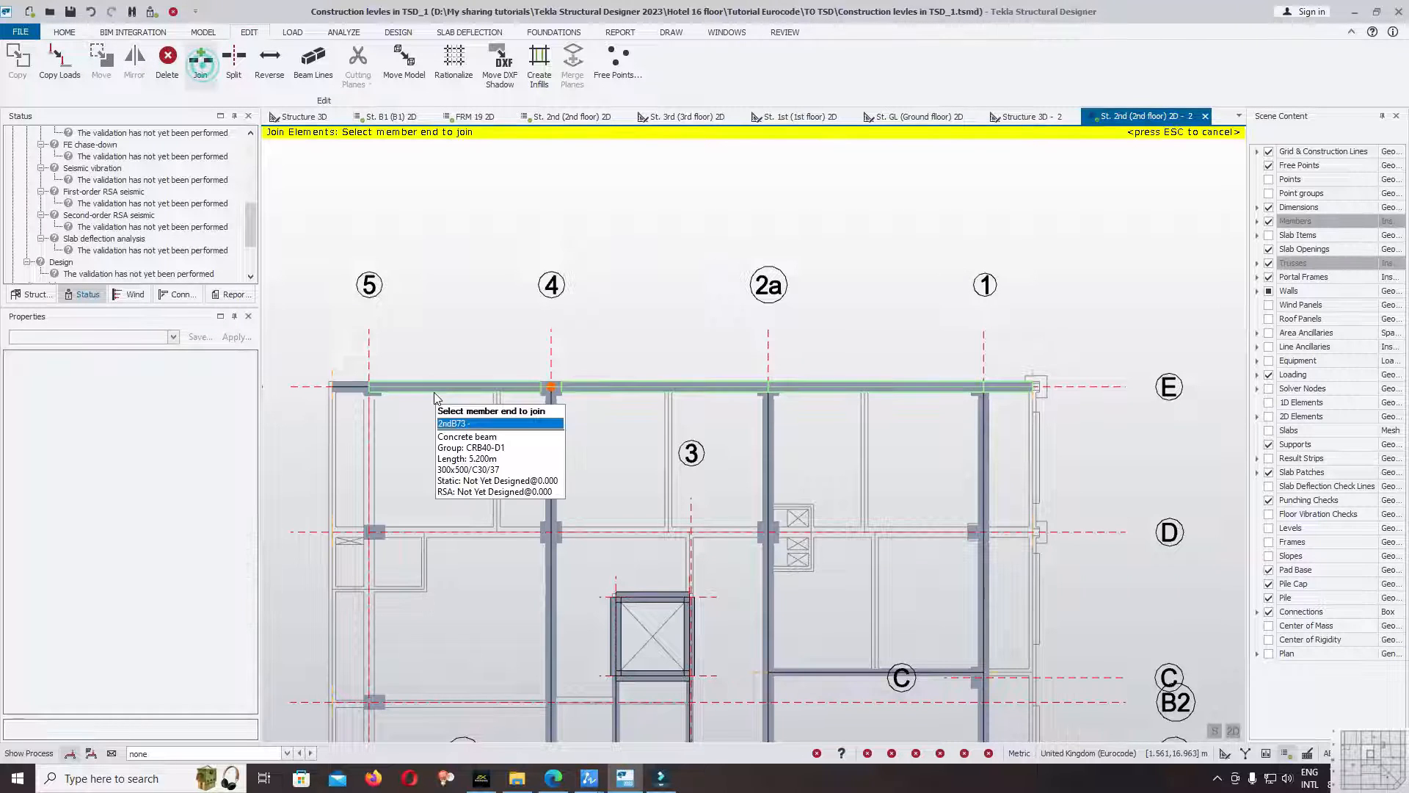
click(439, 385)
key(Escape)
click(428, 389)
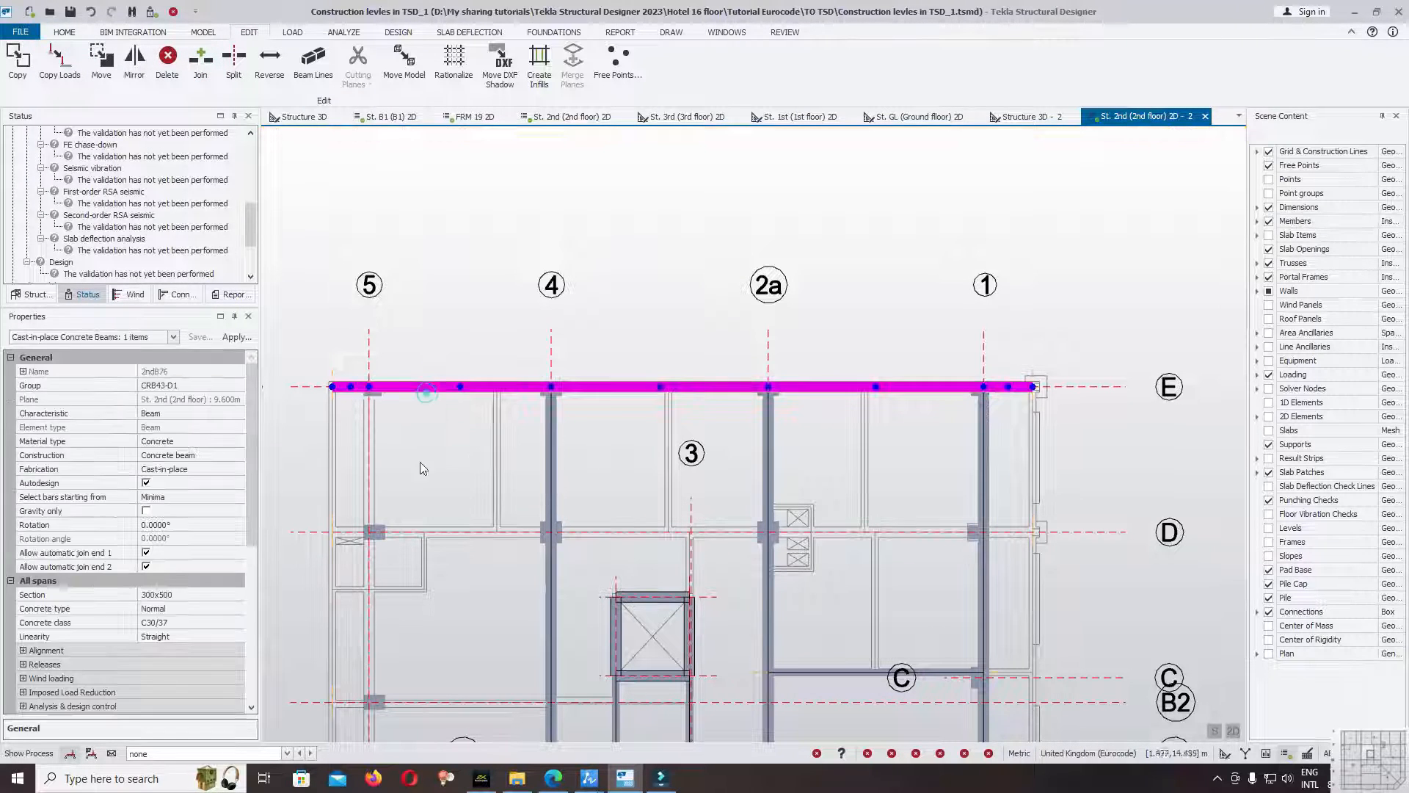
Validate the model with the fully joined gridline E beam, review the validation status, and save the file.
click(203, 32)
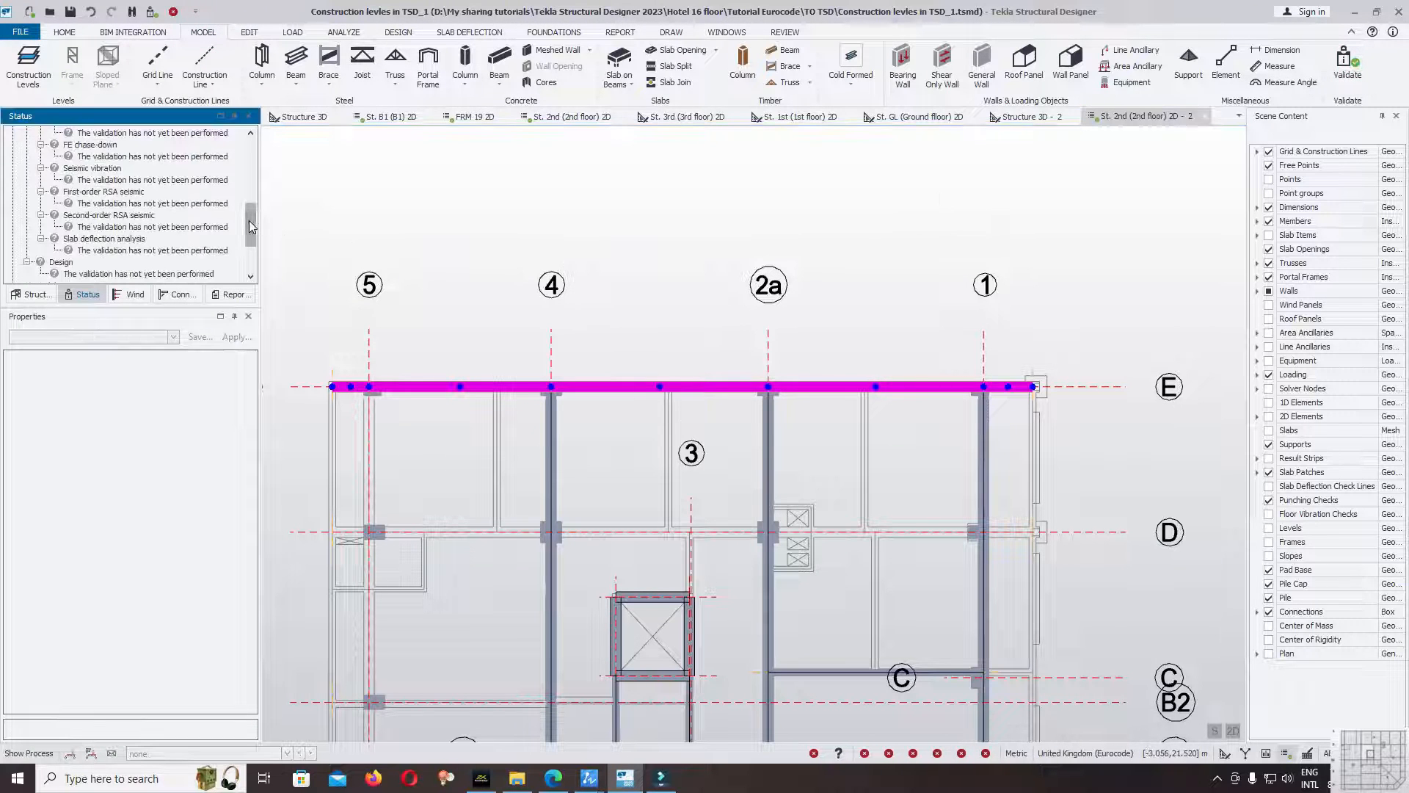
drag(249, 220, 242, 139)
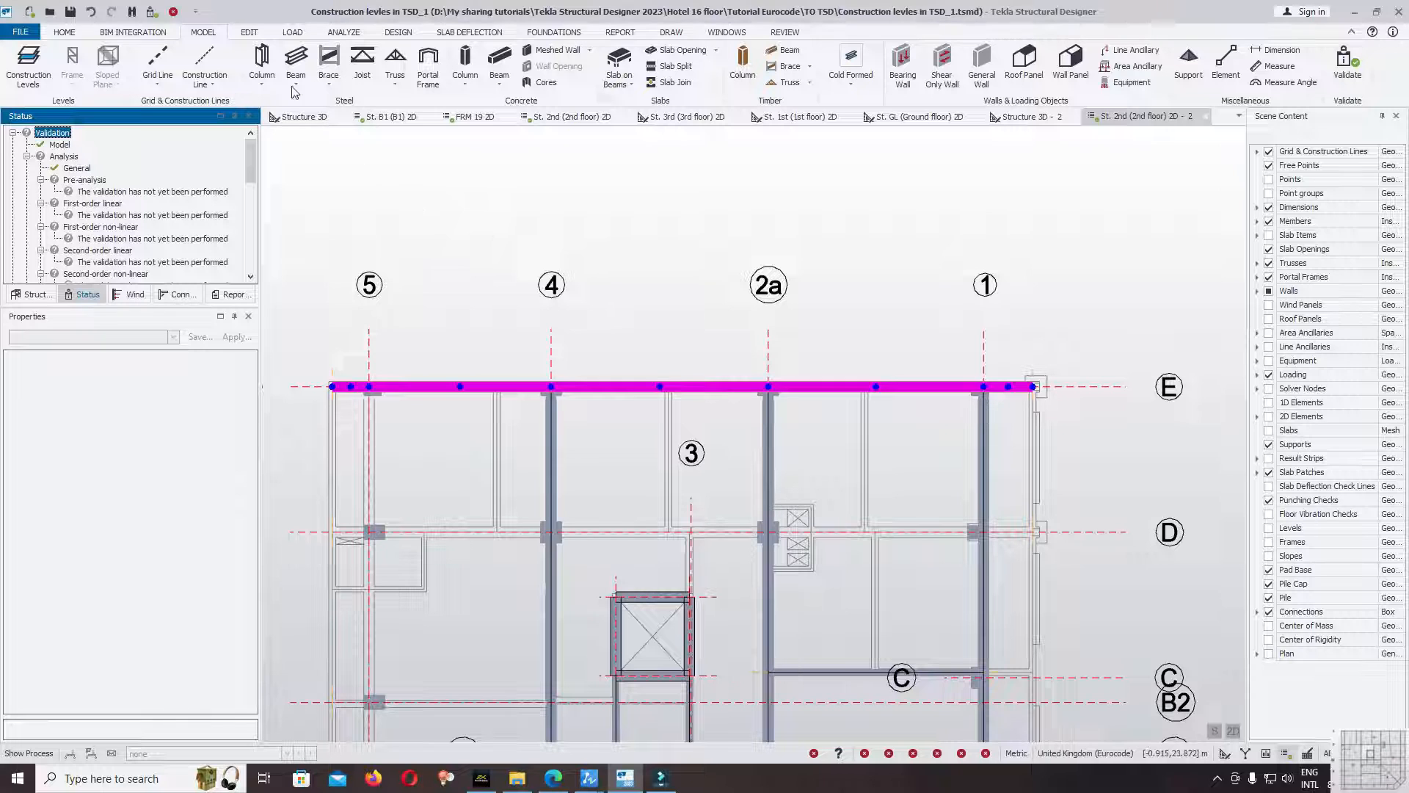
click(20, 31)
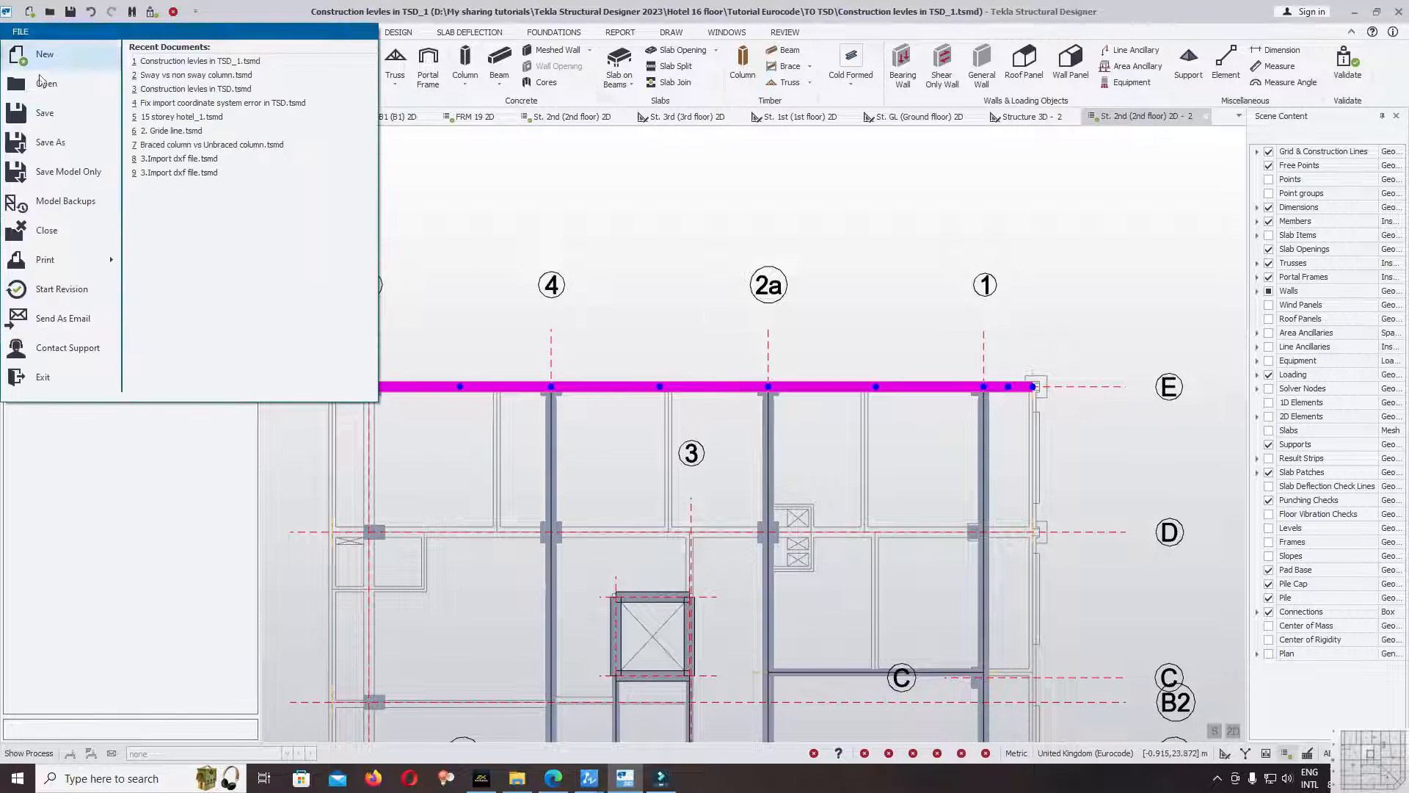
click(46, 113)
Copy the continuous beam from gridline E to gridline D, using the grid 5 intersections as reference node and new position.
middle_drag(448, 338, 522, 225)
key(Escape)
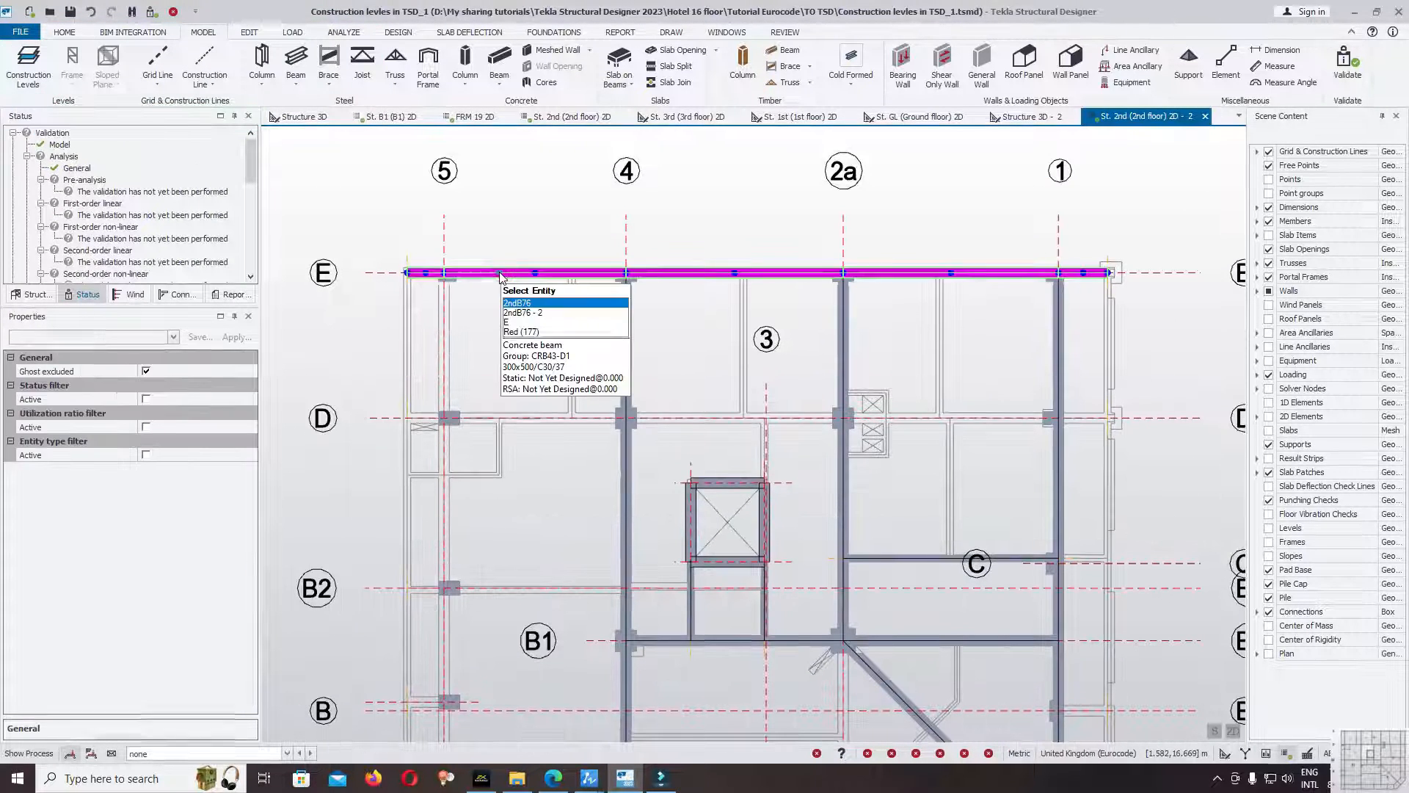
click(500, 272)
right_click(500, 272)
click(535, 282)
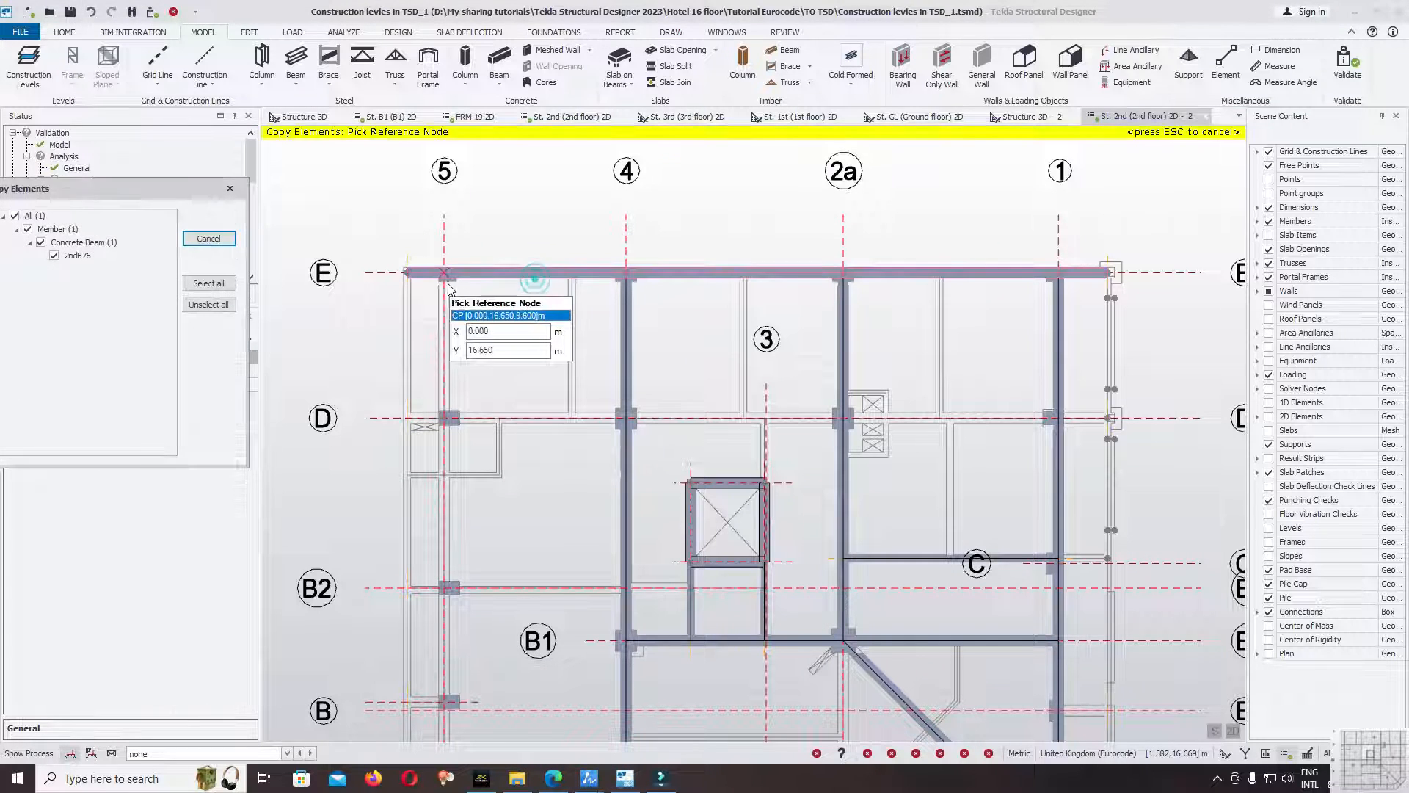
click(444, 273)
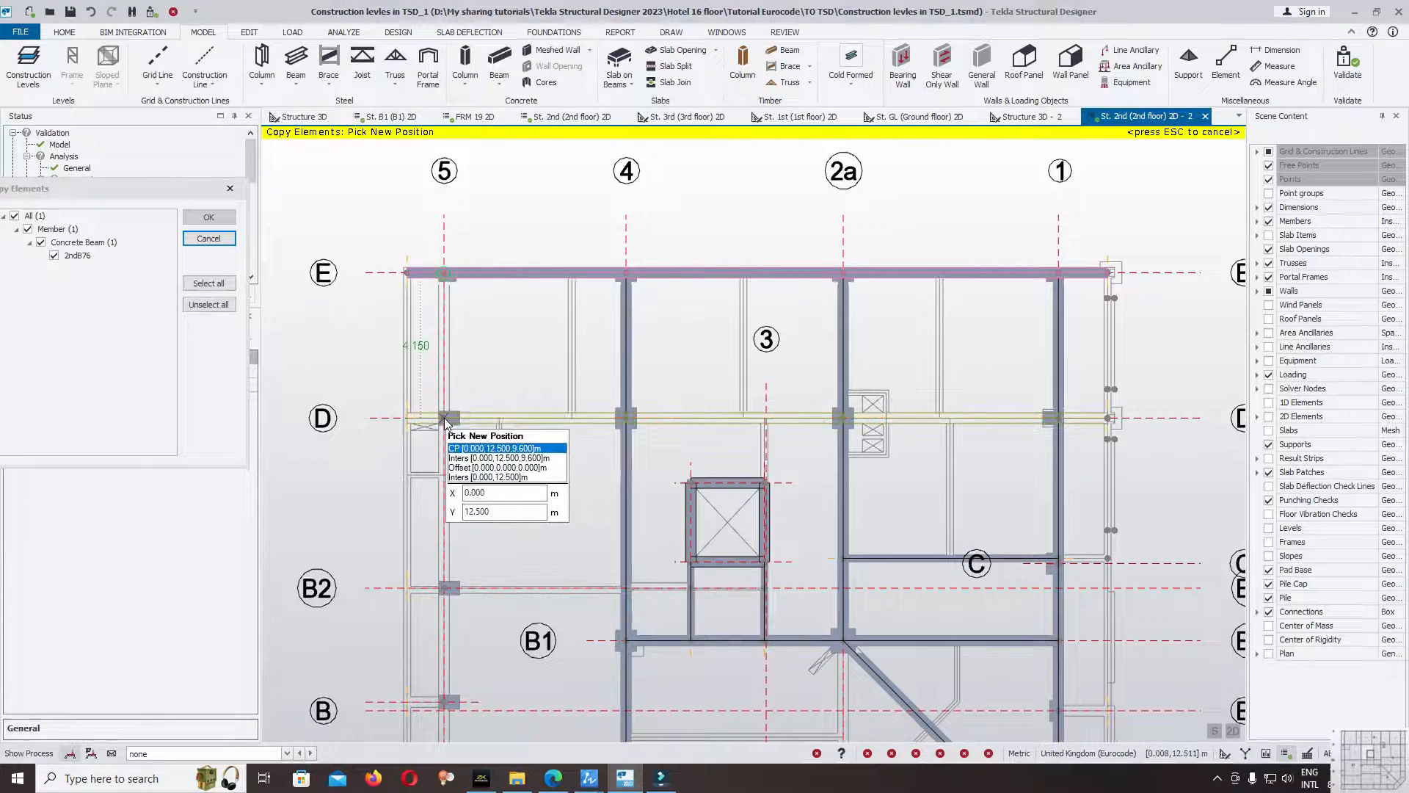
click(444, 419)
middle_drag(505, 486, 483, 355)
click(209, 217)
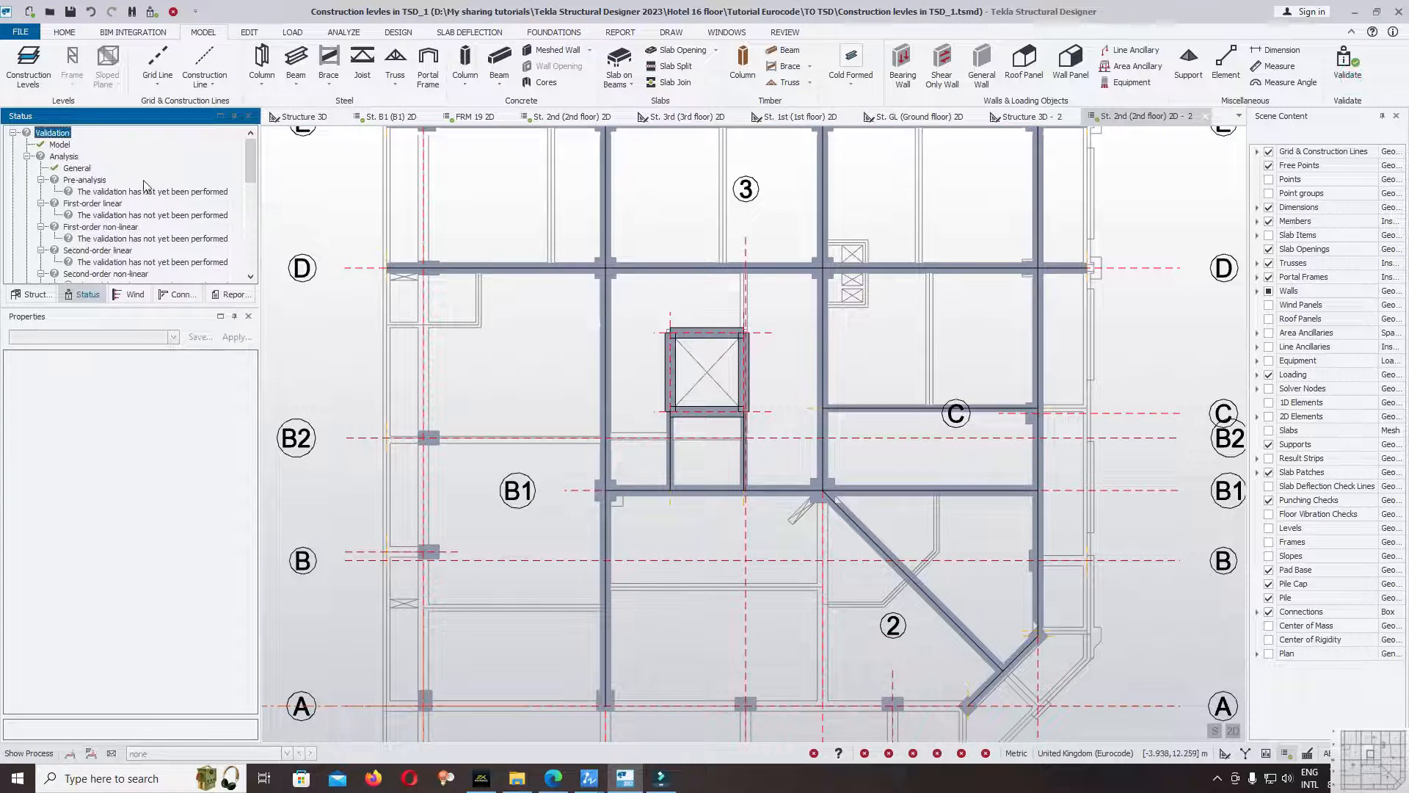
Draw a Cast-in-place B20x40cm secondary beam from gridline D to gridline E, 3.650 m beyond grid 5 toward grid 4, hiding members temporarily.
scroll(619, 355, down, 3)
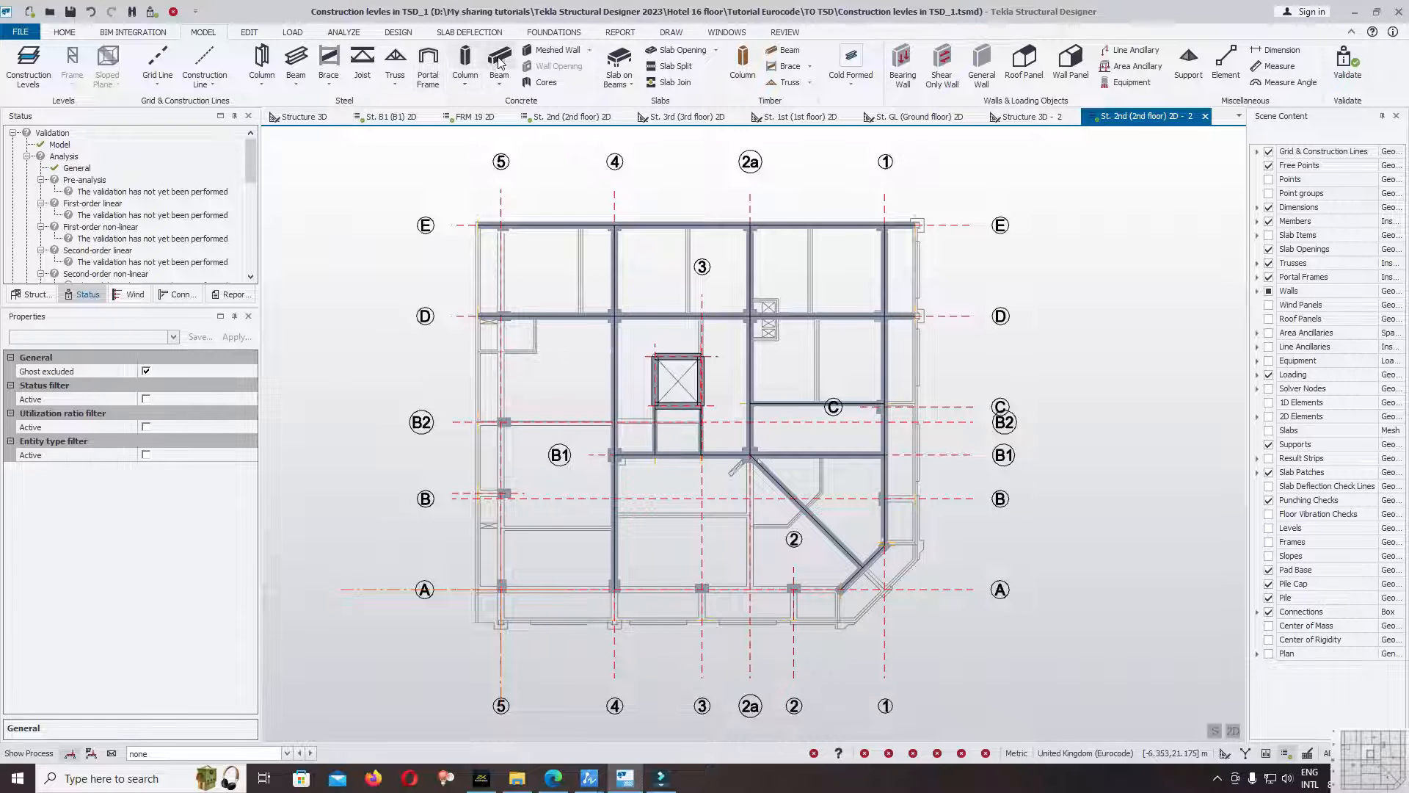
click(499, 62)
click(76, 339)
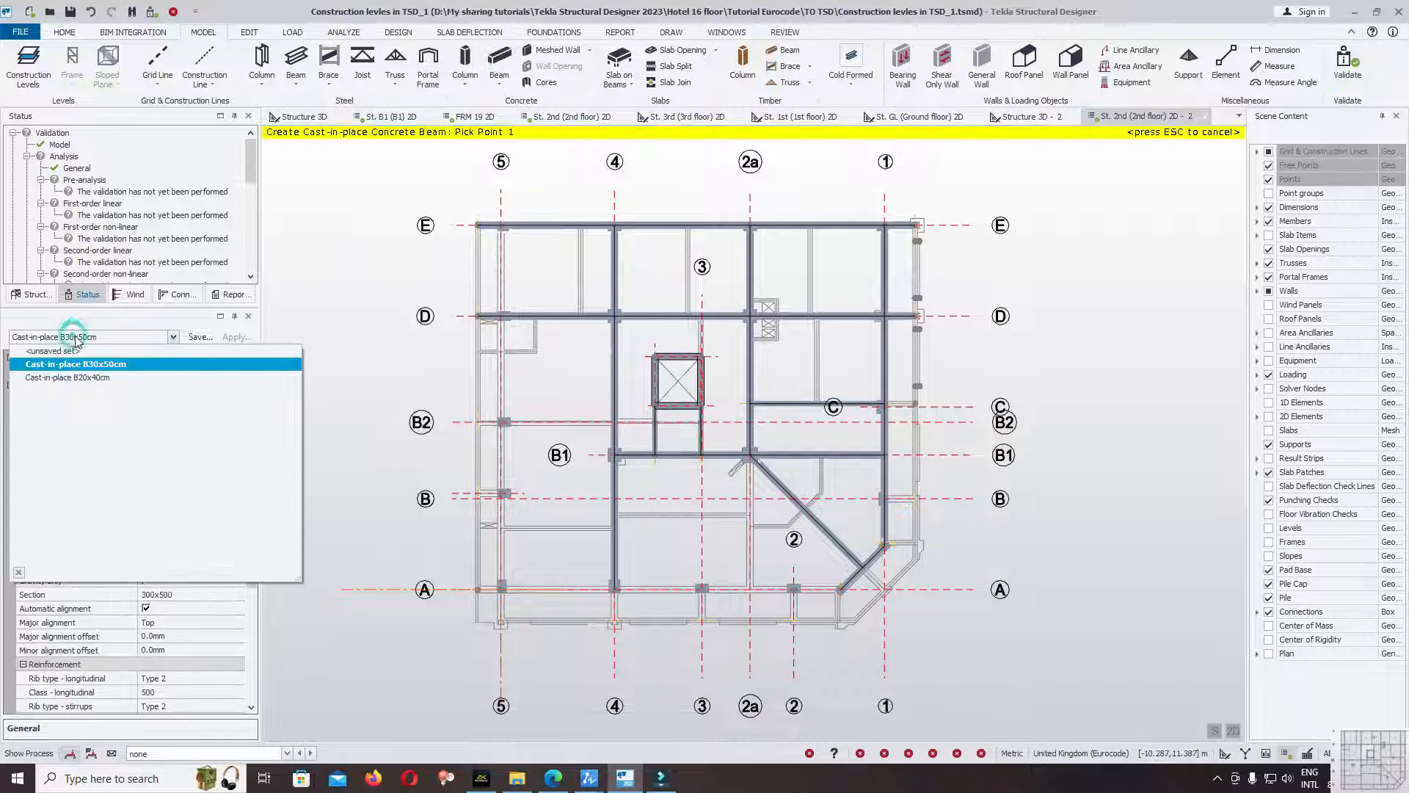
click(88, 377)
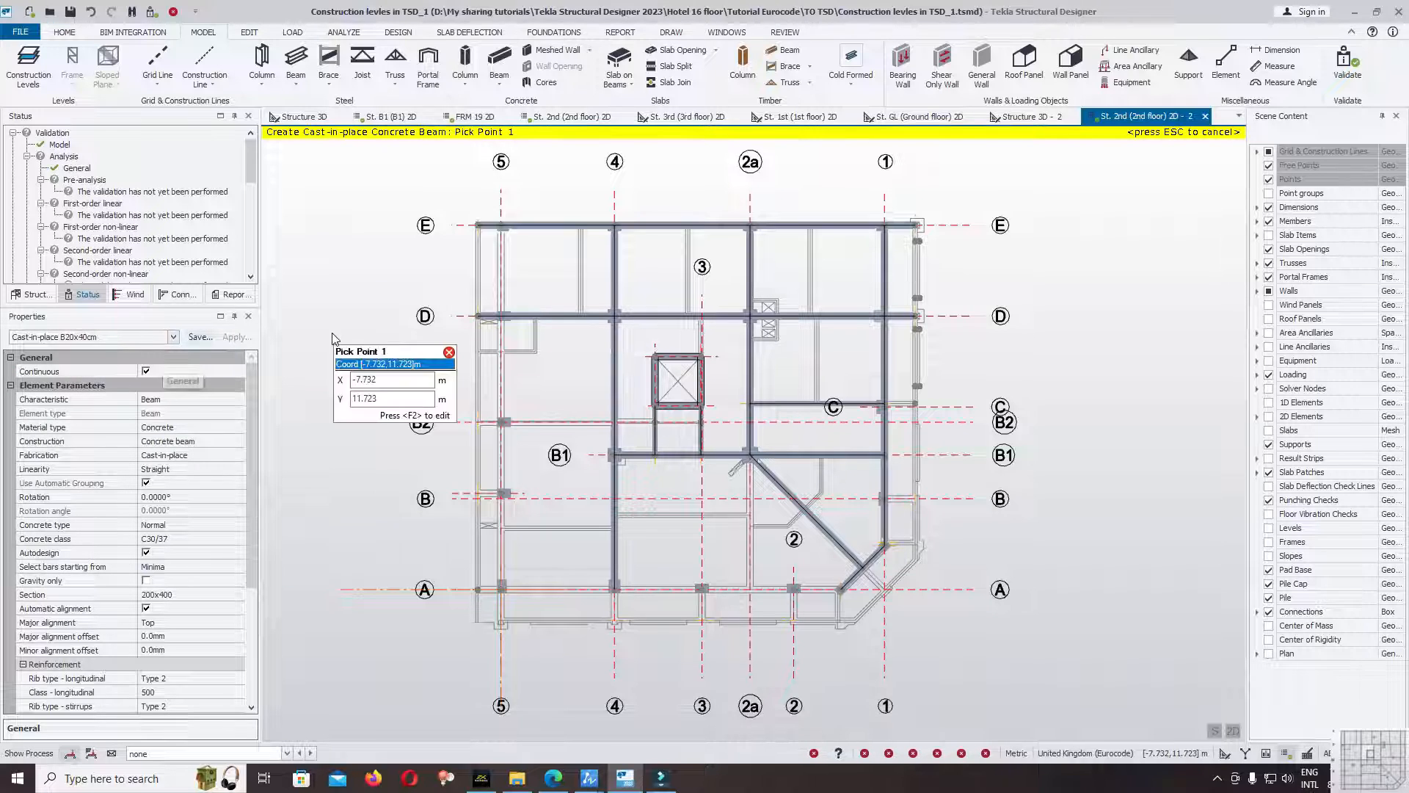
scroll(501, 306, up, 3)
middle_drag(759, 274, 704, 320)
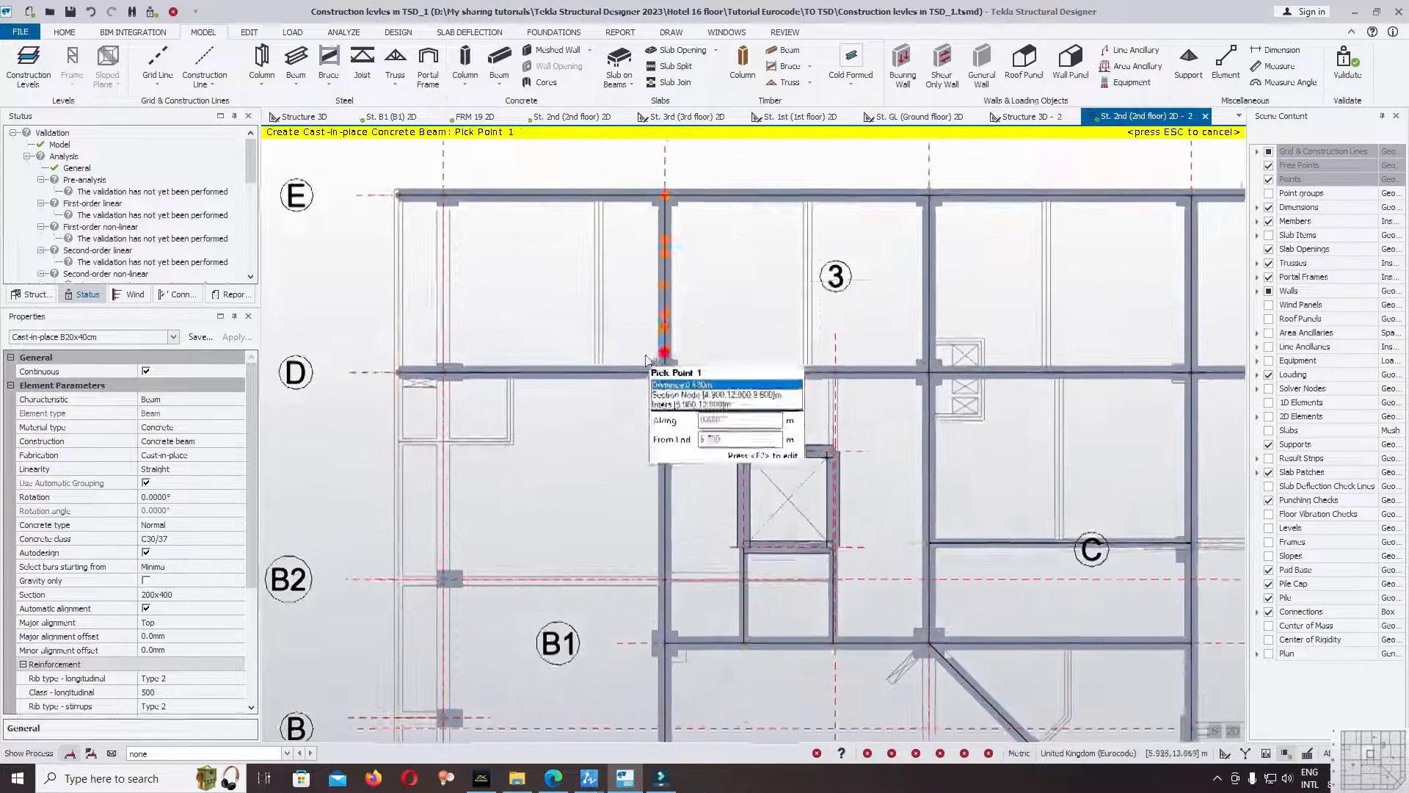
scroll(621, 382, up, 3)
click(1269, 221)
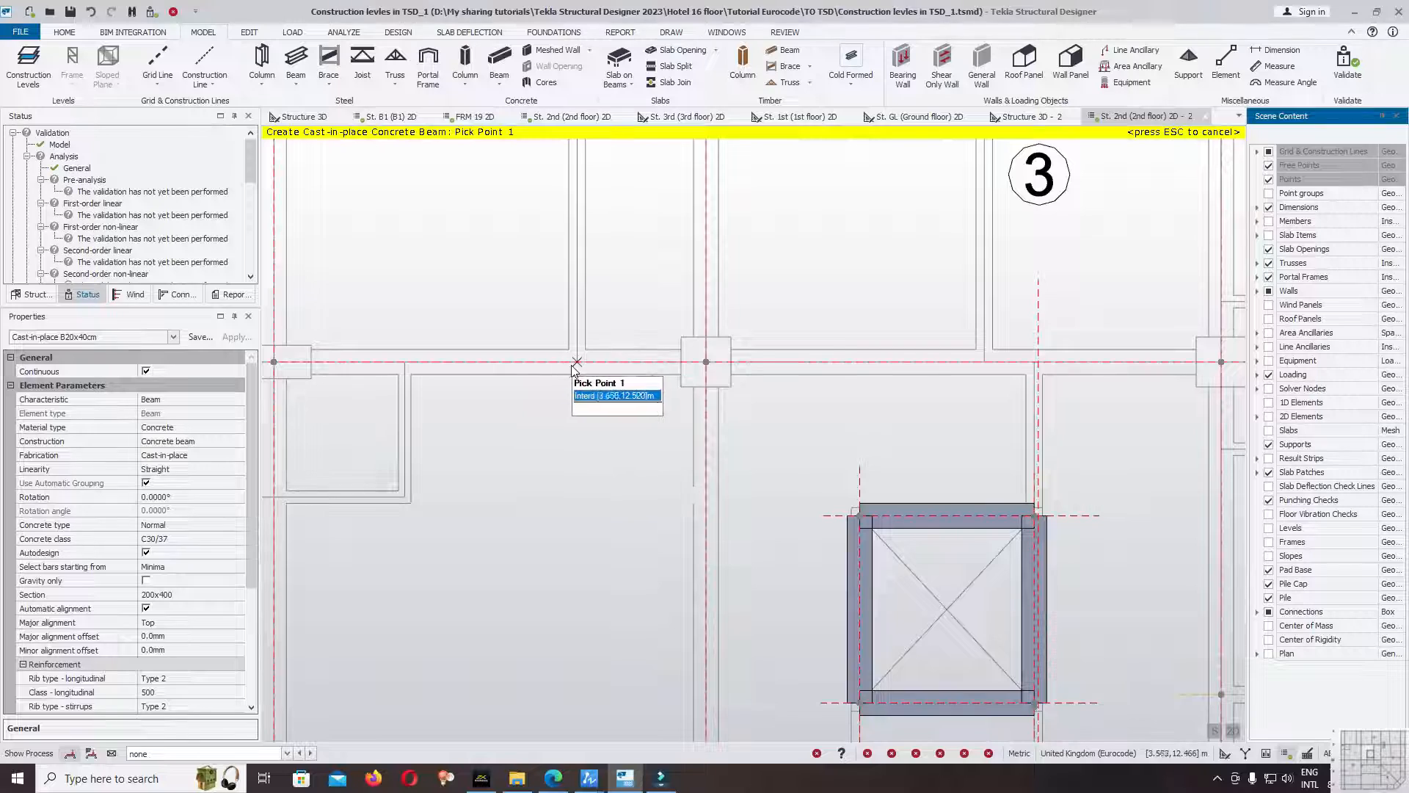
click(575, 362)
middle_drag(576, 362, 530, 618)
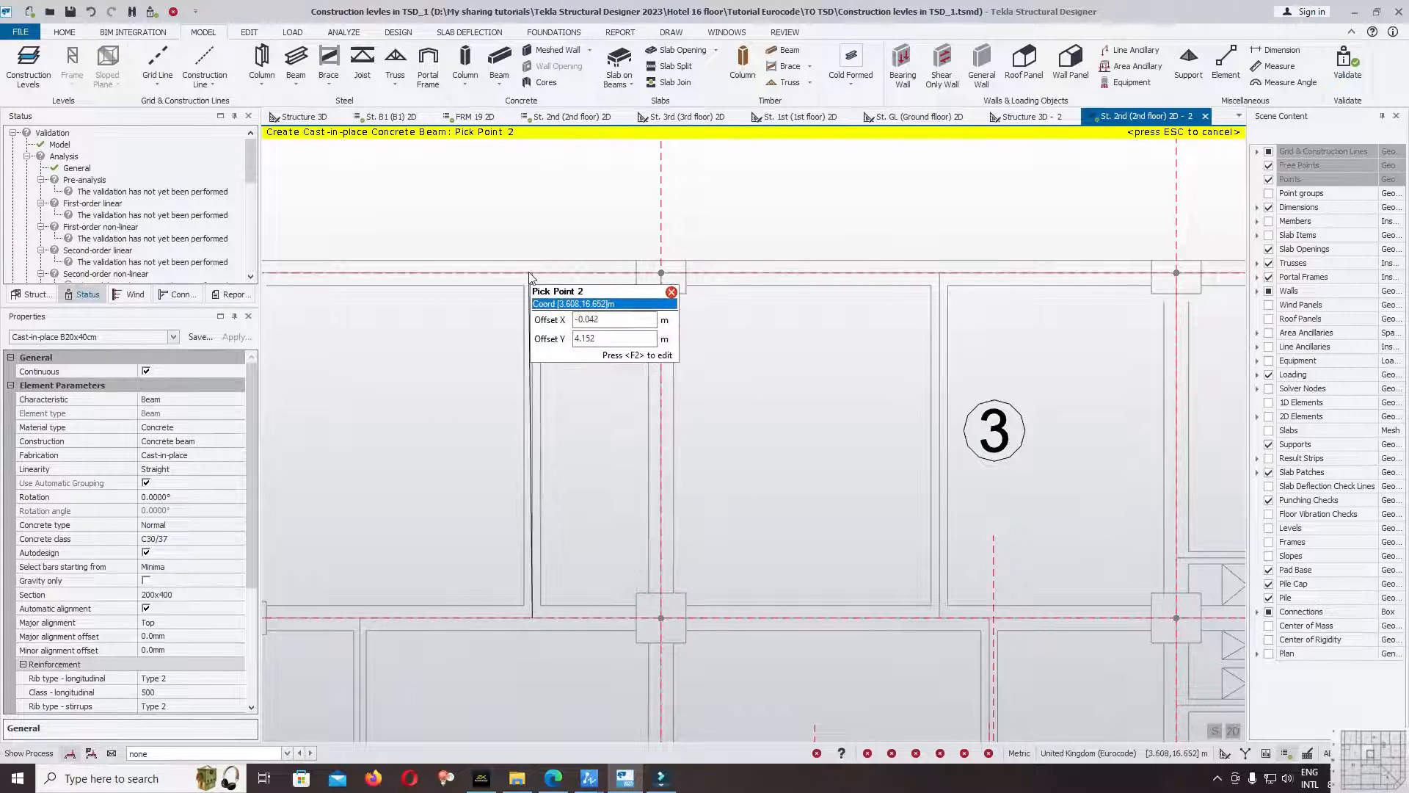
click(1270, 221)
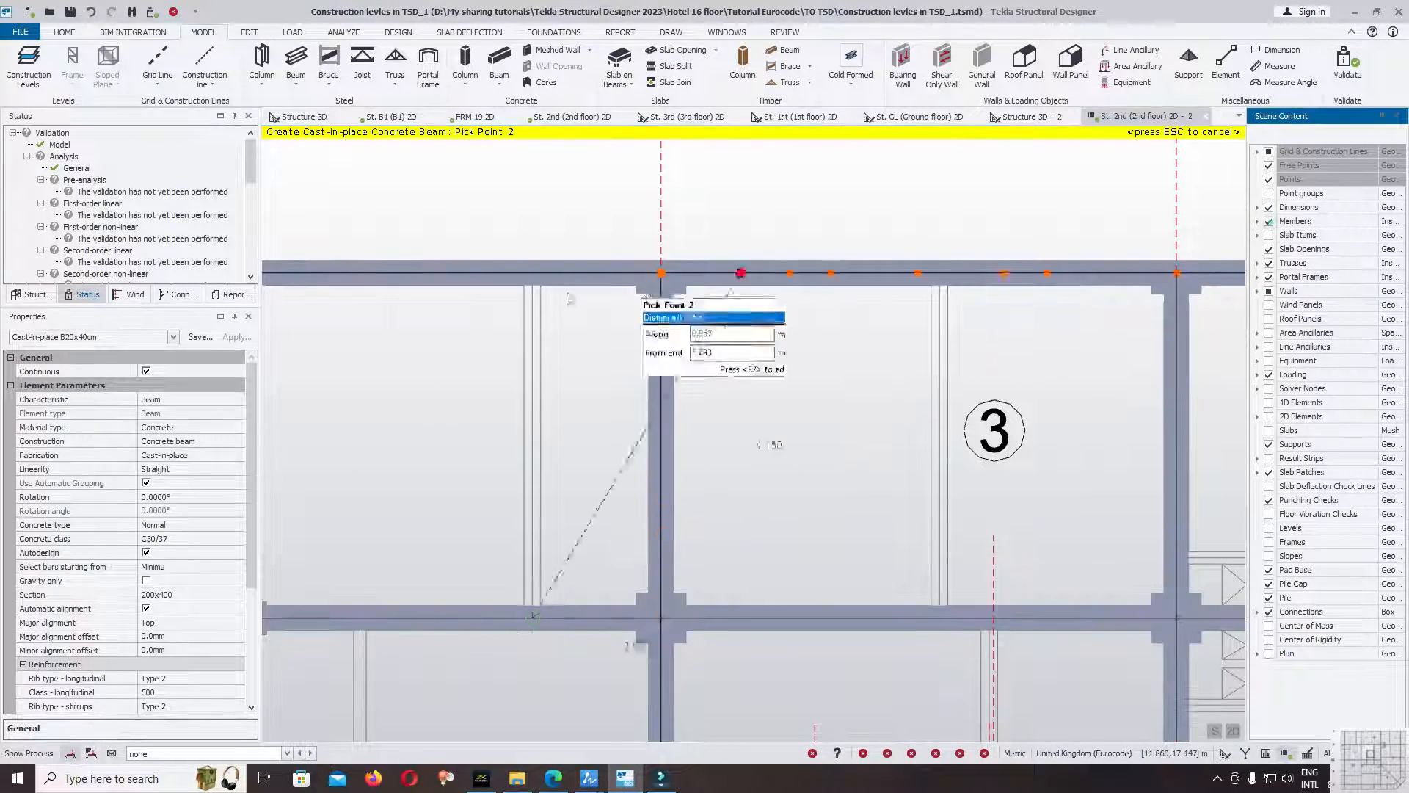
click(532, 274)
scroll(735, 295, down, 2)
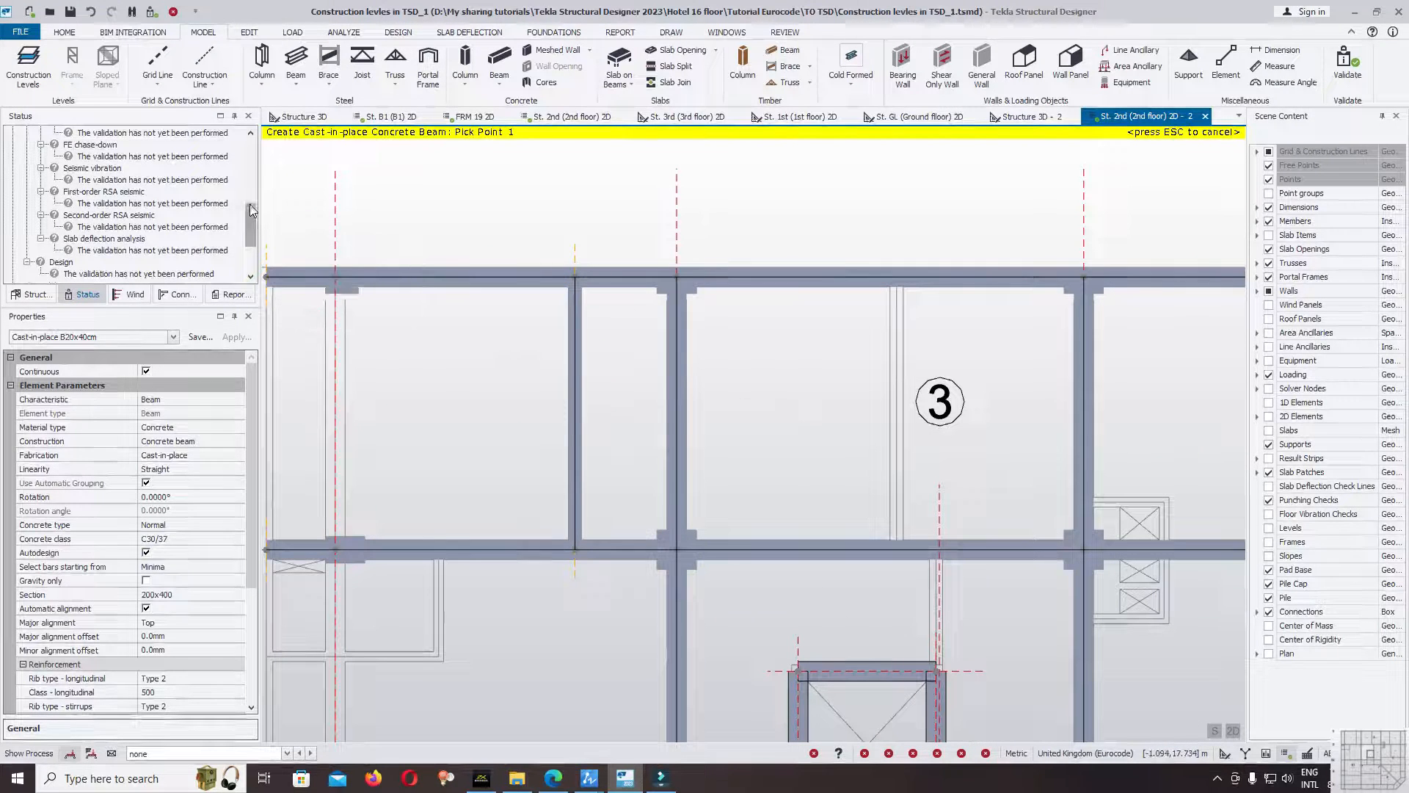
Validate the model with the first secondary beam in place and review the validation status.
drag(250, 209, 246, 120)
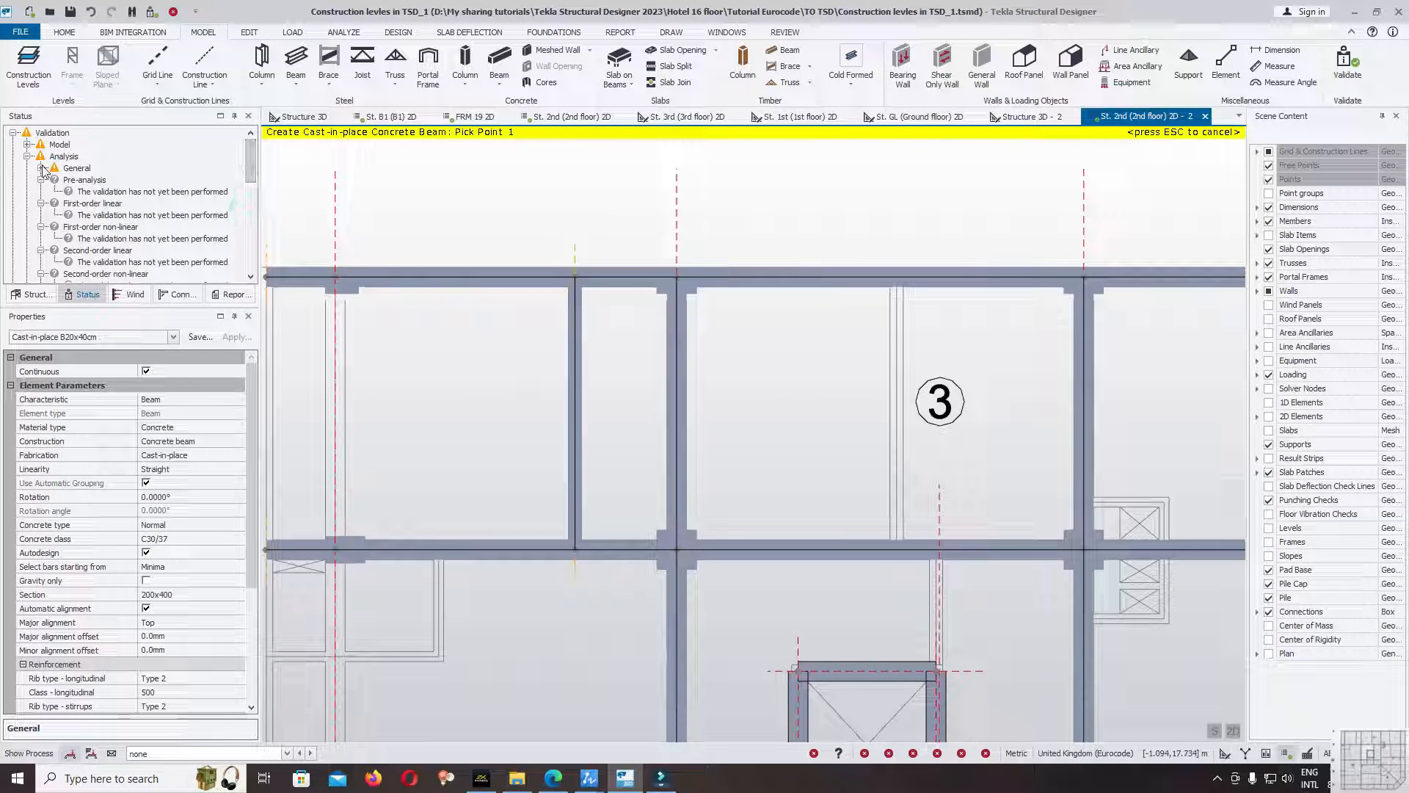
key(Escape)
drag(250, 162, 250, 226)
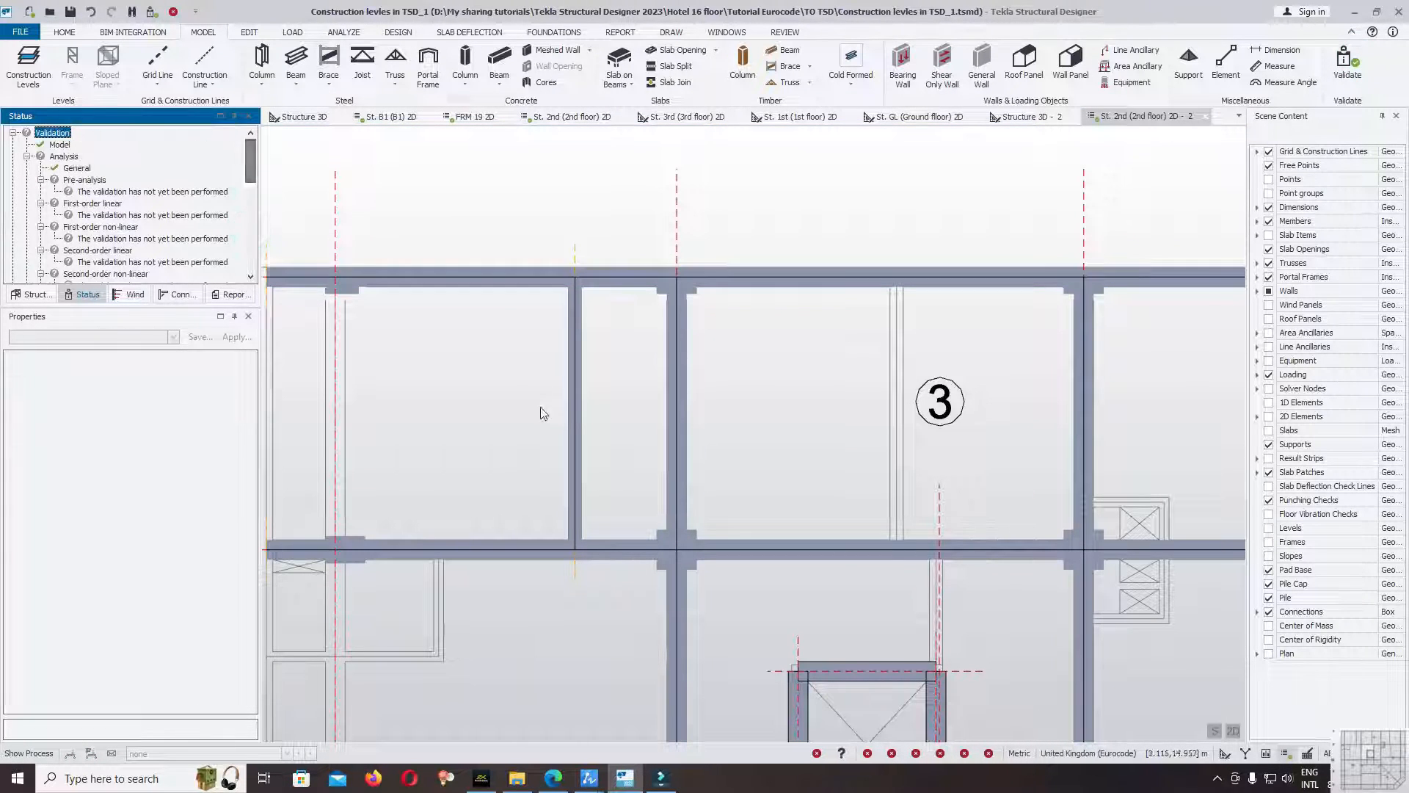
Draw two more Cast-in-place B20x40cm secondary beams from gridline D to E, between grids 4 and 2a and between grids 2a and 1.
click(499, 60)
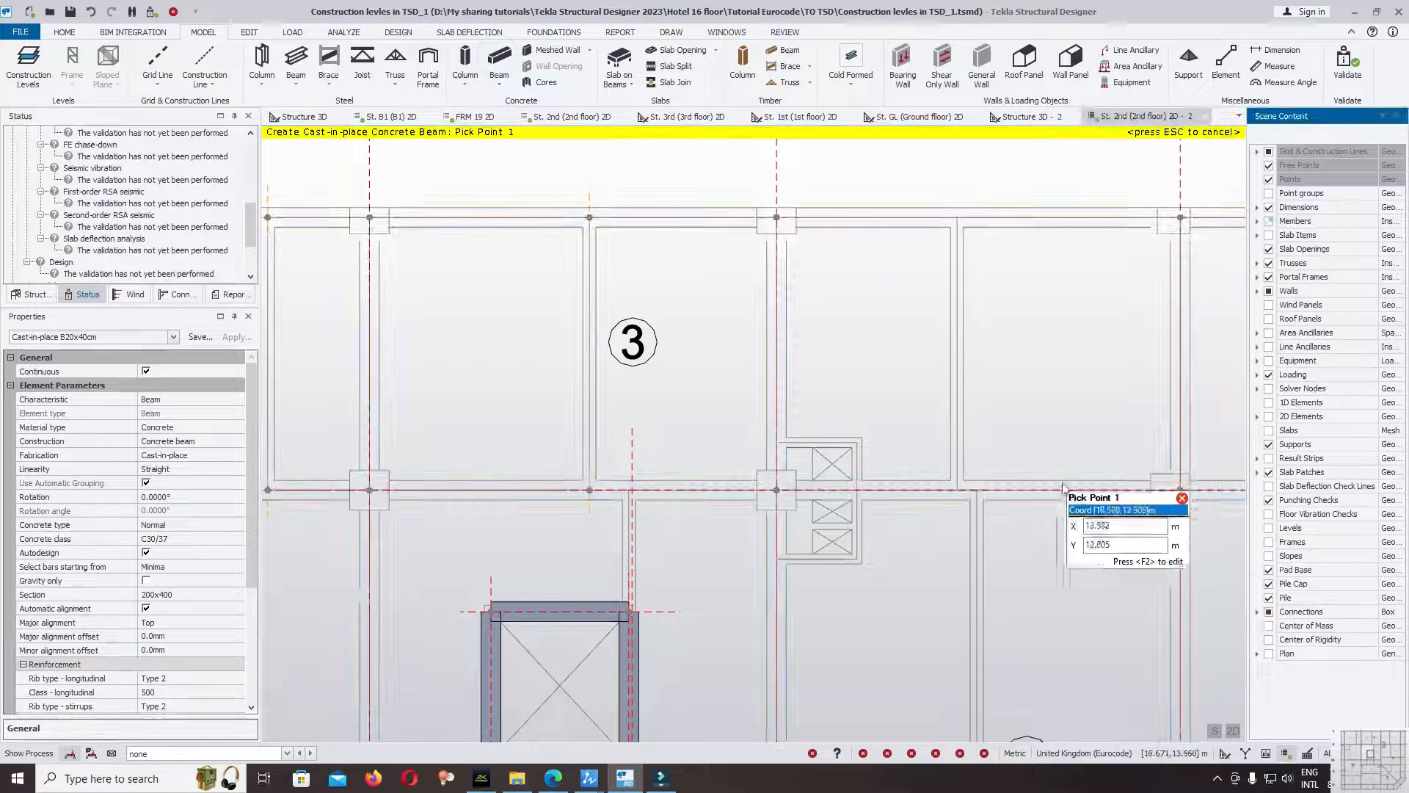
click(957, 489)
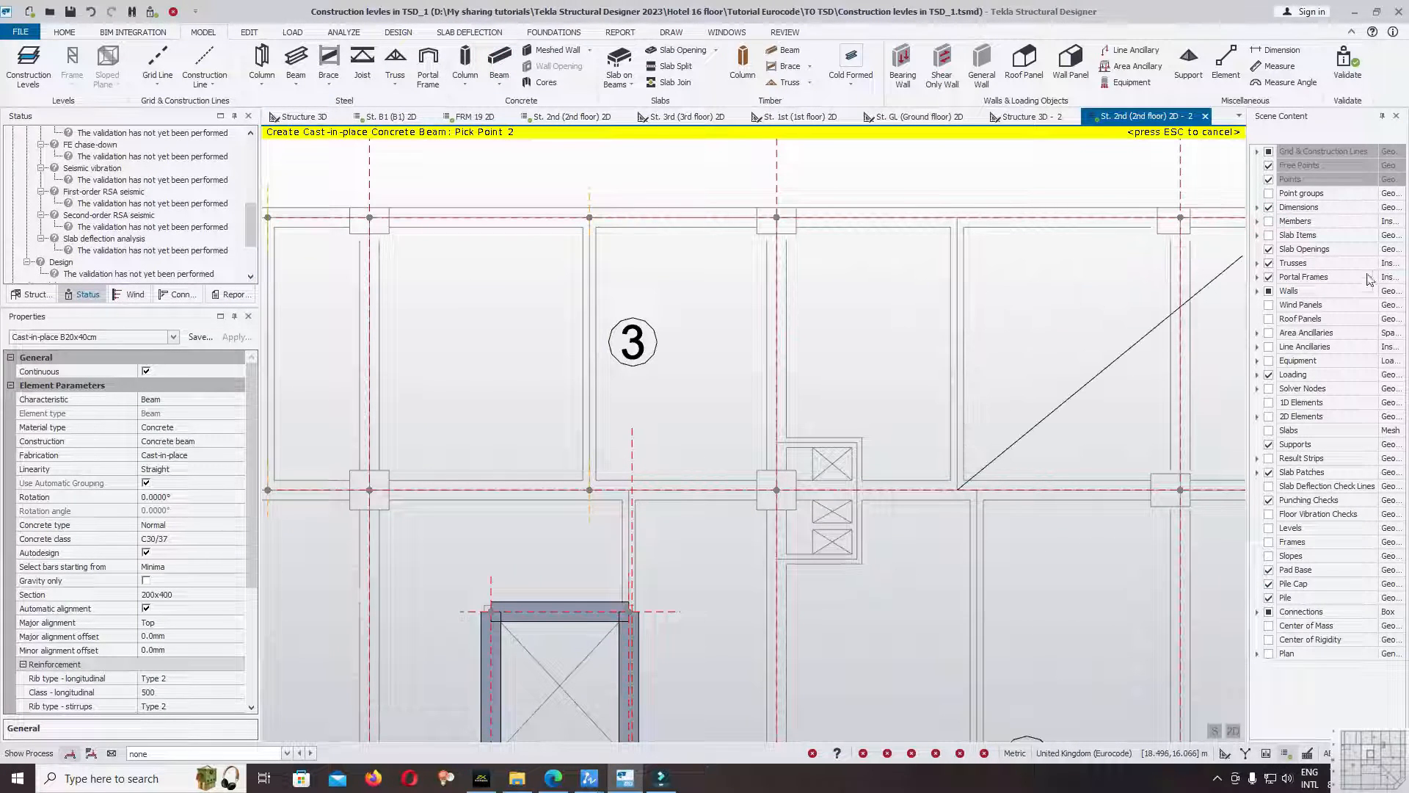
click(1268, 221)
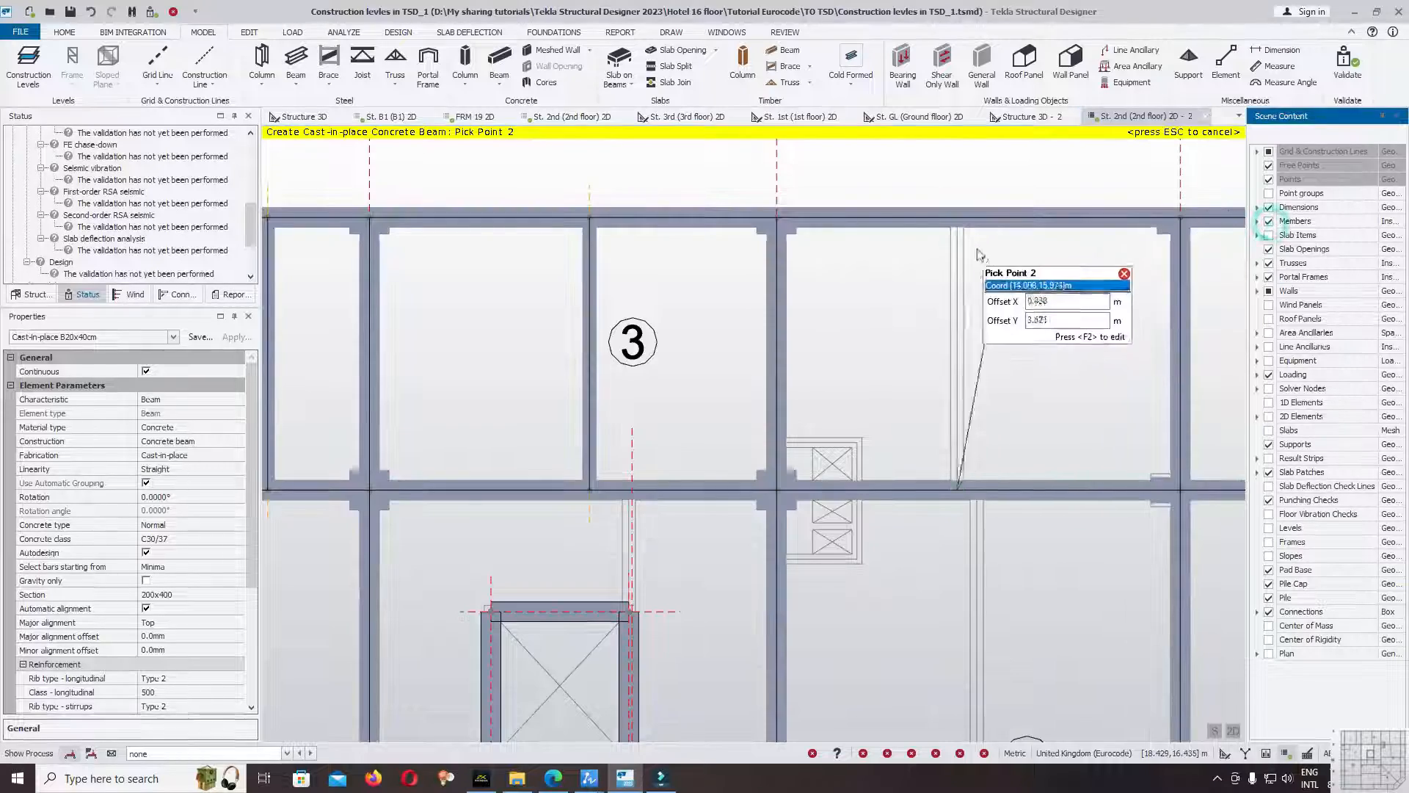
click(958, 216)
scroll(828, 279, down, 4)
key(Escape)
Validate the model with all three secondary beams, then review the validation status and the beams between gridlines D and E.
drag(250, 223, 127, 155)
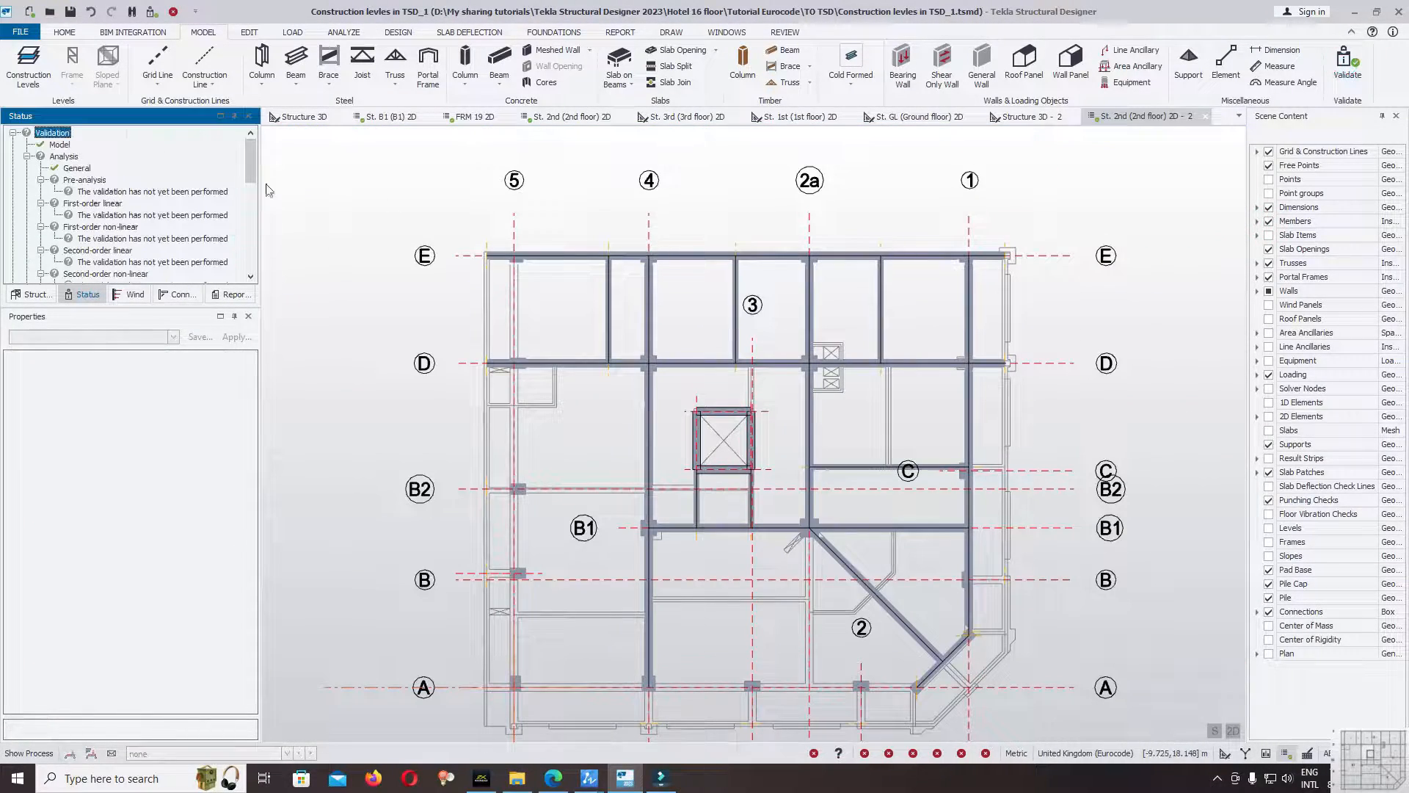
scroll(638, 406, up, 2)
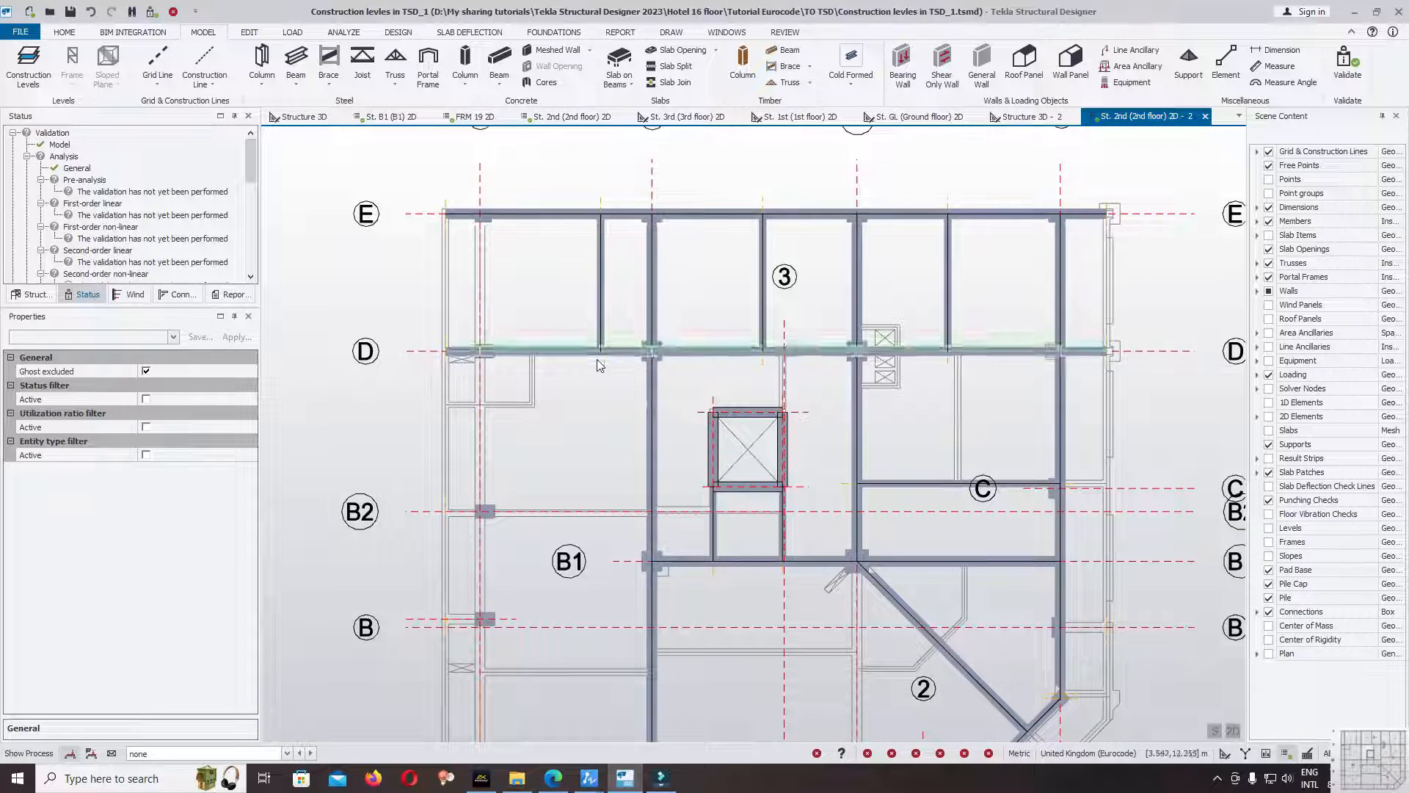
scroll(596, 361, up, 4)
scroll(595, 308, down, 3)
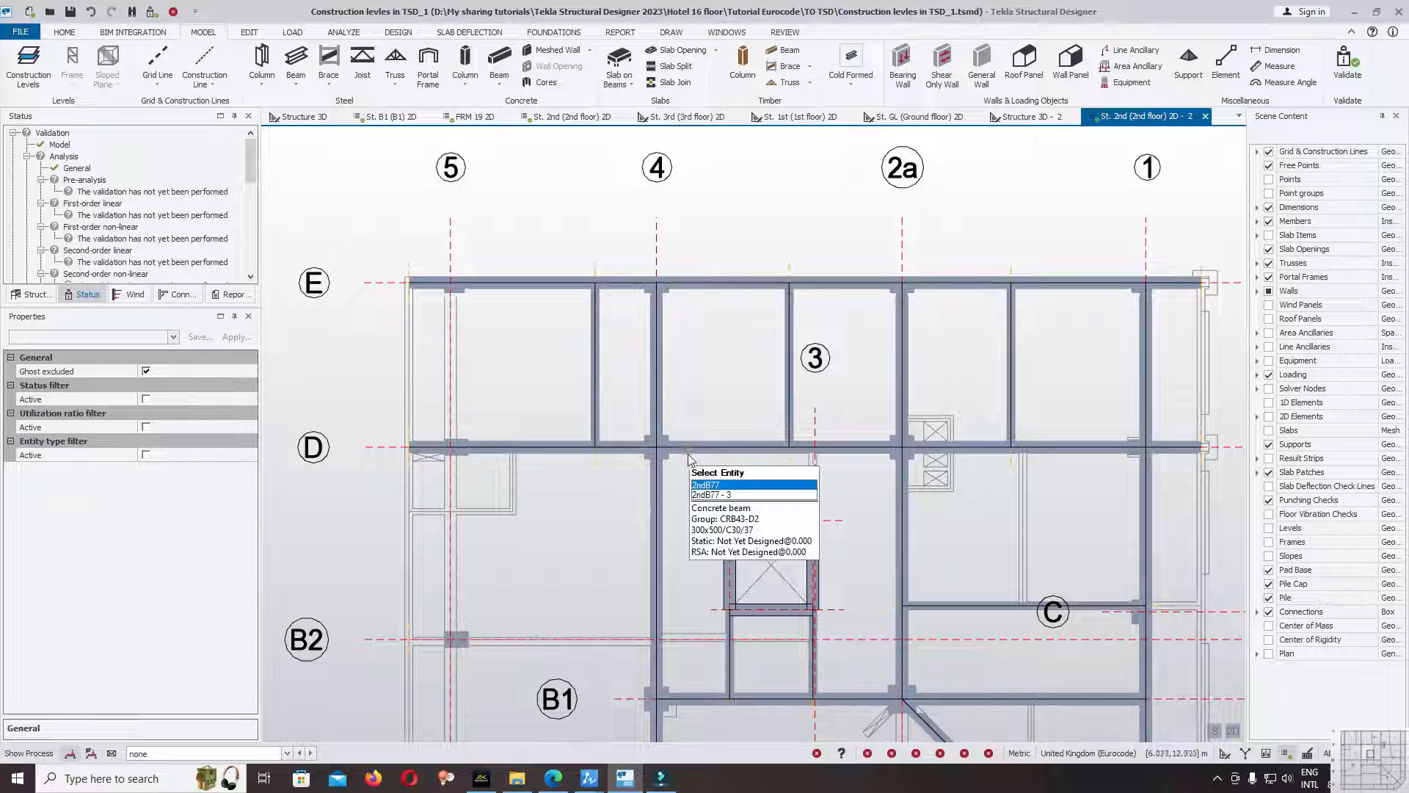
Delete the continuous 300x500 beams on gridlines E and D.
middle_drag(653, 339, 640, 314)
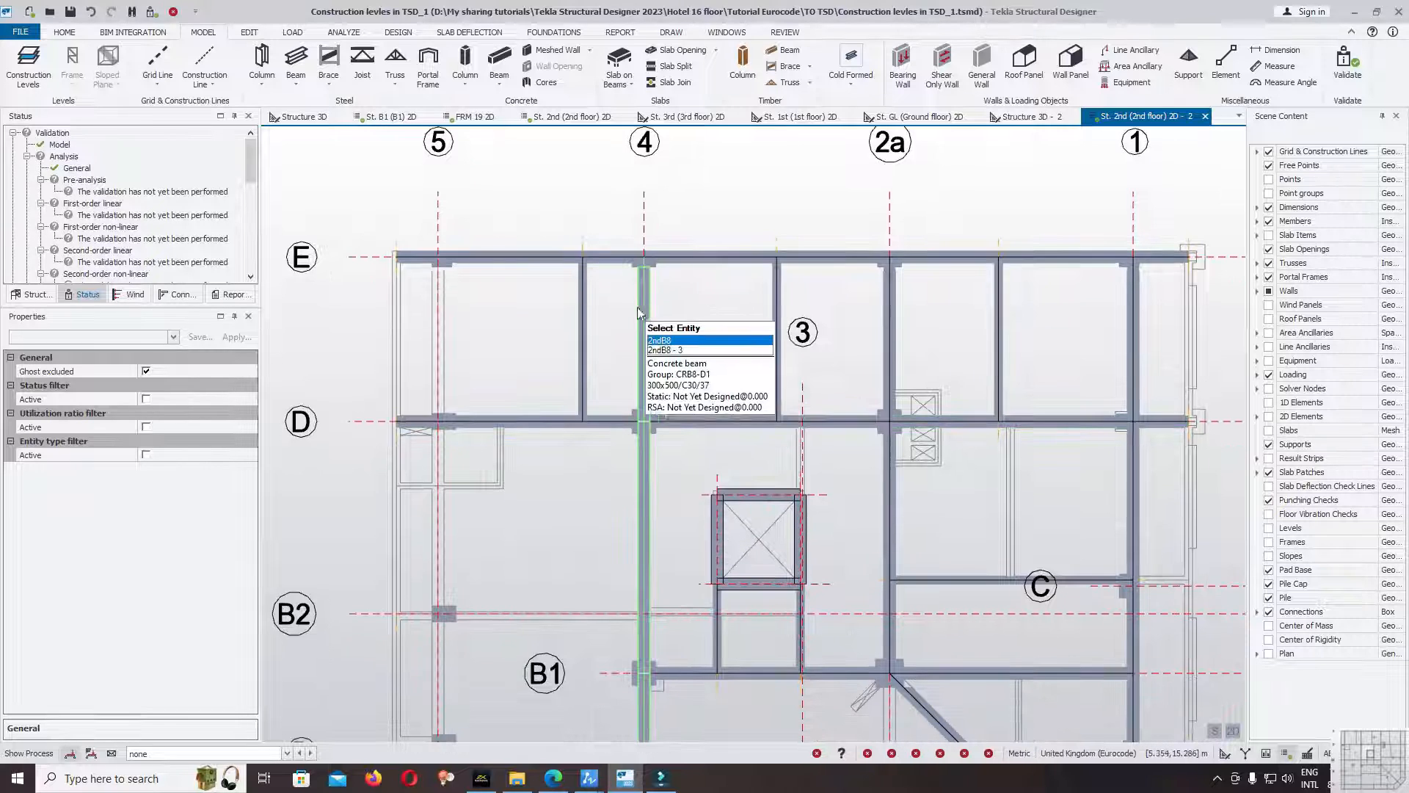
click(549, 260)
click(544, 421)
key(Delete)
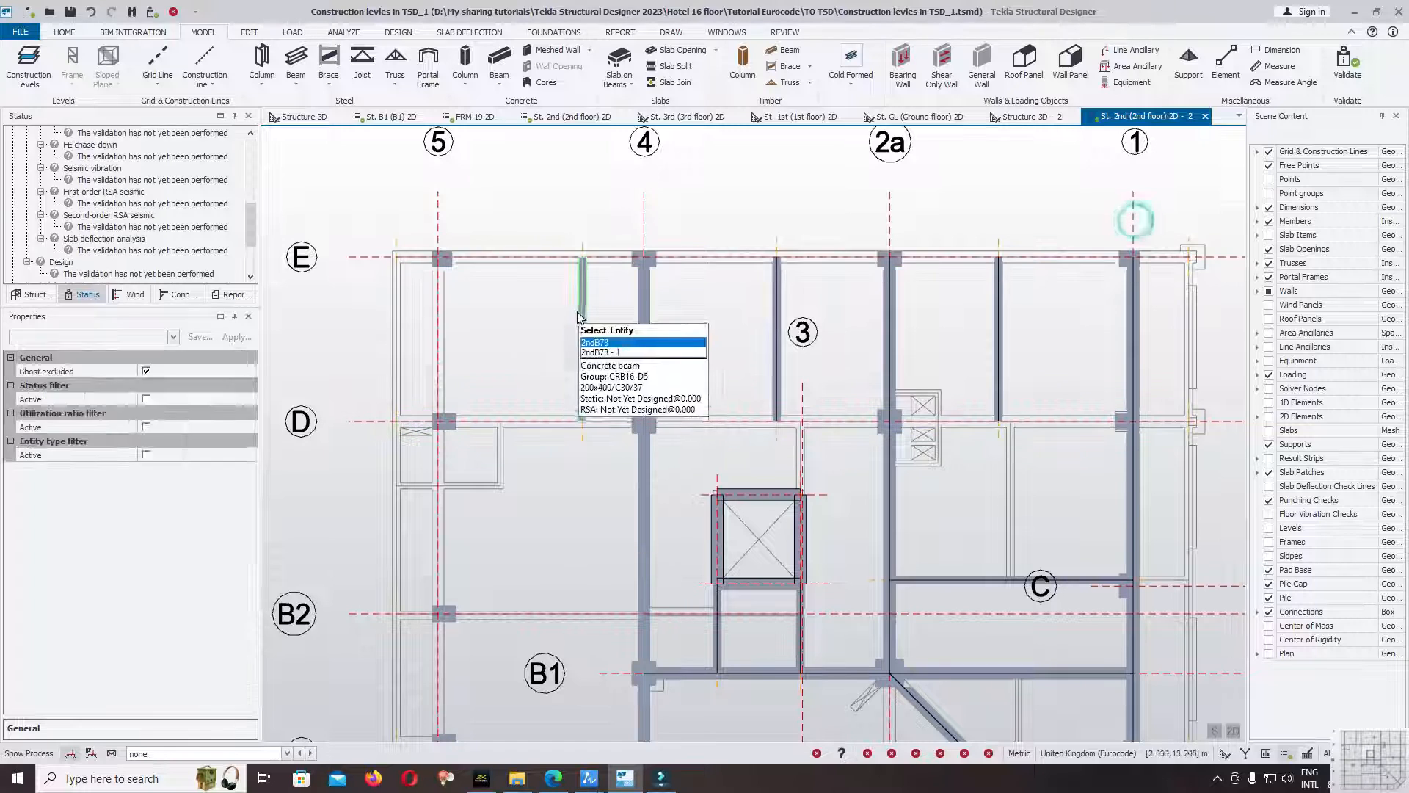
Delete the three secondary beams spanning between gridlines D and E.
click(582, 314)
click(777, 334)
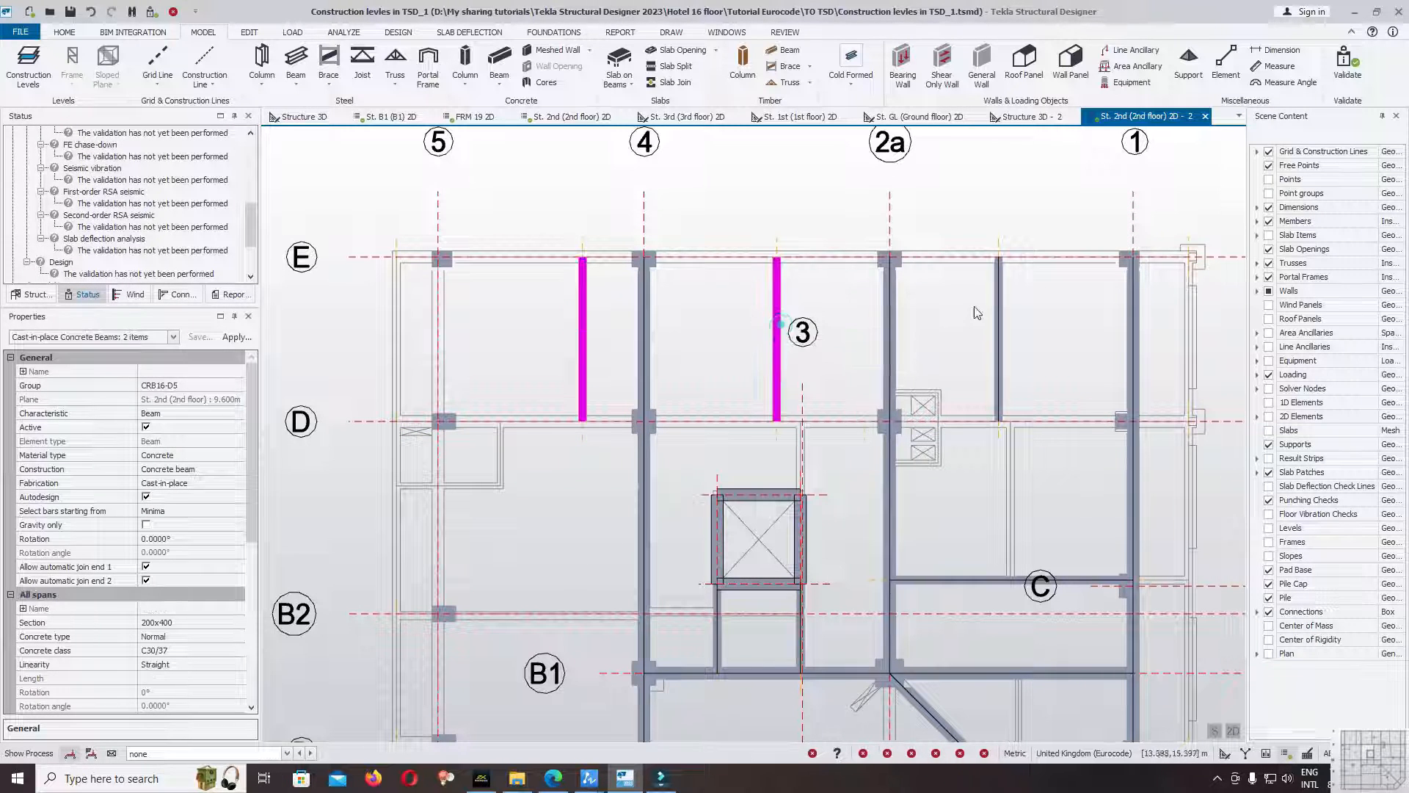
click(998, 323)
key(Delete)
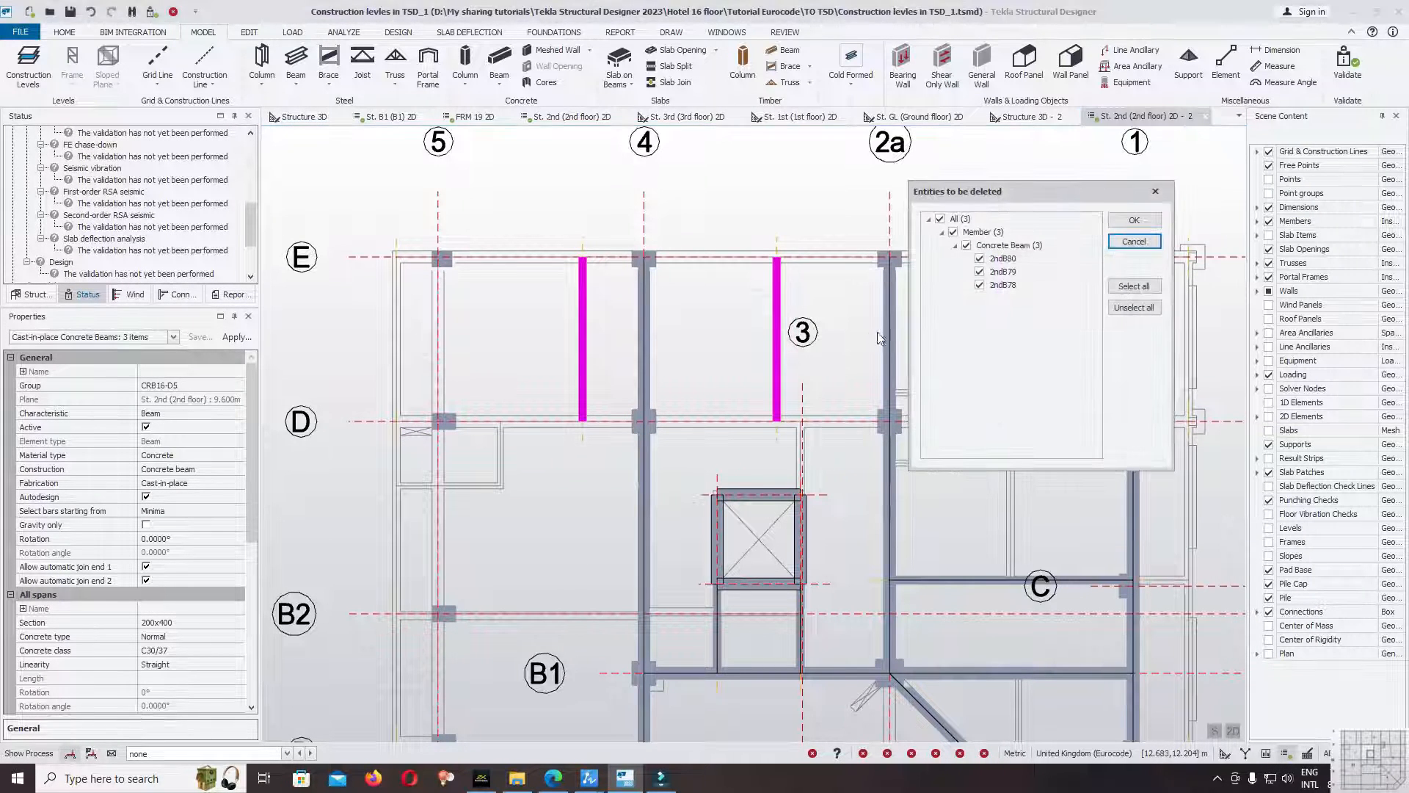
click(1132, 222)
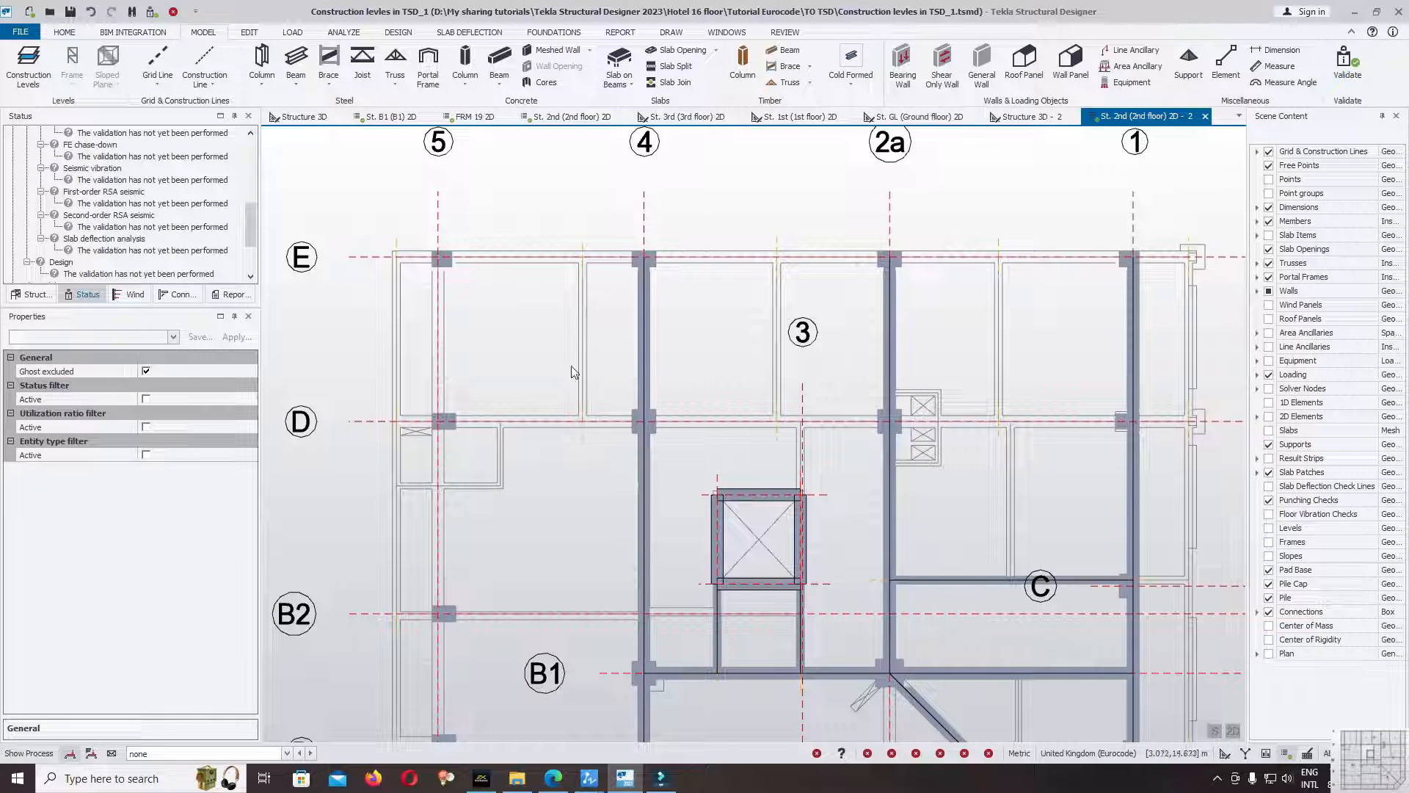
Draw a Cast-in-place B20x40cm secondary beam from gridline D to E, between grids 5 and 4.
click(495, 59)
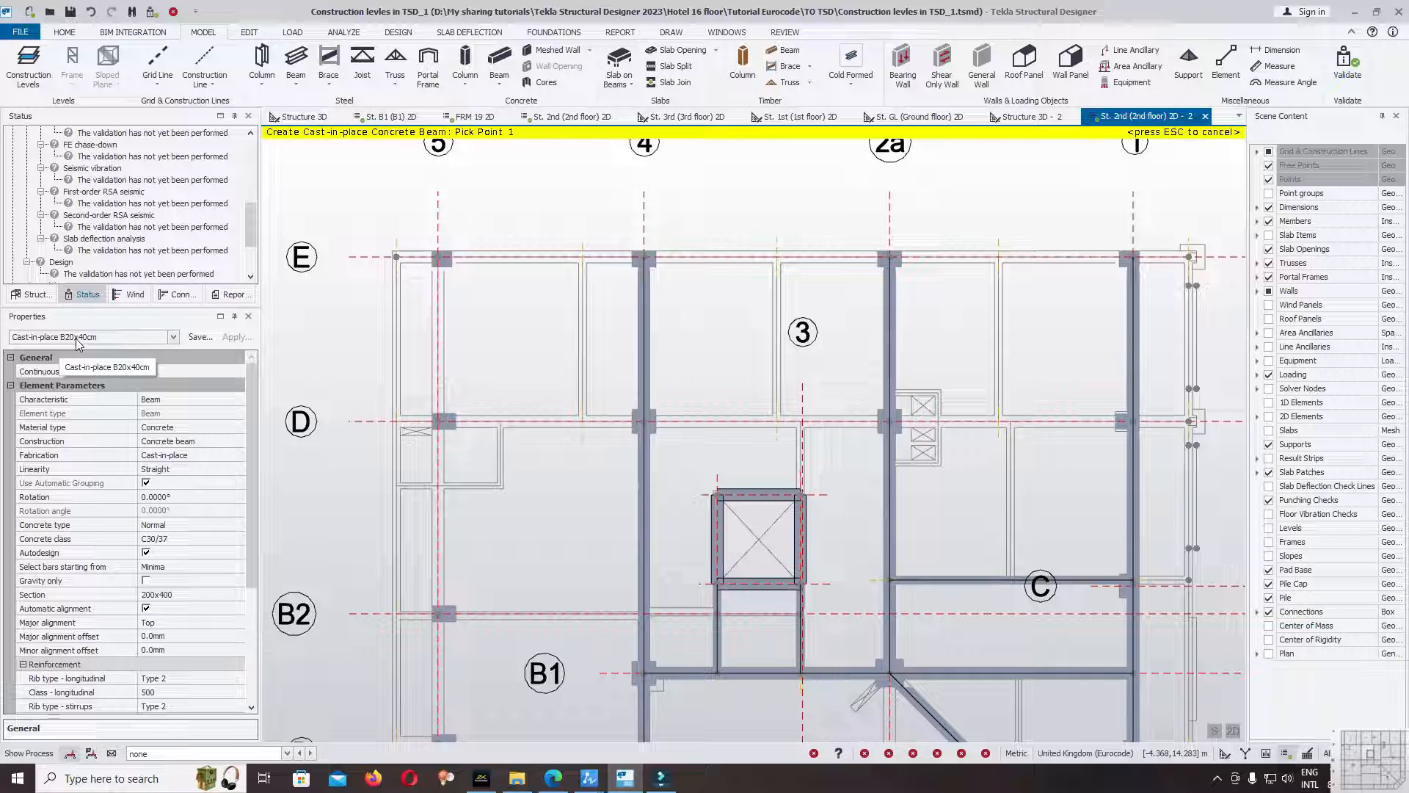
scroll(514, 397, up, 3)
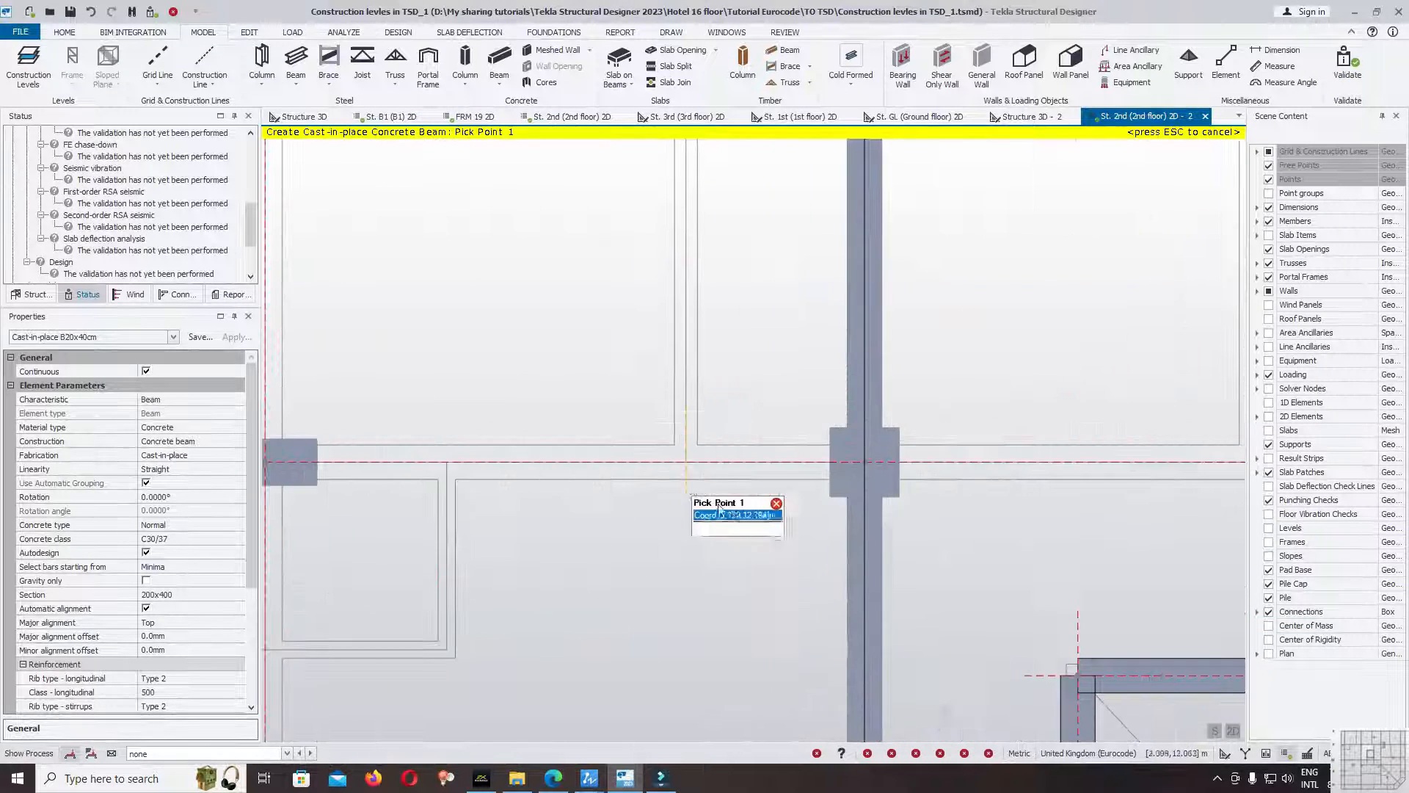
scroll(685, 463, down, 3)
click(654, 434)
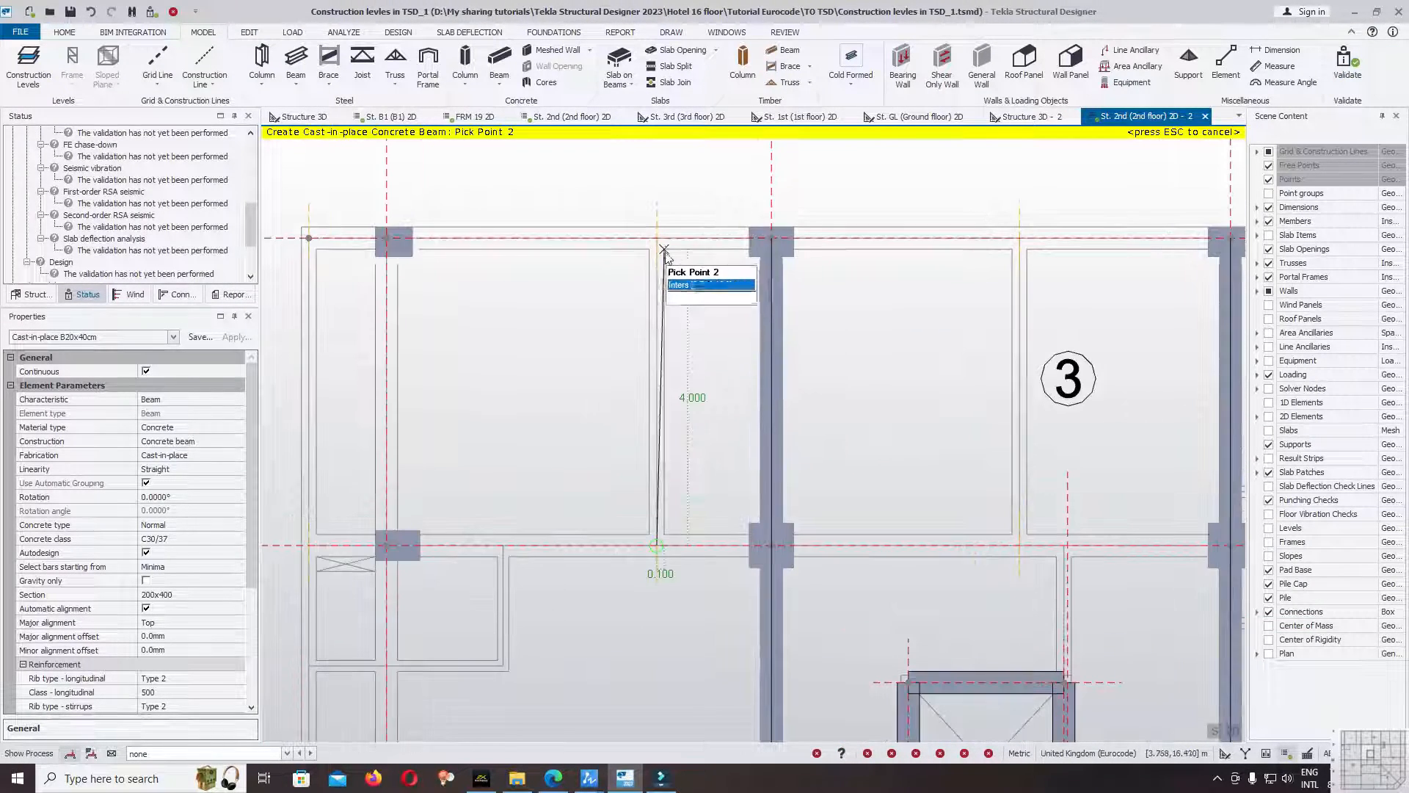
scroll(540, 316, down, 3)
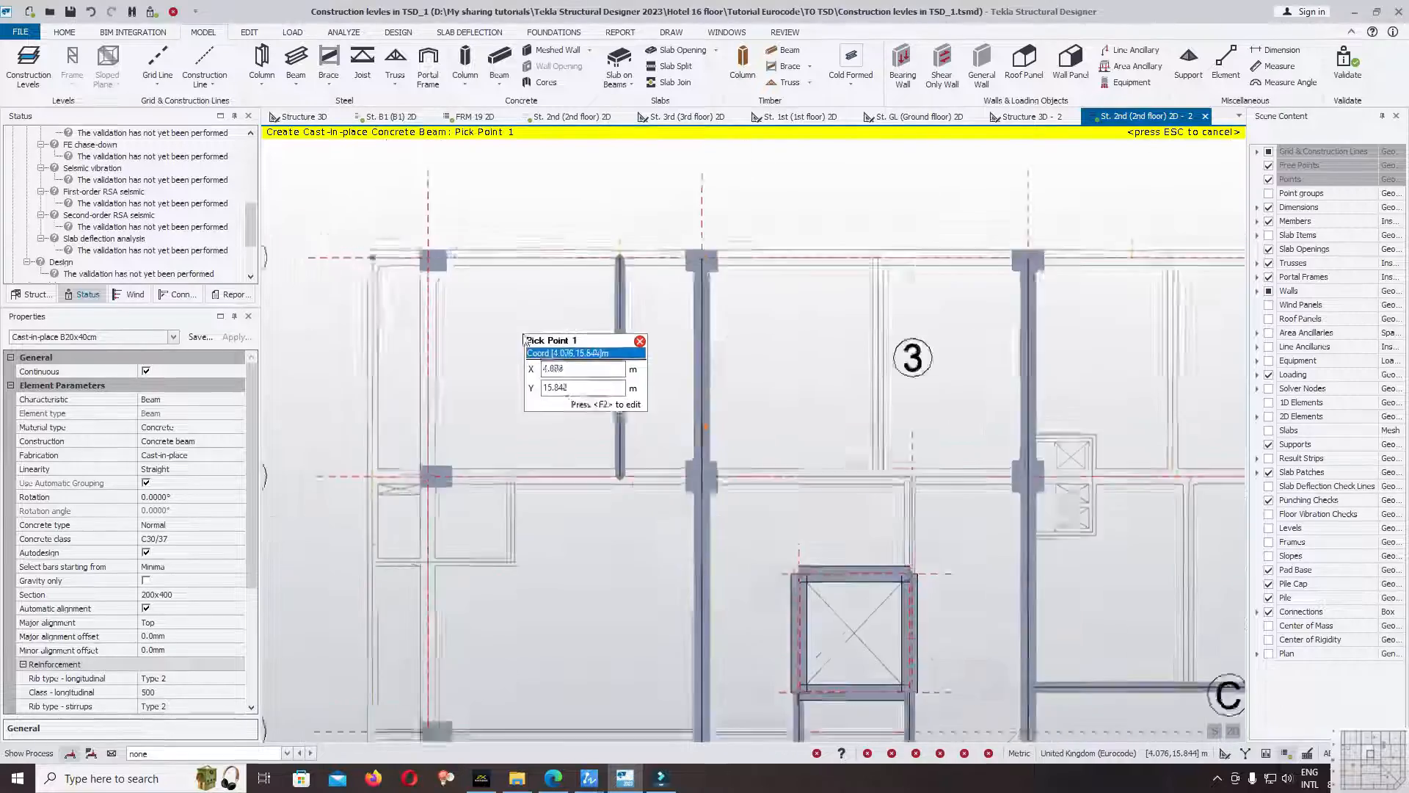
Draw a B20x40cm secondary beam from gridline D to E, midway between grids 4 and 2a.
scroll(891, 399, up, 4)
click(786, 511)
scroll(785, 512, down, 3)
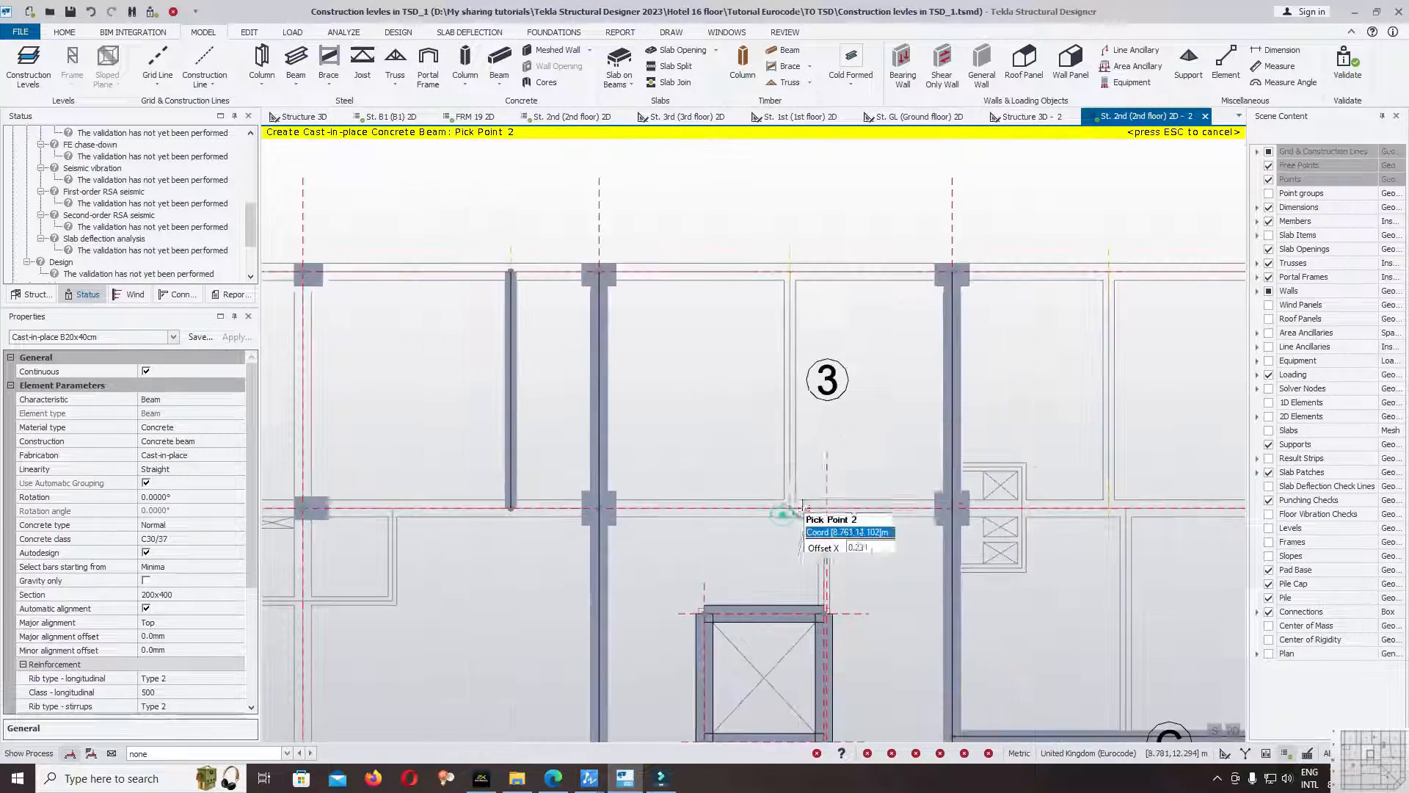
scroll(778, 279, up, 5)
click(768, 273)
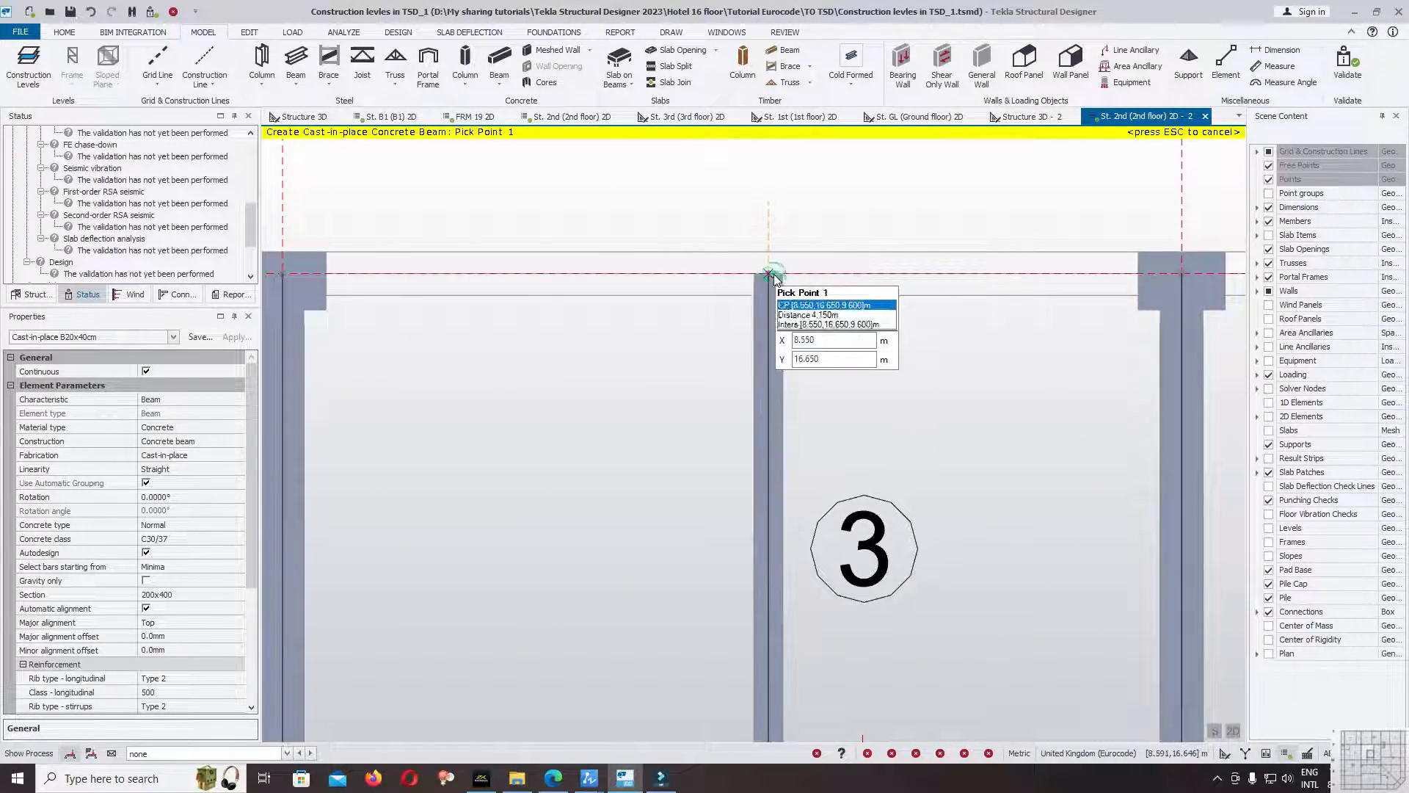
Draw a B20x40cm secondary beam from gridline D to E between grids 2a and 1, and end the beam command.
scroll(768, 274, down, 4)
scroll(901, 464, up, 5)
click(884, 511)
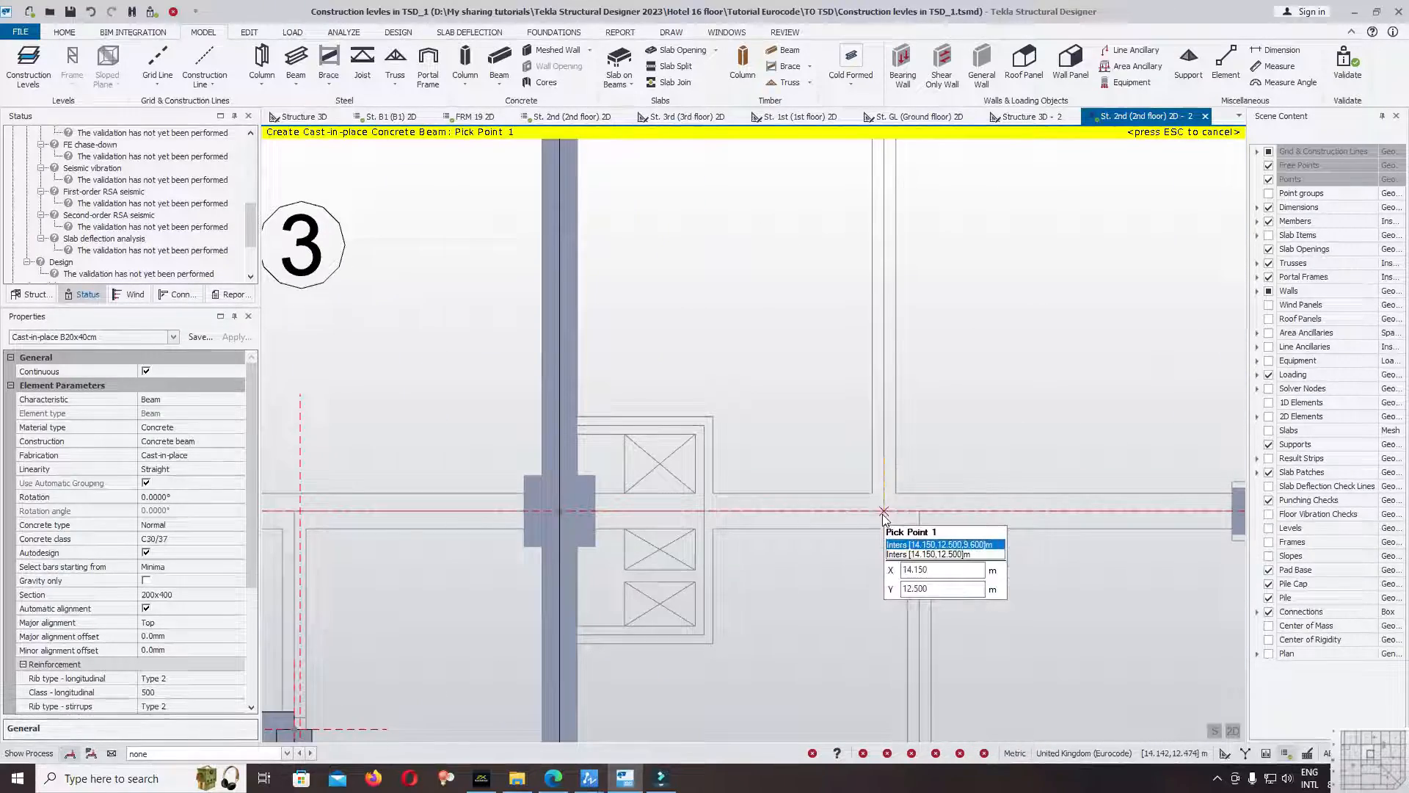
scroll(881, 580, down, 3)
scroll(885, 254, up, 3)
click(889, 303)
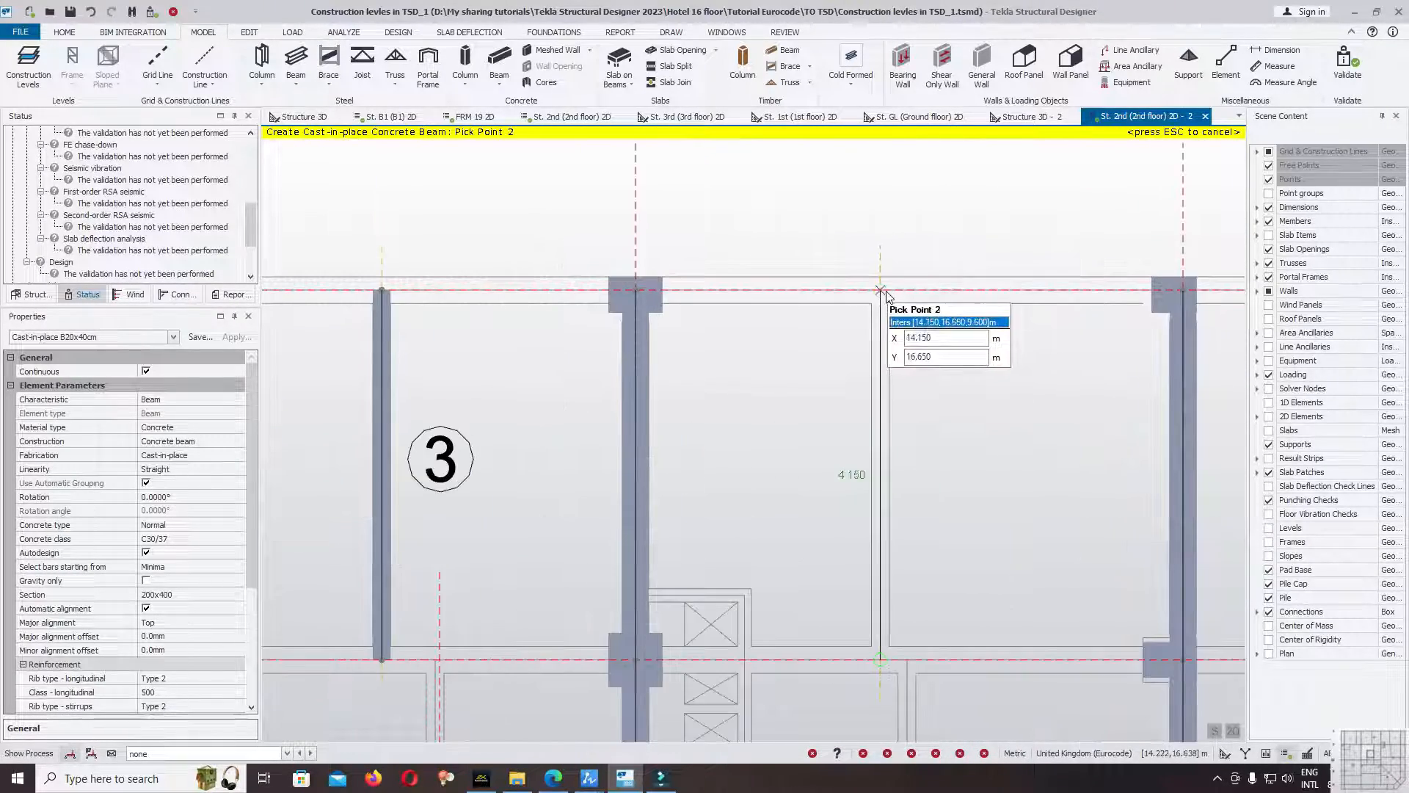
scroll(889, 308, down, 3)
key(Escape)
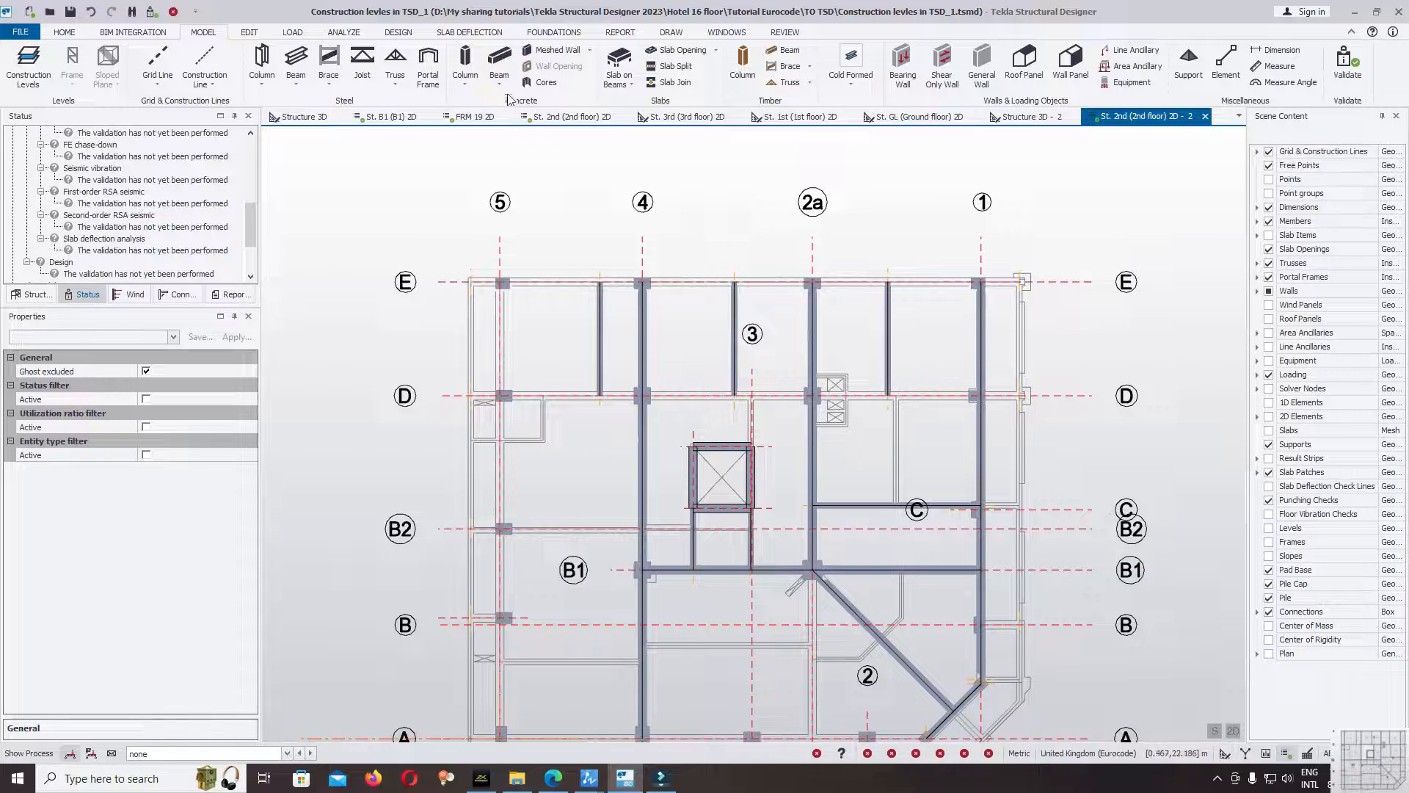
Place continuous Cast-in-place B30x50cm beams along gridlines E and D from grid 5 to grid 1.
click(500, 59)
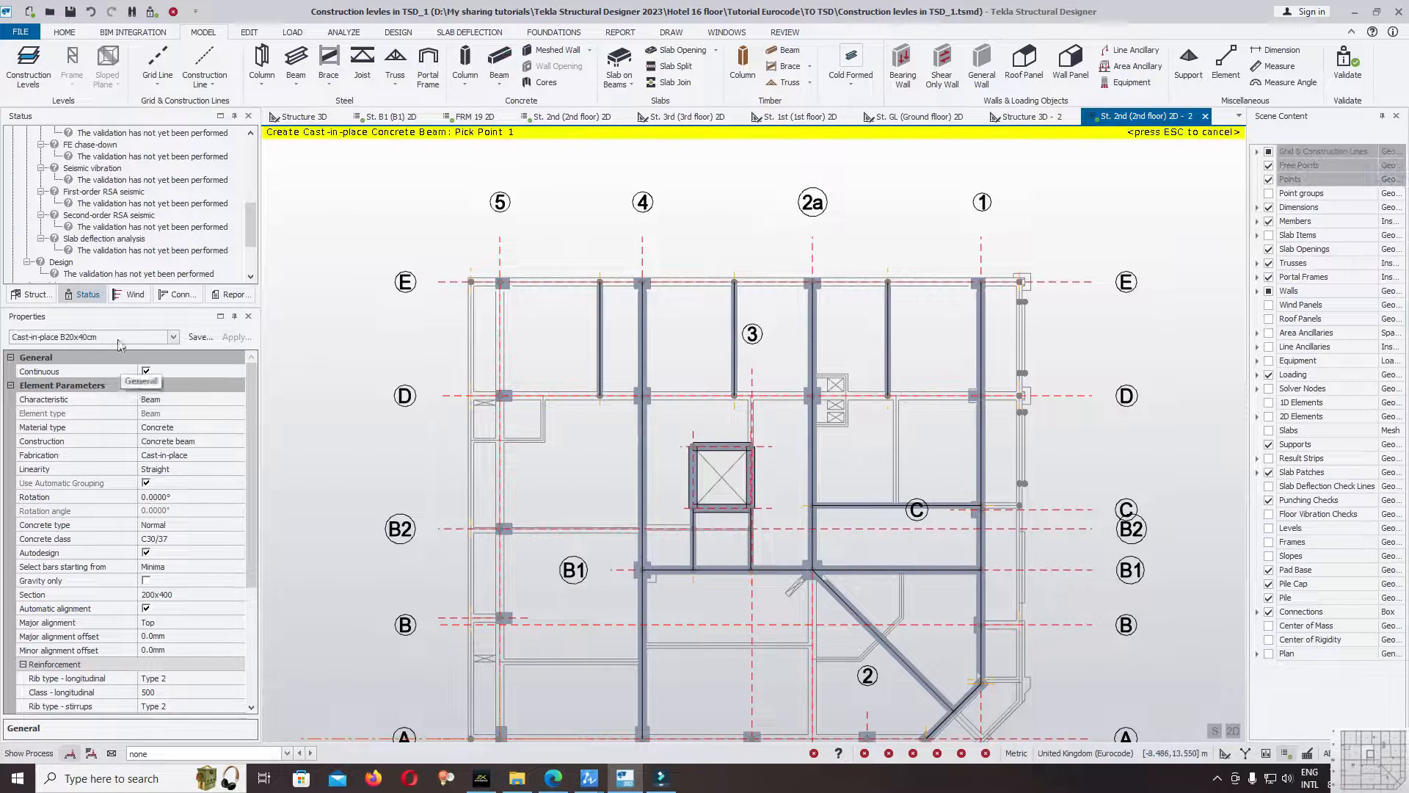
click(173, 337)
click(123, 364)
drag(455, 261, 1039, 309)
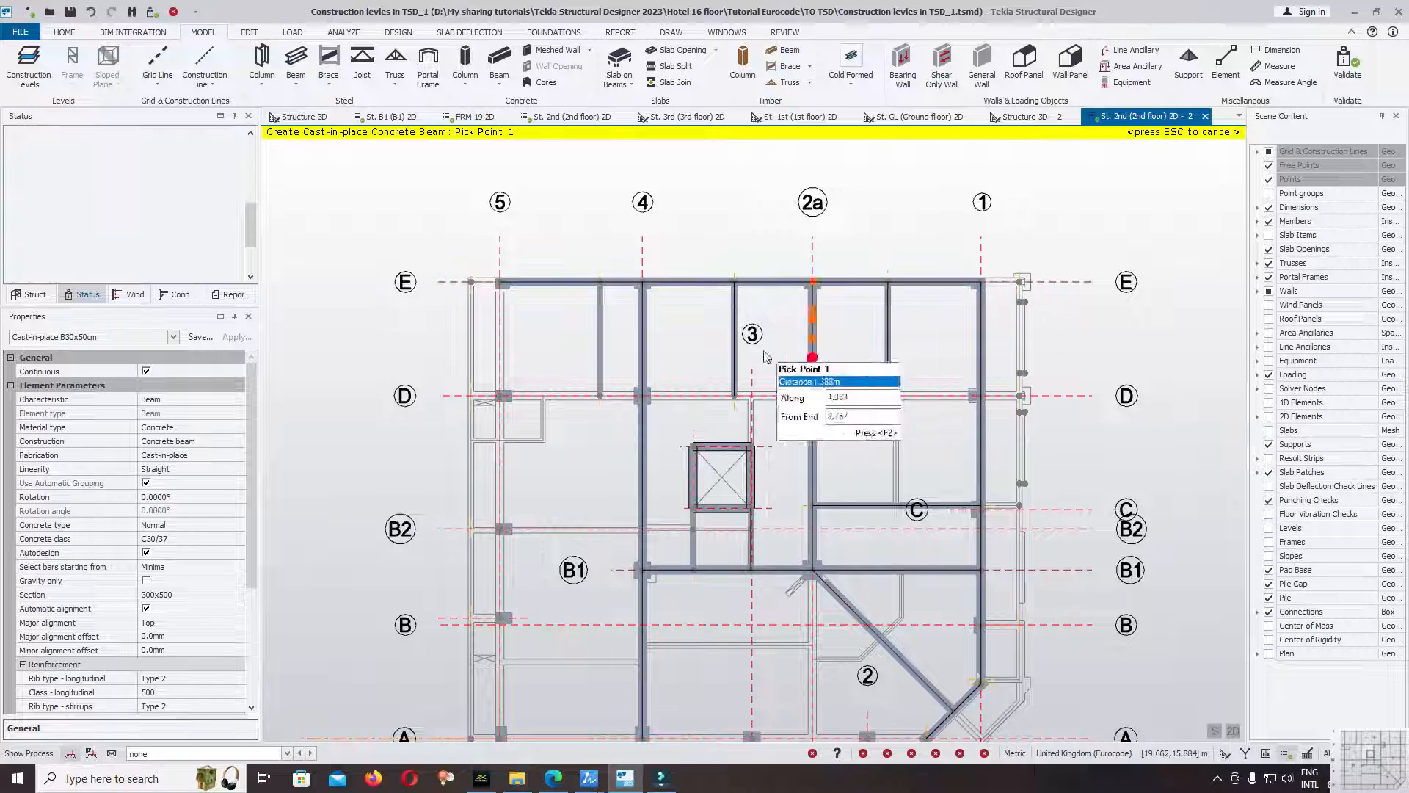
drag(437, 367, 1016, 411)
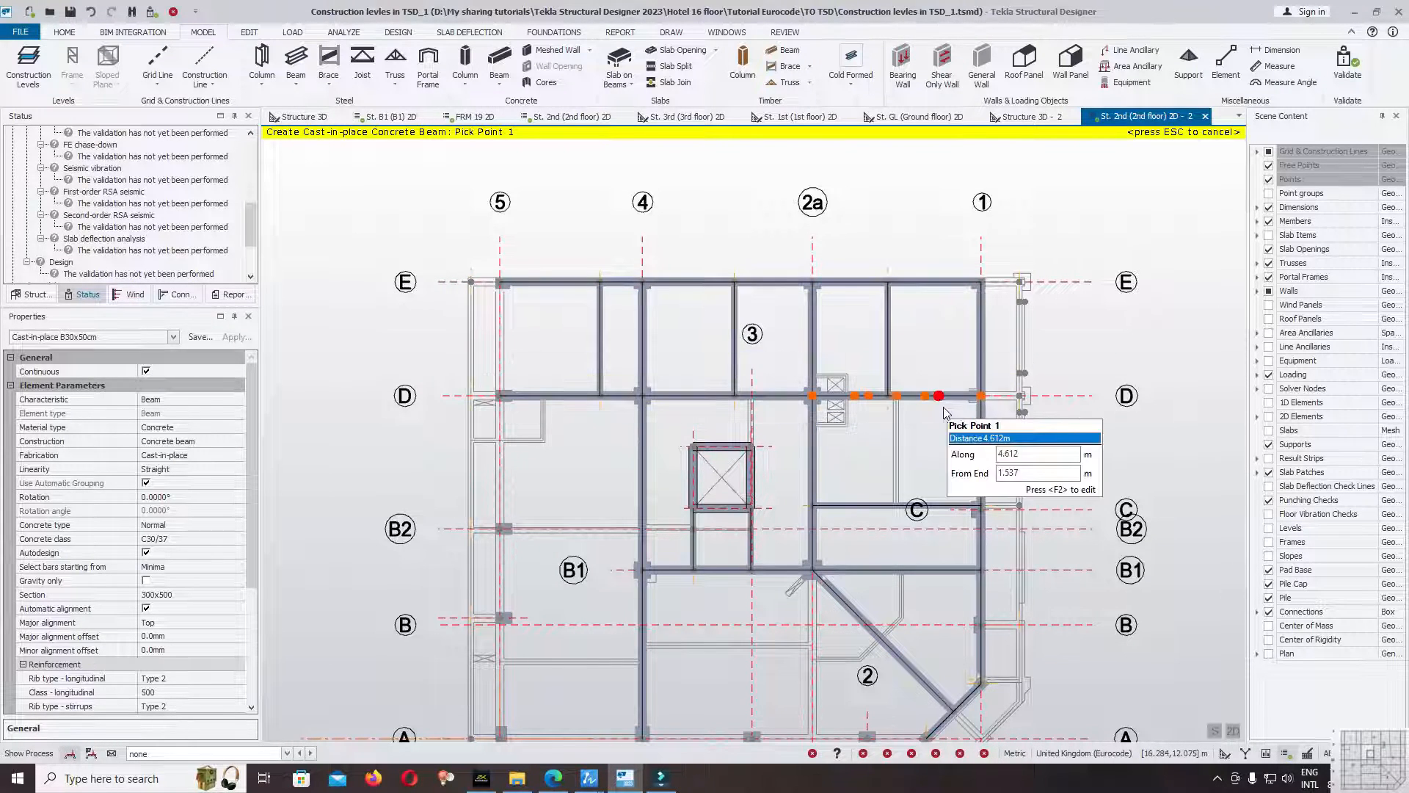
Add B30x50cm overhang beams at both ends of gridline E, beyond grids 1 and 5 to the slab edge points.
scroll(969, 323, up, 5)
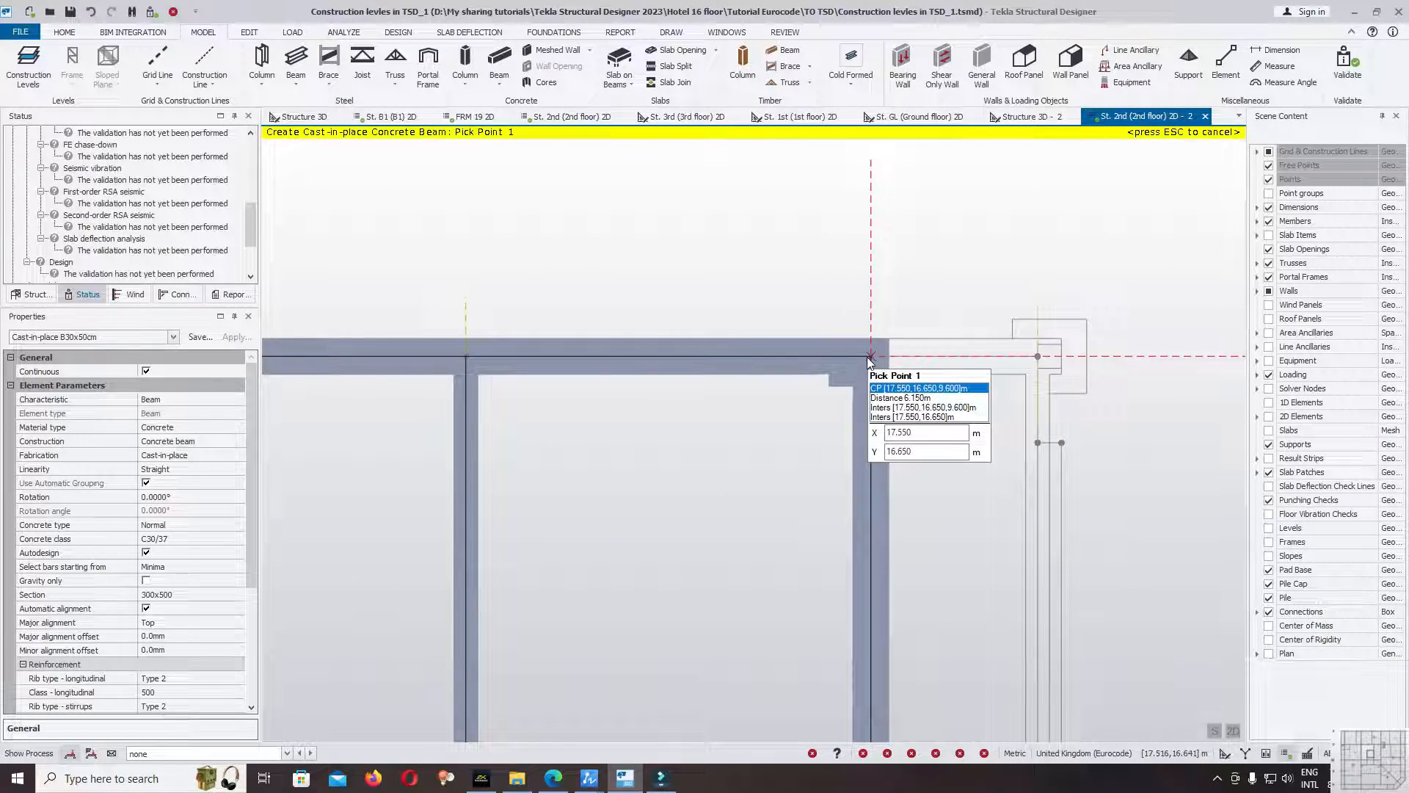
click(871, 357)
click(1040, 357)
scroll(1041, 358, down, 8)
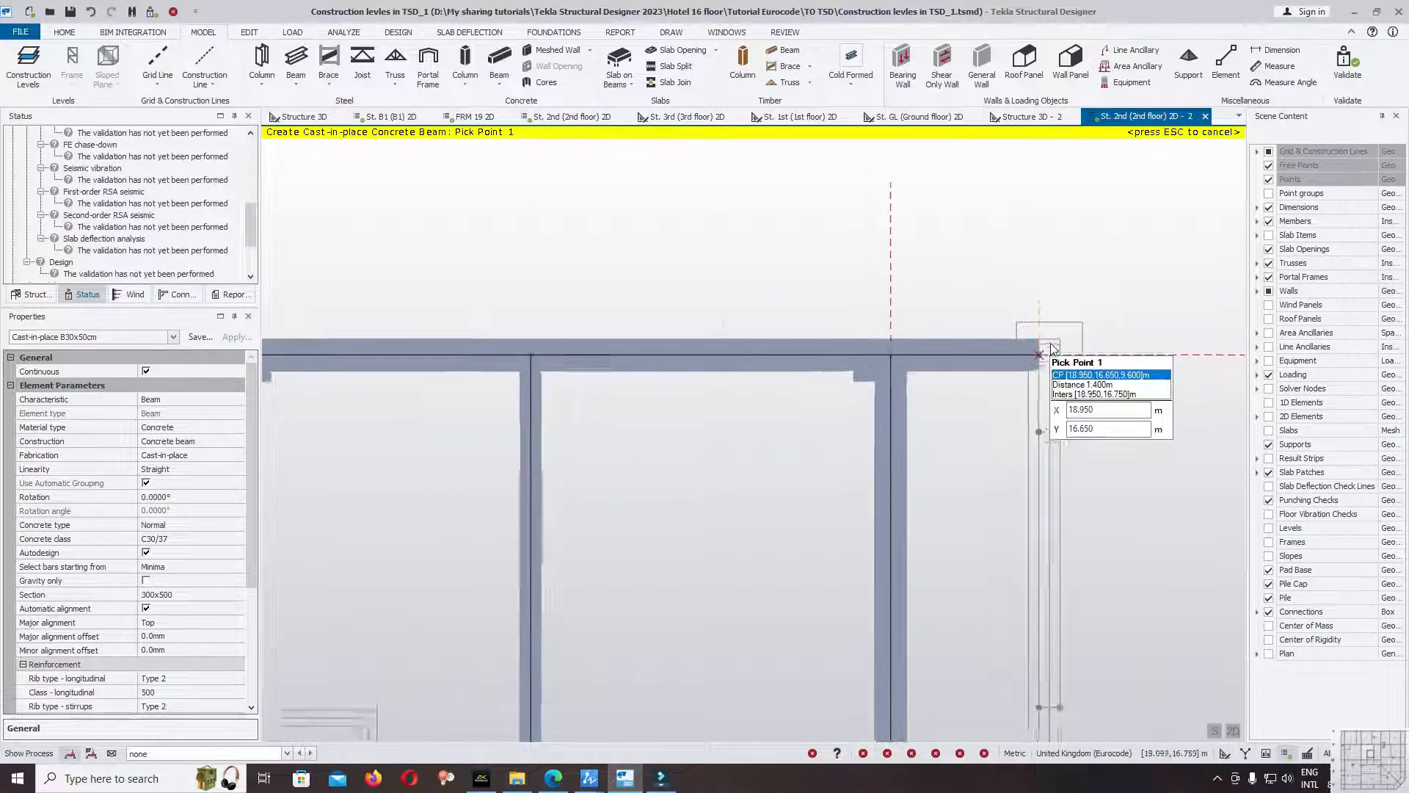
scroll(683, 356, up, 6)
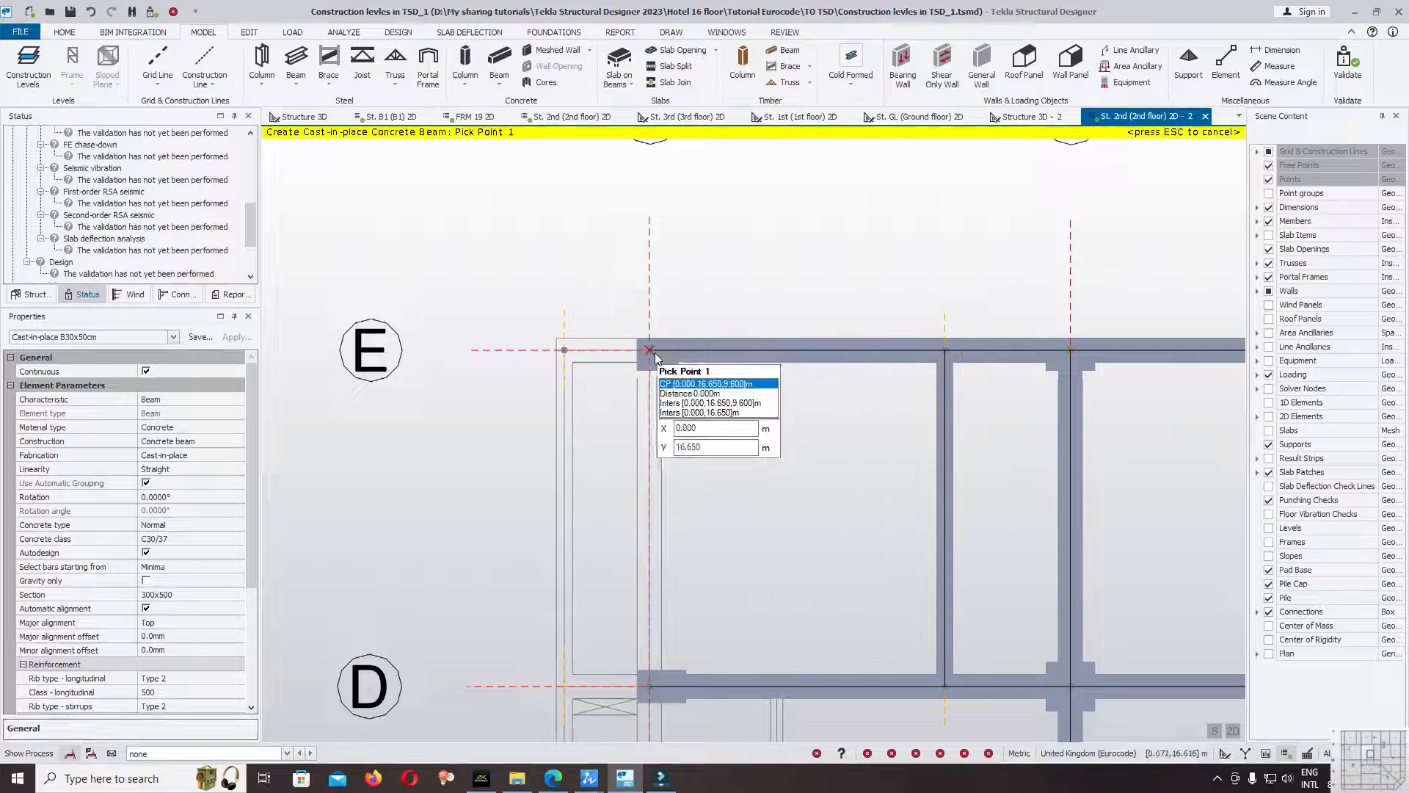
scroll(567, 349, down, 3)
Add B30x50cm overhang beams at both ends of gridline D, beyond grids 5 and 1, and end the beam command.
scroll(631, 505, up, 2)
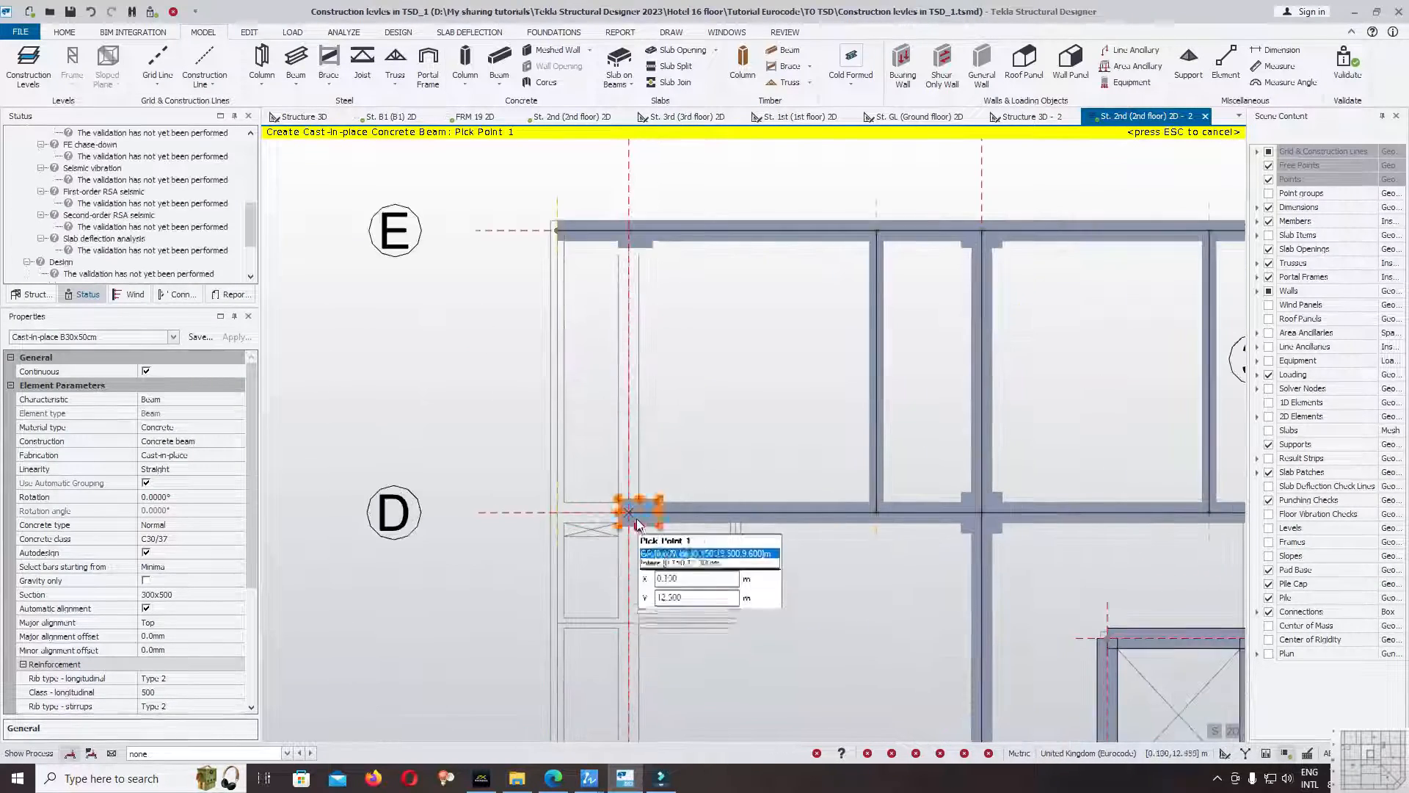
scroll(454, 496, down, 3)
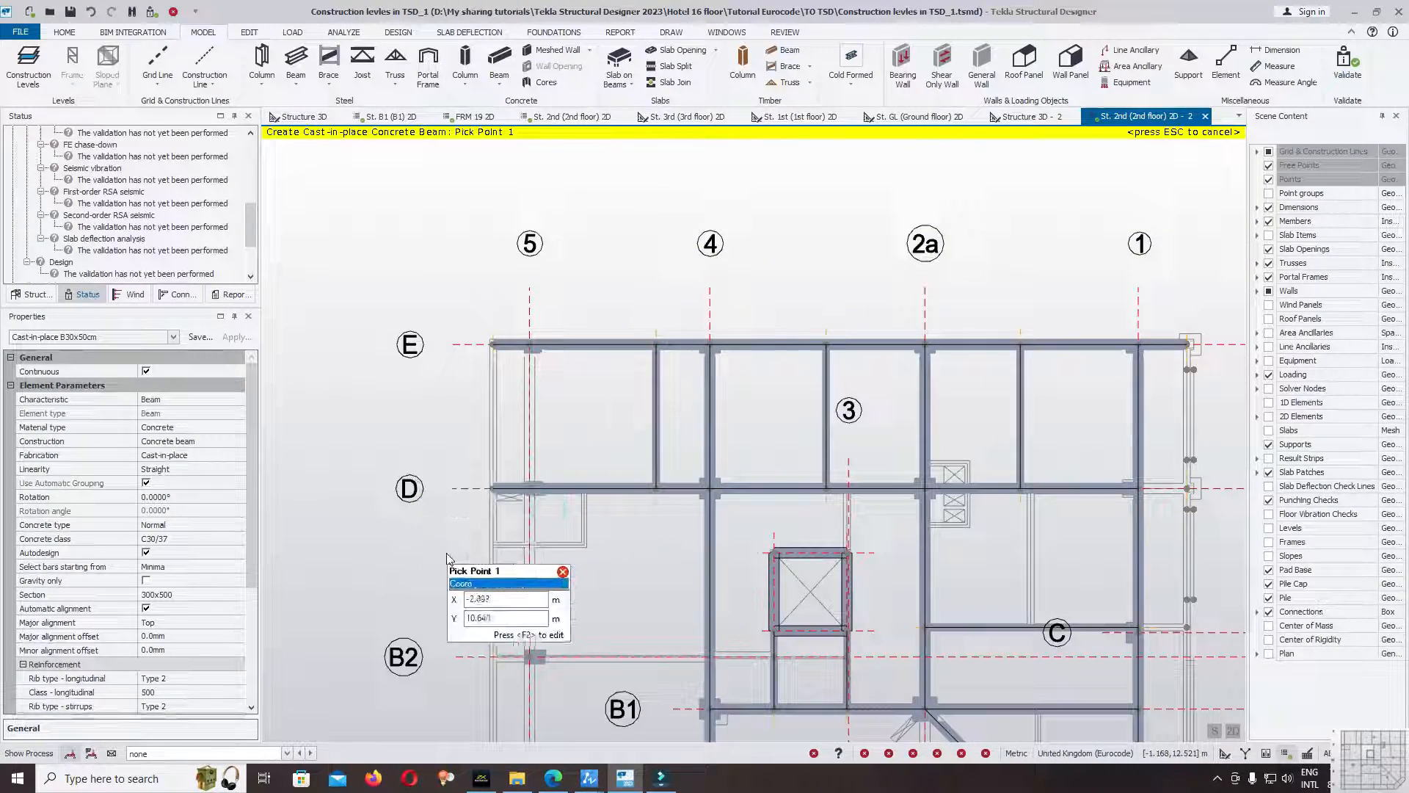
scroll(1065, 485, up, 3)
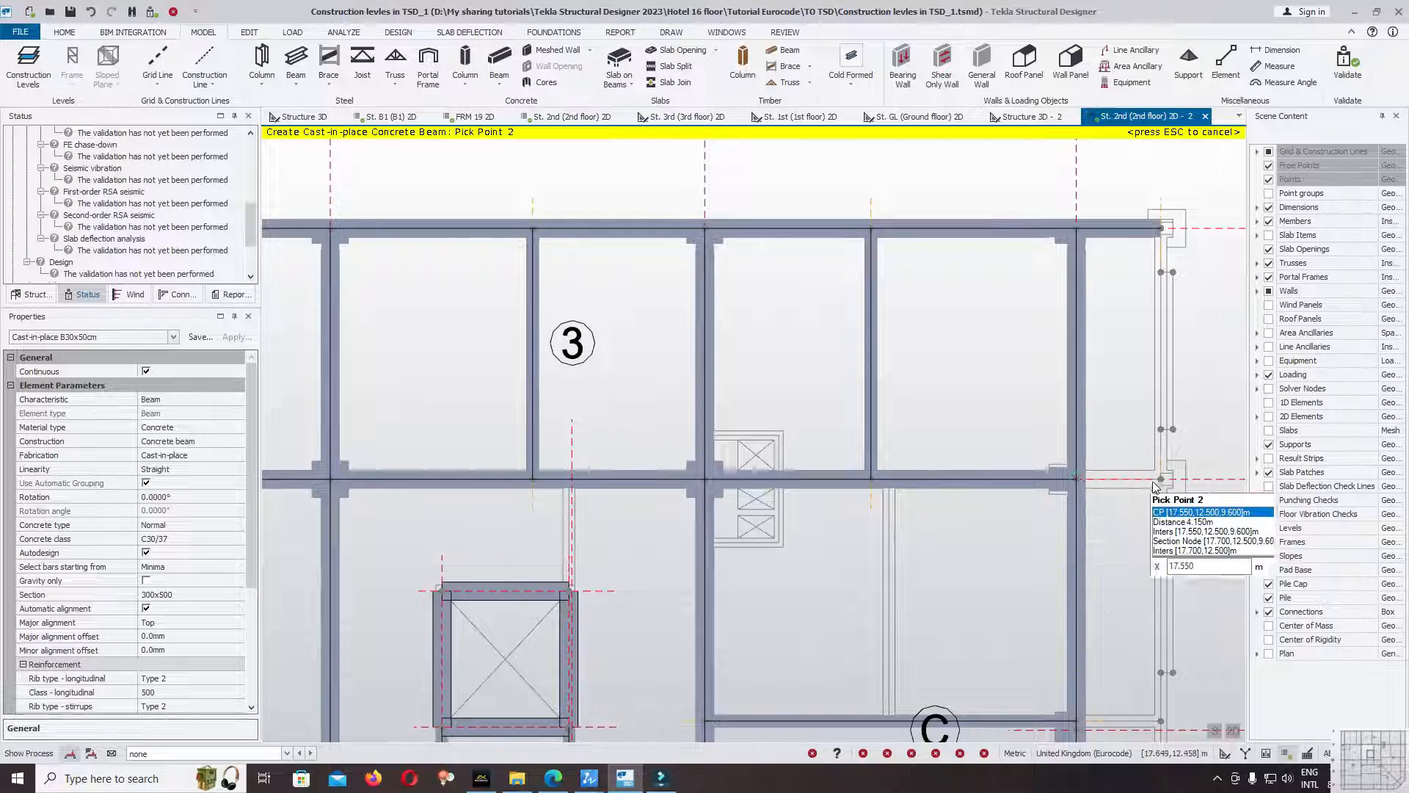
scroll(1129, 301, down, 2)
key(Escape)
Set end 2 of all four overhang beams on gridlines E and D as a cantilever end in their releases.
click(1124, 280)
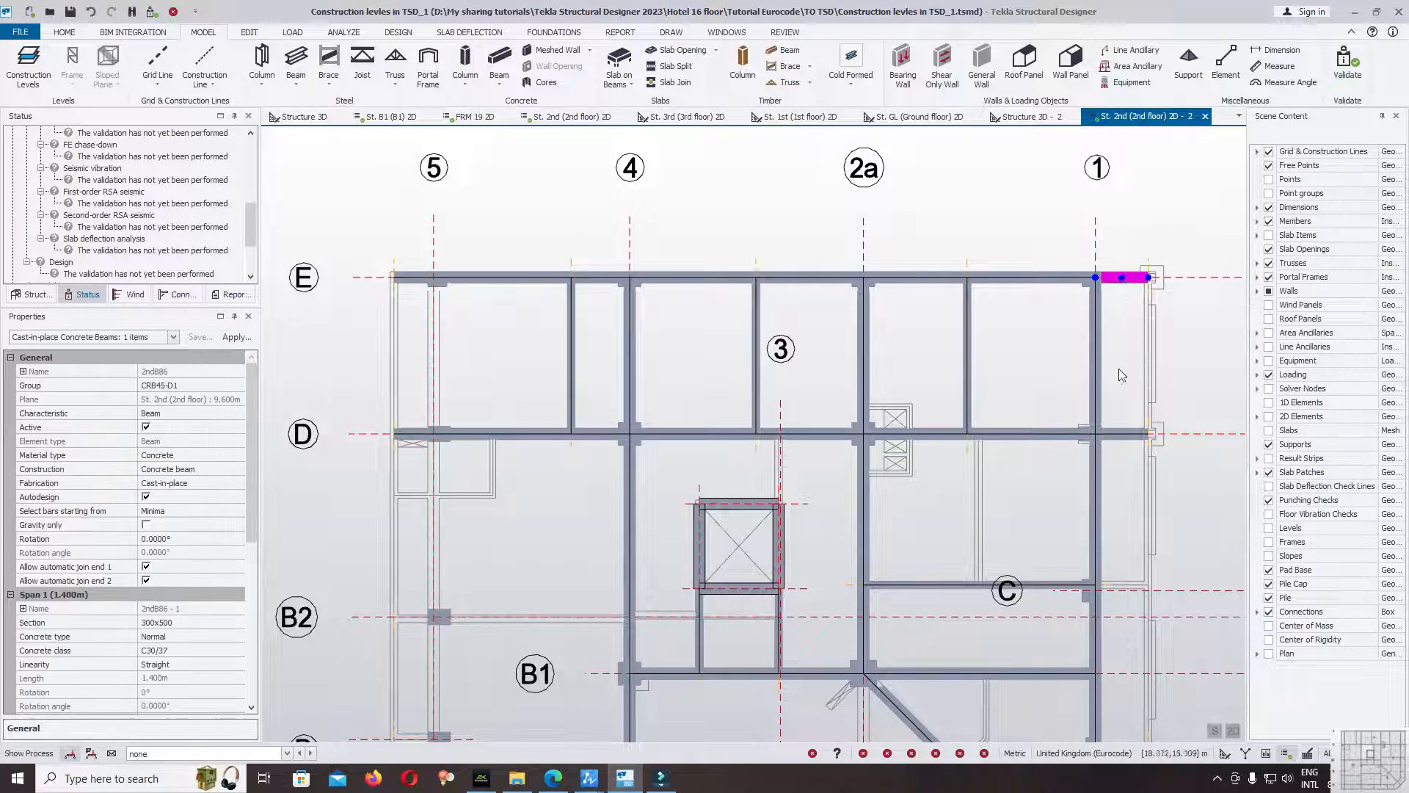
click(1117, 433)
scroll(1075, 432, down, 3)
scroll(671, 431, up, 3)
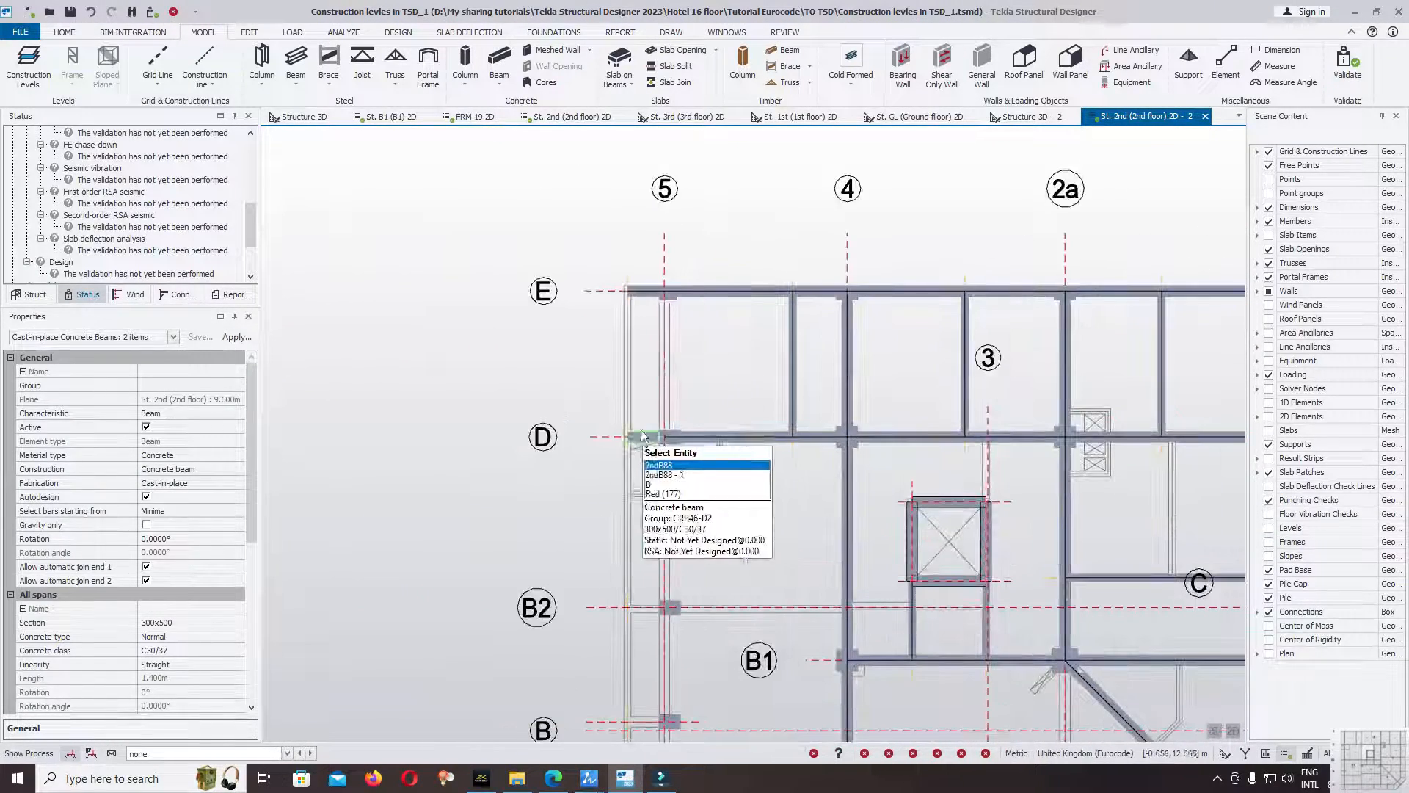
click(641, 436)
click(649, 291)
scroll(250, 426, down, 5)
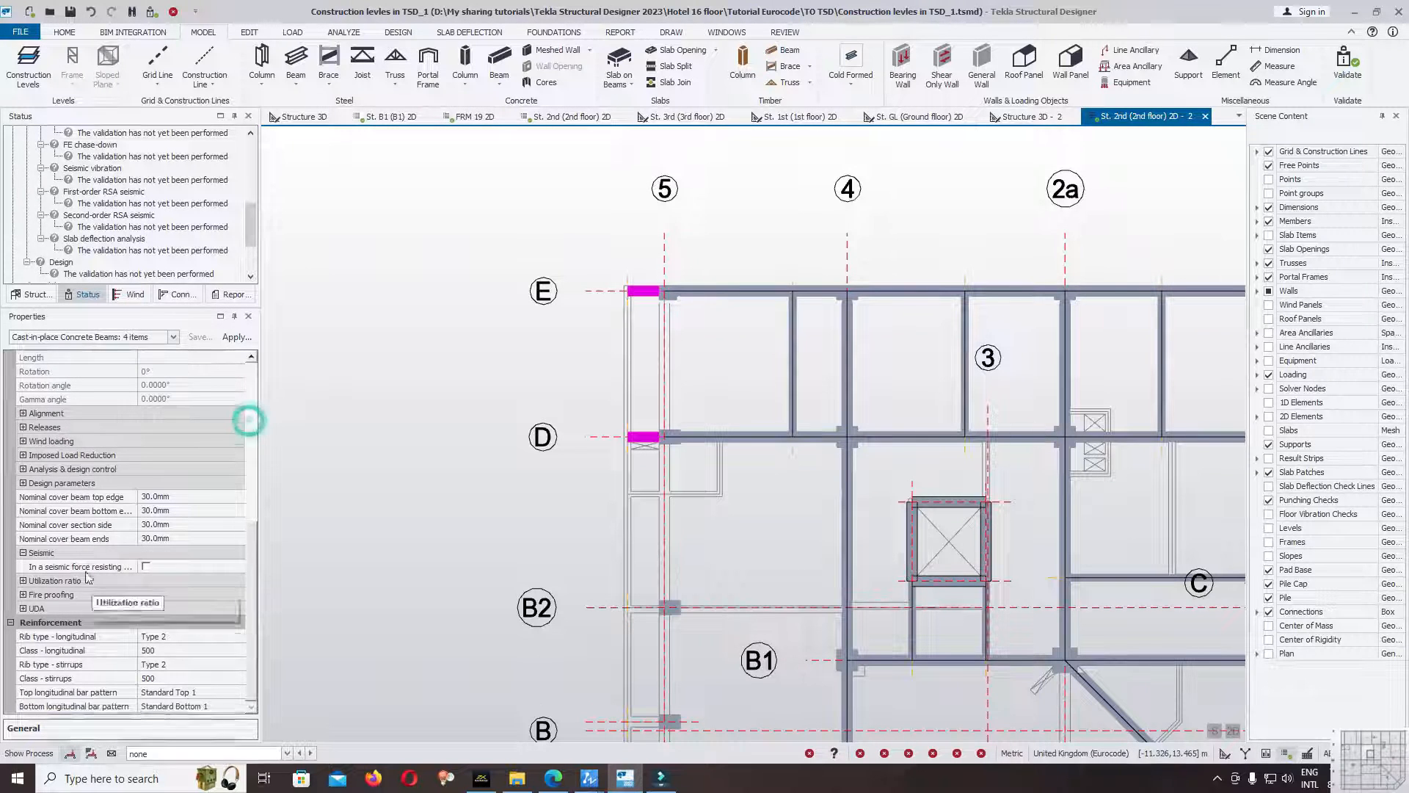
click(24, 428)
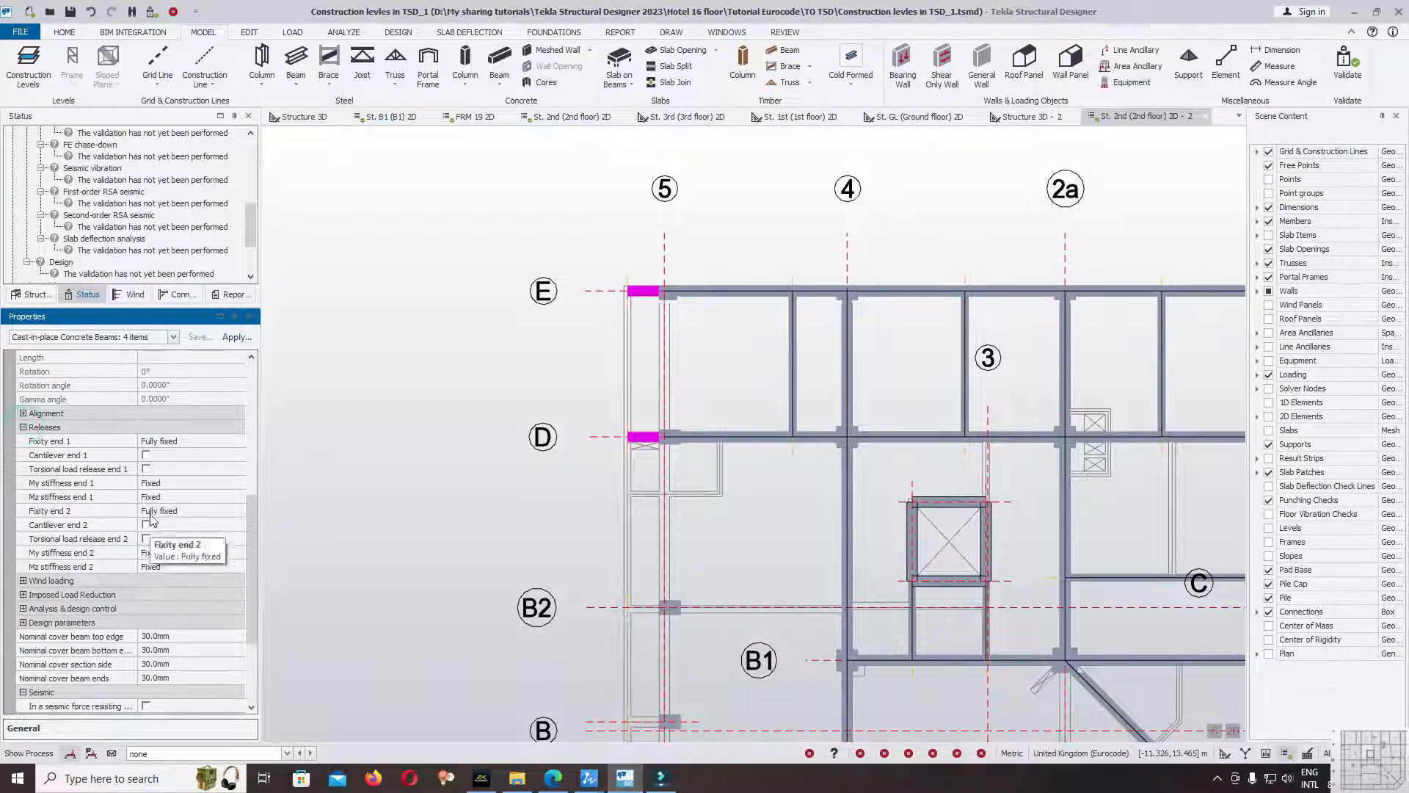
click(146, 525)
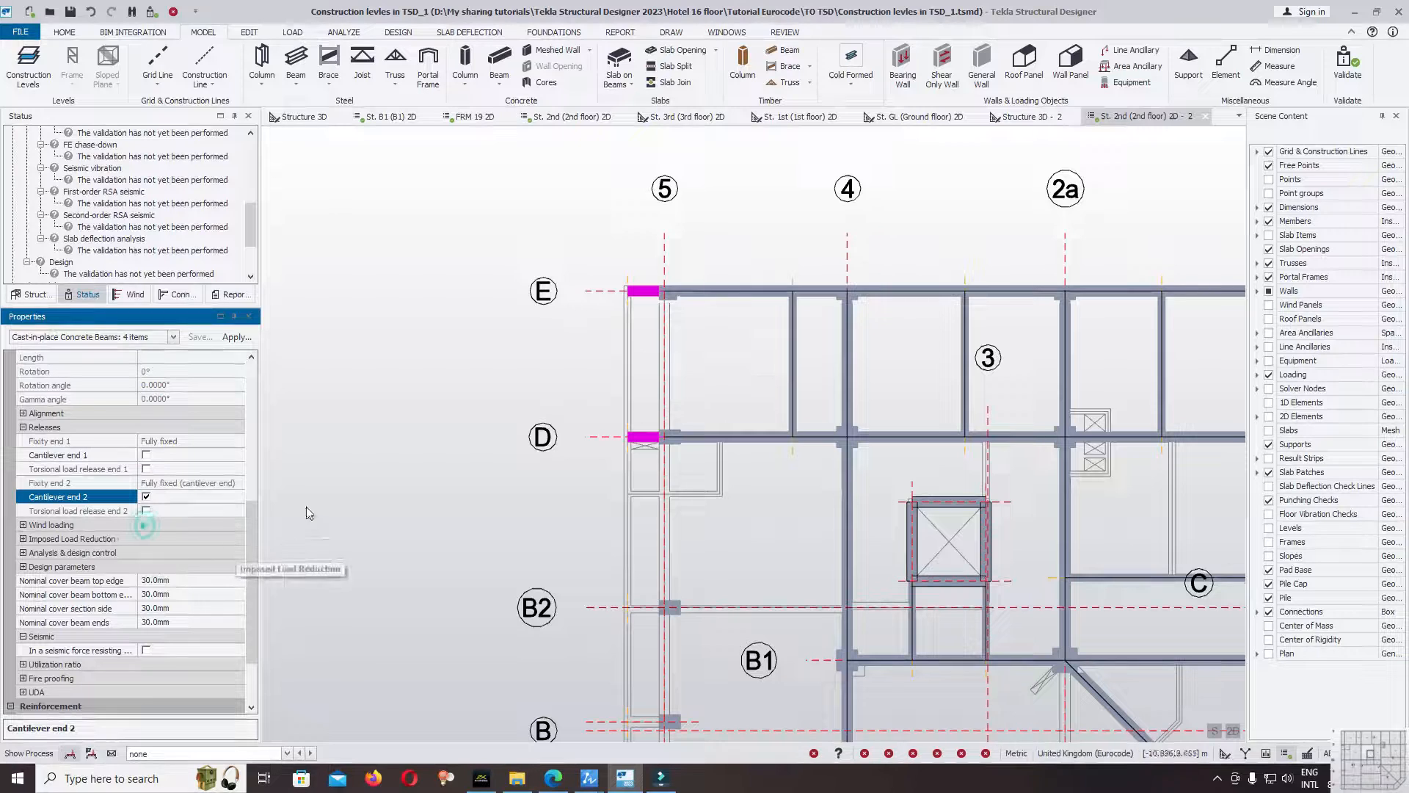
click(408, 322)
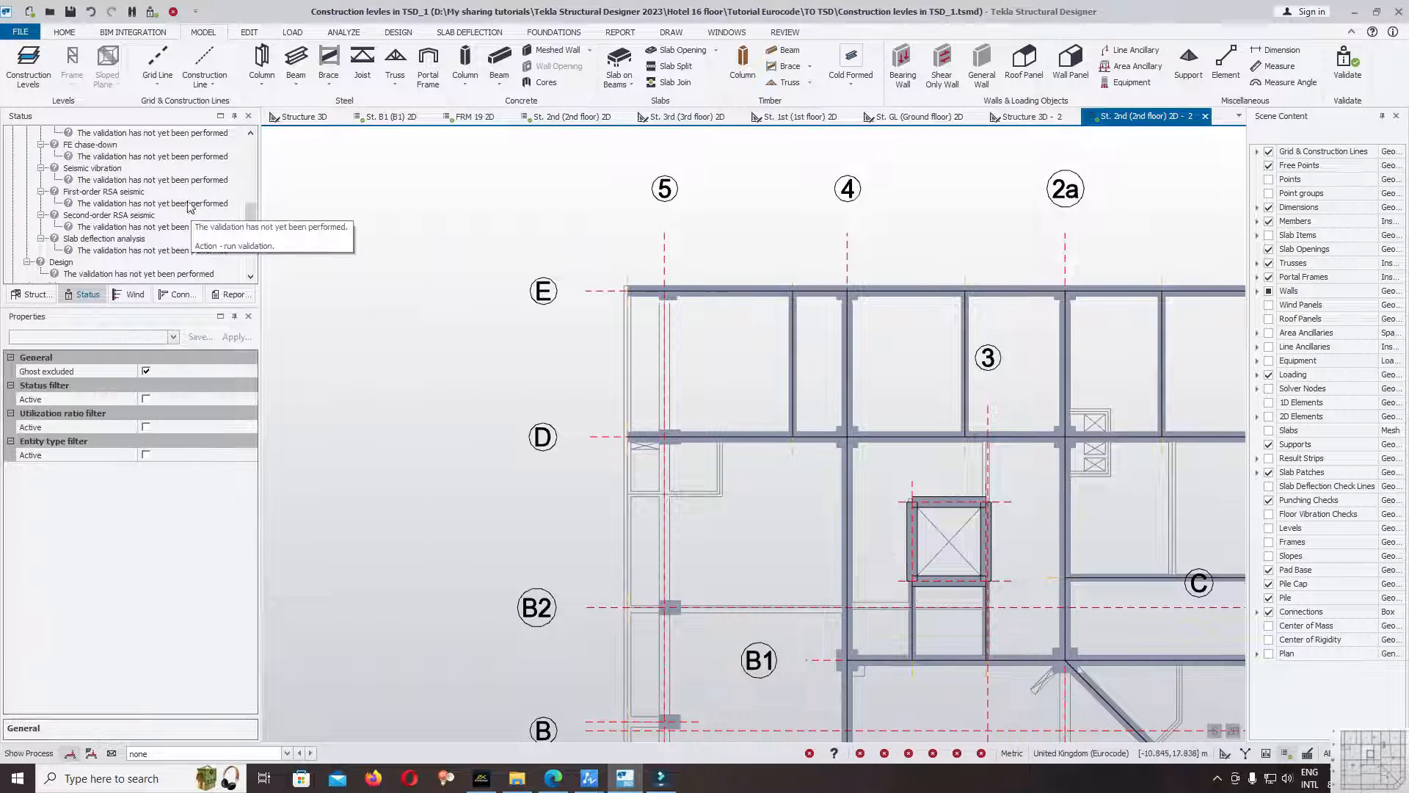
Validate the model with the new beams and cantilevers, then review the validation status and the beam layout.
click(1358, 59)
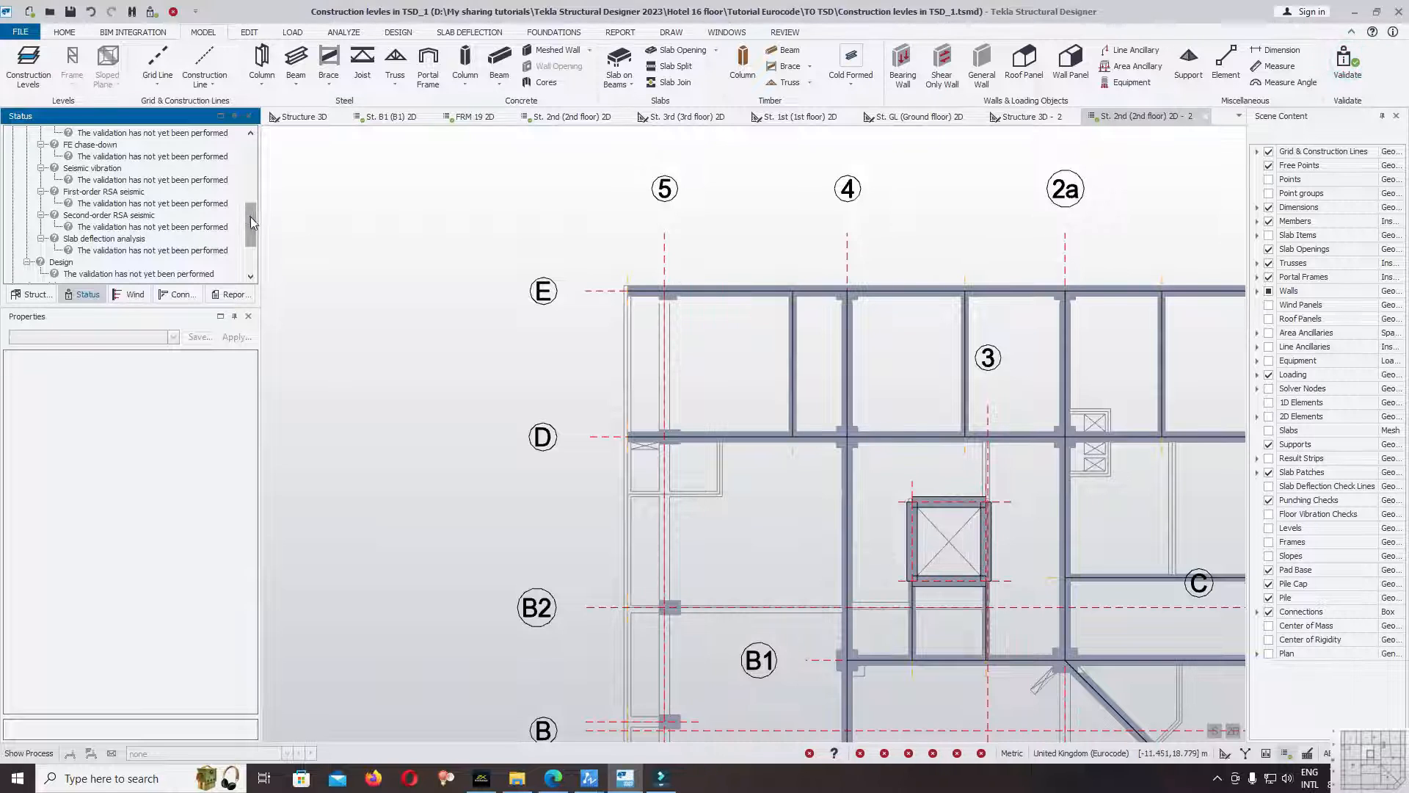
drag(251, 220, 256, 119)
scroll(417, 251, down, 3)
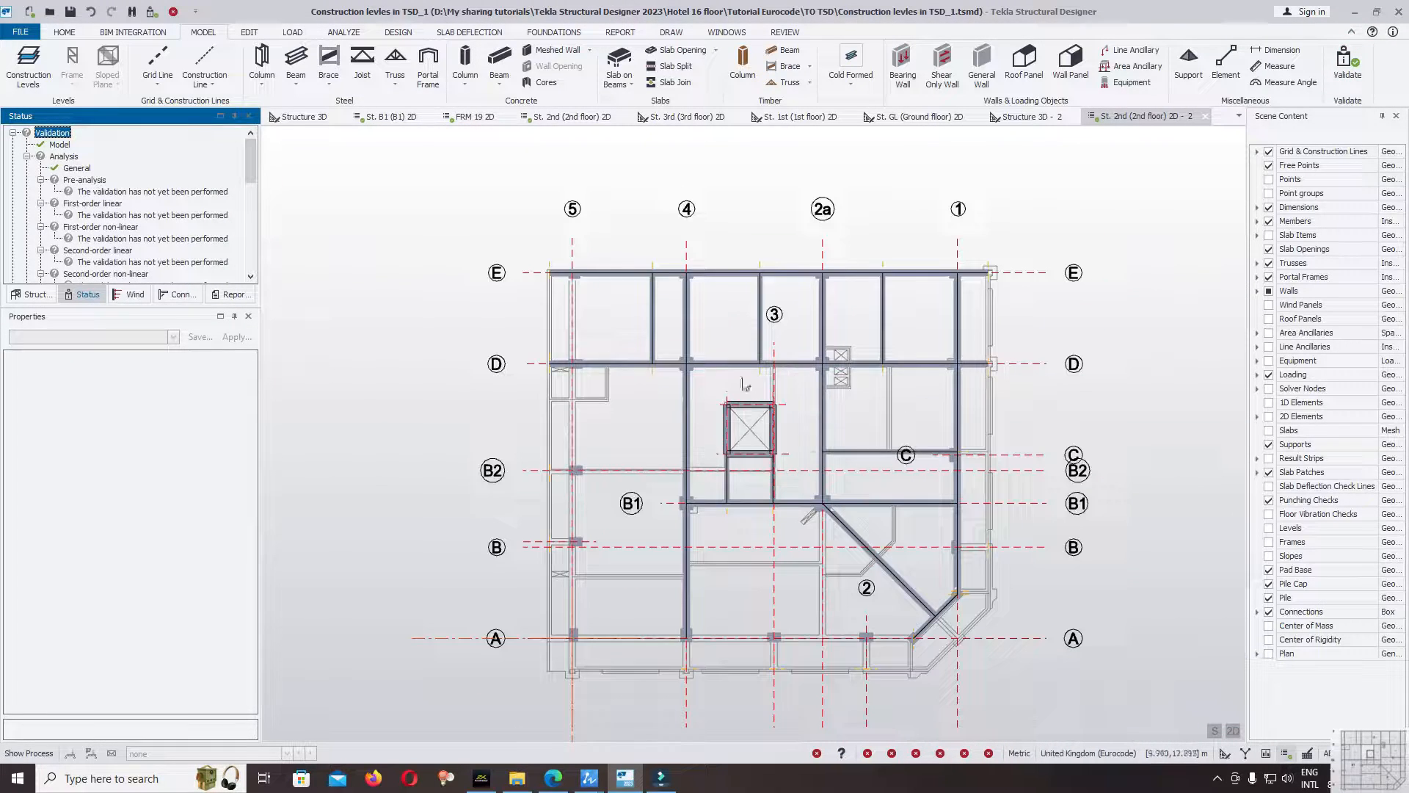
scroll(835, 365, up, 3)
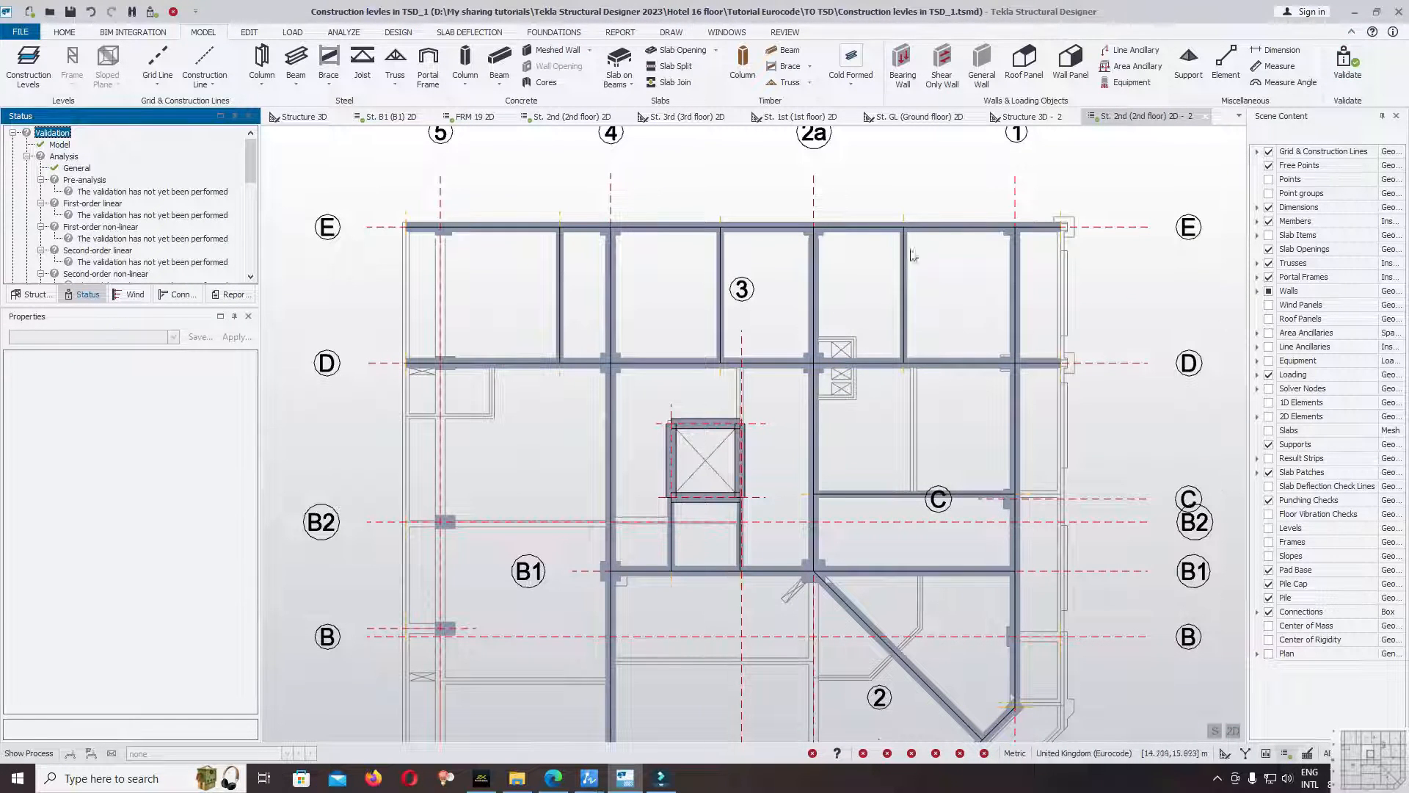
click(927, 291)
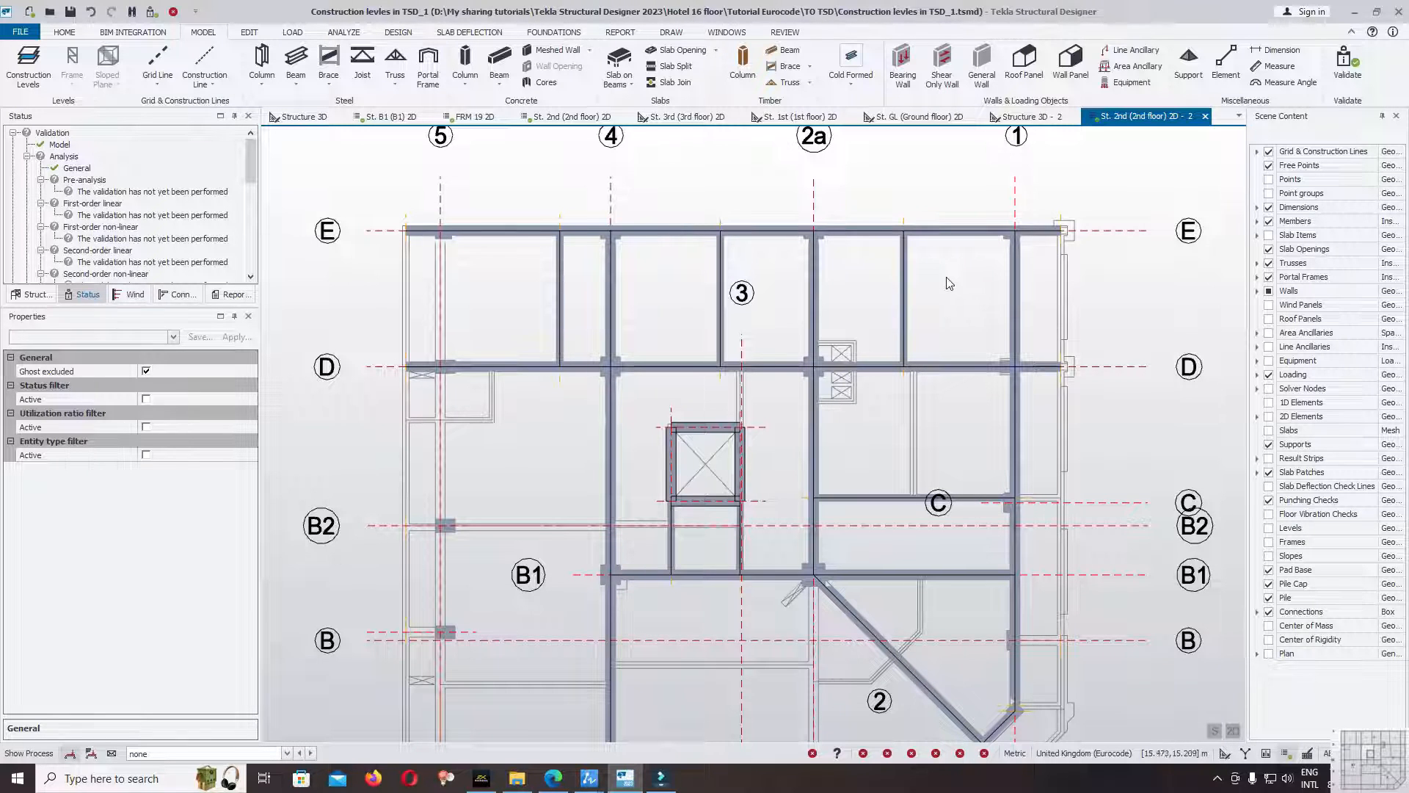
Start a continuous B30x50cm concrete beam along gridline B2, spanning from the grid 5 column to the beam on grid 4.
middle_drag(947, 277, 990, 214)
scroll(990, 214, down, 2)
middle_drag(634, 230, 639, 206)
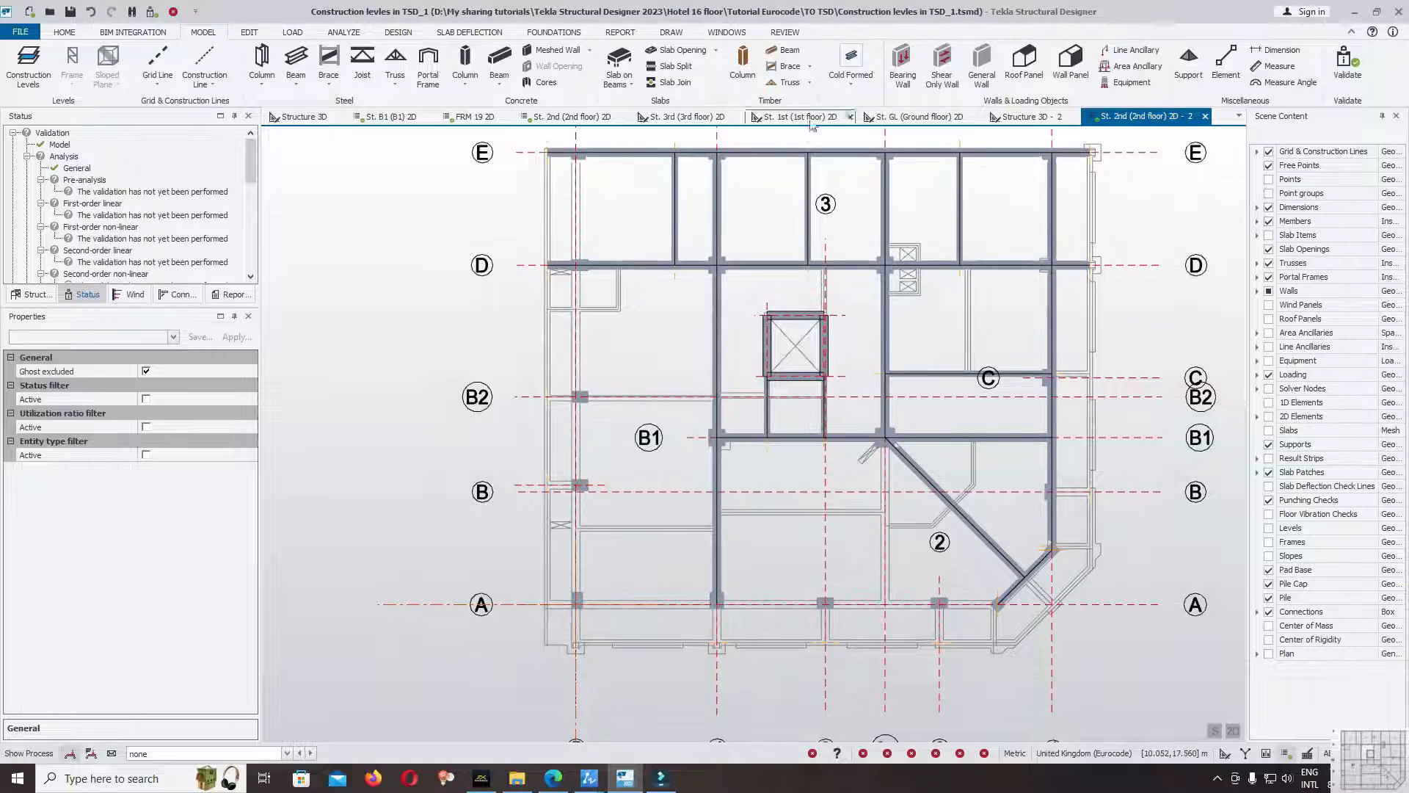
click(499, 58)
scroll(591, 408, up, 5)
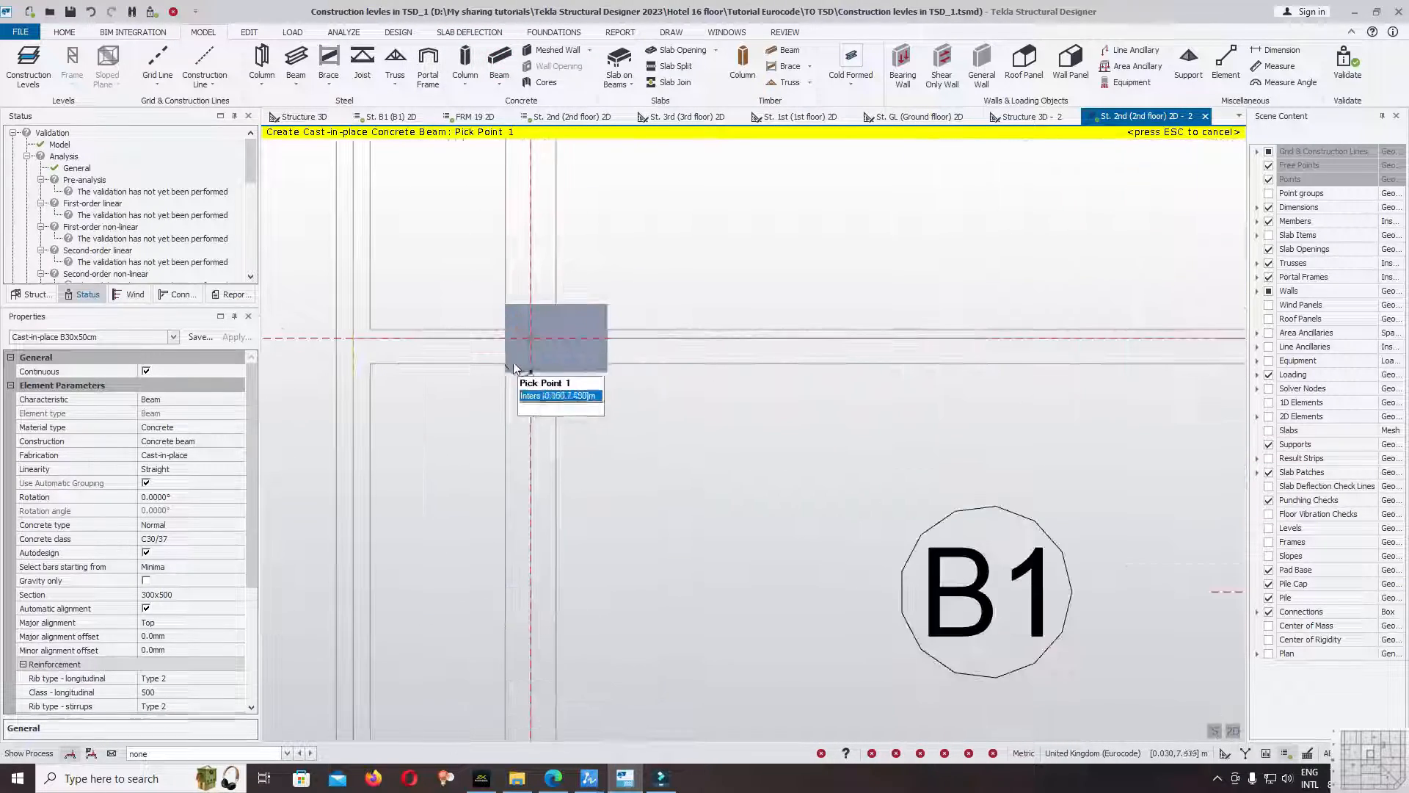
click(527, 343)
scroll(323, 427, down, 5)
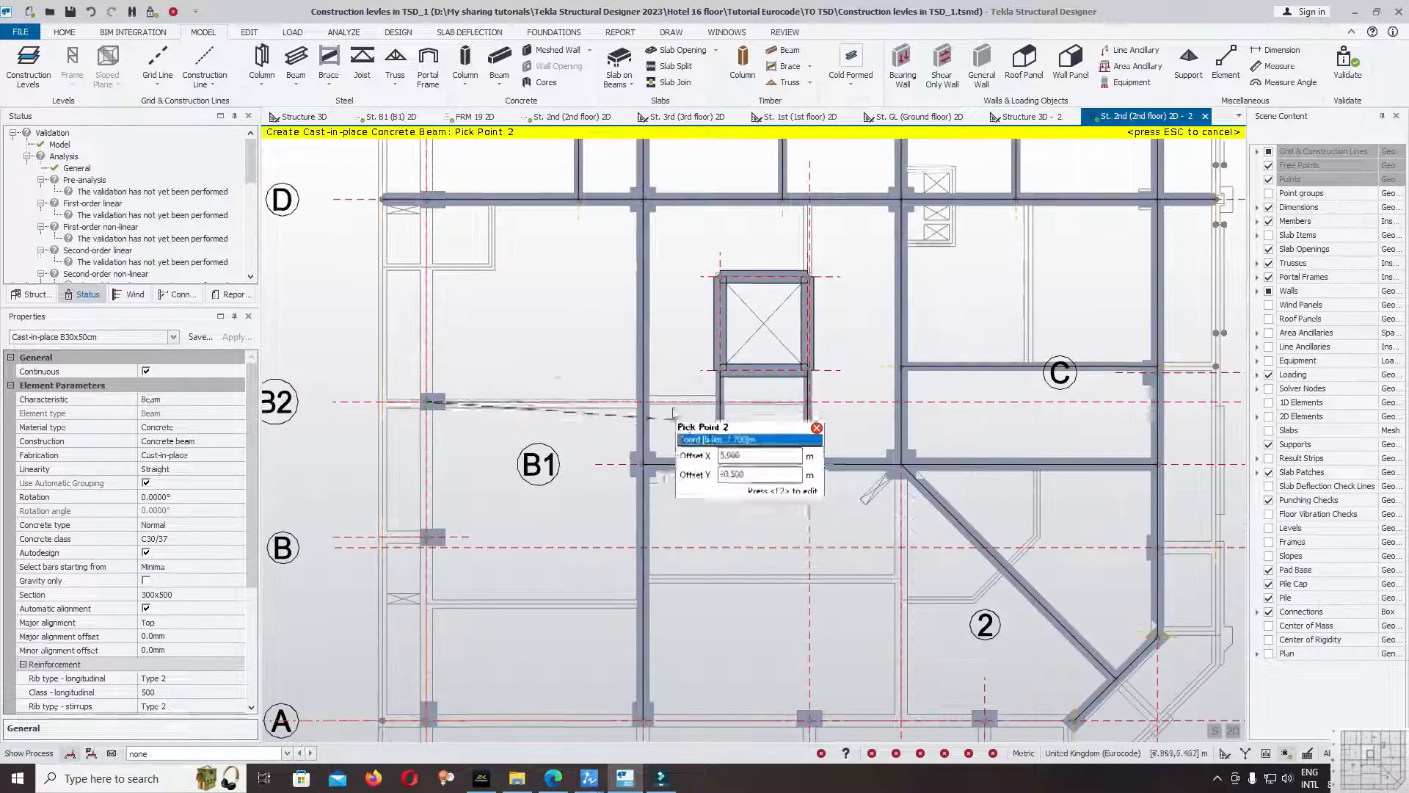
scroll(624, 449, up, 4)
click(627, 393)
scroll(629, 403, down, 2)
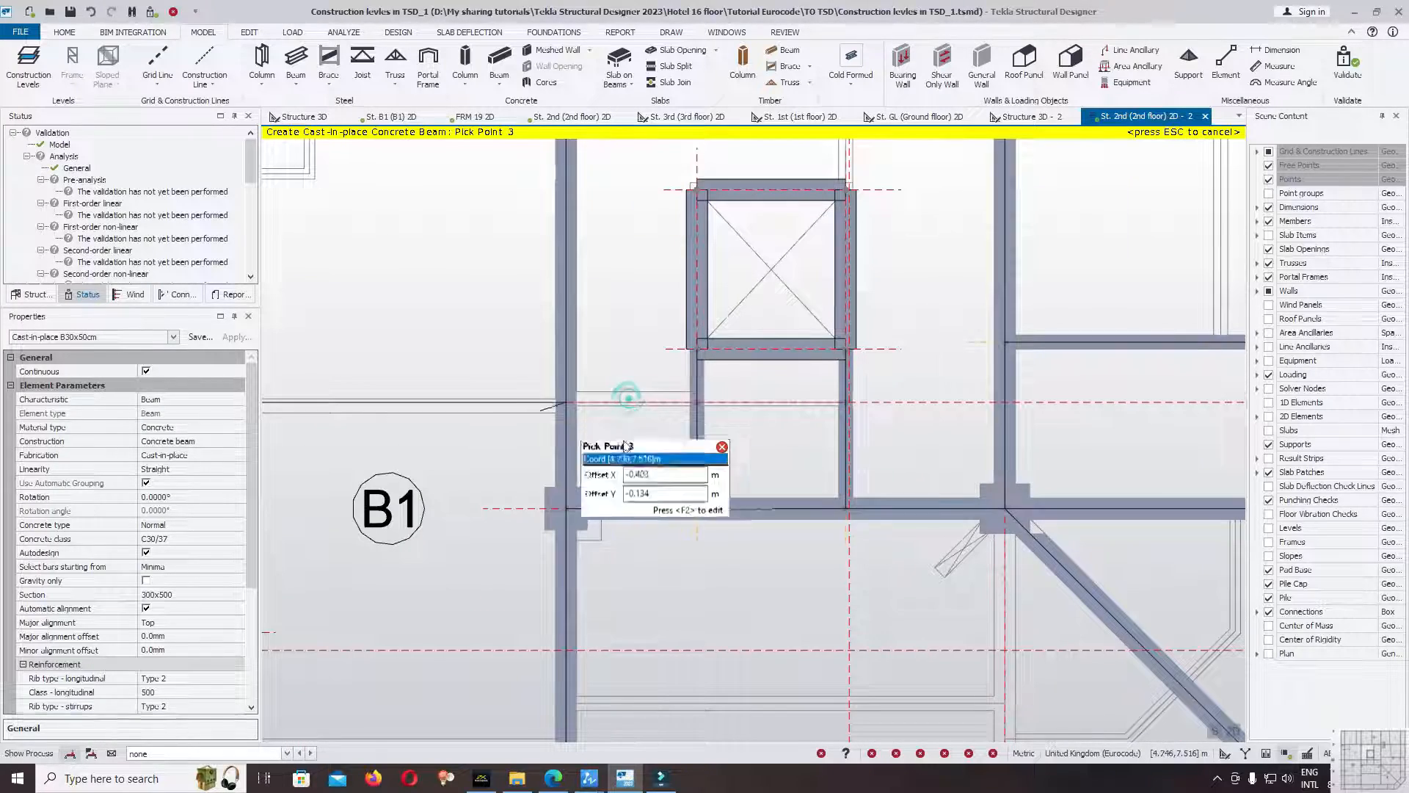
Continue the gridline B2 beam across the two short beams below the core to grid 2a, and finish the beam.
scroll(807, 433, up, 3)
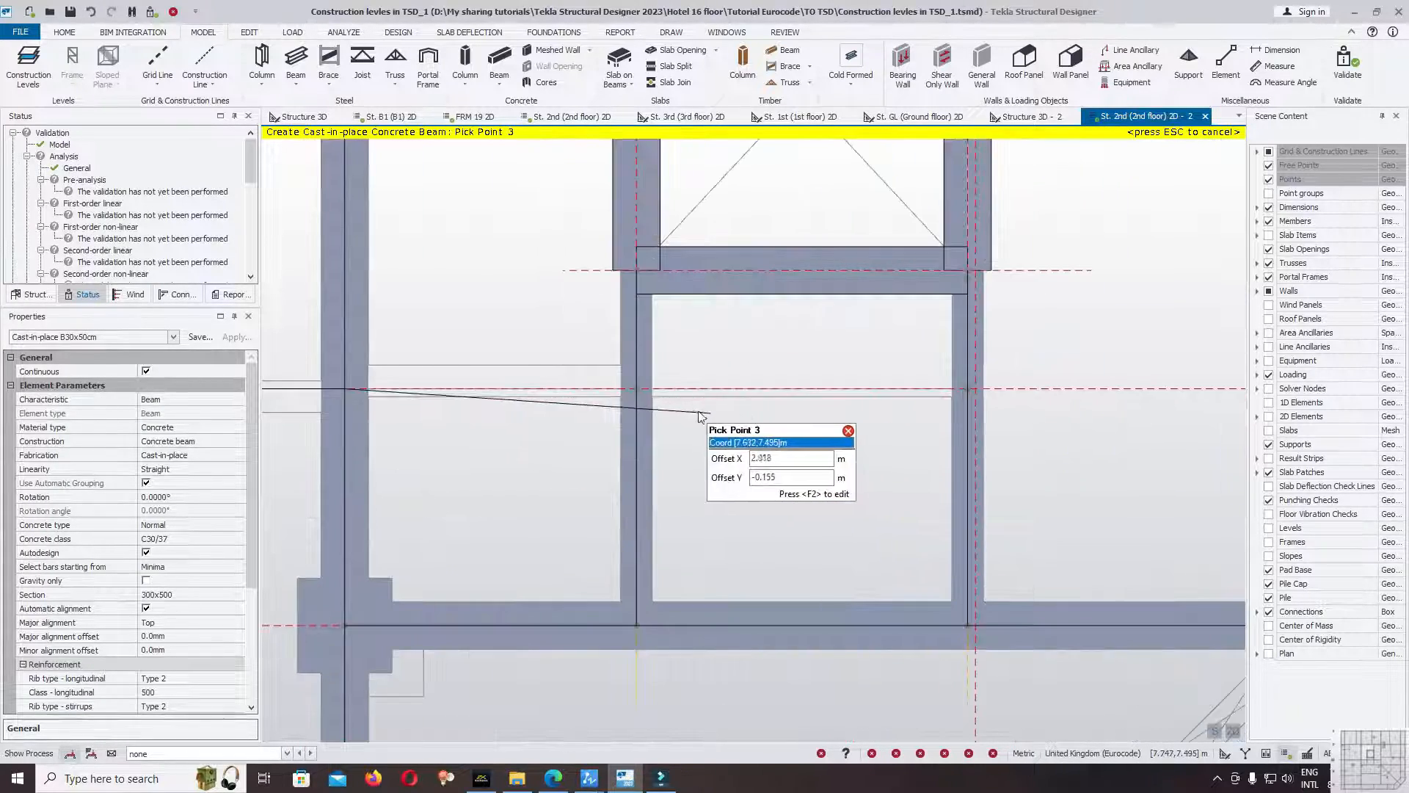
click(637, 389)
click(969, 389)
scroll(546, 393, down, 2)
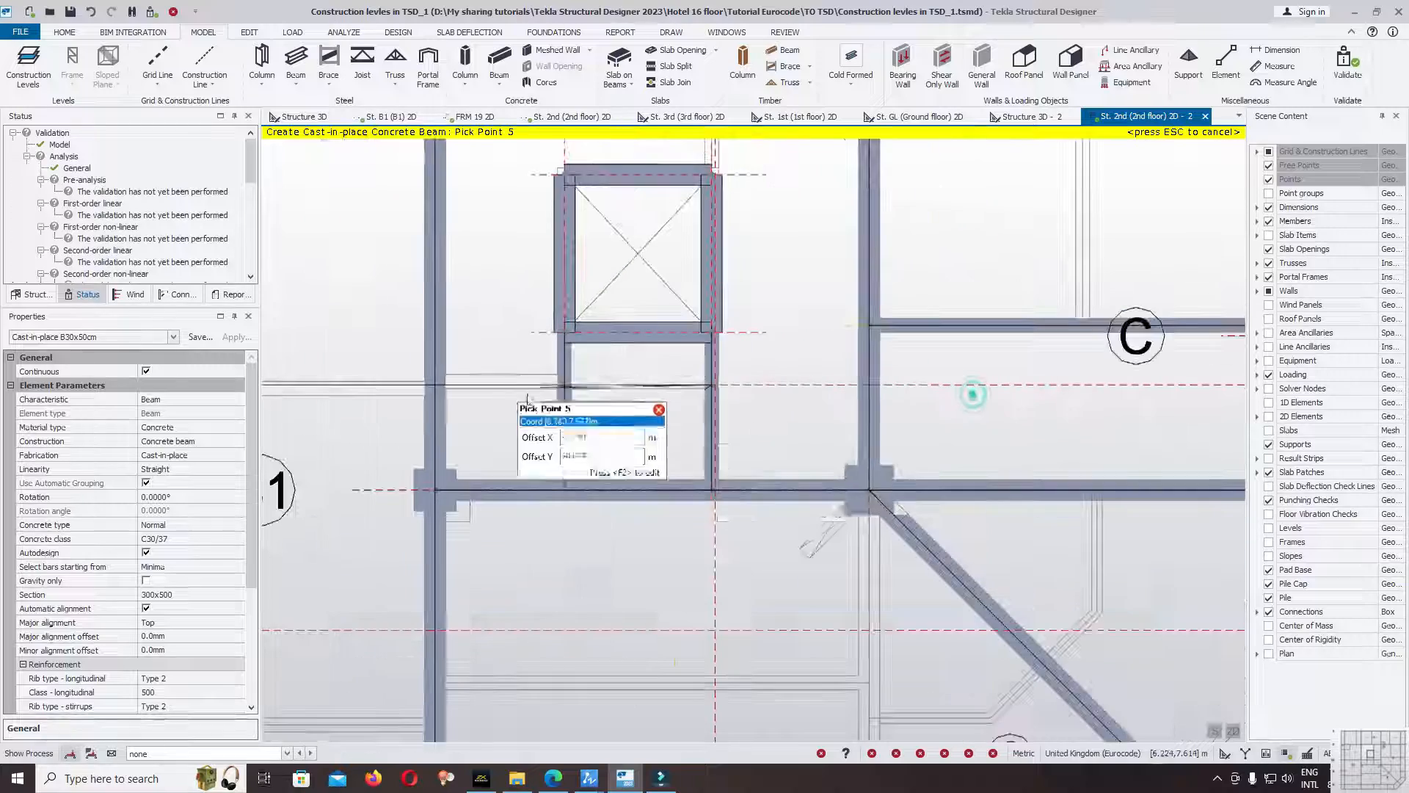
click(870, 385)
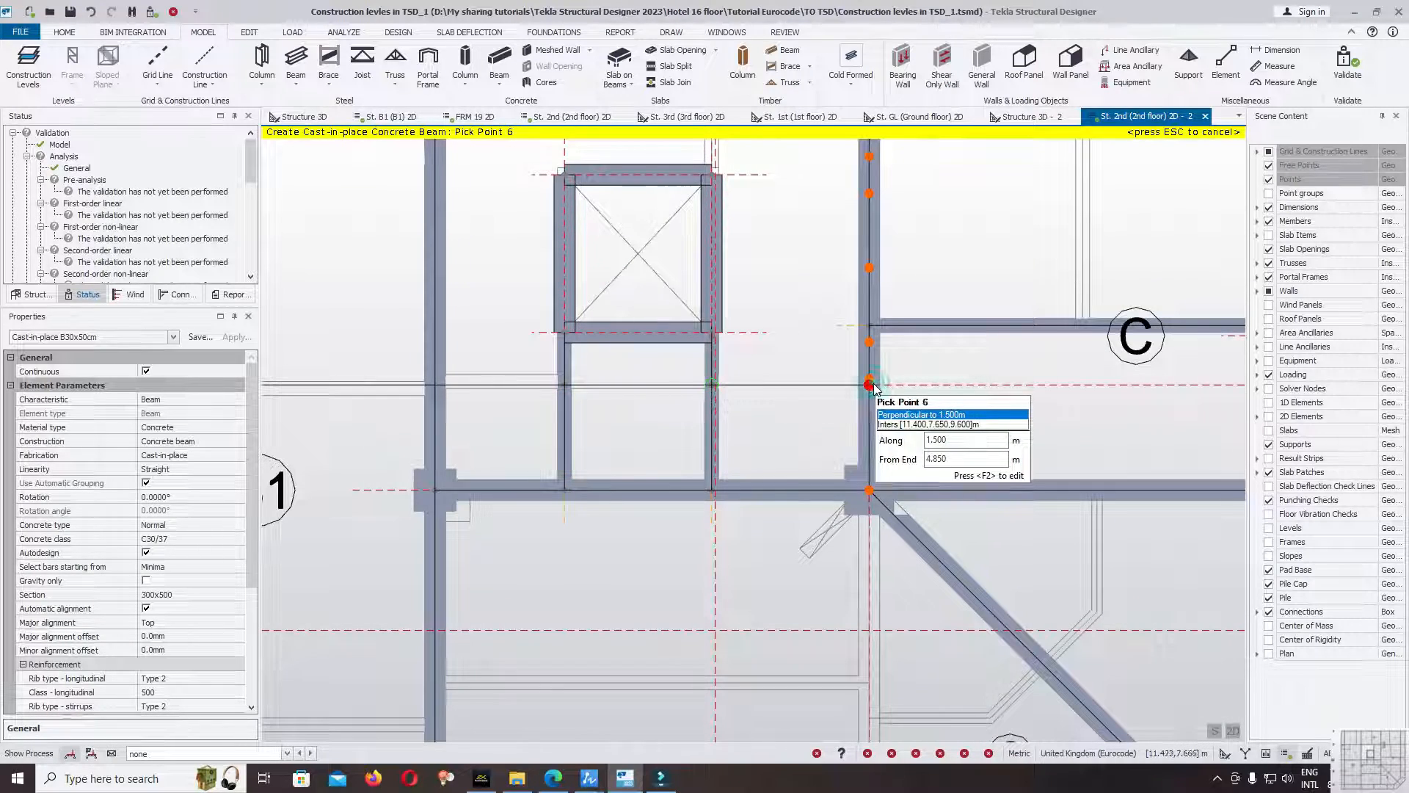
key(Escape)
Add a B30x50cm overhang beam on gridline B2 from the grid 5 column out to the slab edge point.
scroll(870, 385, down, 3)
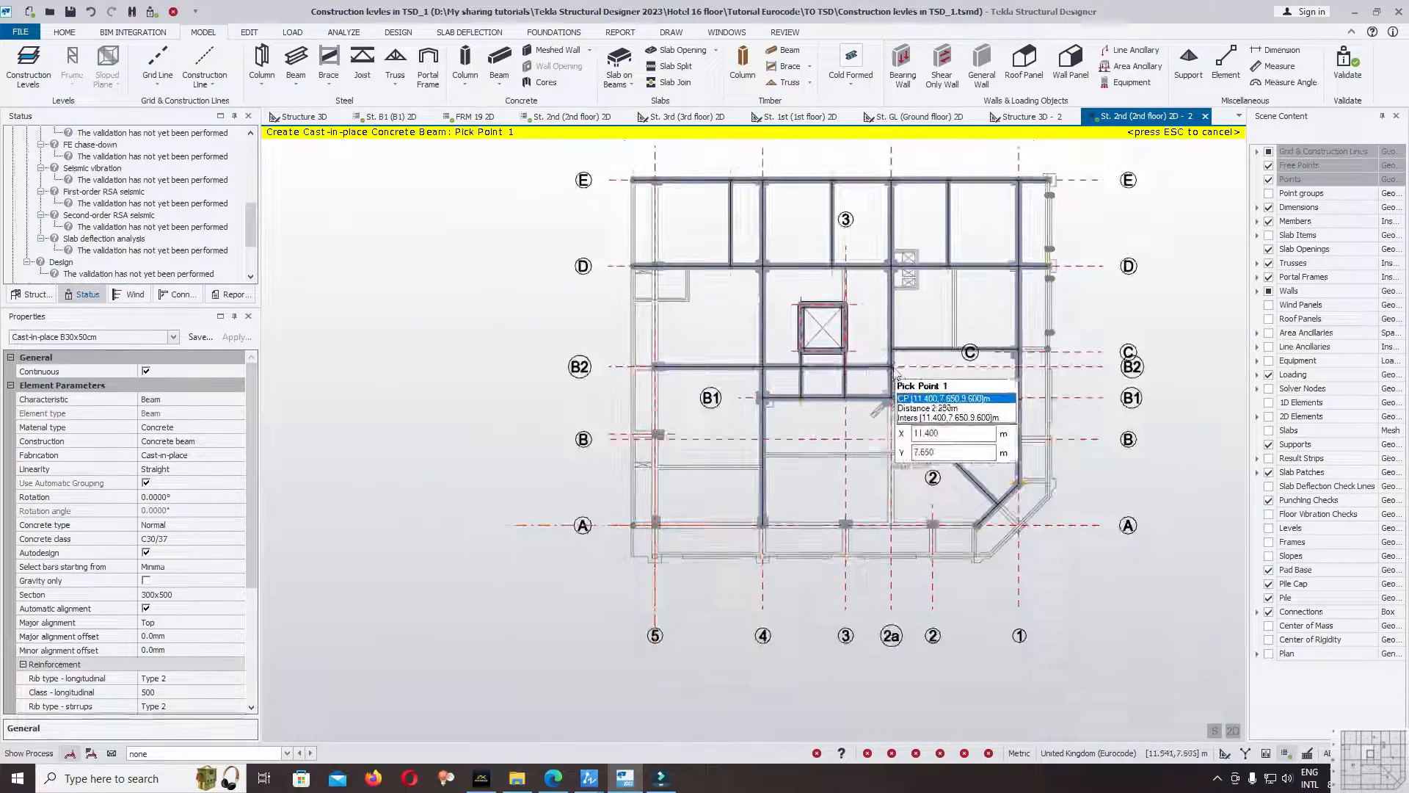
scroll(658, 369, up, 5)
click(648, 375)
scroll(572, 373, up, 2)
click(564, 373)
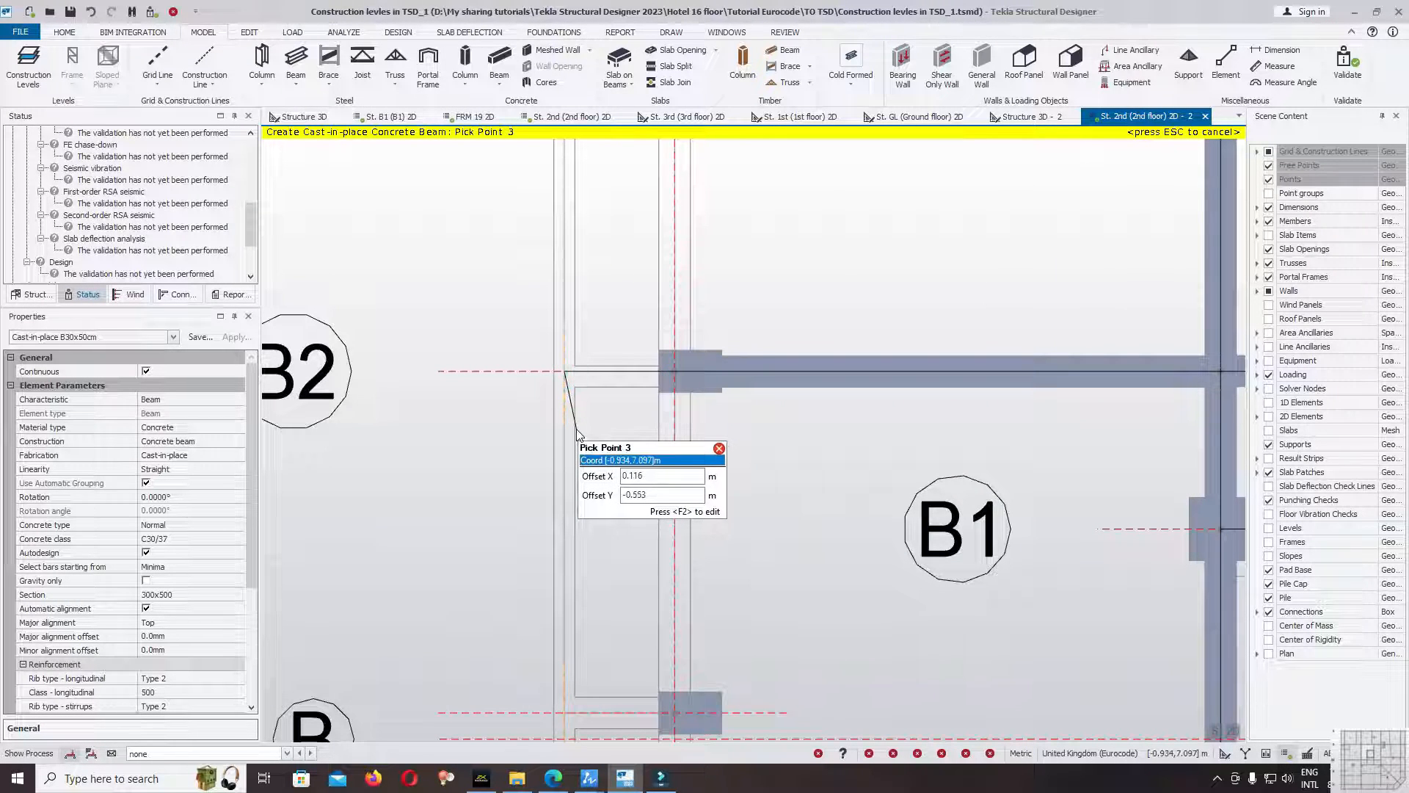
key(Escape)
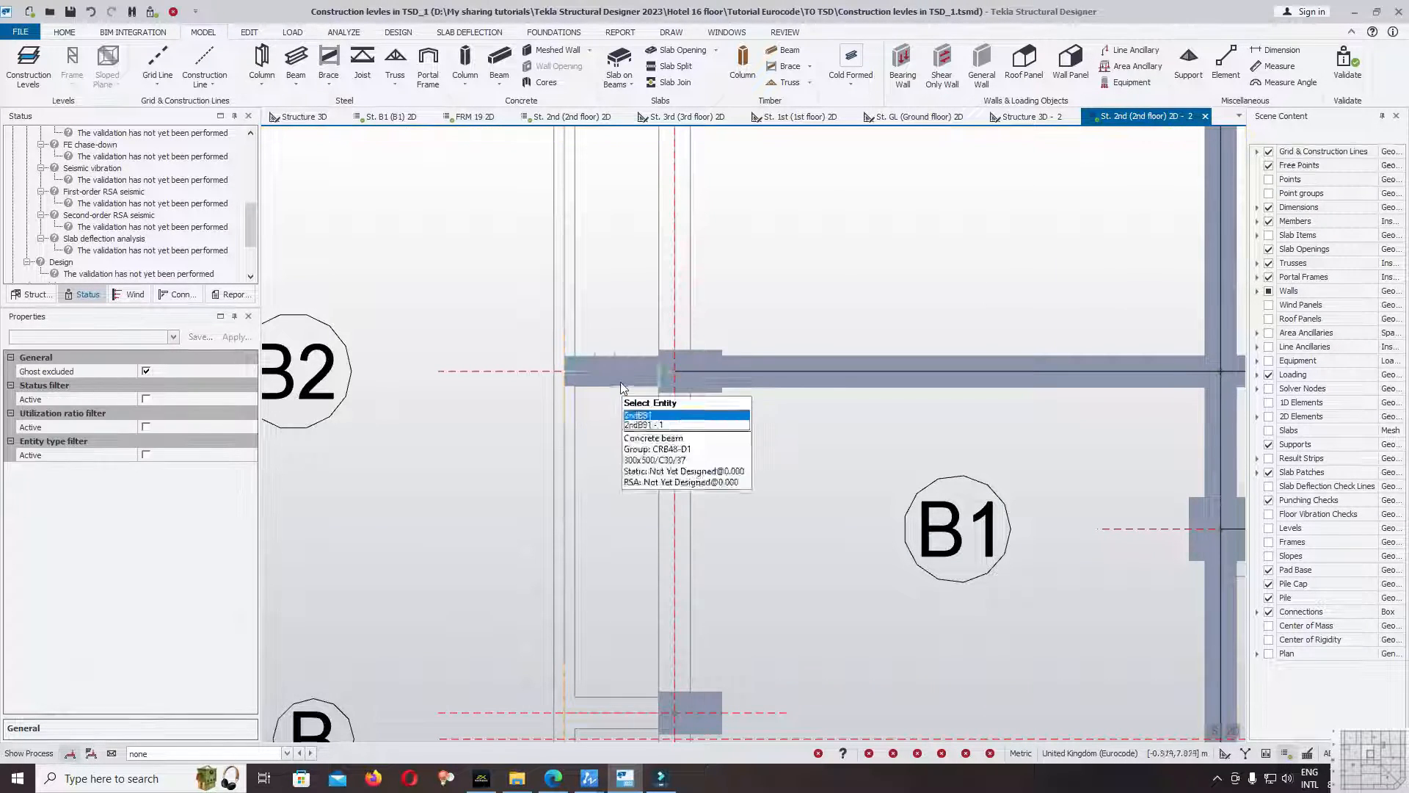
Validate the model with the new gridline B2 beams and check the model validation status.
scroll(697, 321, down, 5)
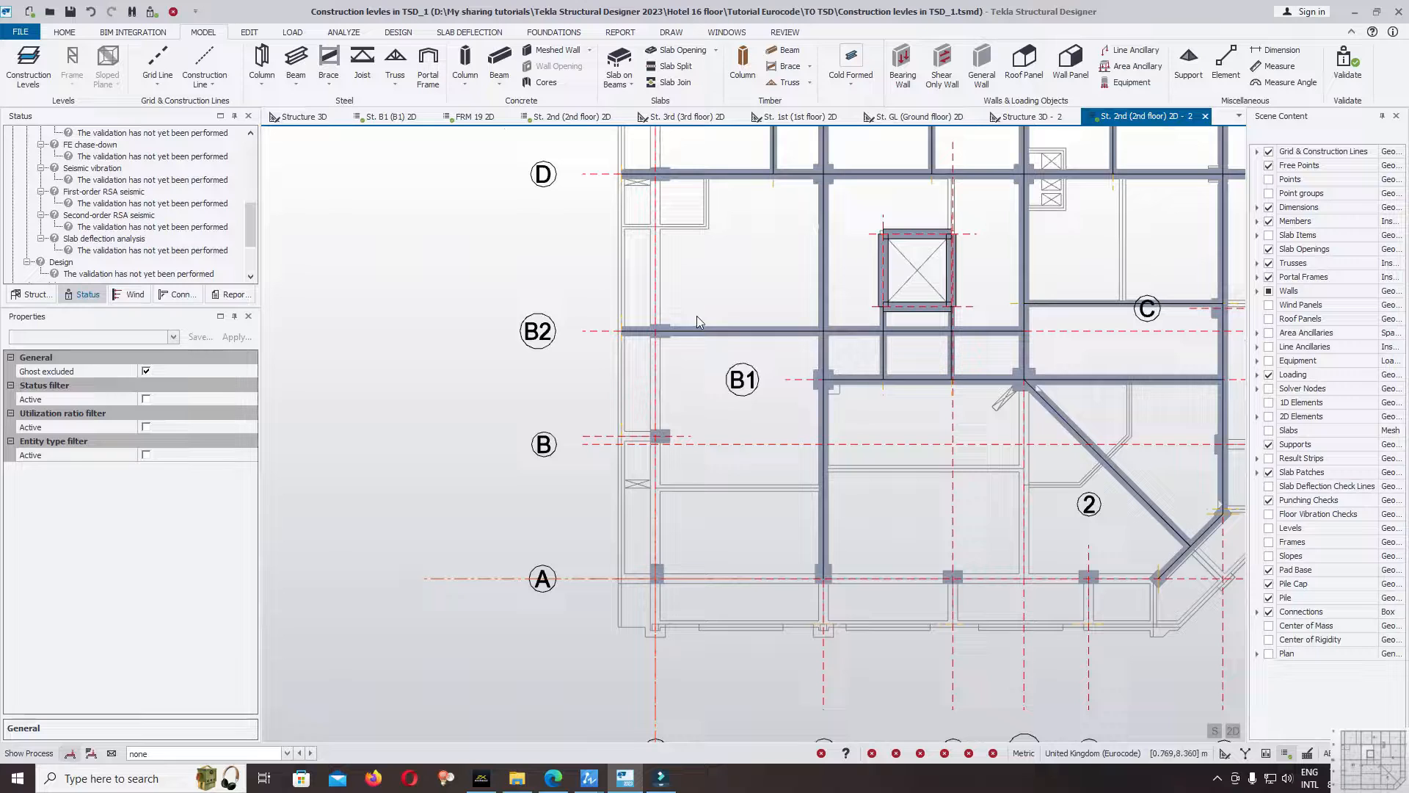
click(1345, 87)
drag(252, 231, 253, 141)
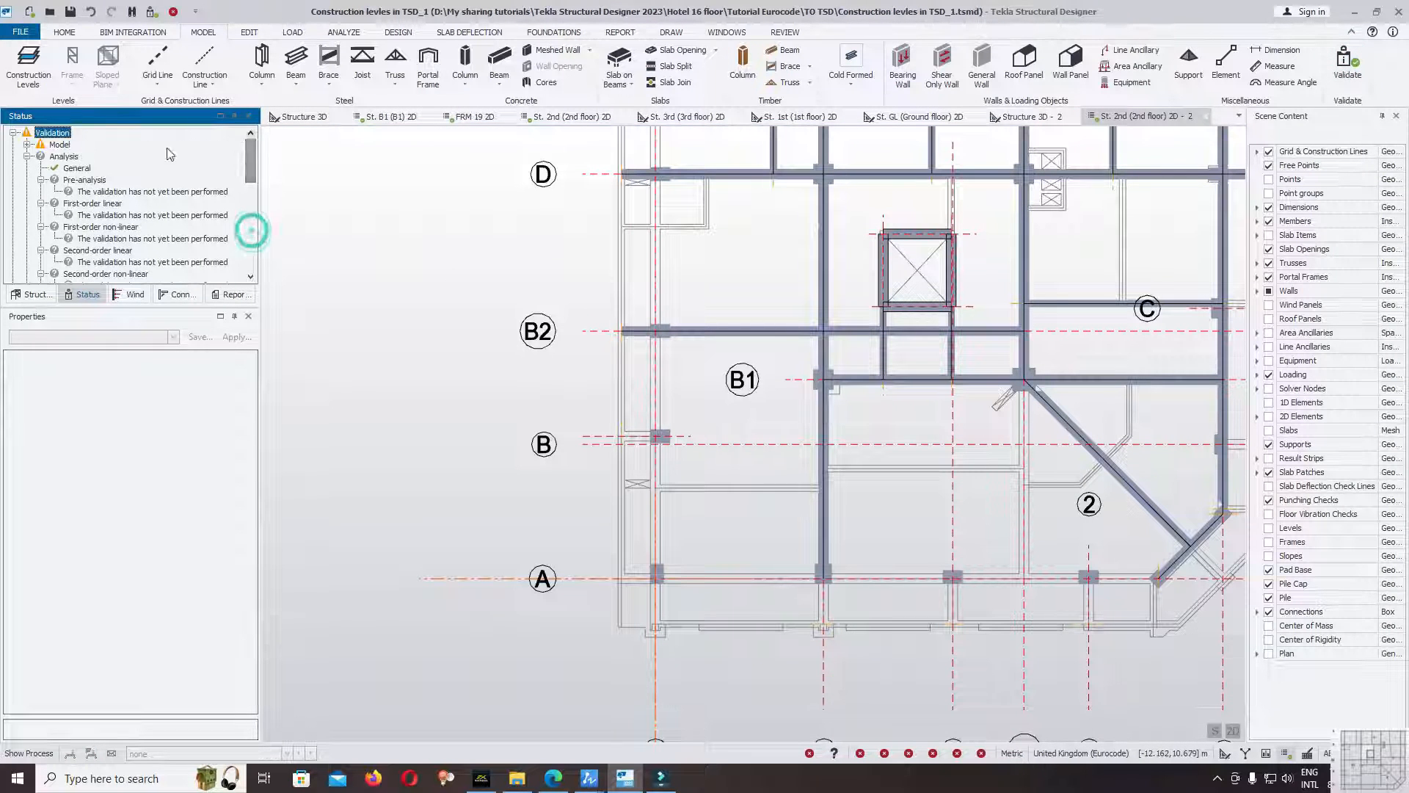
Copy all properties from the gridline D overhang beam beyond grid 5 to the gridline B2 overhang beam.
click(632, 331)
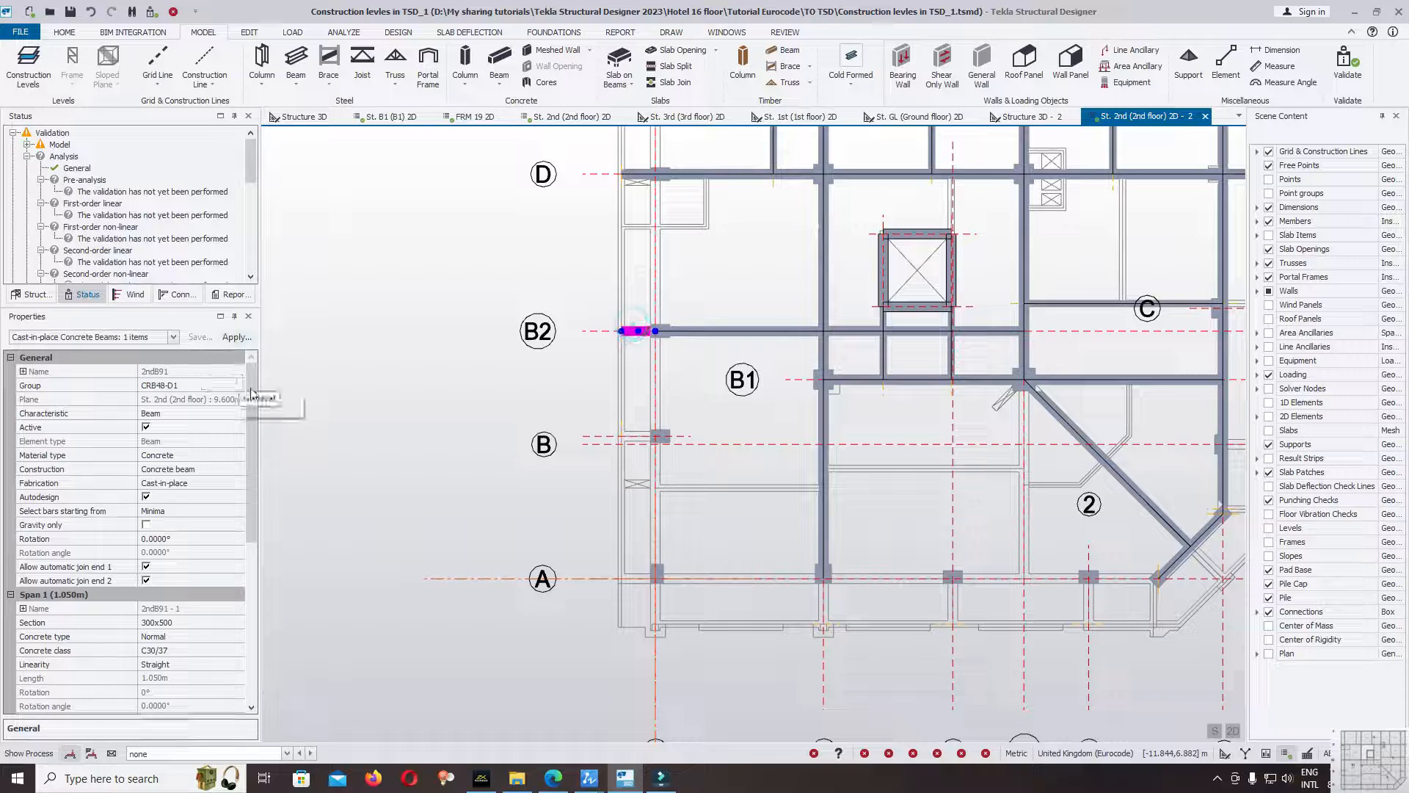
drag(253, 443, 253, 624)
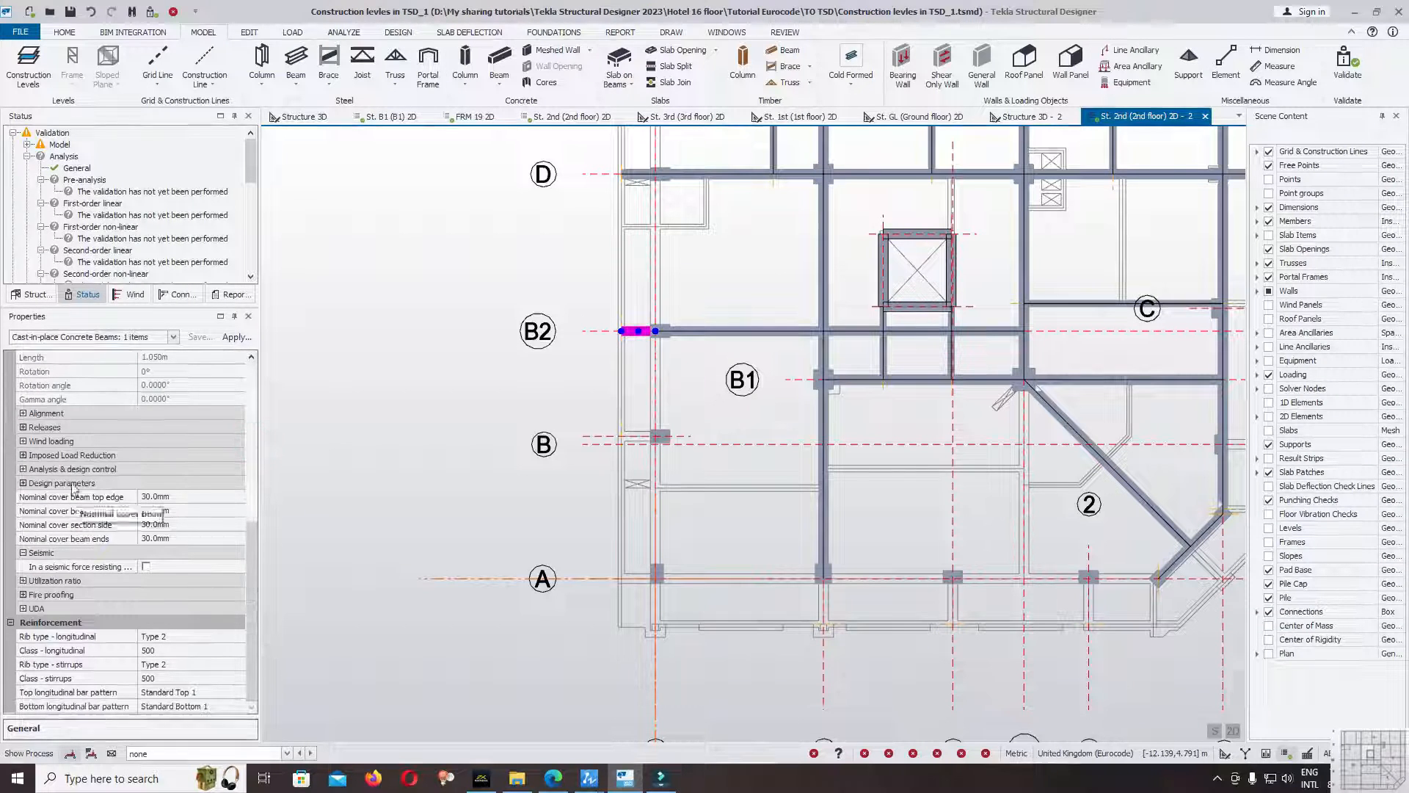
click(633, 174)
middle_drag(695, 288, 695, 342)
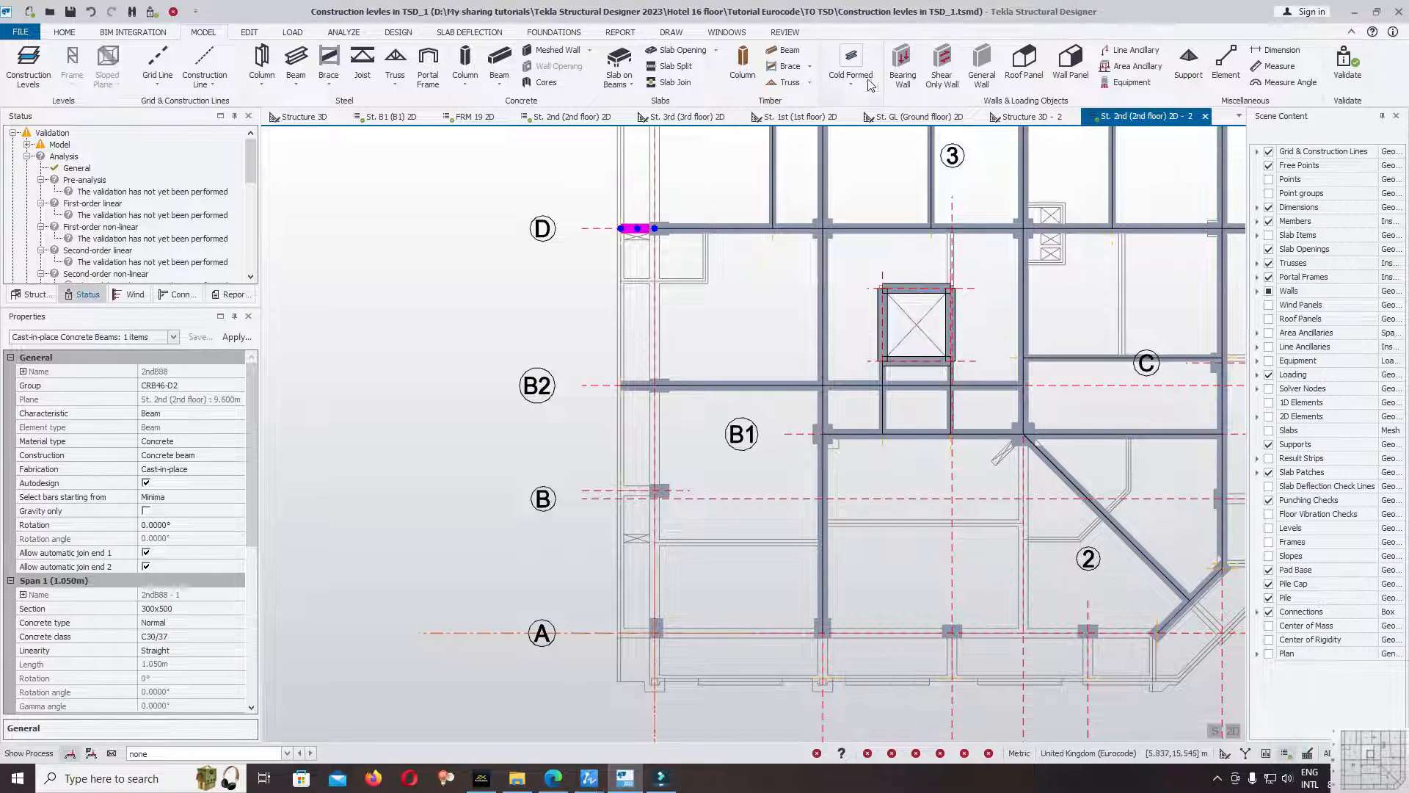
click(784, 32)
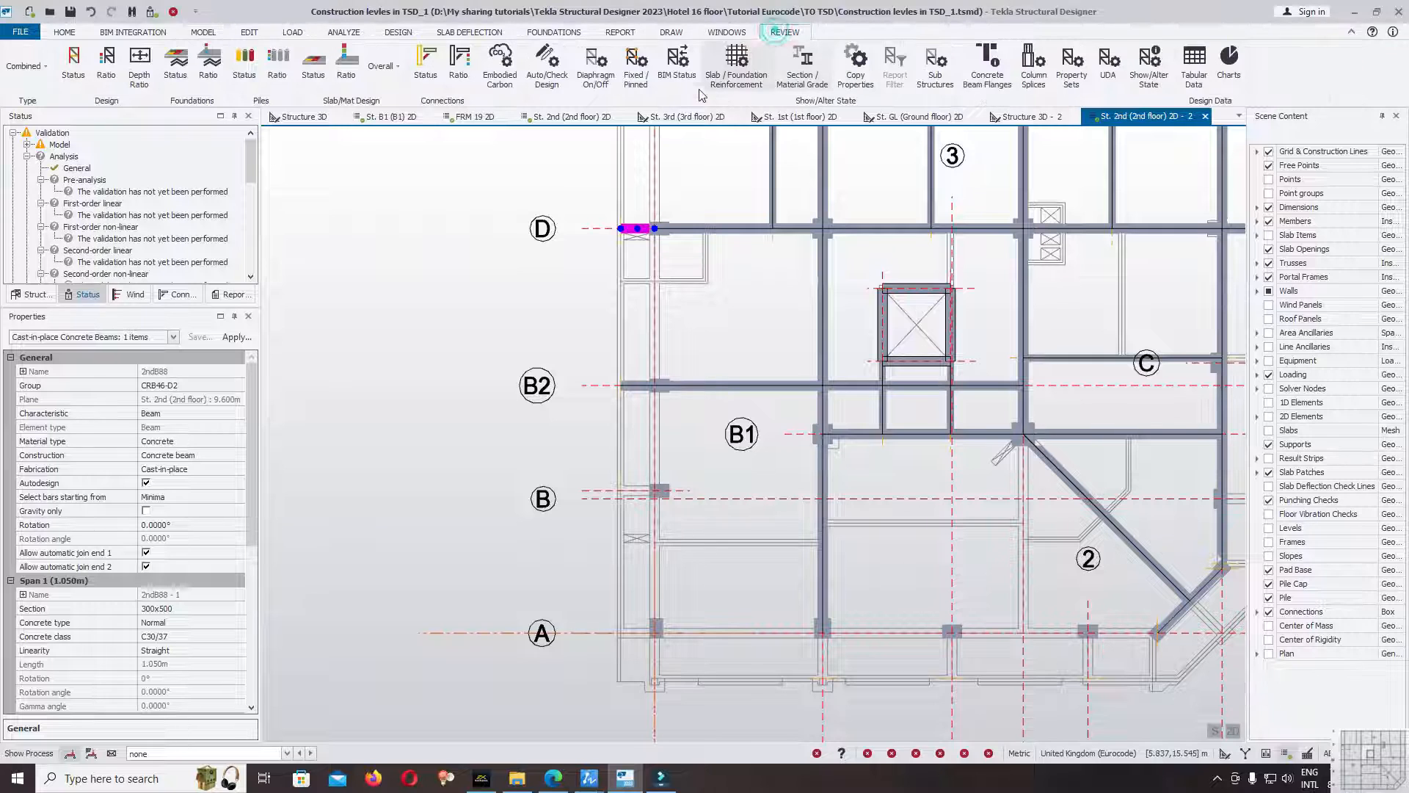
click(863, 73)
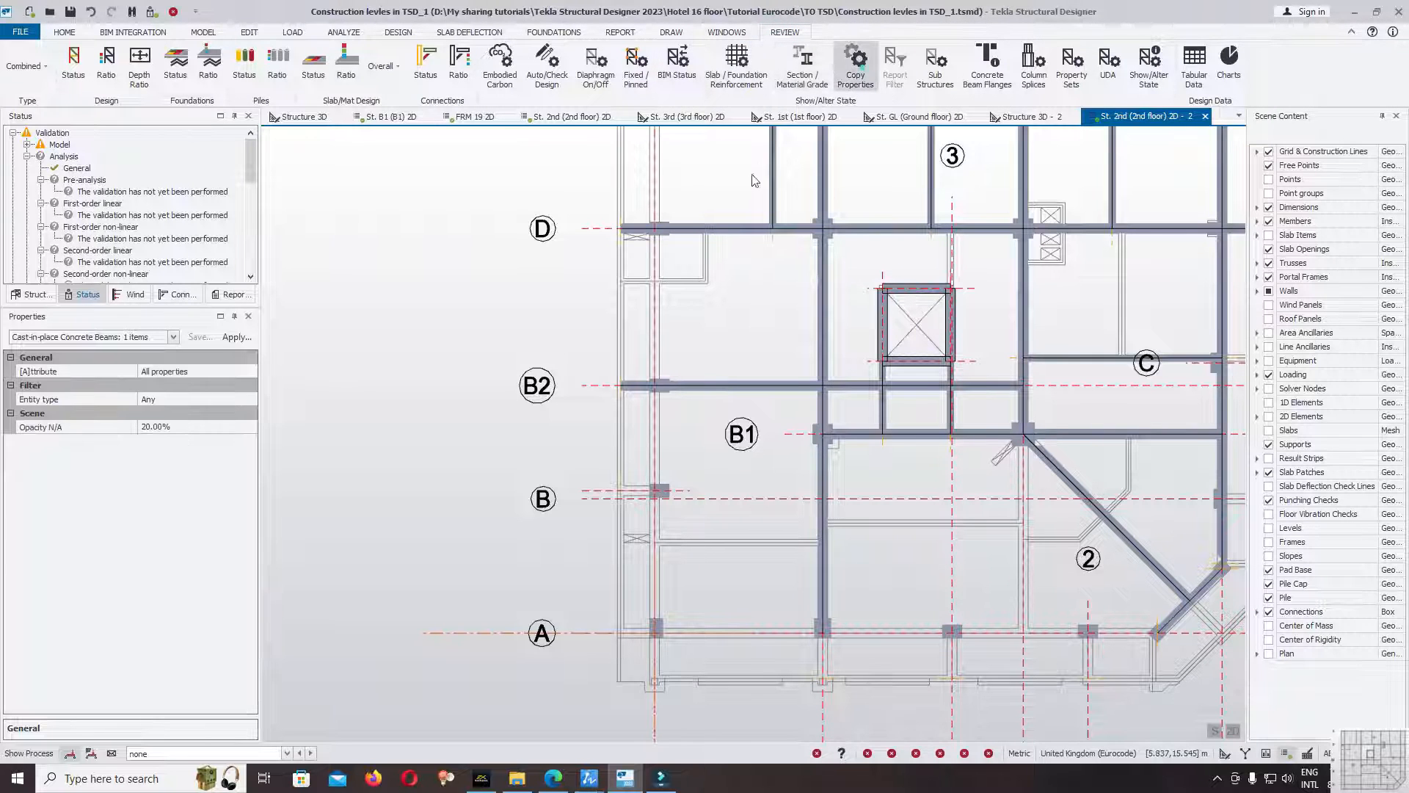
click(635, 386)
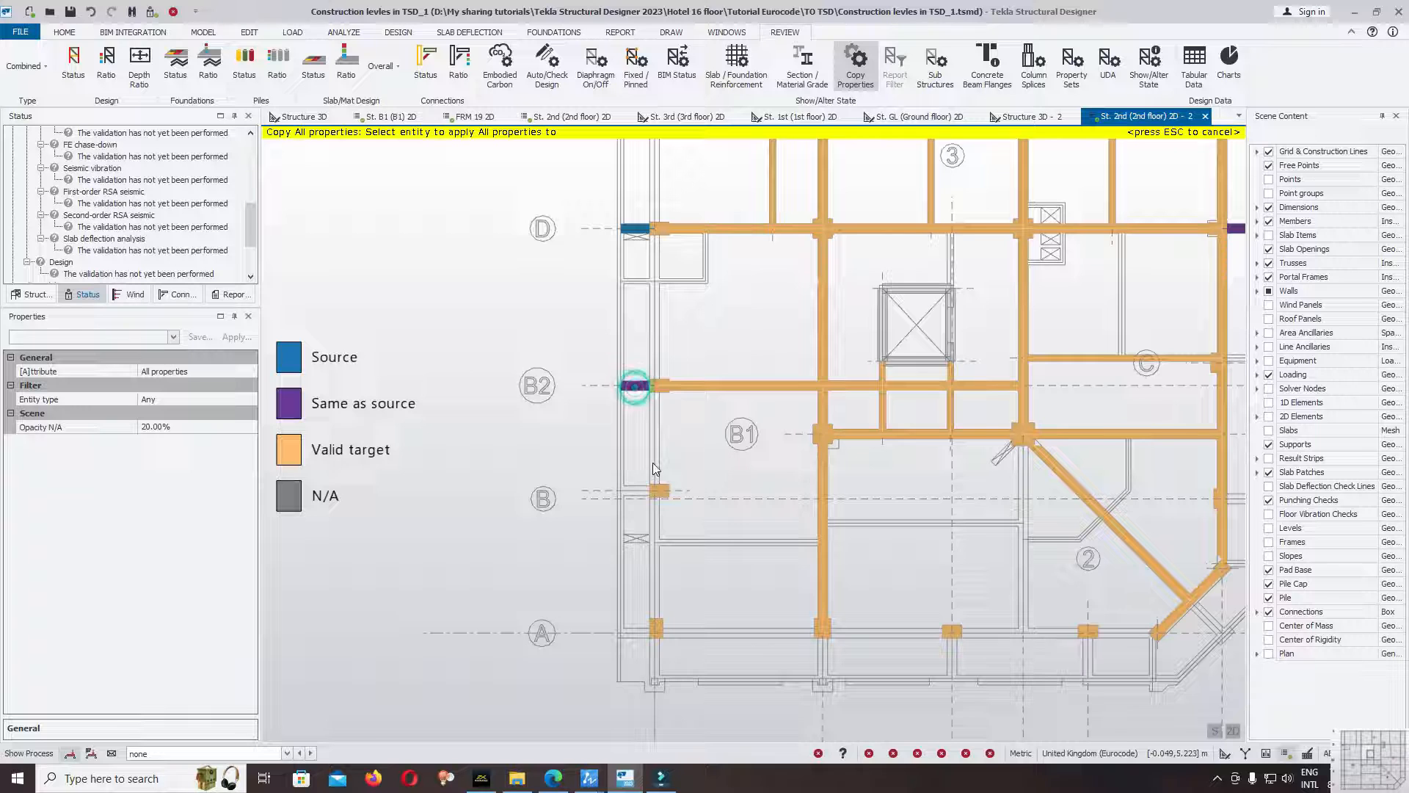
right_click(732, 306)
Validate the model again after copying the cantilever properties, and review the model and analysis status.
scroll(675, 387, down, 2)
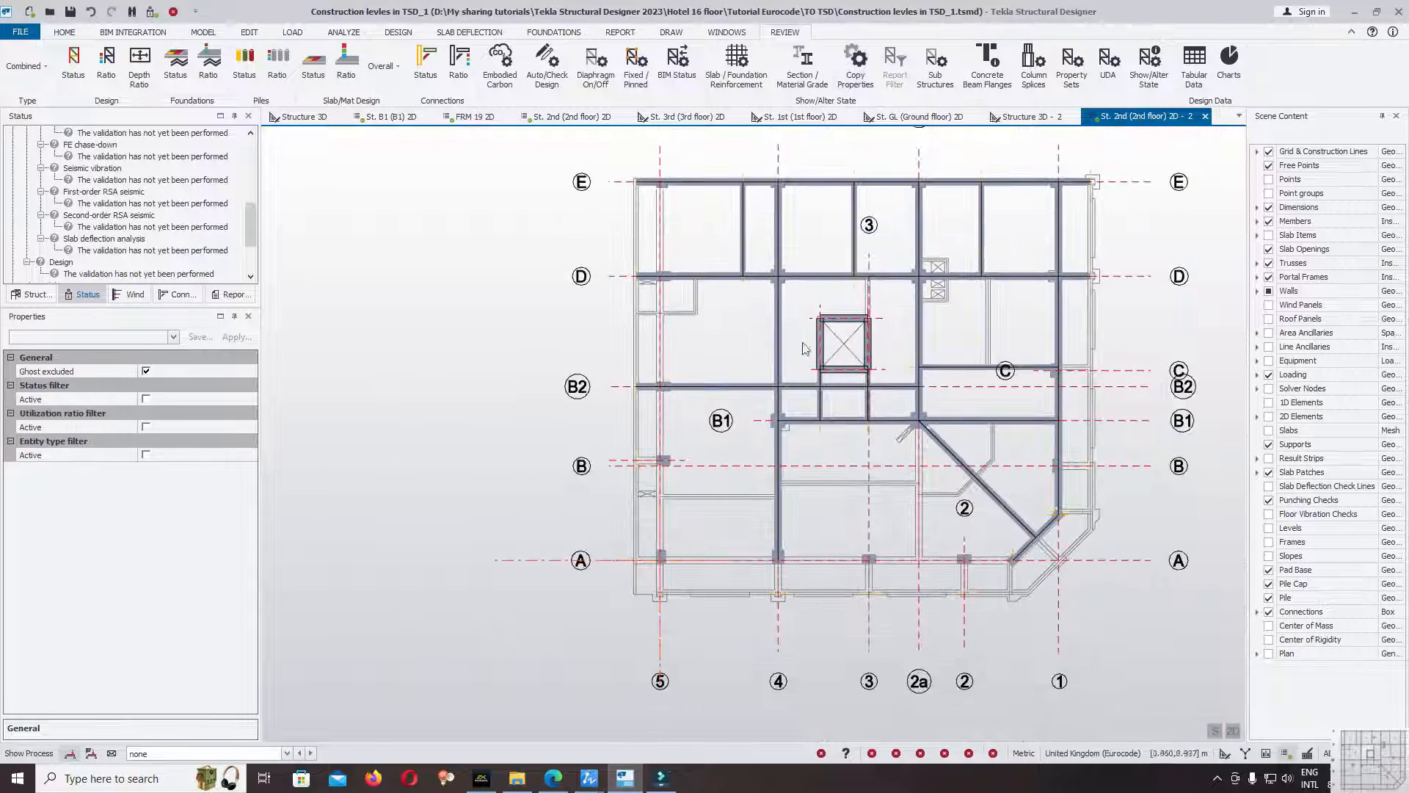
click(204, 32)
click(1346, 69)
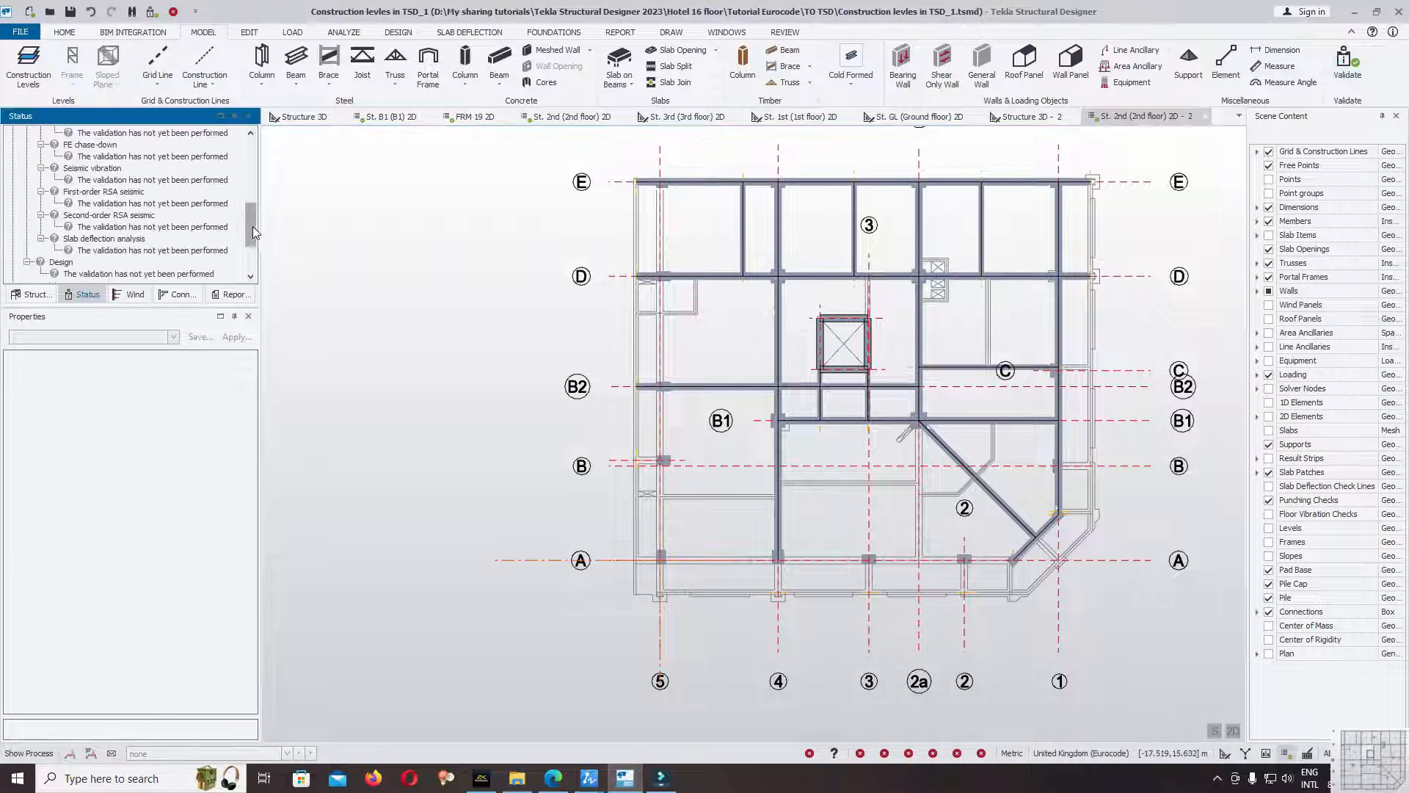
drag(252, 226, 248, 114)
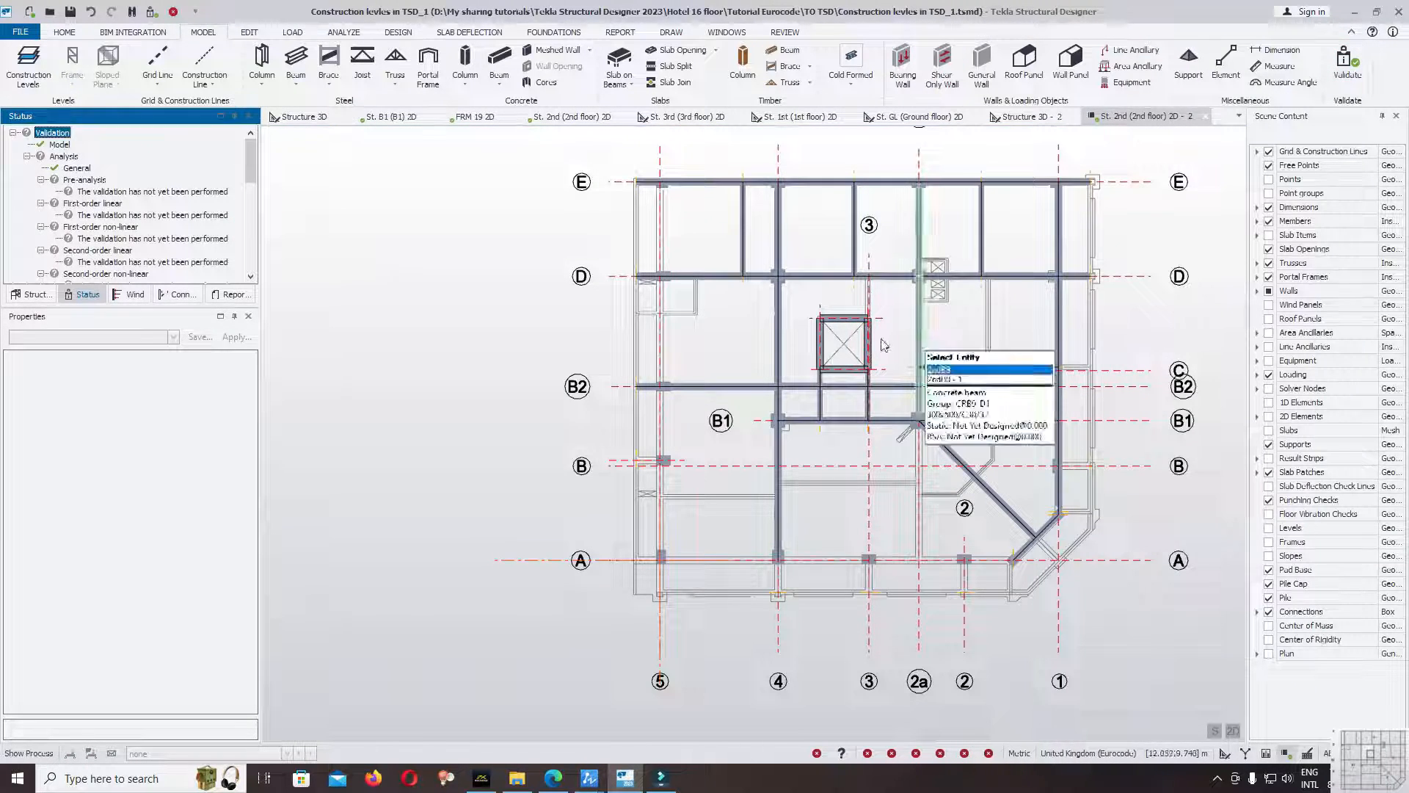
Start a continuous B30x50cm beam along gridline A from the slab edge point beyond grid 5, through grid 5 to grid 4.
scroll(730, 385, up, 3)
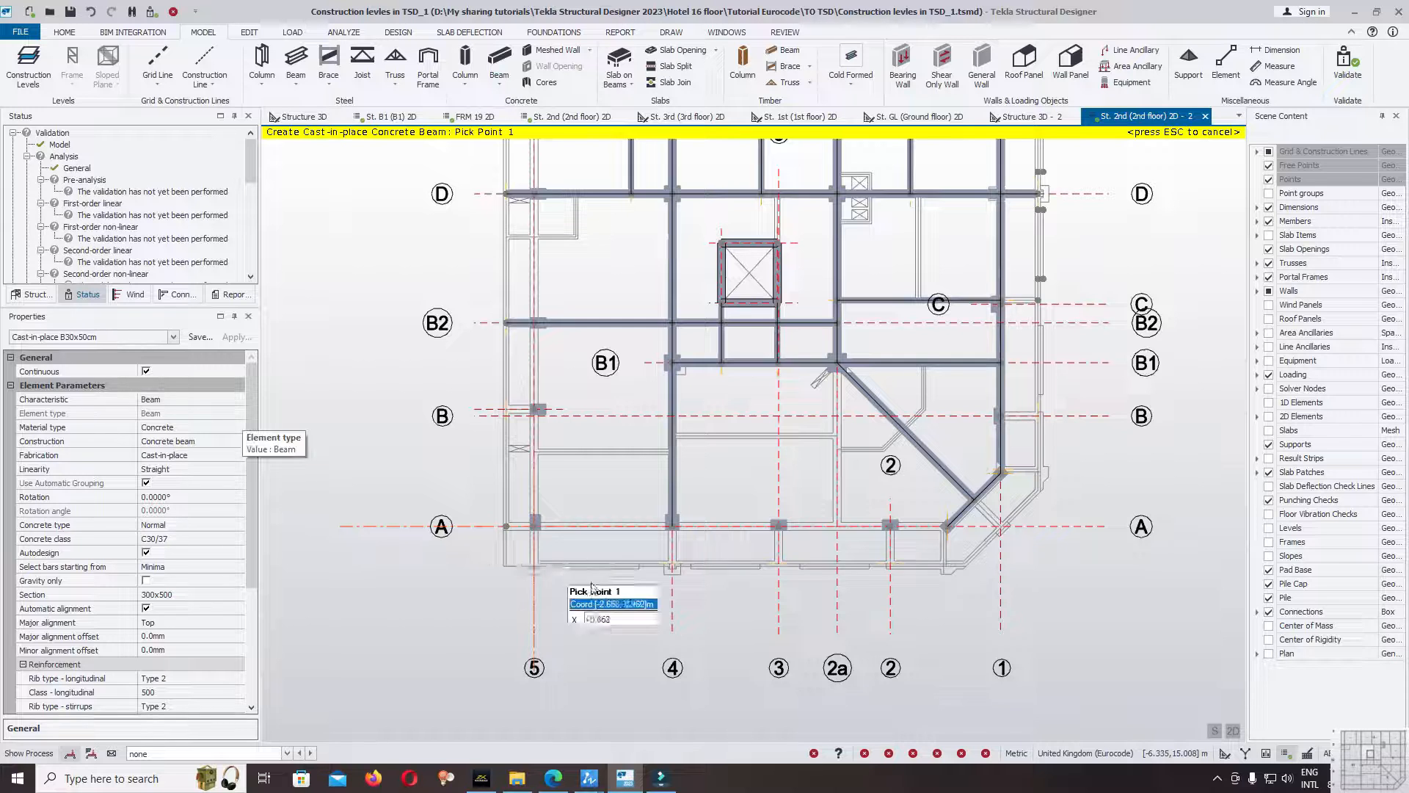
scroll(538, 536, up, 3)
scroll(535, 530, up, 2)
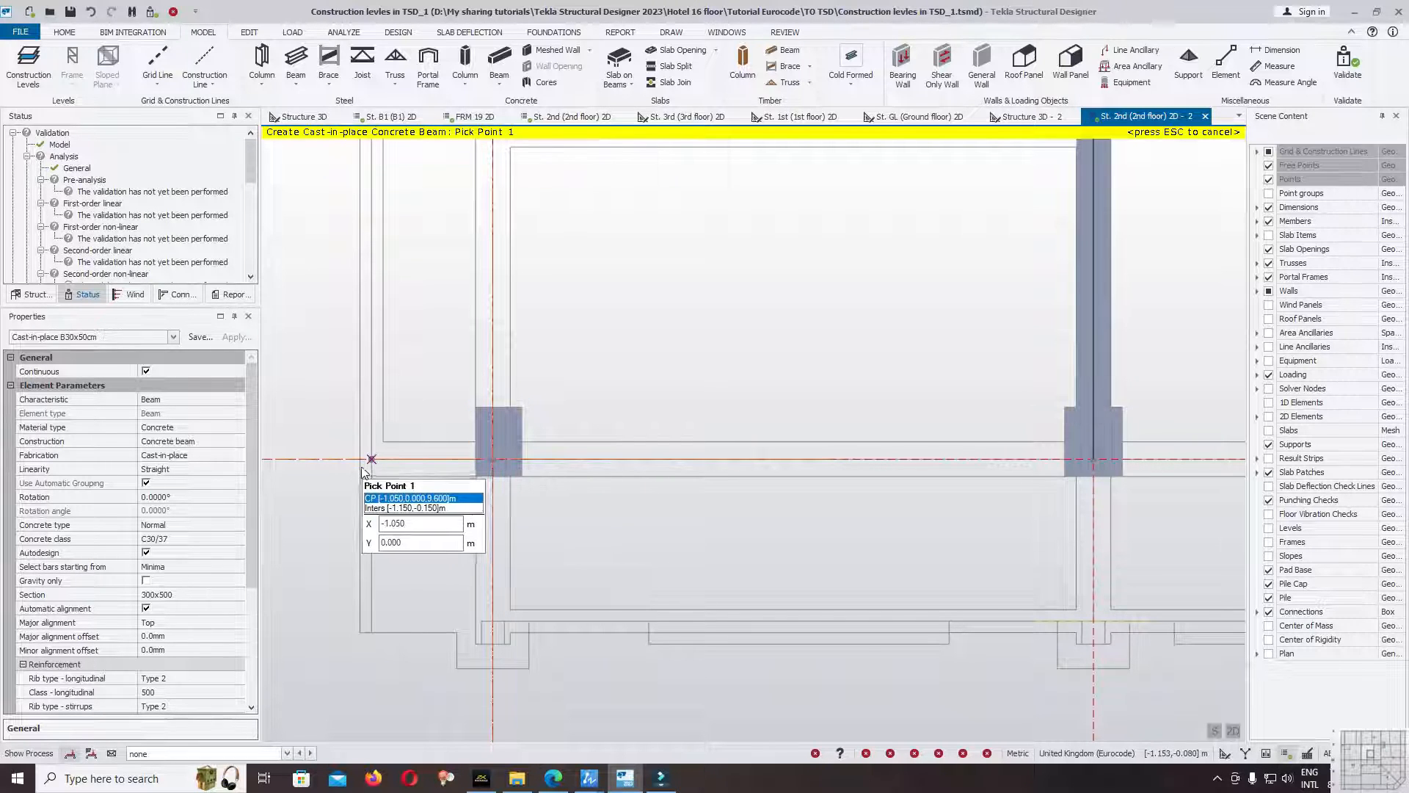
click(367, 461)
click(490, 453)
scroll(375, 508, down, 3)
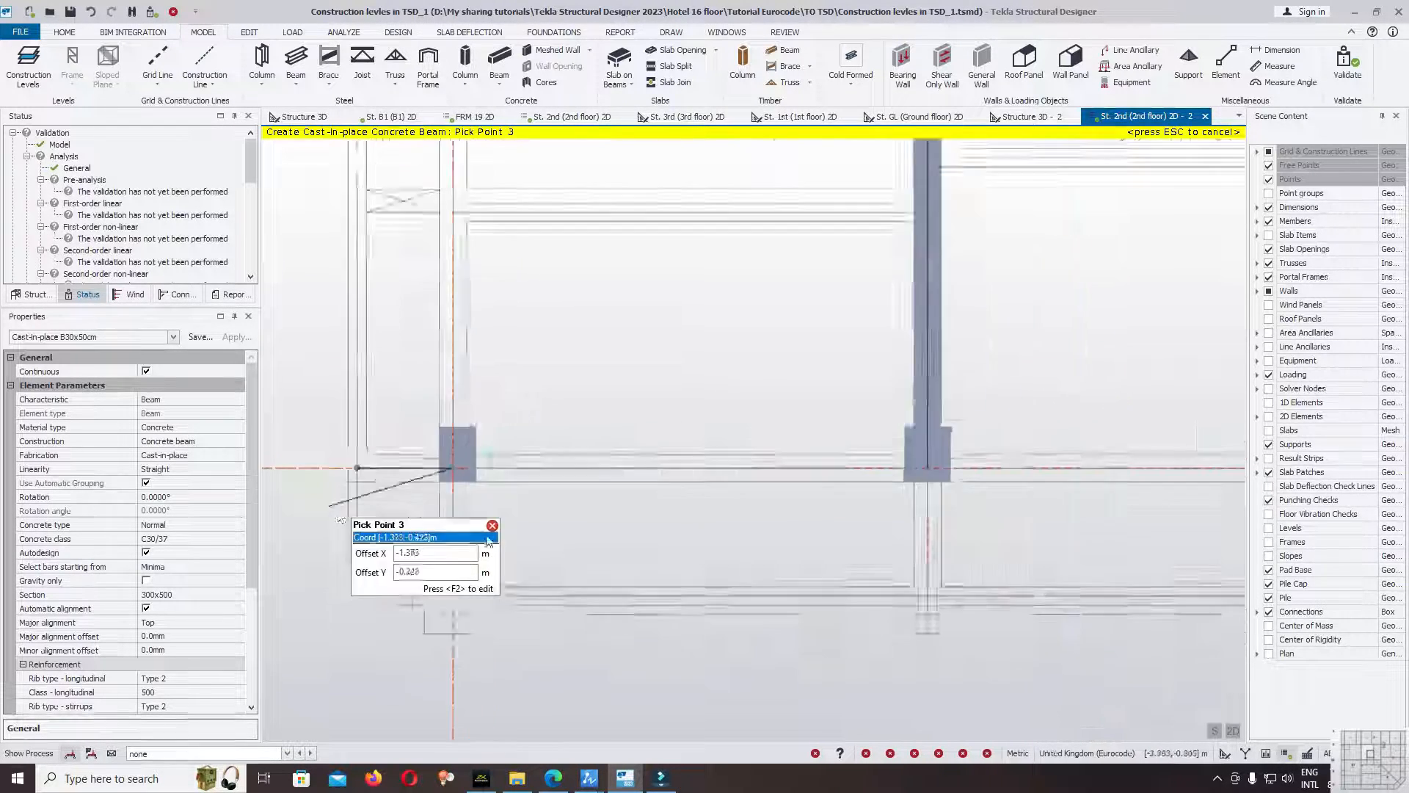
click(780, 488)
scroll(777, 483, down, 3)
scroll(848, 474, up, 3)
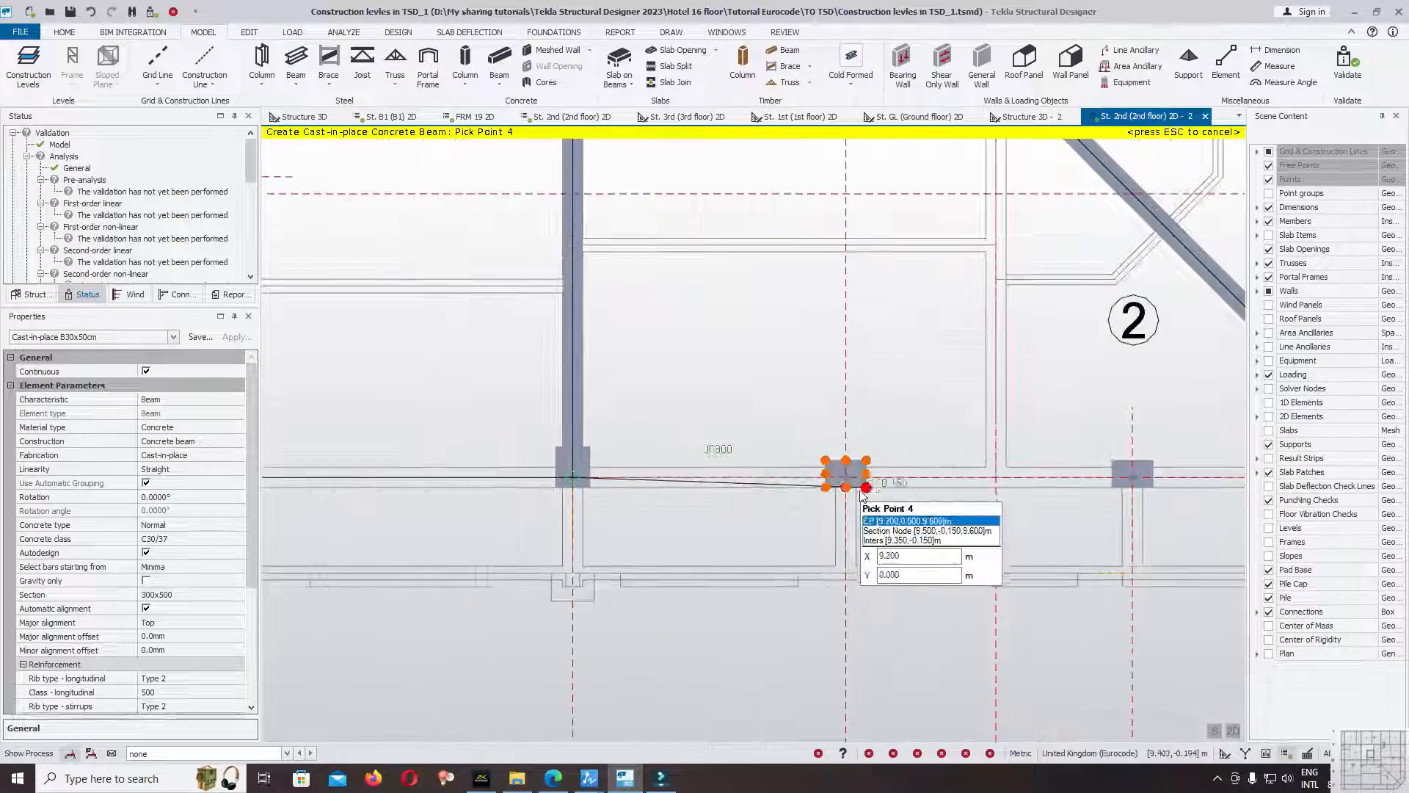
Continue the gridline A beam through the grid 3 and grid 2 columns to the rotated corner column, and end the beam command.
click(853, 482)
scroll(574, 484, down, 6)
scroll(897, 525, up, 7)
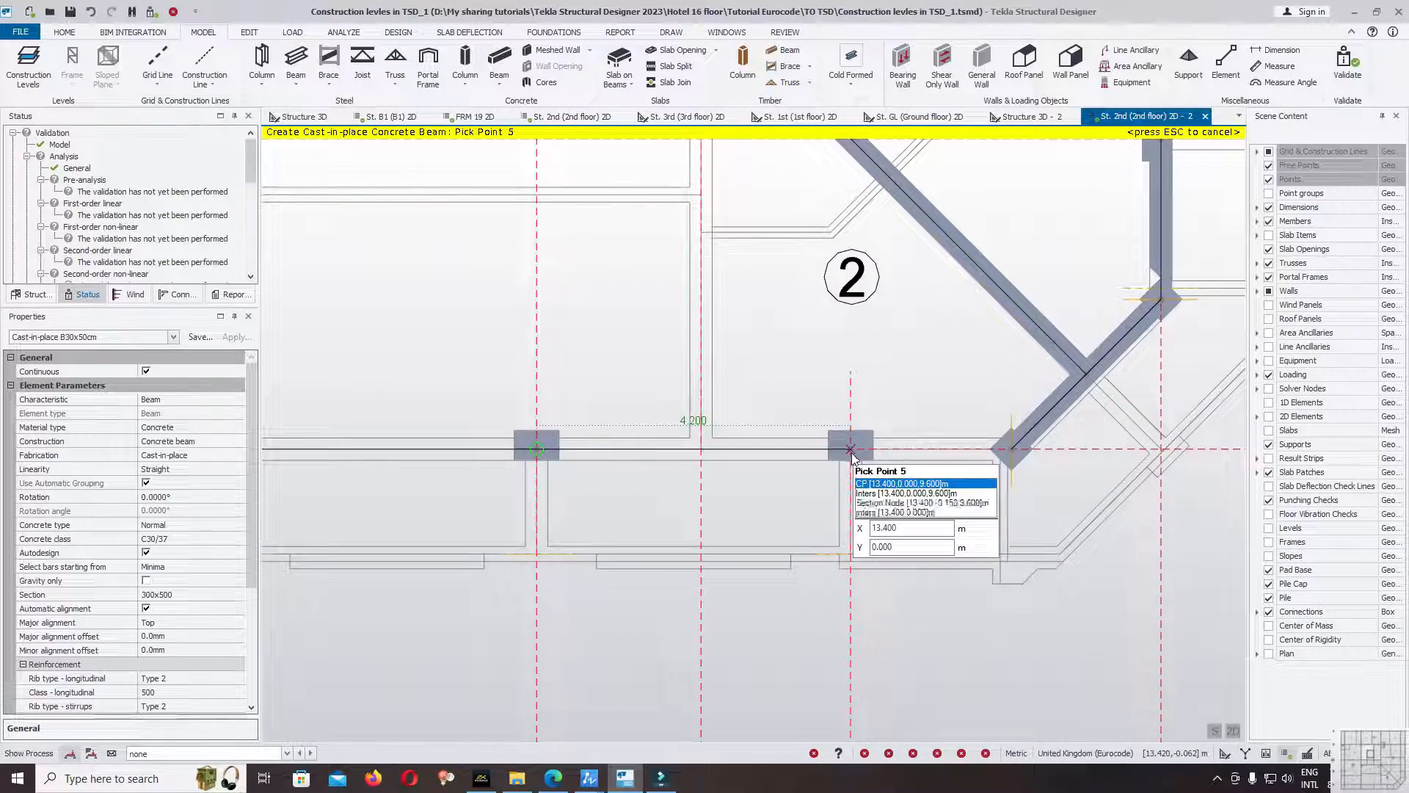
click(850, 453)
scroll(1017, 475, up, 3)
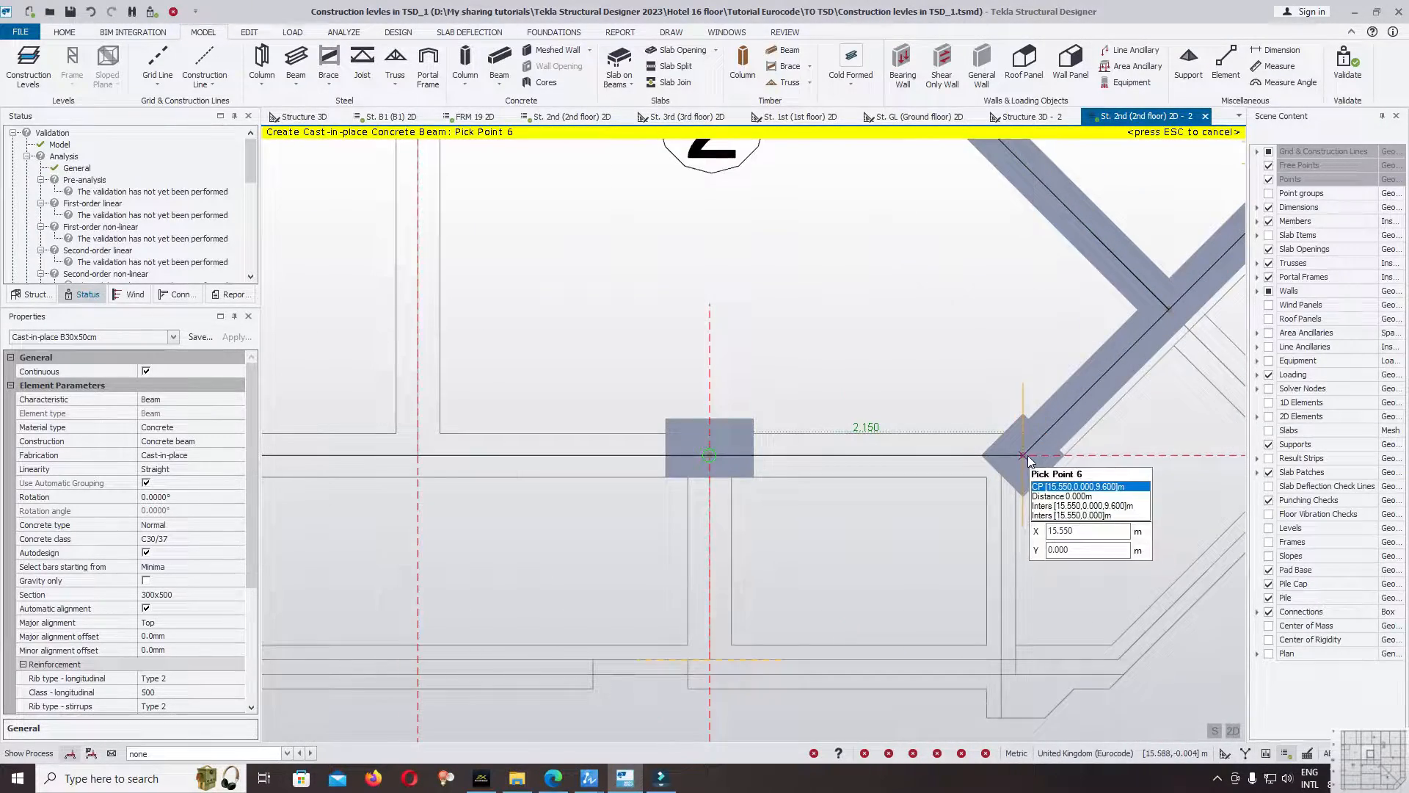
click(1024, 456)
scroll(1027, 455, down, 5)
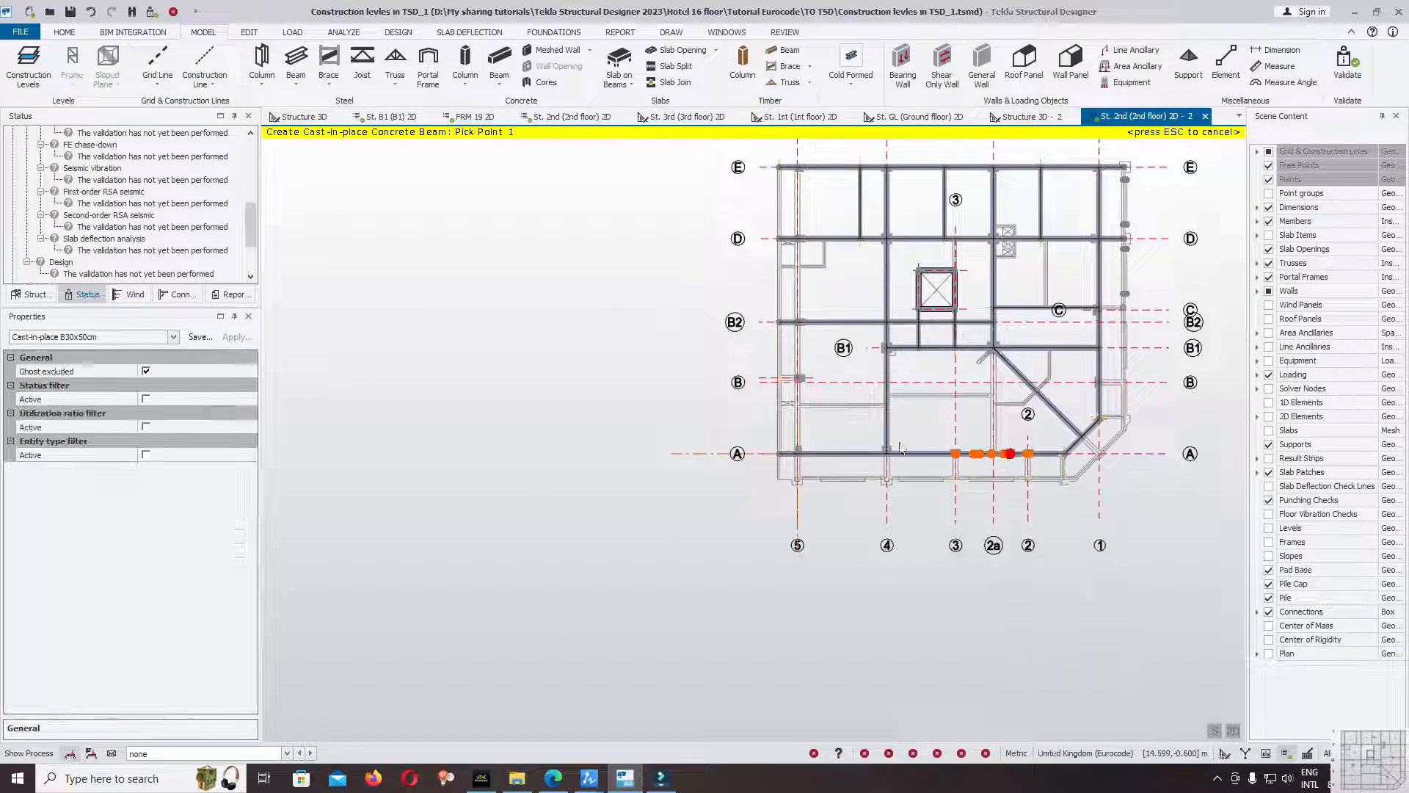
key(Escape)
Set end 1 of span 1 of the gridline A beam as a cantilever end in its releases.
scroll(807, 461, up, 2)
click(815, 461)
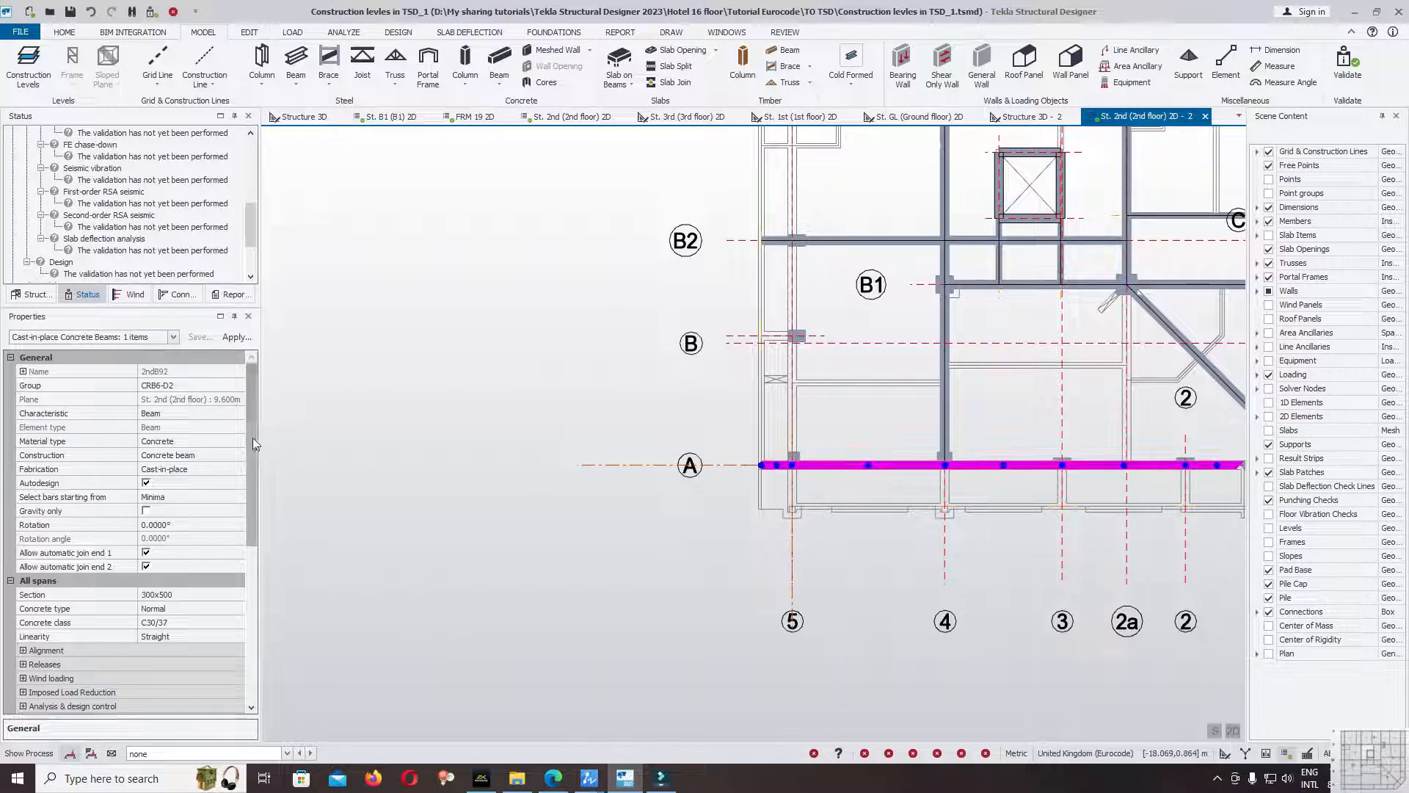
drag(253, 443, 251, 601)
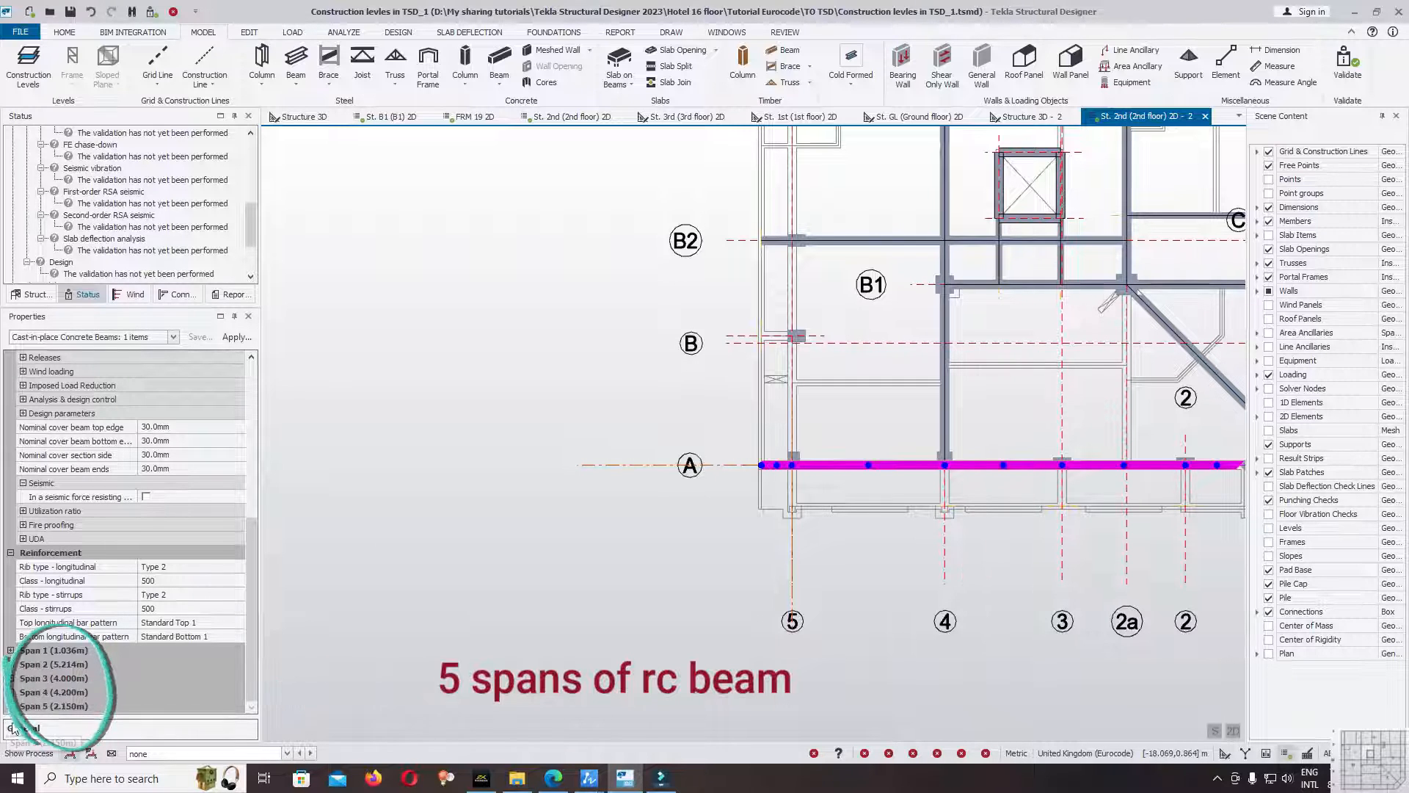
click(11, 650)
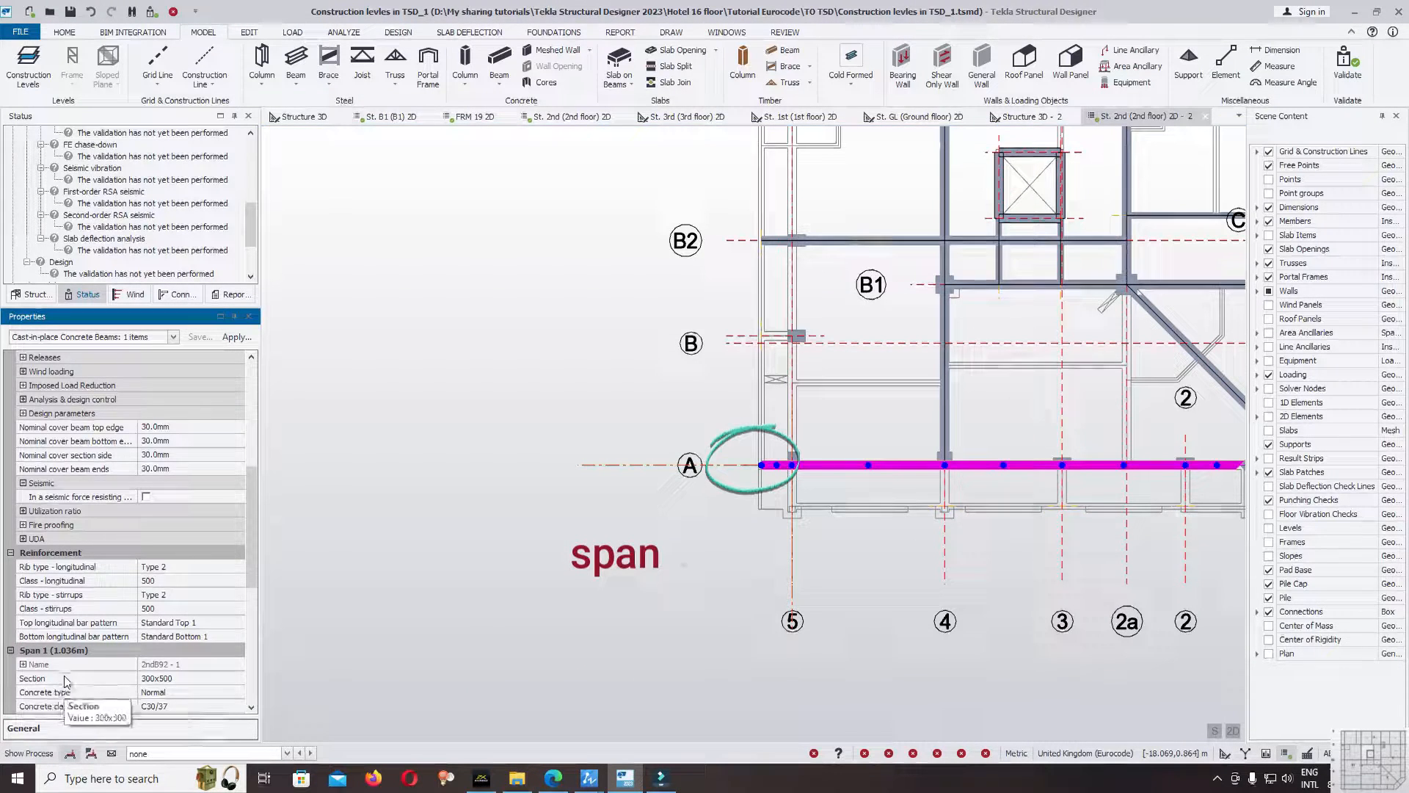
scroll(184, 674, down, 4)
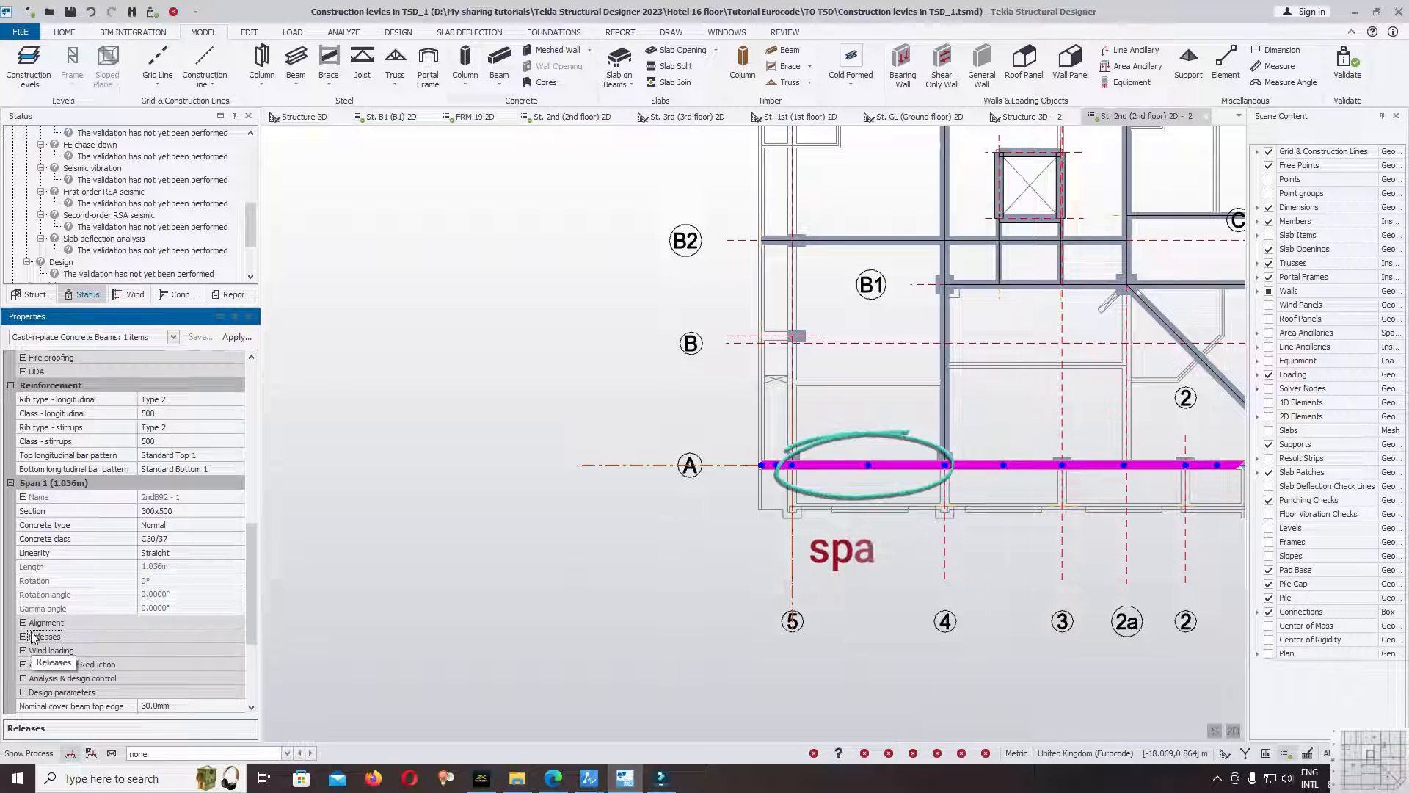
click(23, 636)
scroll(138, 636, down, 4)
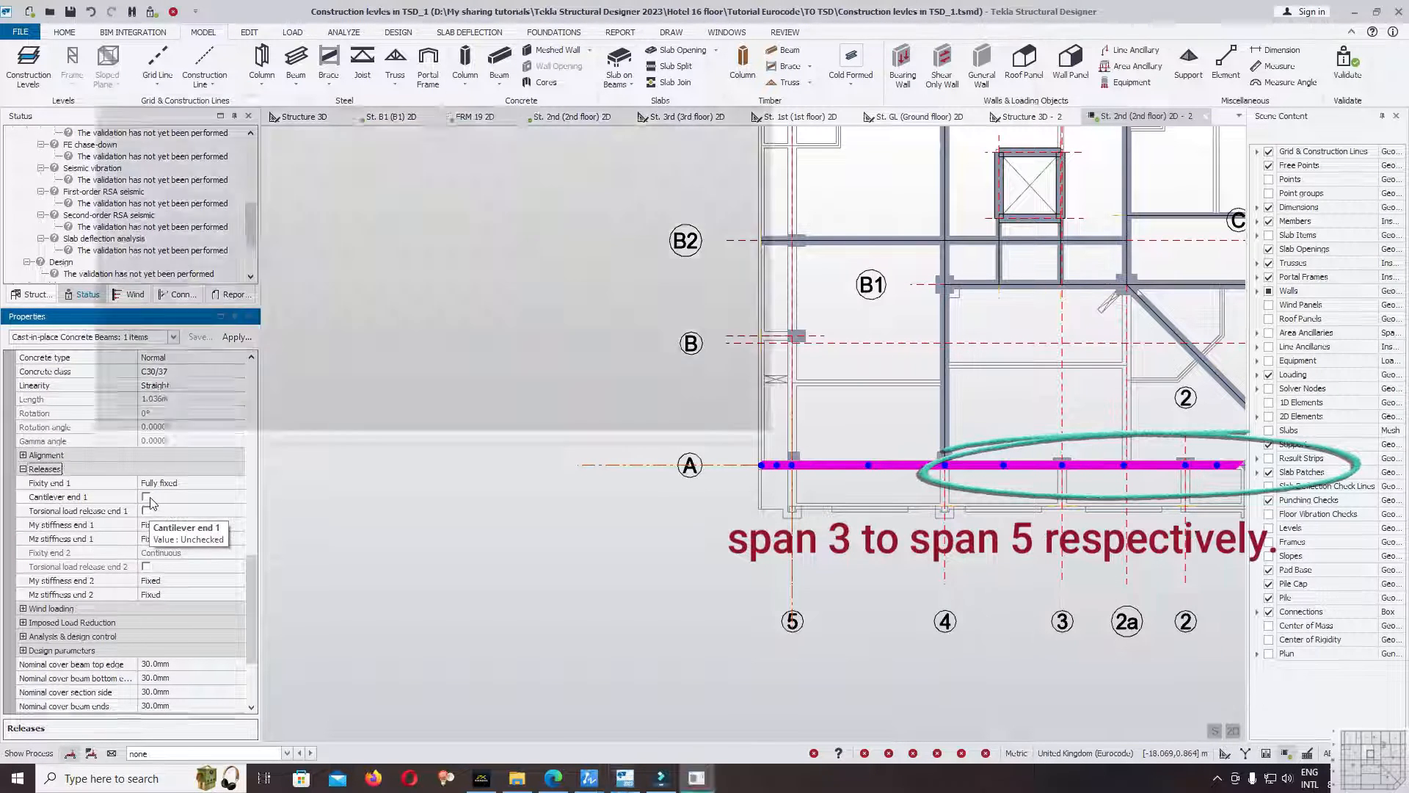
click(442, 403)
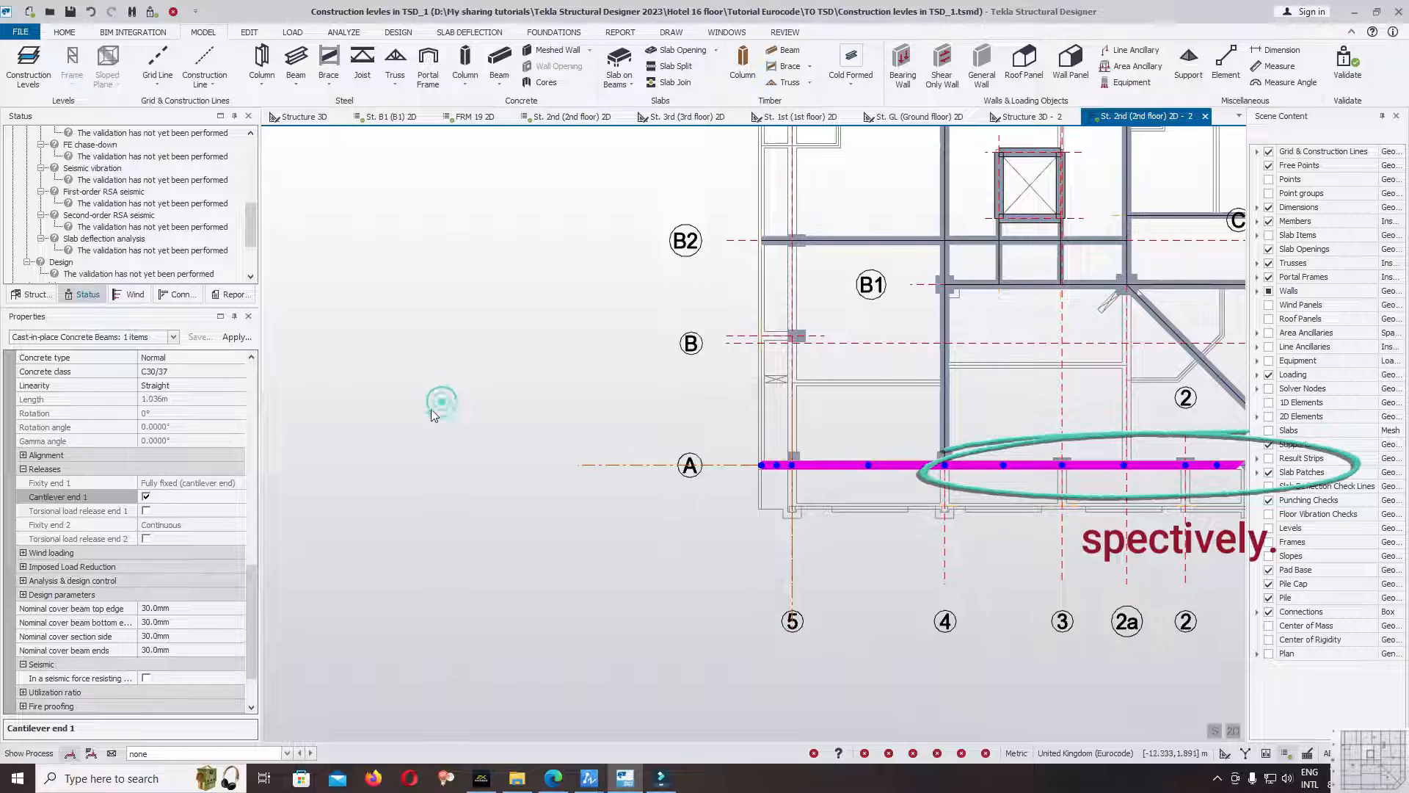
Validate the model again after setting the gridline A cantilever end, and review the model and analysis status.
scroll(286, 359, down, 3)
drag(255, 229, 253, 160)
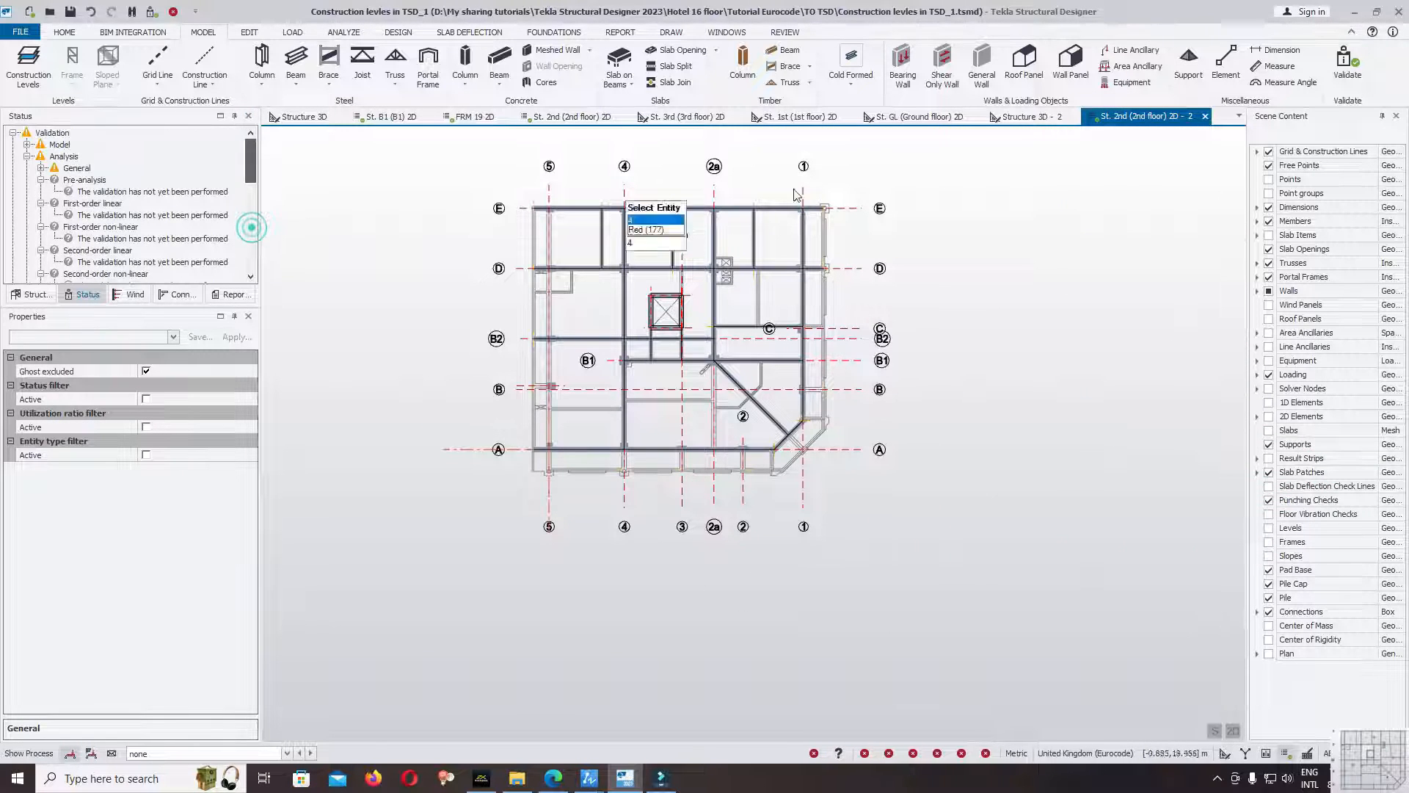
click(1349, 71)
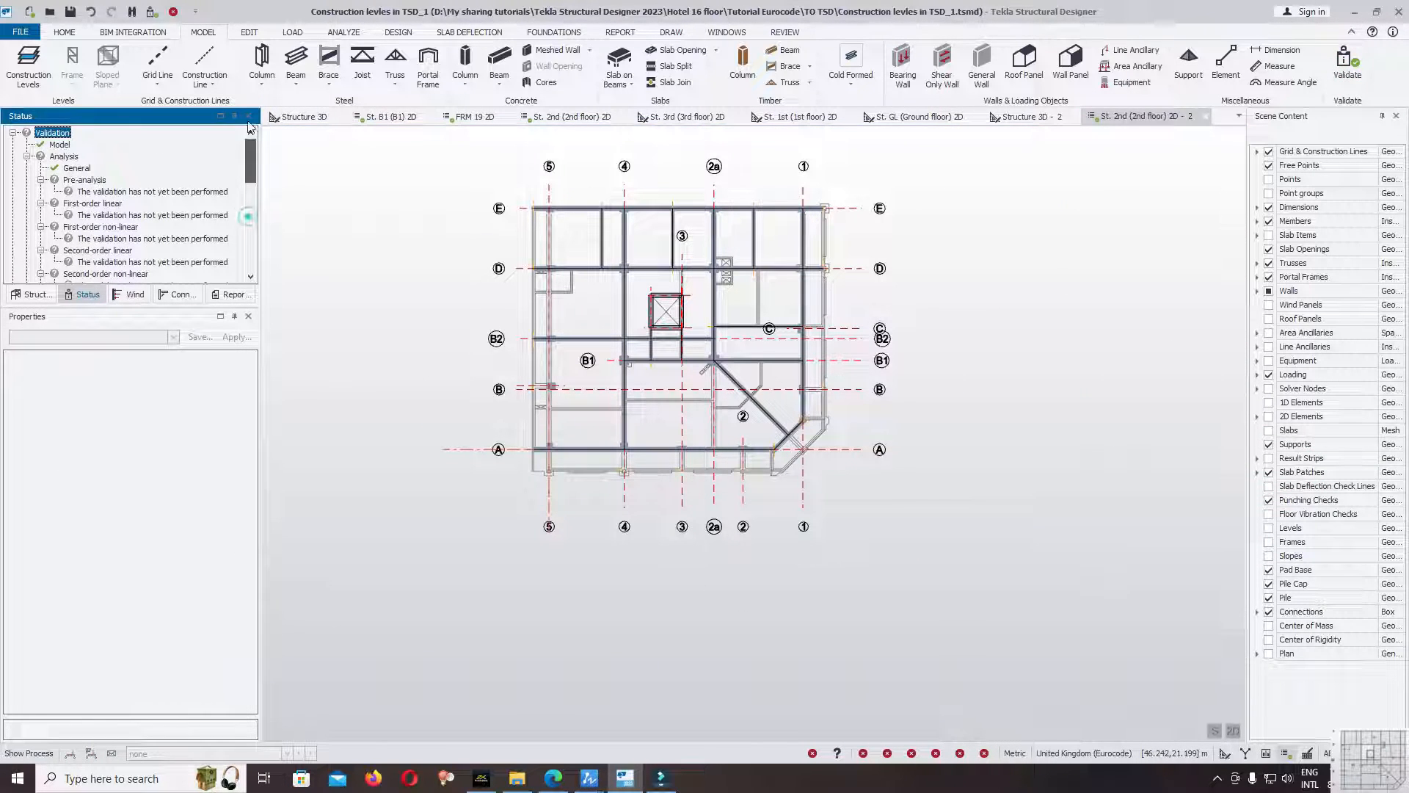
middle_drag(733, 493, 734, 496)
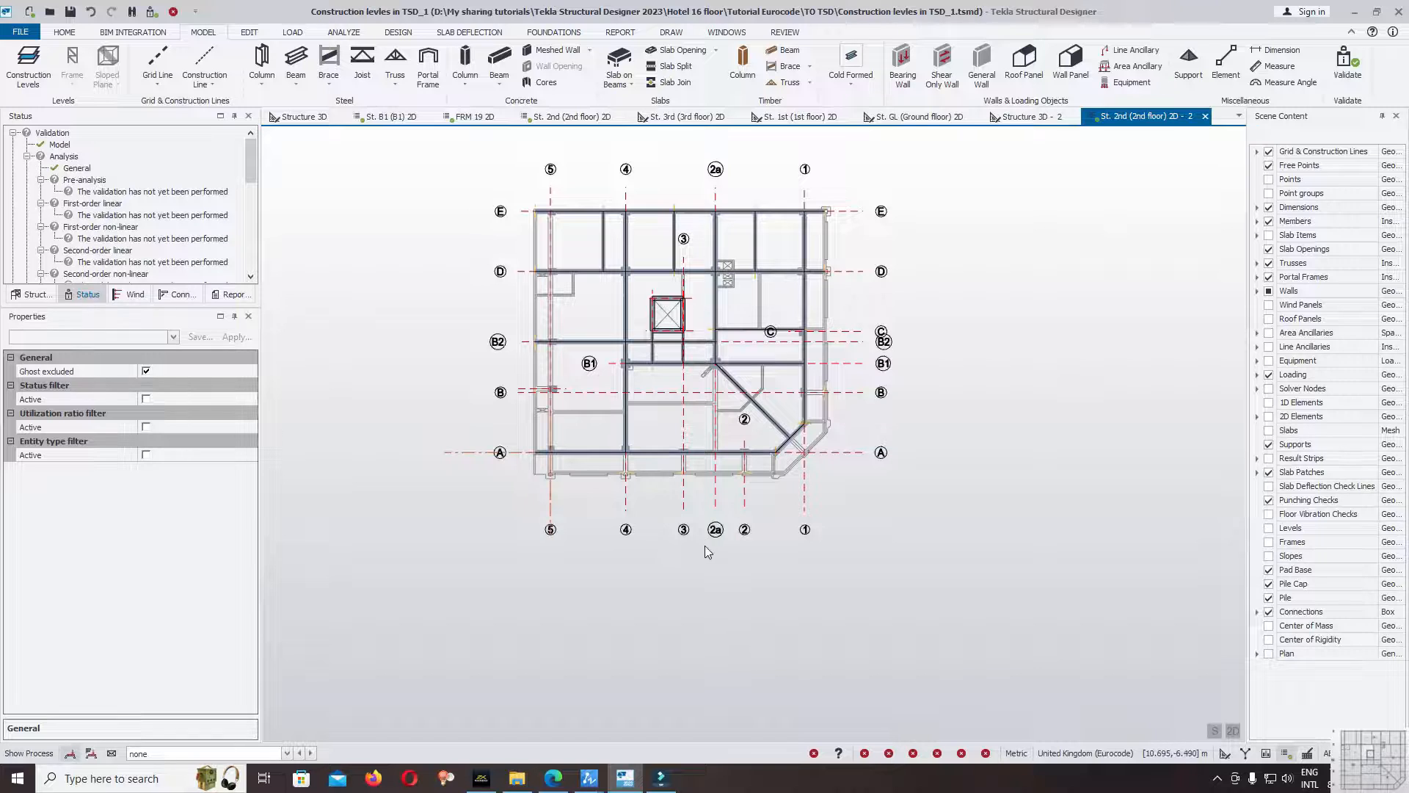
click(702, 566)
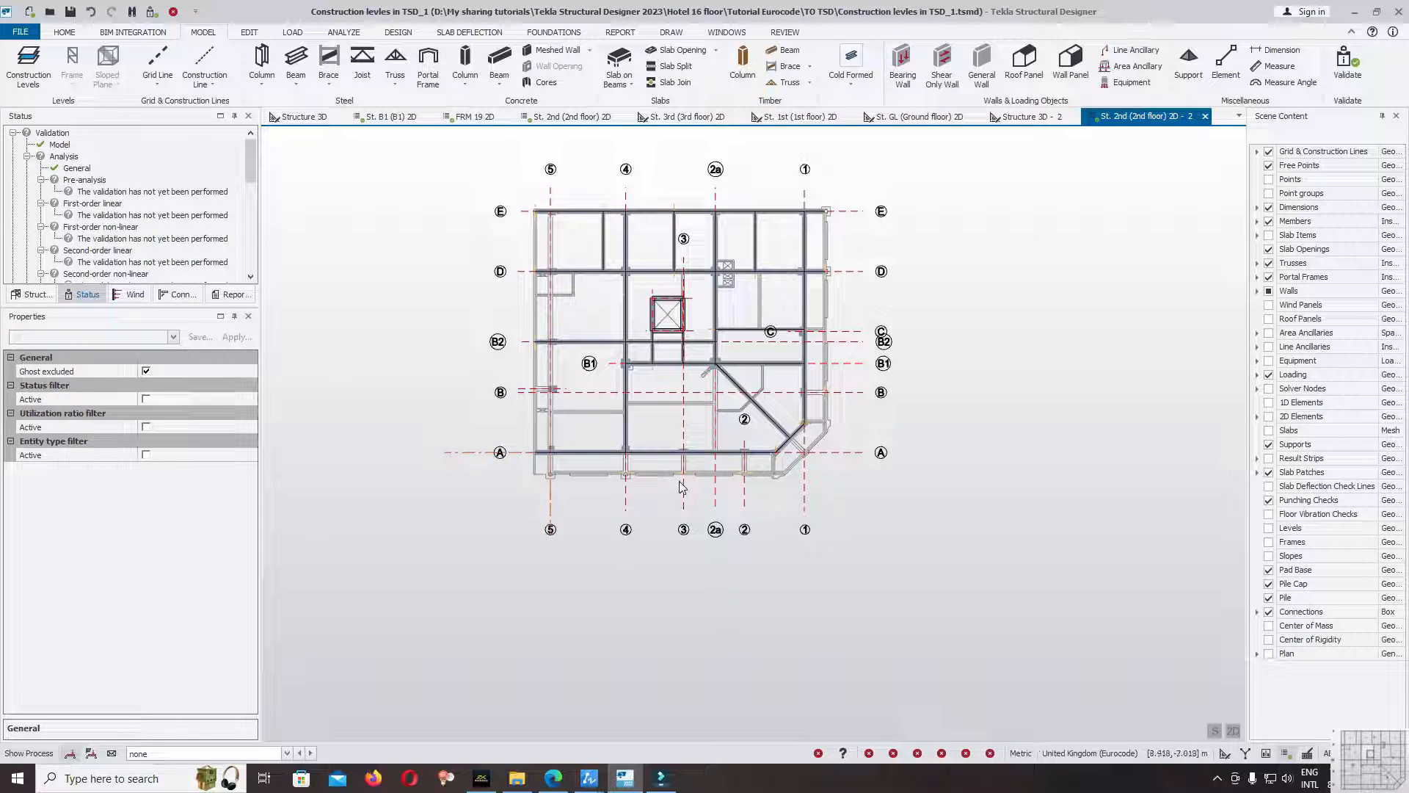
Start a continuous B30x50cm beam along gridline 5 from the slab edge point 1.400 m beyond gridline A through the gridline A column.
scroll(640, 416, up, 3)
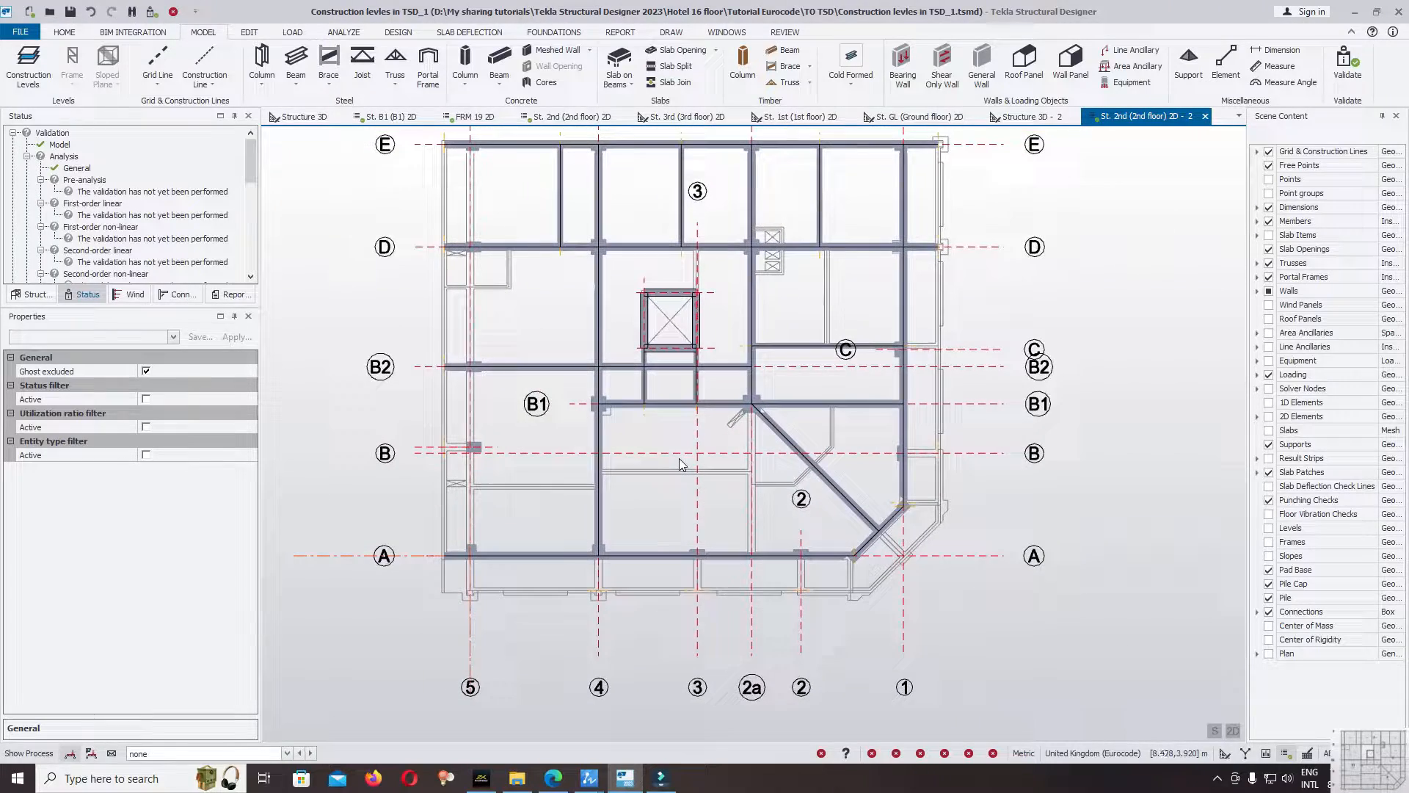
scroll(688, 467, down, 3)
click(501, 58)
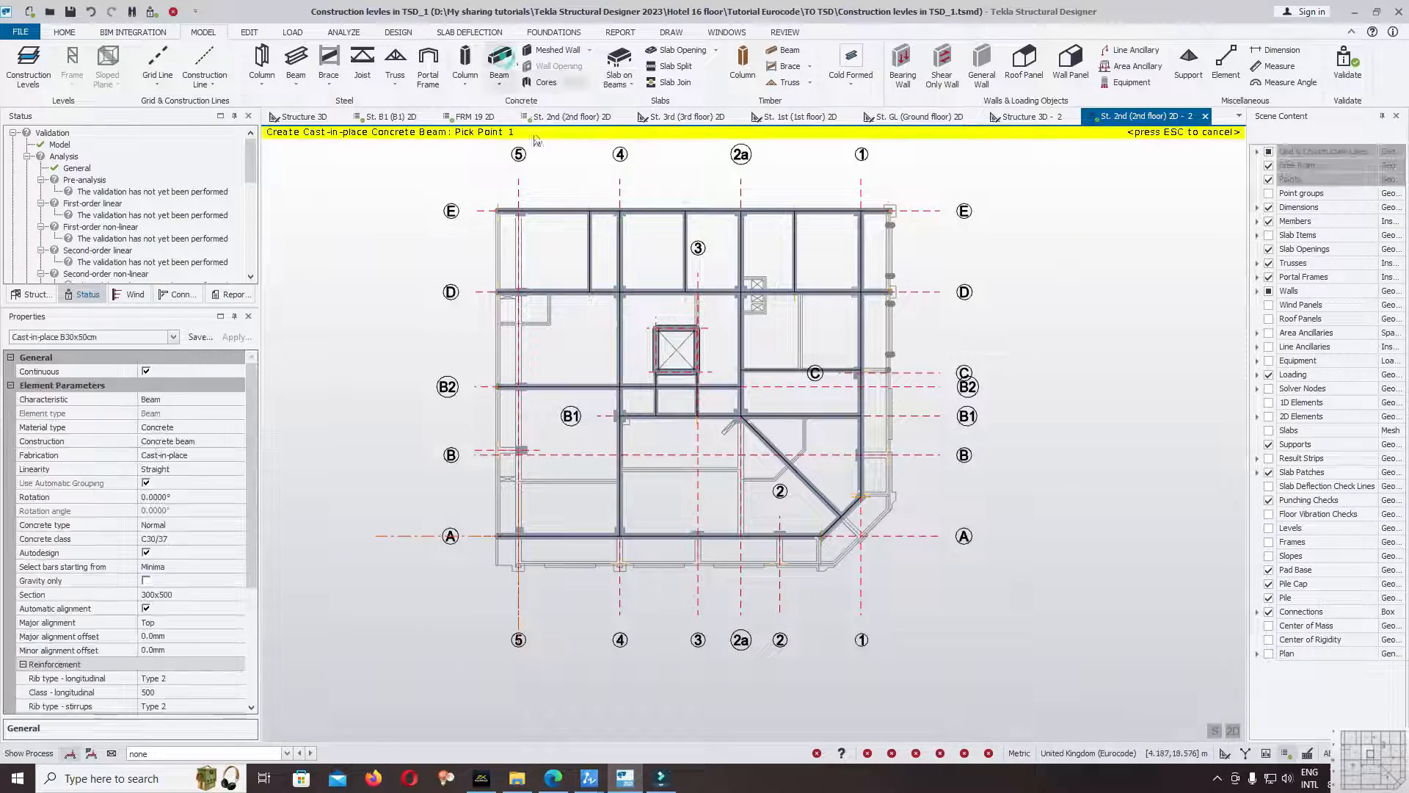
scroll(577, 411, up, 4)
scroll(569, 463, up, 5)
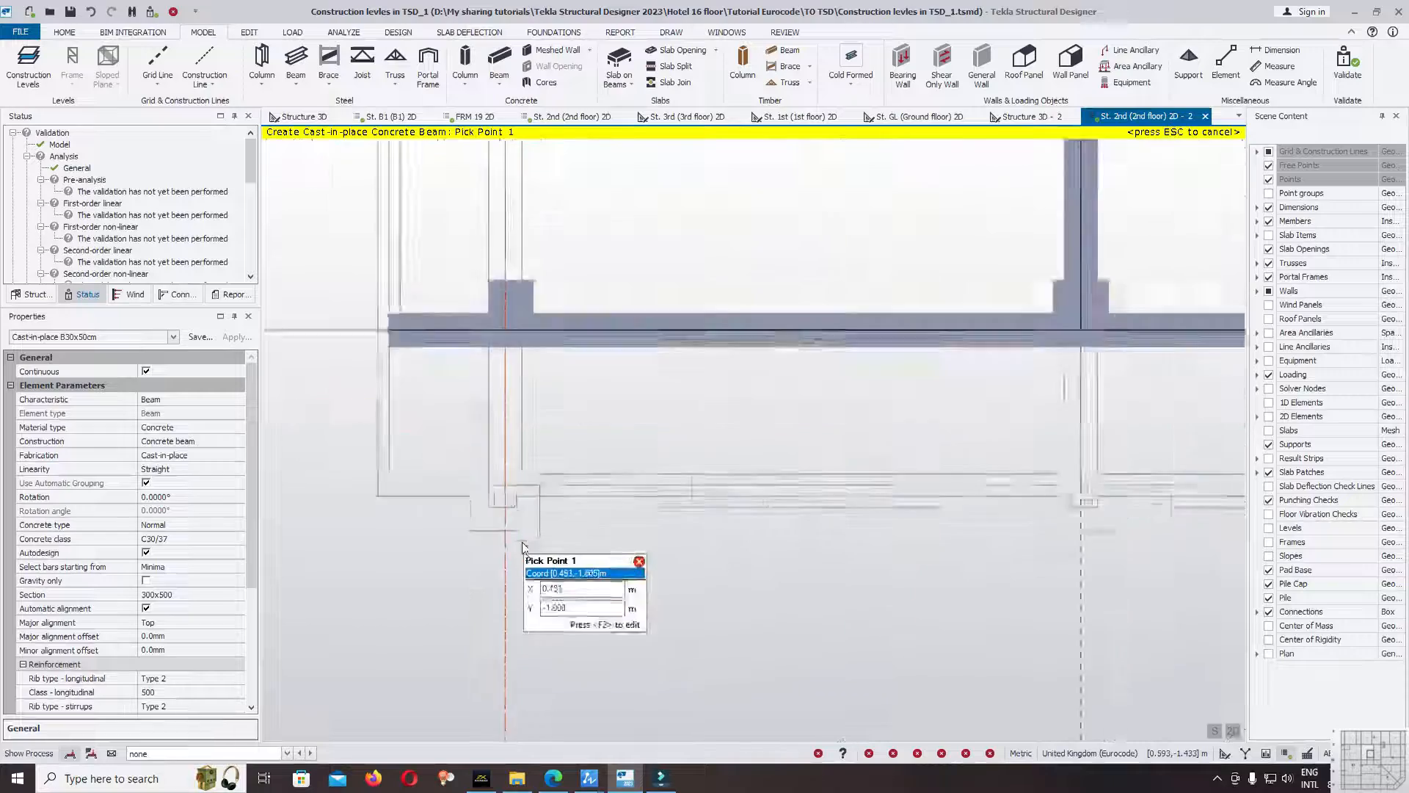
click(498, 466)
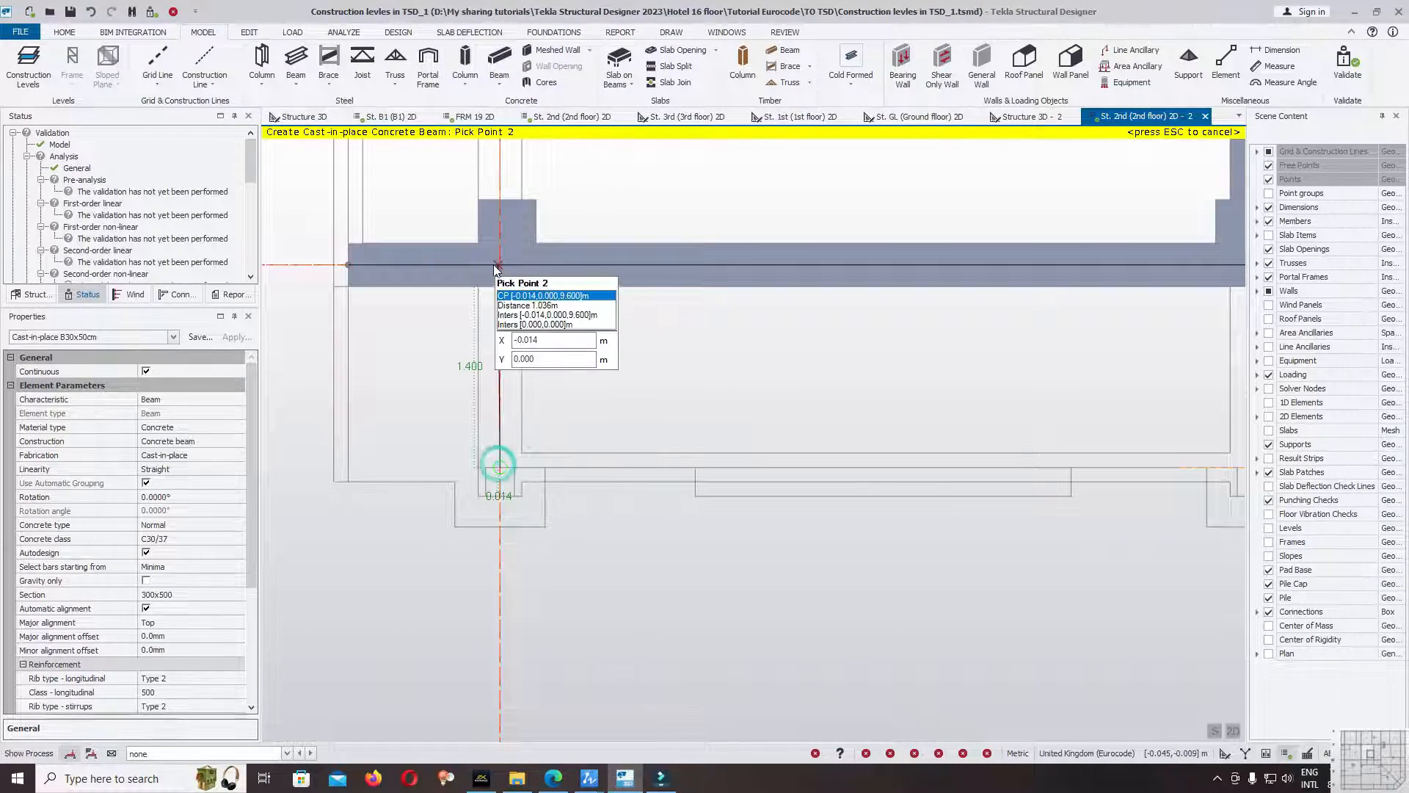
scroll(492, 572, down, 5)
scroll(499, 338, up, 4)
click(497, 336)
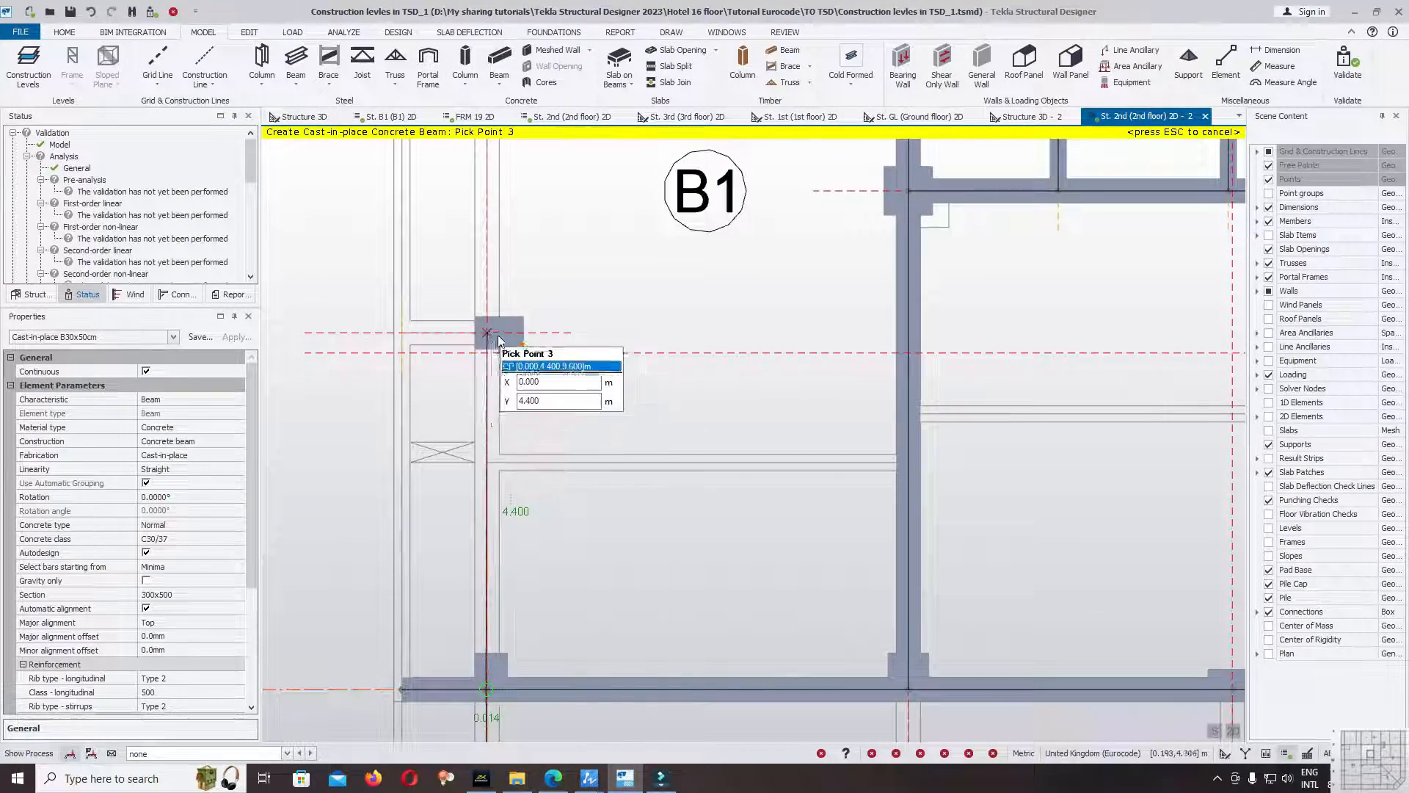
Continue the gridline 5 beam through the columns at gridlines B, B2 and D to the gridline E column, and finish the beam.
click(491, 327)
middle_drag(530, 257, 564, 506)
click(523, 321)
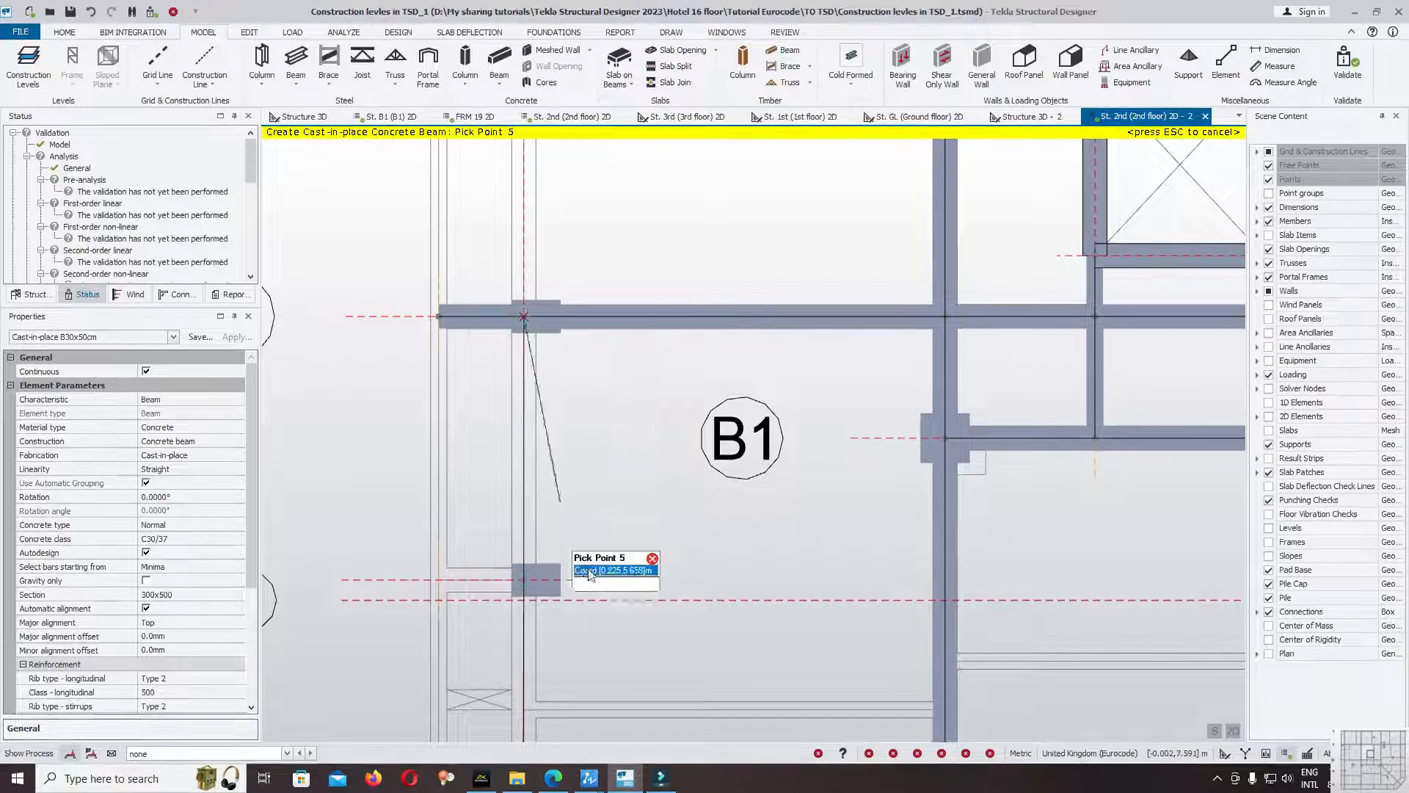
scroll(603, 576, down, 4)
scroll(586, 292, up, 7)
click(521, 225)
scroll(630, 606, down, 10)
scroll(602, 367, up, 3)
scroll(600, 366, up, 3)
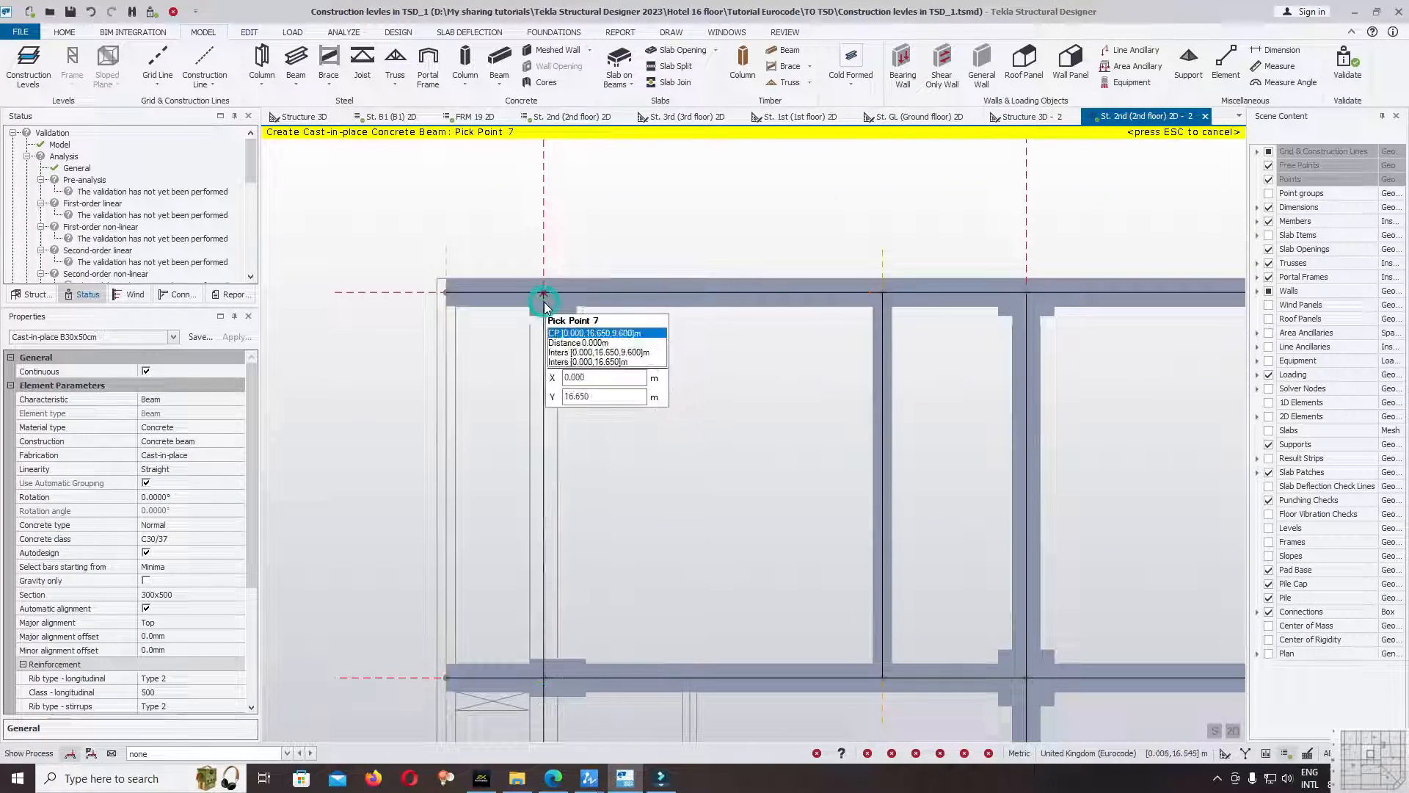
click(543, 303)
Draw a B30x50cm overhang beam on gridline 4 from the slab edge point (5.200, -1.400) to the gridline A column.
scroll(761, 192, down, 6)
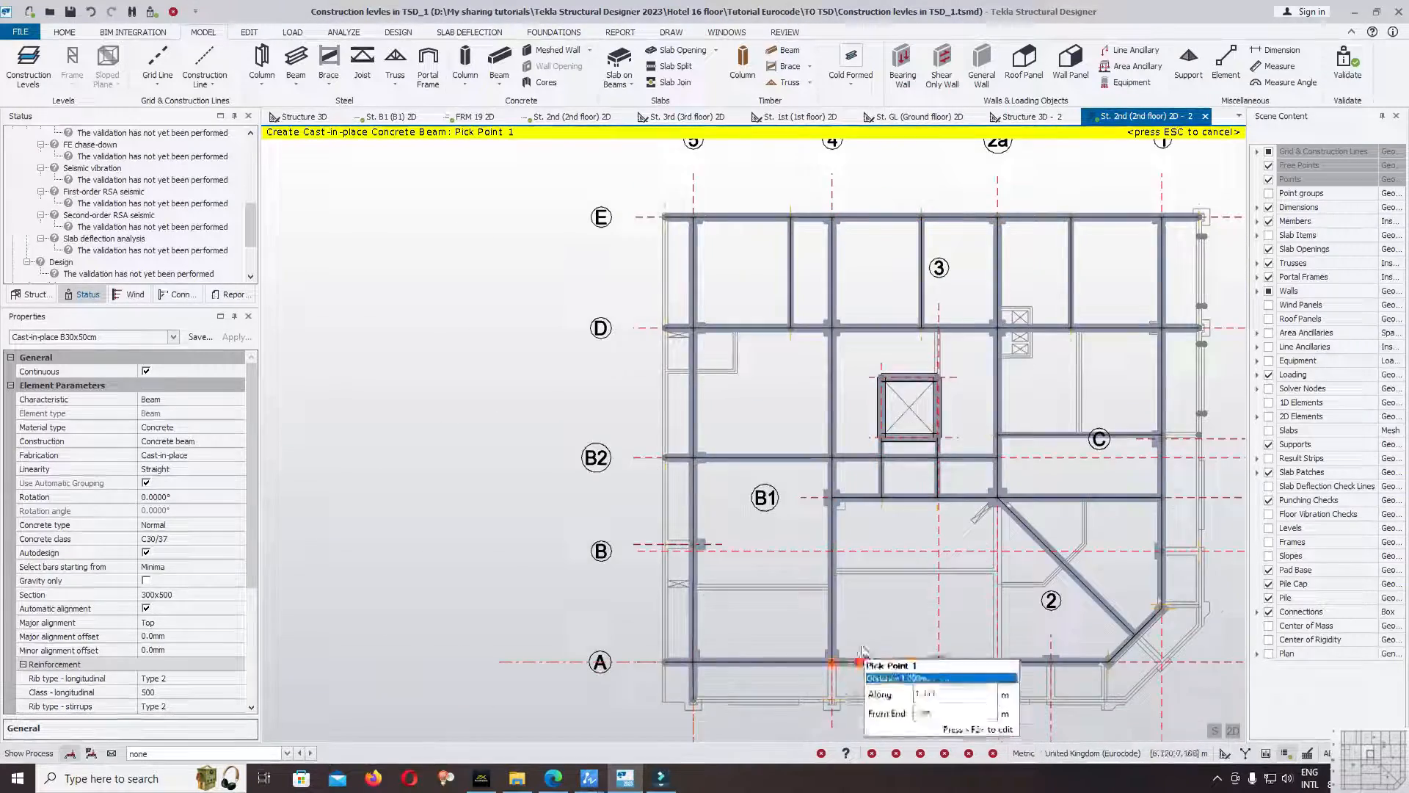
scroll(851, 711, up, 4)
middle_drag(850, 713, 828, 438)
scroll(829, 440, up, 1)
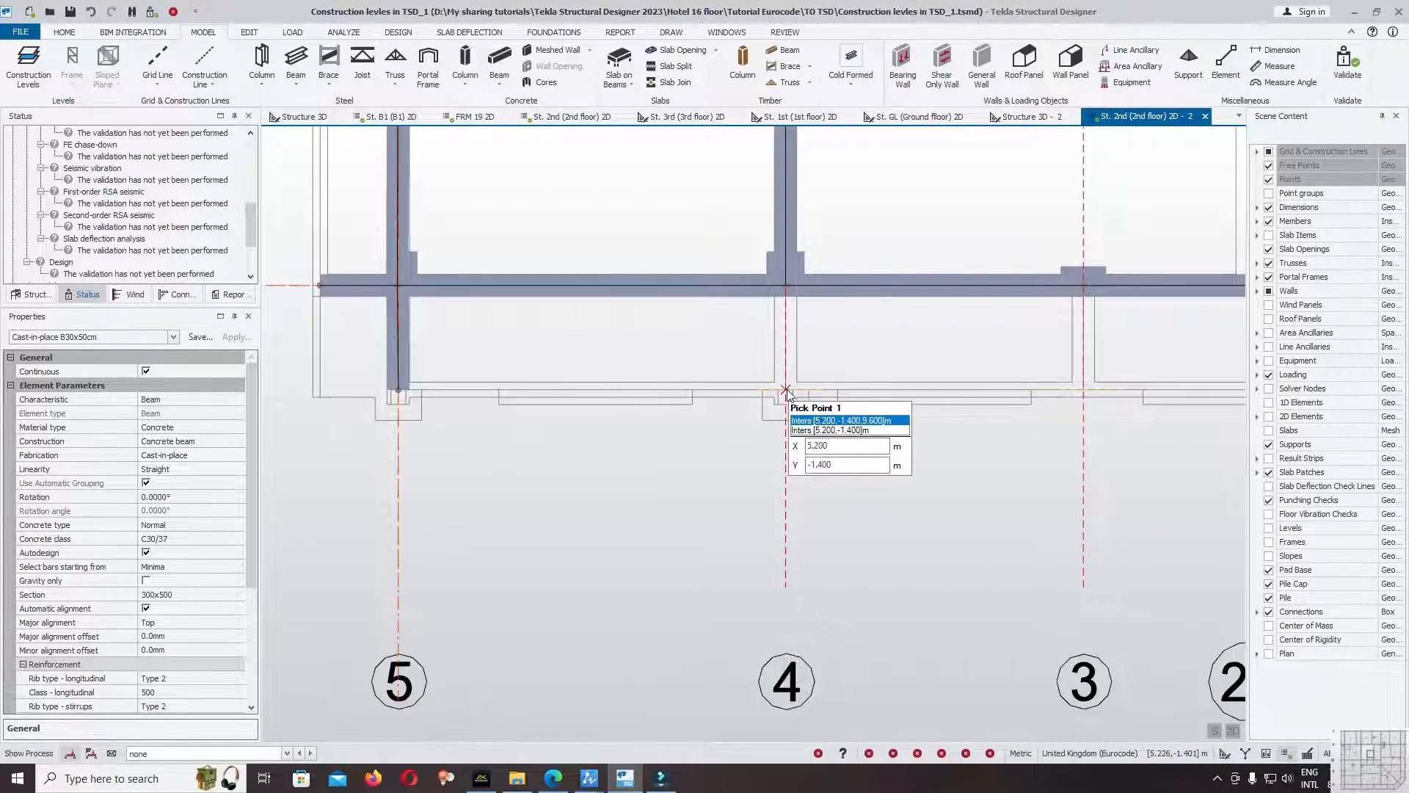
click(785, 391)
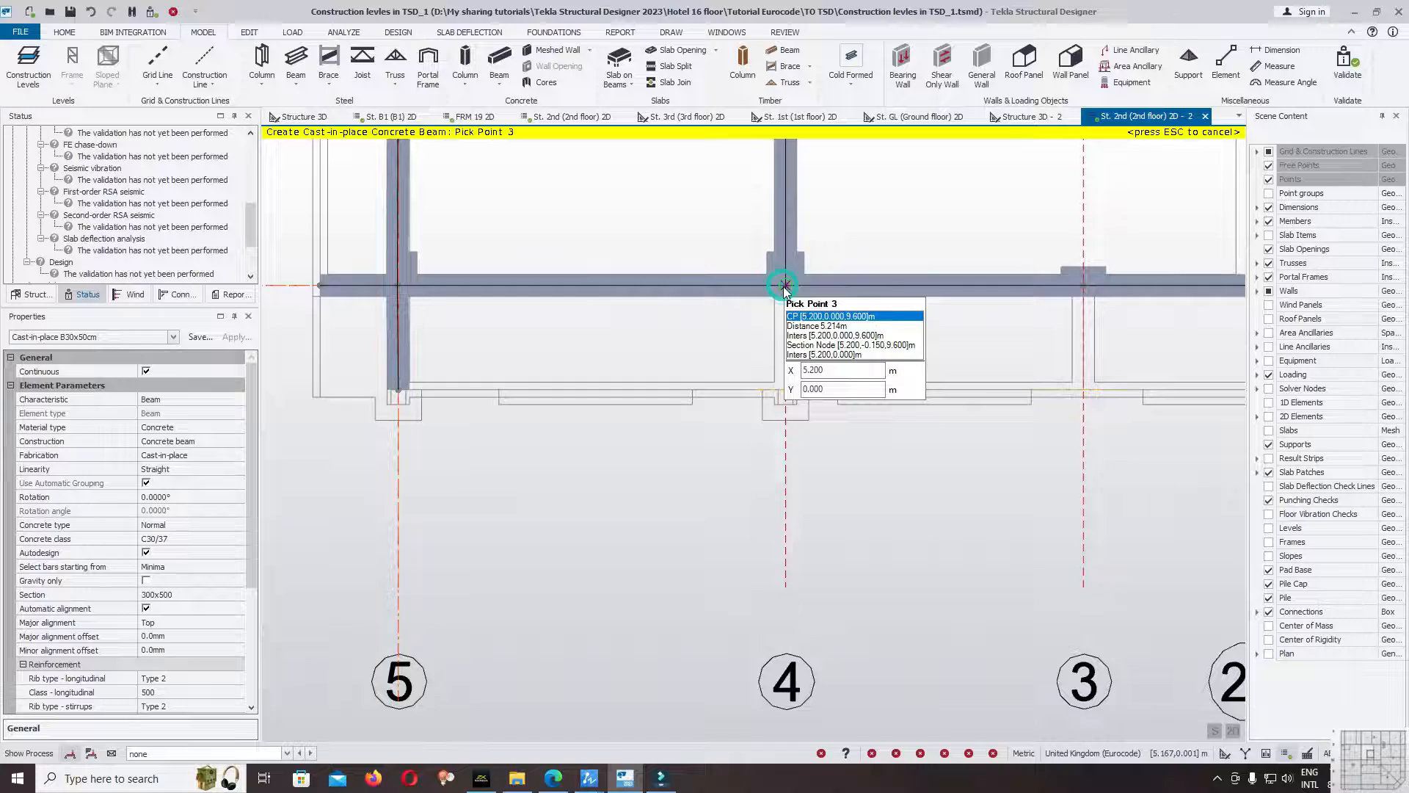
click(786, 286)
Draw a 1.400 m B30x50cm overhang beam on gridline 3 from the slab edge to the gridline A column.
scroll(910, 573, down, 5)
scroll(918, 455, up, 8)
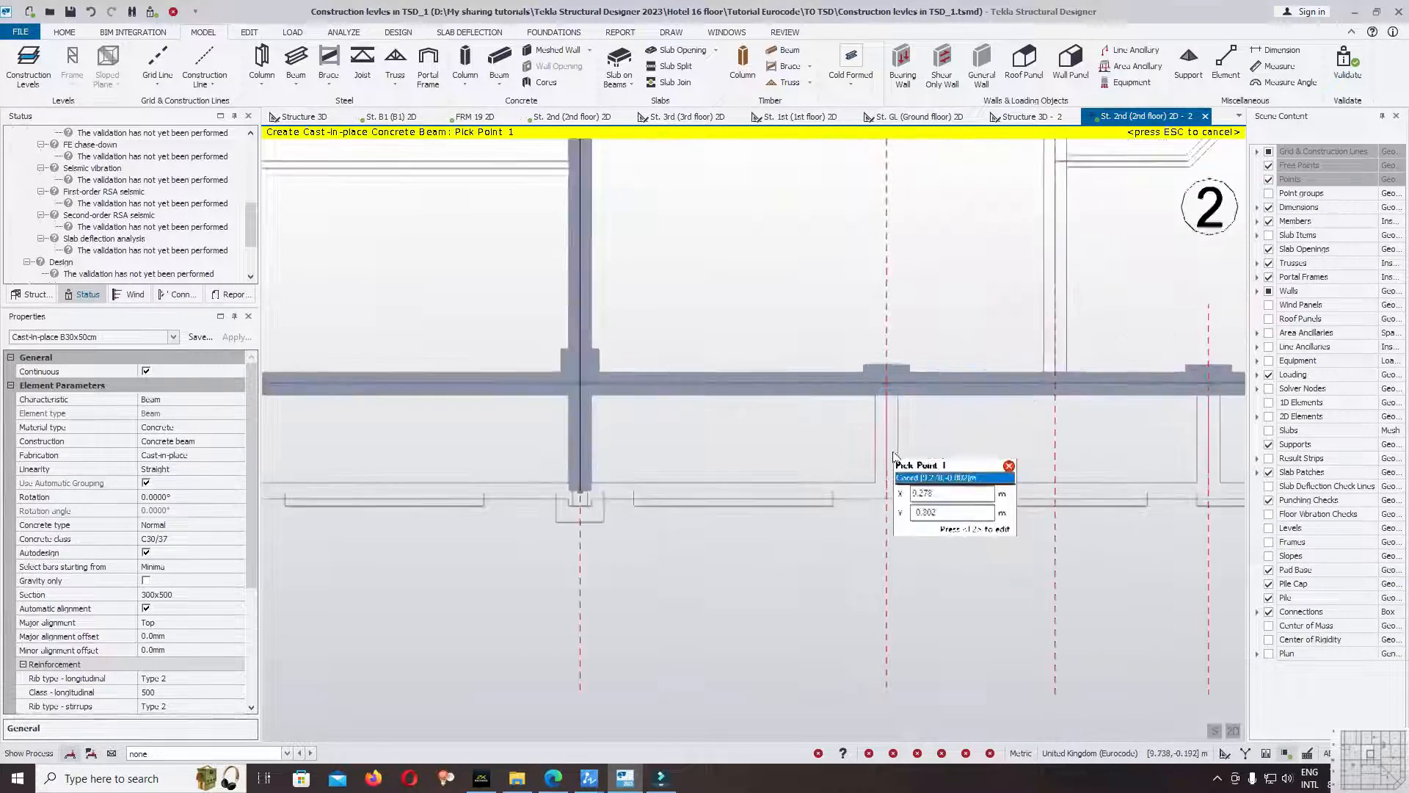
scroll(894, 457, up, 2)
click(883, 519)
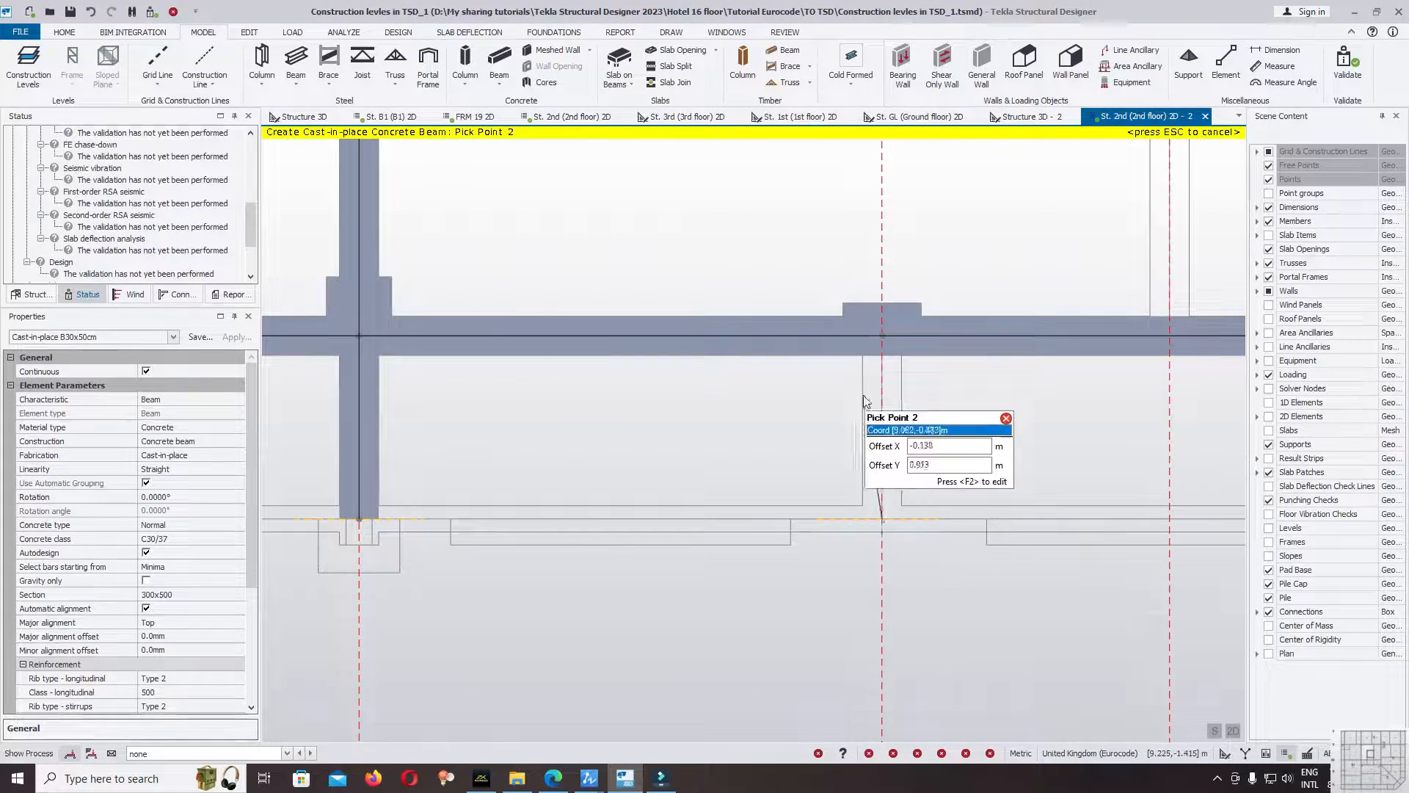
click(877, 335)
Draw a B30x50cm beam along gridline 2a from the column at gridline B1 to the gridline A beam, and end the beam command.
scroll(771, 470, down, 12)
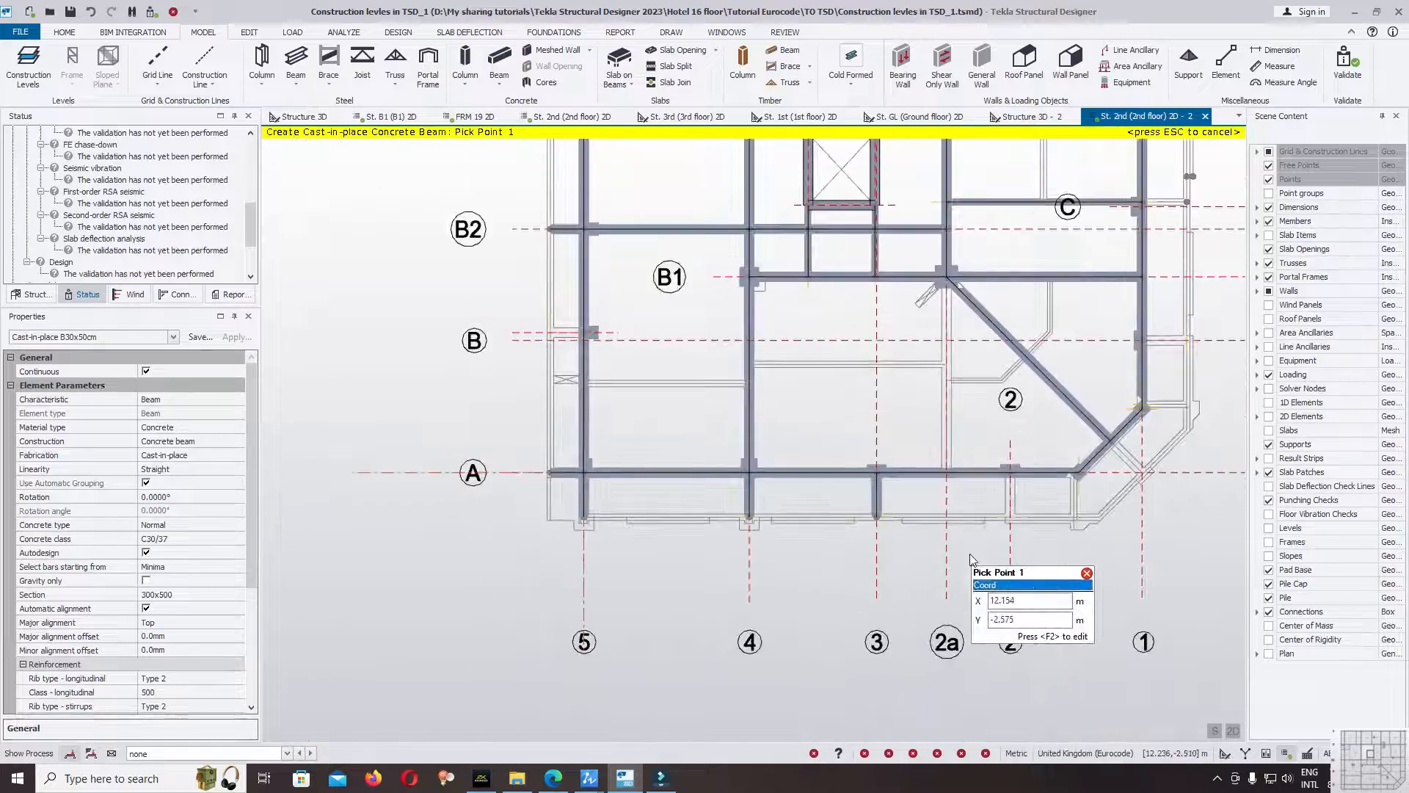
scroll(960, 540, up, 5)
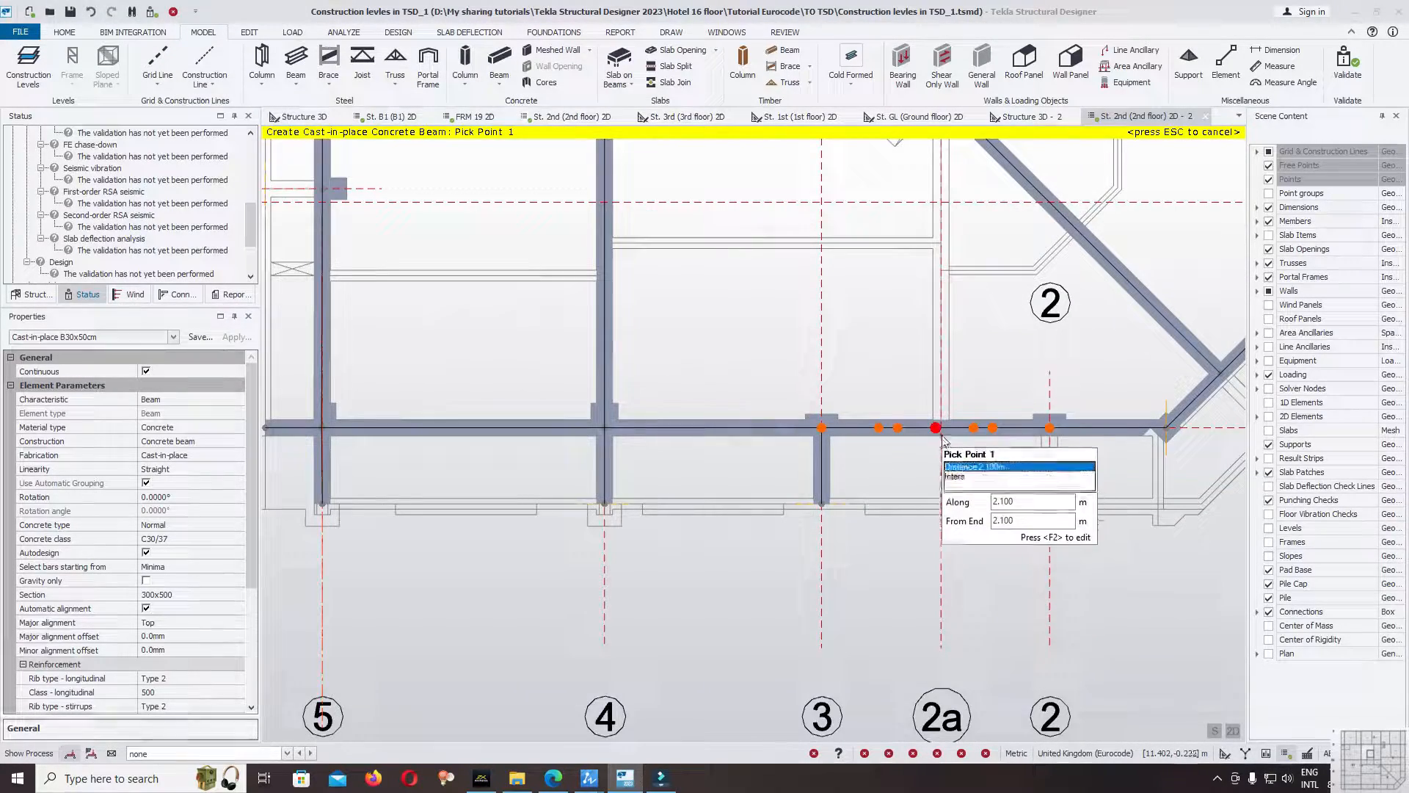
scroll(947, 430, up, 2)
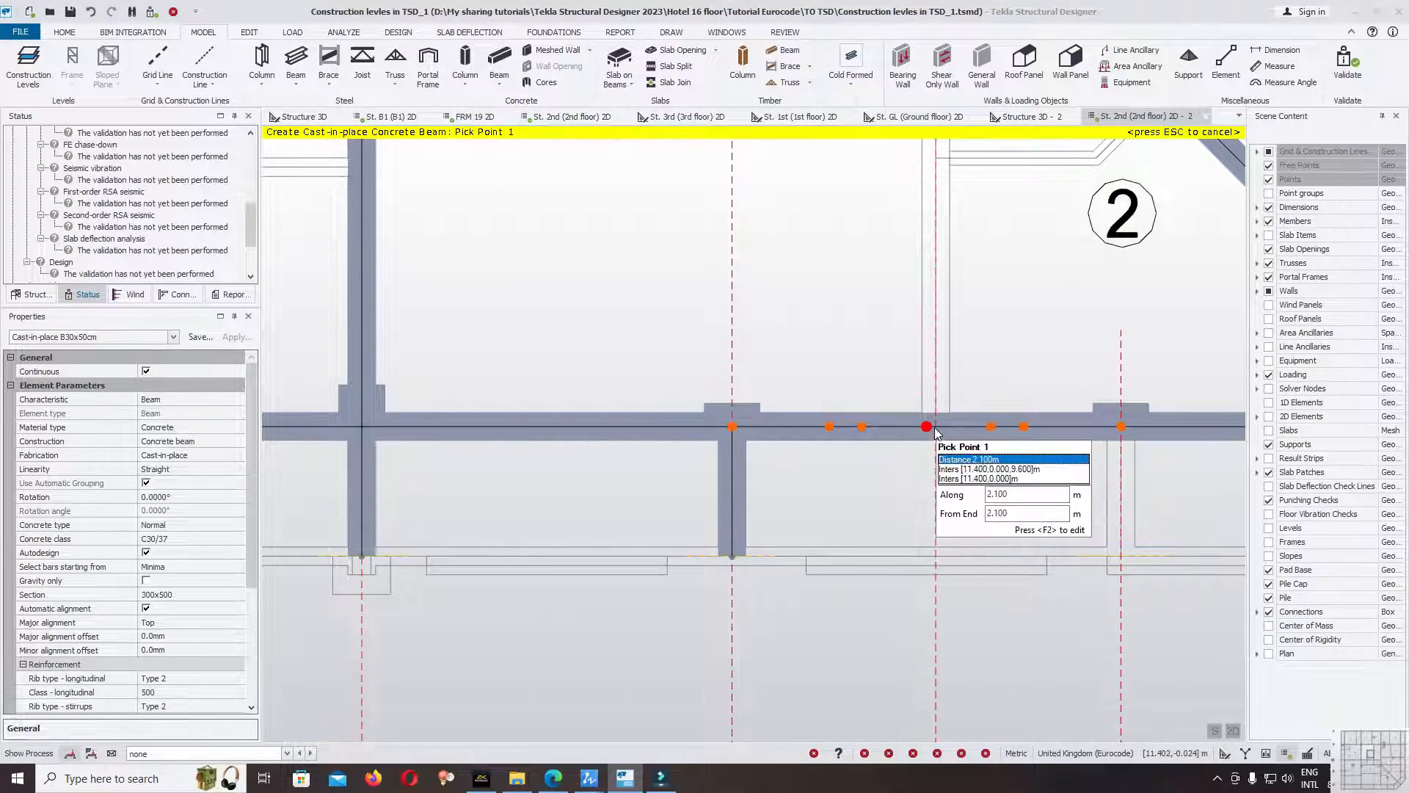
scroll(935, 431, down, 4)
click(934, 267)
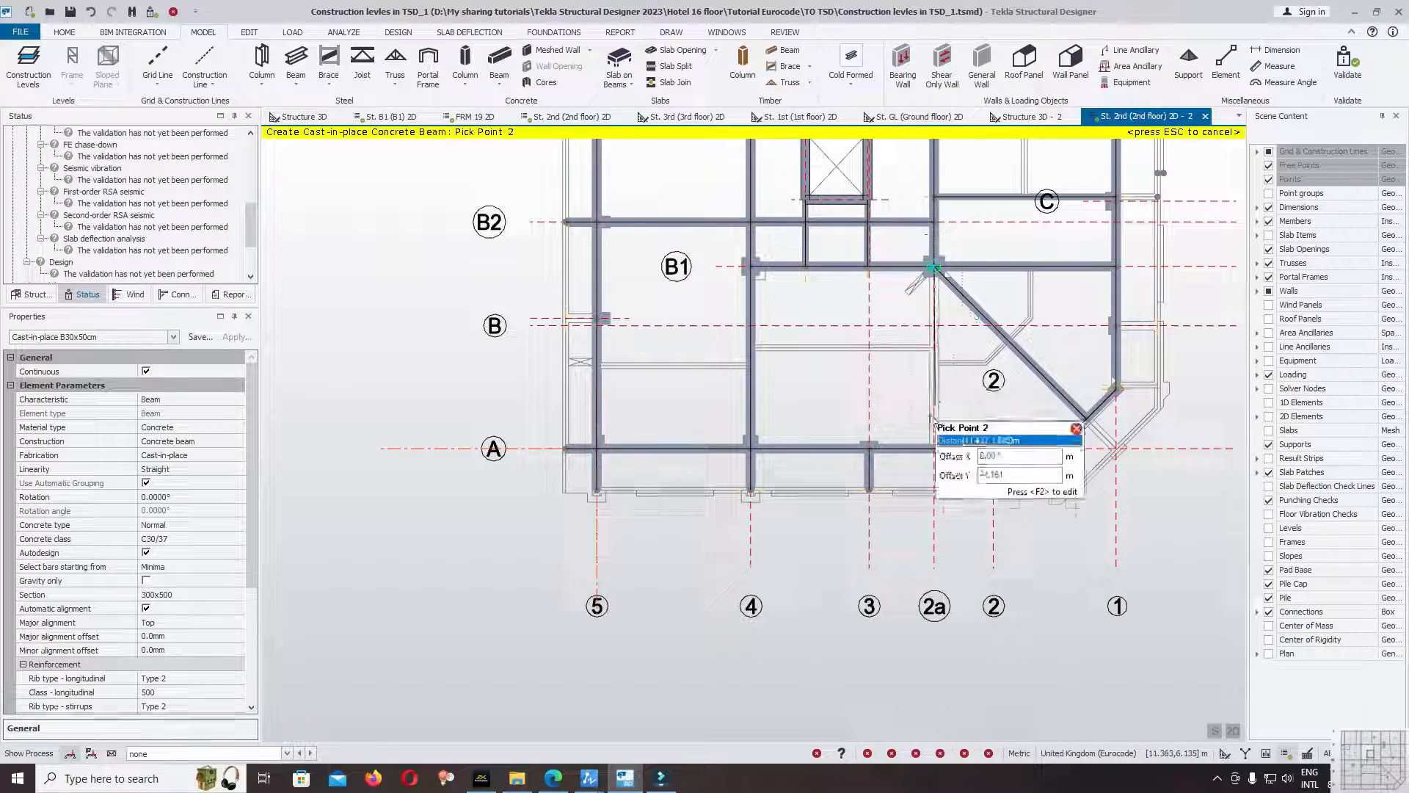
scroll(930, 451, up, 4)
click(944, 426)
scroll(896, 502, down, 2)
scroll(896, 503, down, 3)
key(Escape)
Set end 1 as a cantilever end in the releases of the overhang beams on gridlines 4 and 3.
click(711, 543)
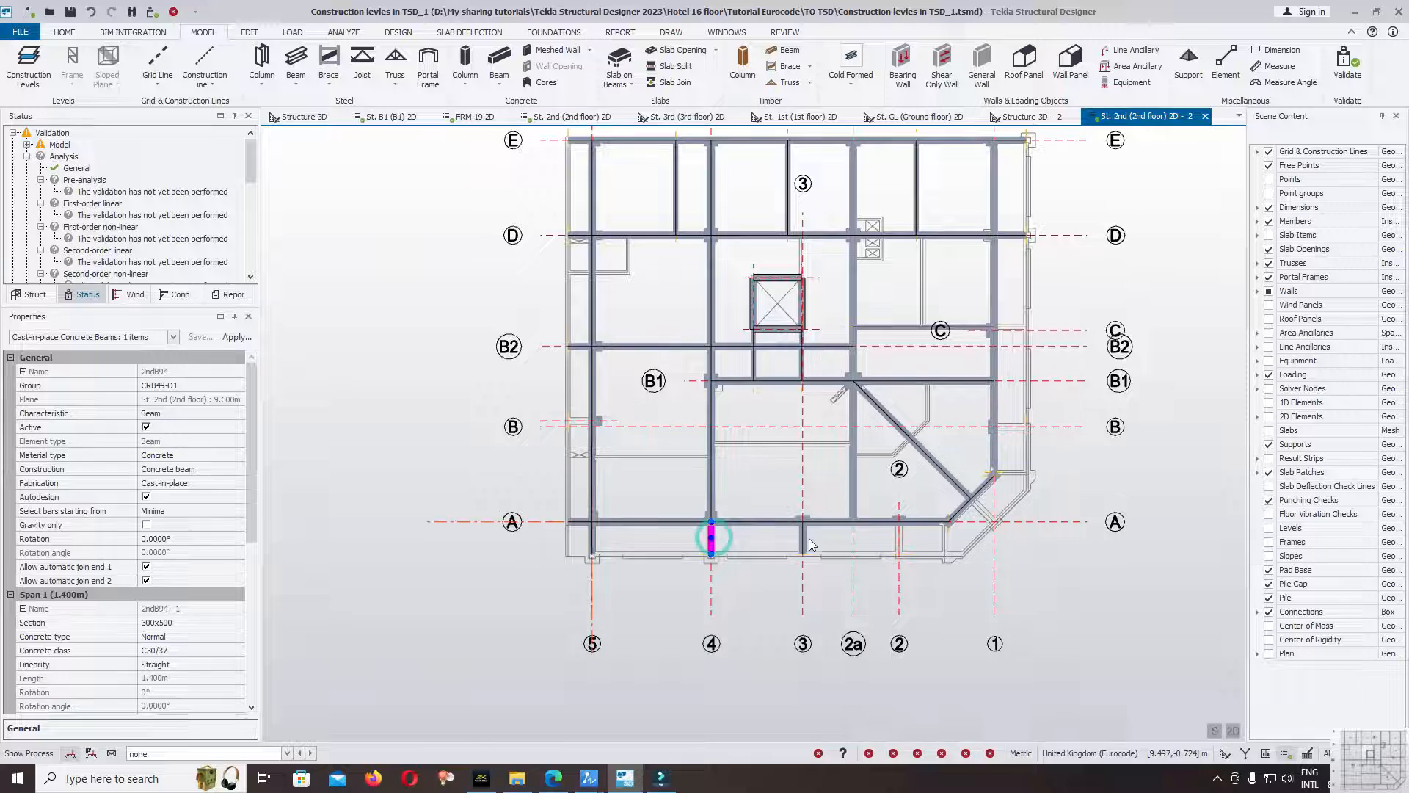
ctrl+click(806, 544)
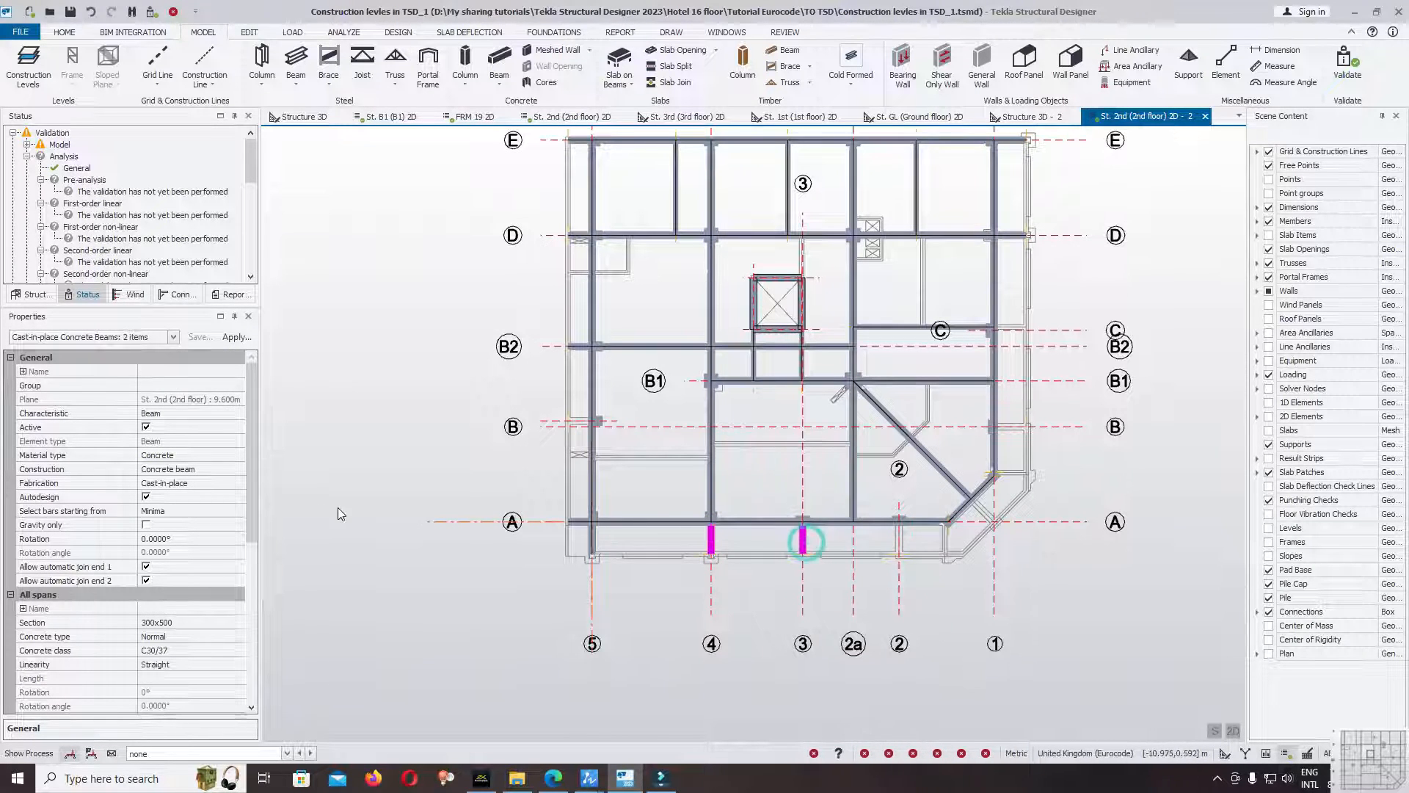
drag(252, 462, 268, 576)
click(24, 524)
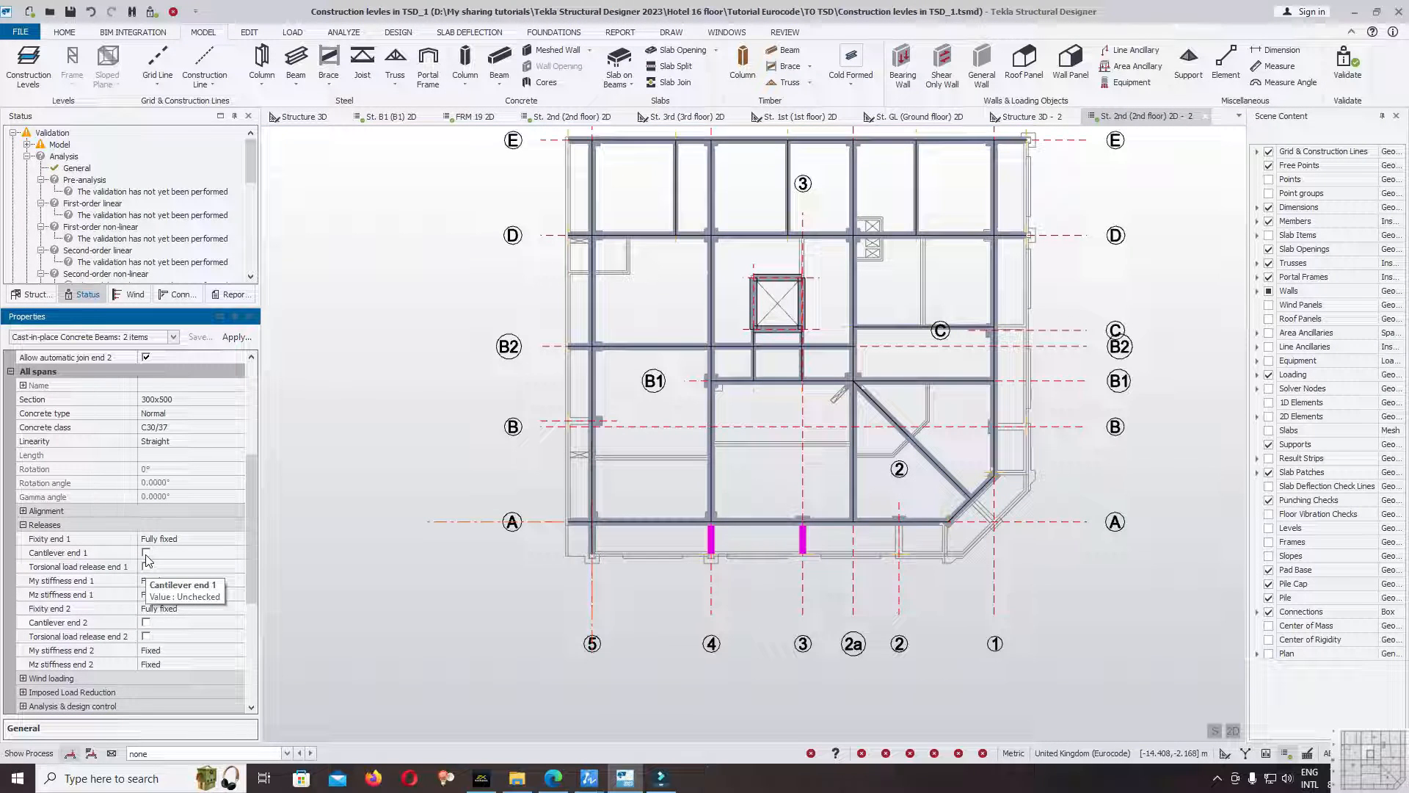
click(145, 552)
Validate the model with the new cantilever ends, review the status, and save the document.
click(740, 575)
drag(251, 223, 253, 180)
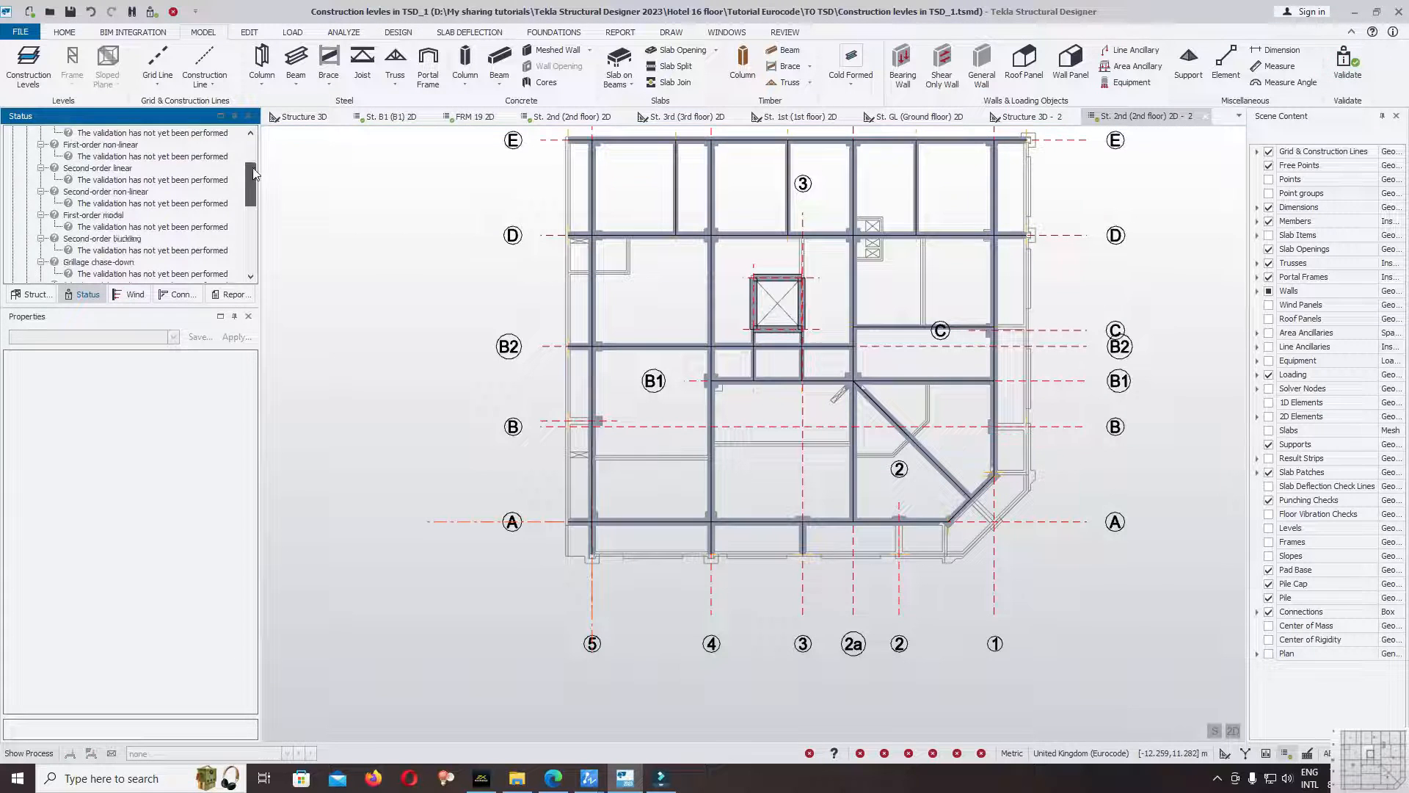
click(425, 279)
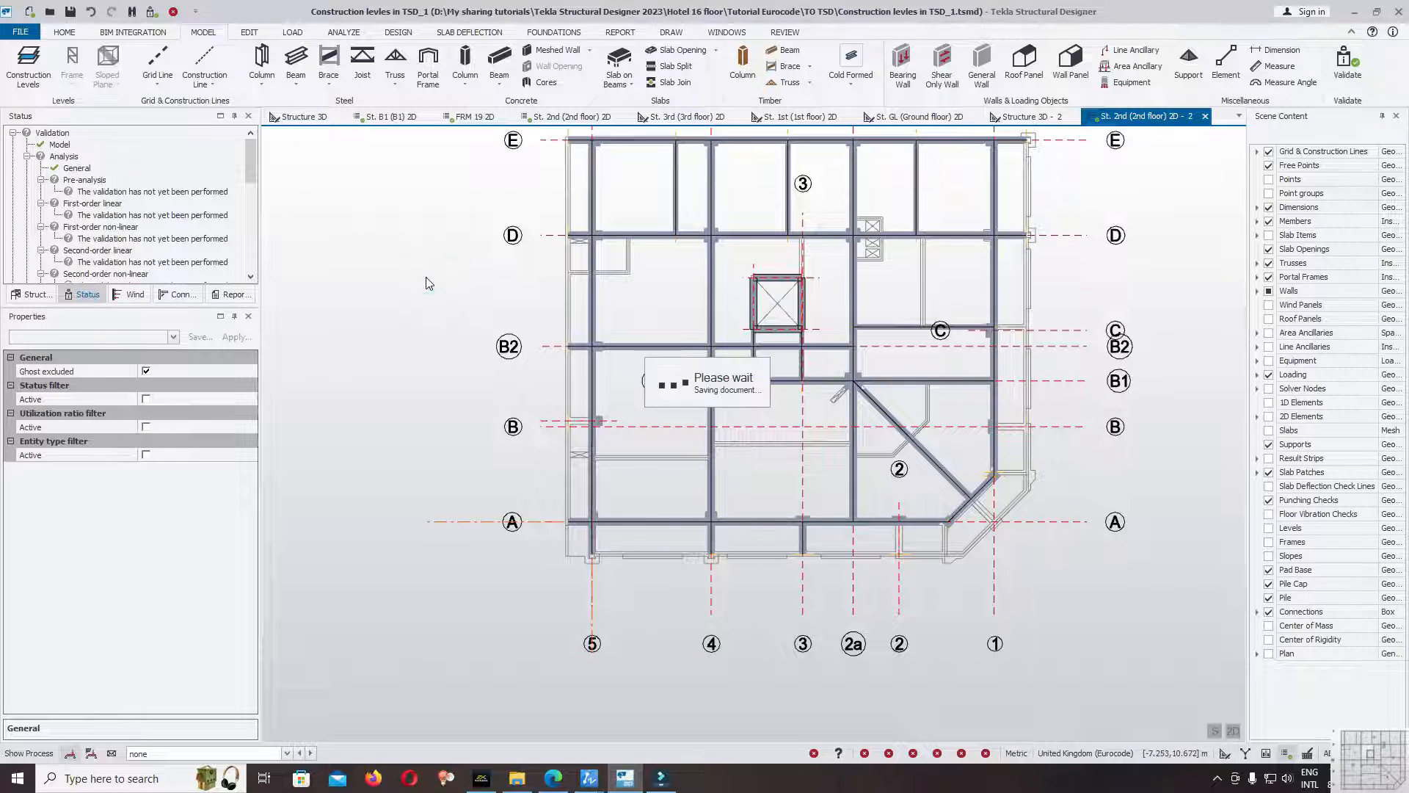
Add a B30x50cm overhang beam on gridline 2 and a B20x40cm one from the slab edge to gridline A, 0.150 m before the rotated corner column.
click(499, 59)
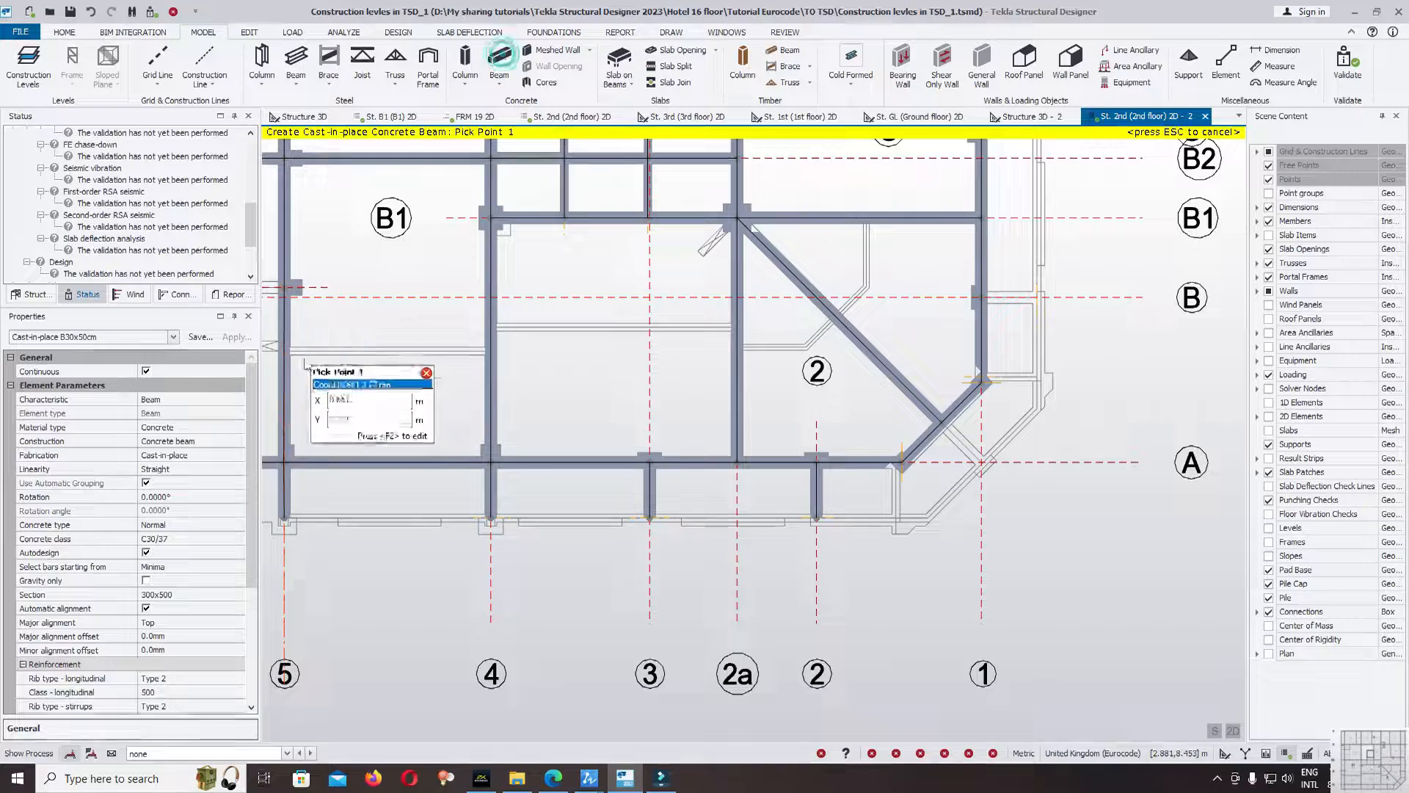
click(95, 337)
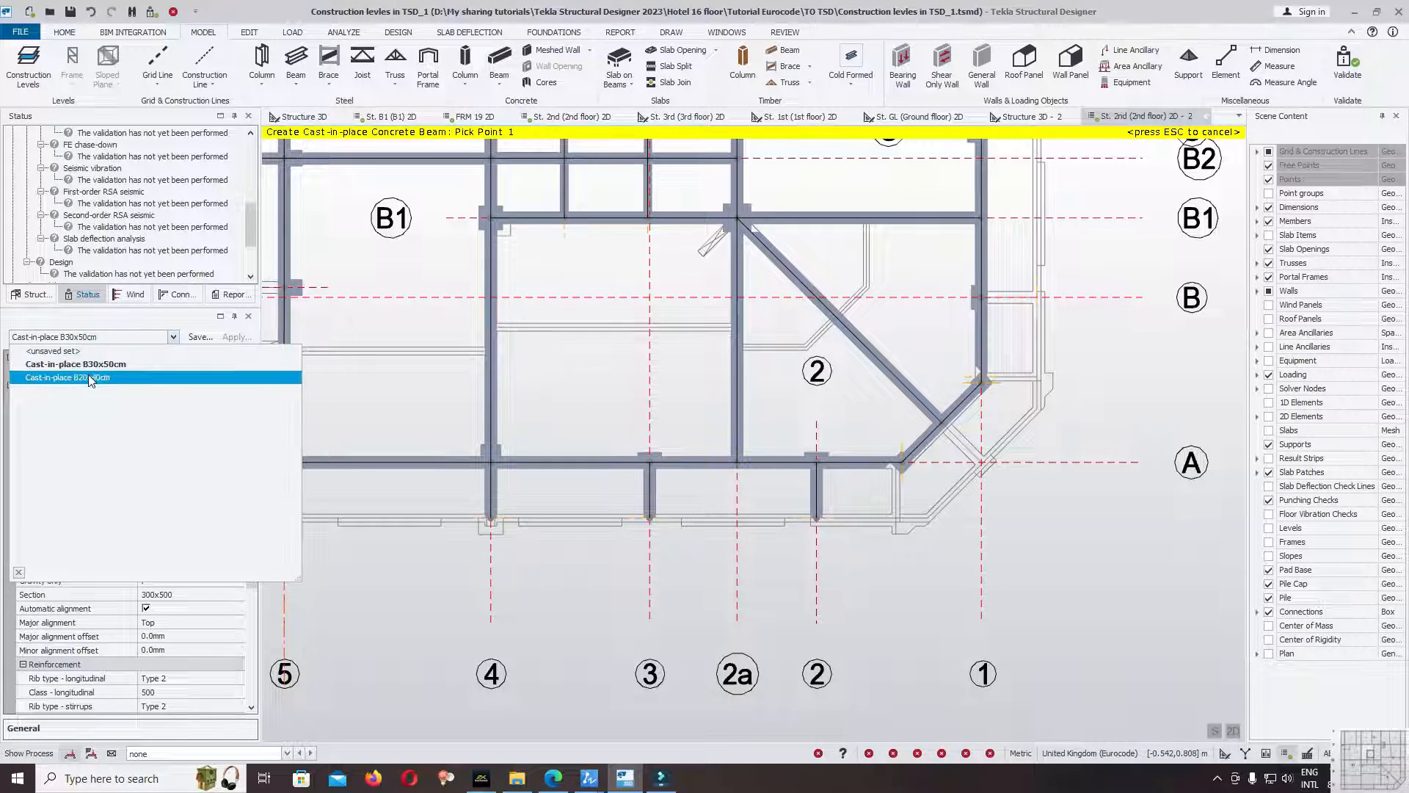
click(88, 378)
scroll(914, 512, up, 5)
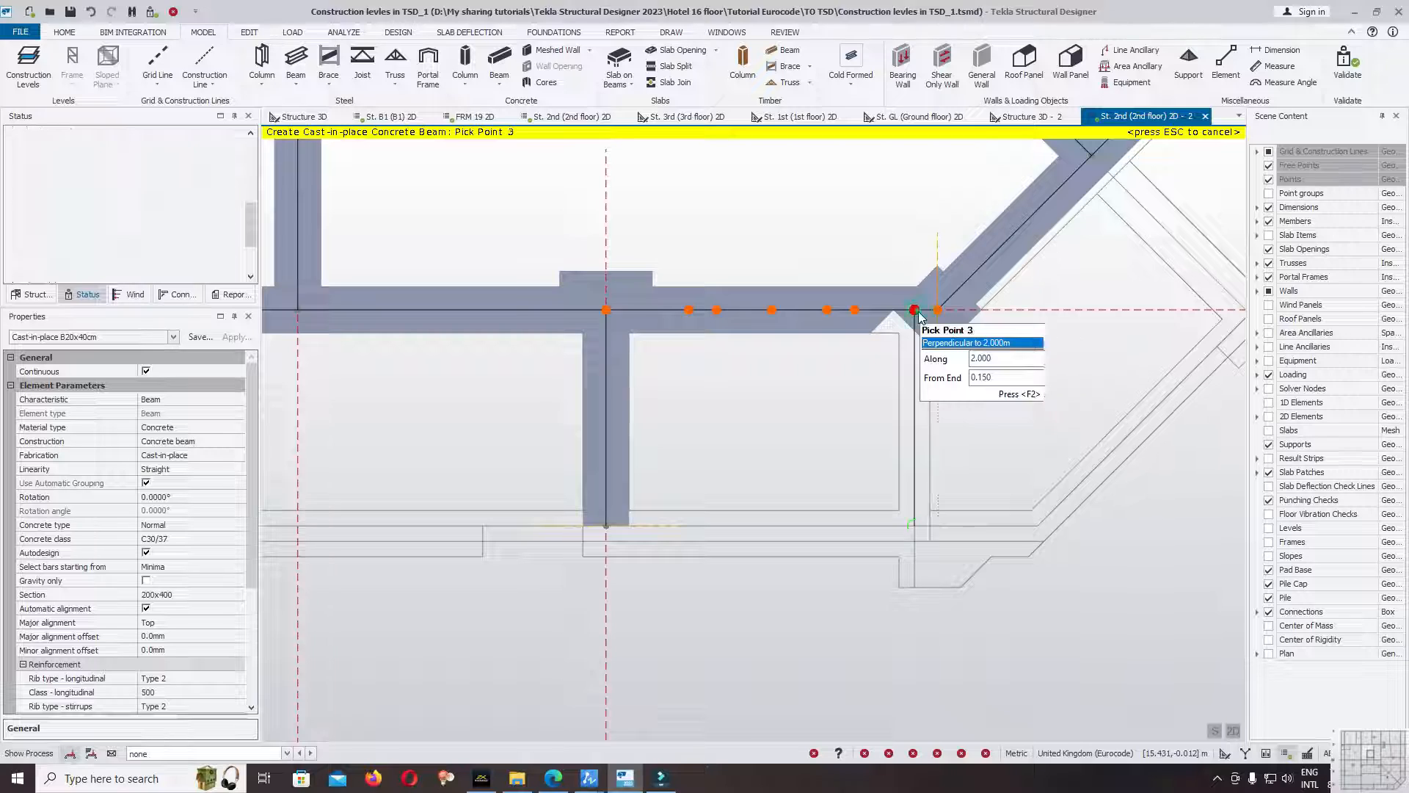
click(914, 309)
Draw a diagonal B20x40cm beam from the slab corner near the gridline A and 1 intersection to the midpoint of the angled beam.
scroll(880, 422, down, 3)
scroll(1114, 358, up, 3)
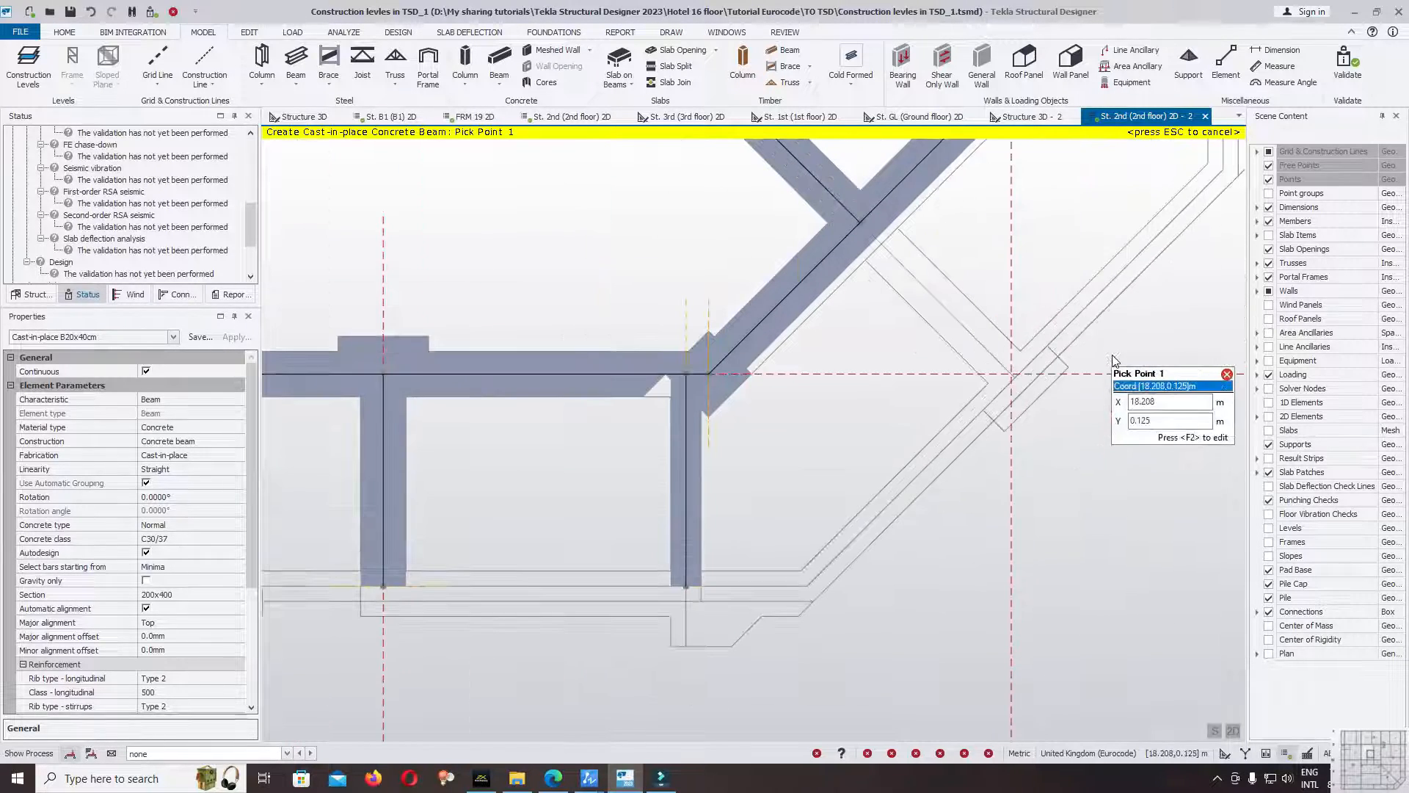
click(1023, 381)
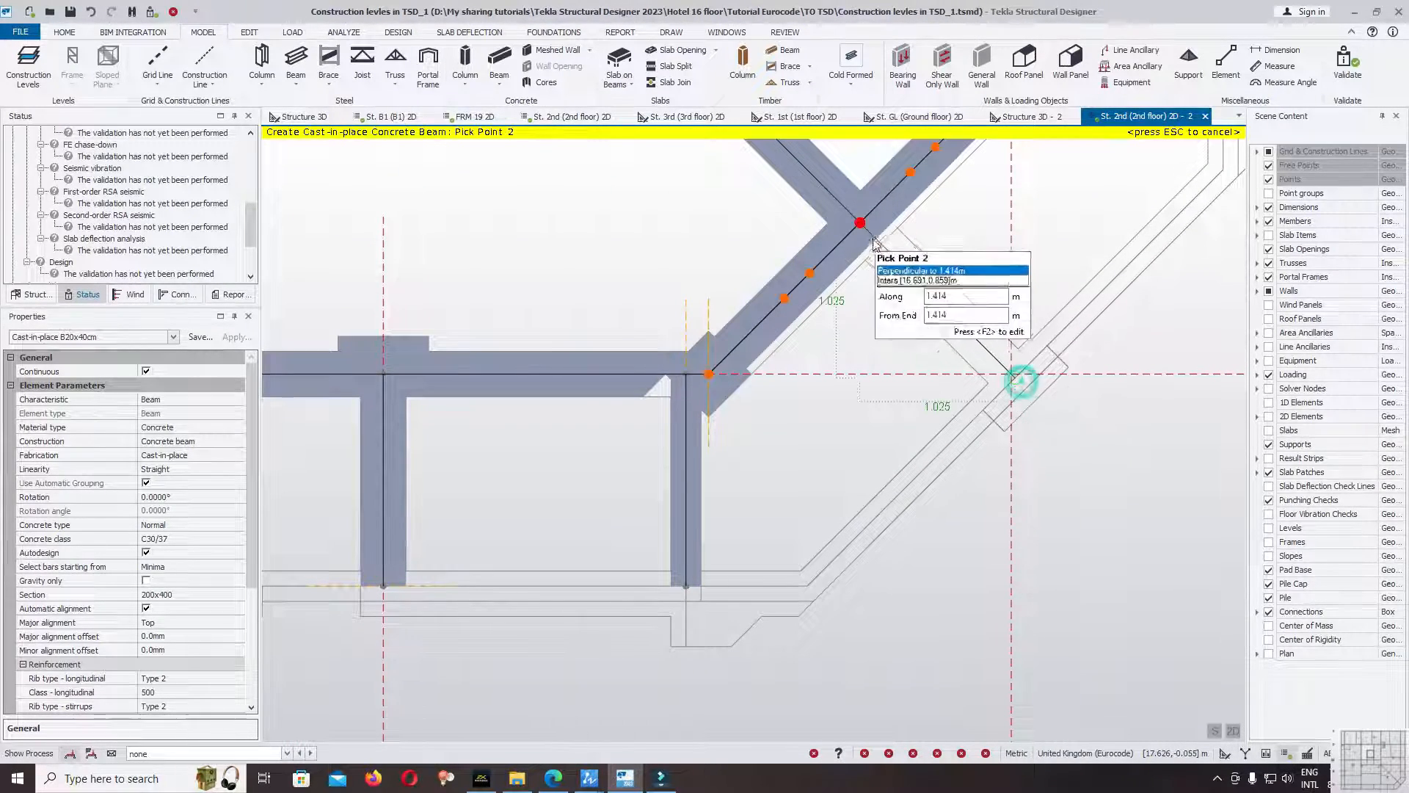
click(861, 228)
Draw a horizontal B20x40cm beam from the slab edge point (18.950, 2.150) to the gridline 1 beam above the angled corner.
scroll(869, 447, down, 5)
scroll(981, 322, up, 6)
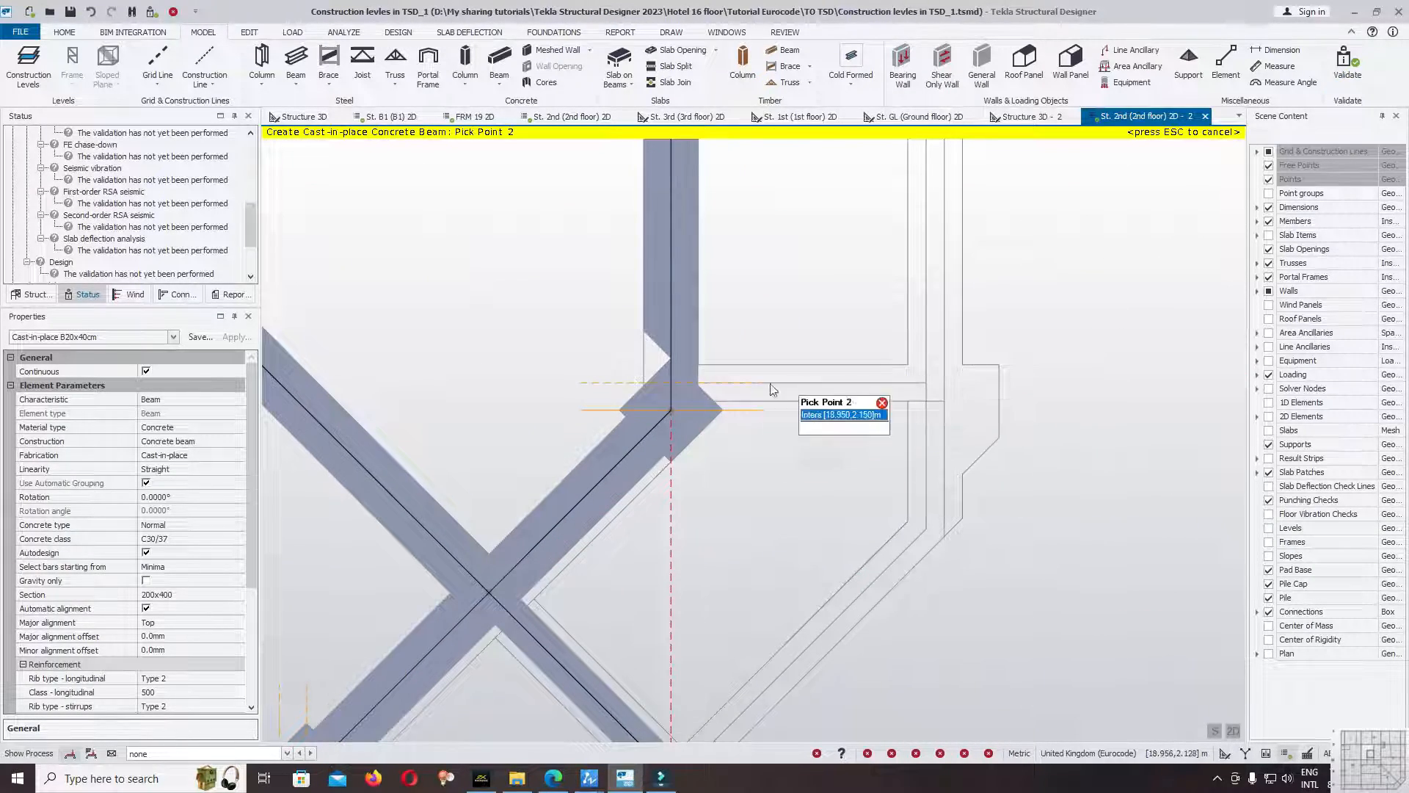
click(671, 383)
Draw a B20x40cm overhang beam along gridline B from the slab edge to the gridline 1 beam at (17.550, 4.150).
scroll(1026, 543, down, 2)
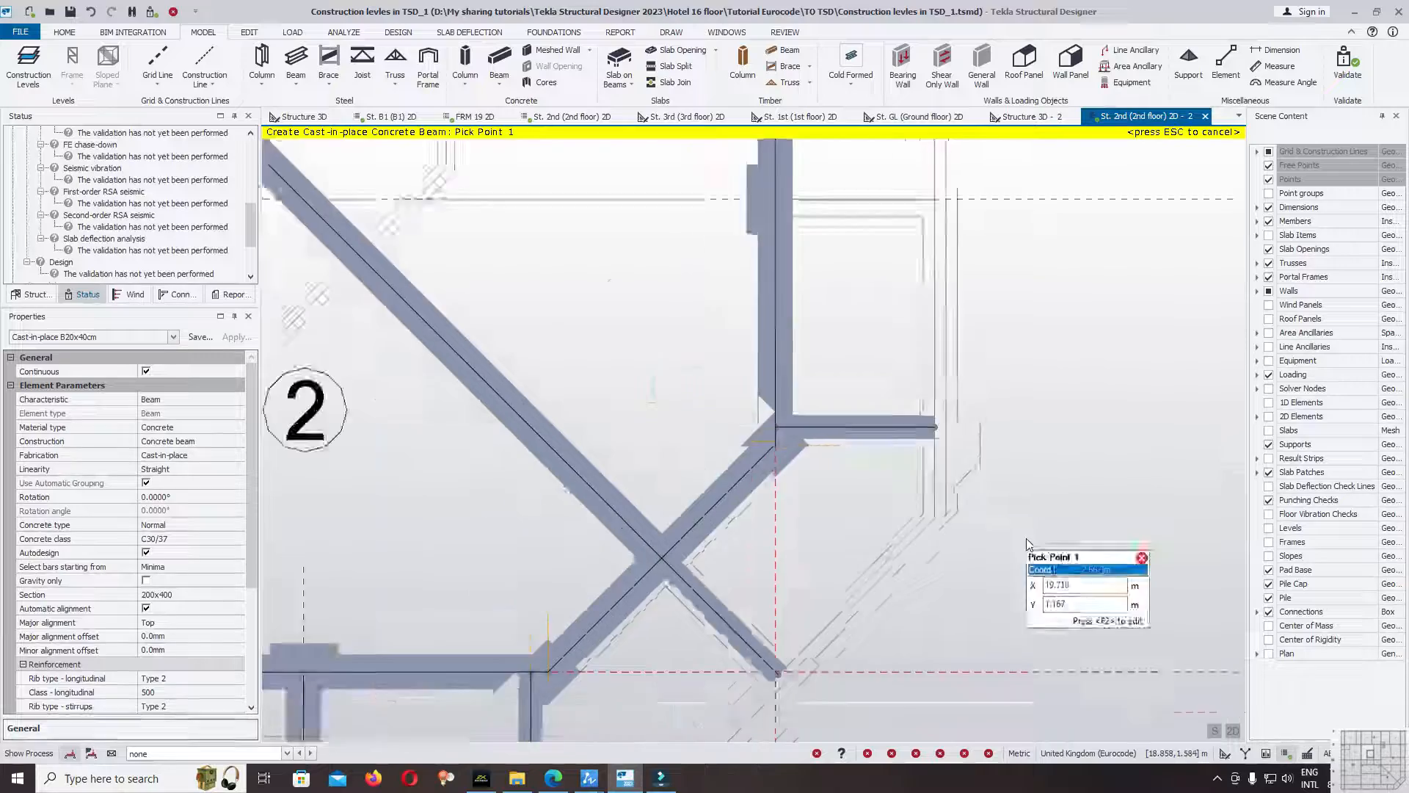
scroll(1026, 542, down, 2)
scroll(960, 318, up, 4)
click(951, 308)
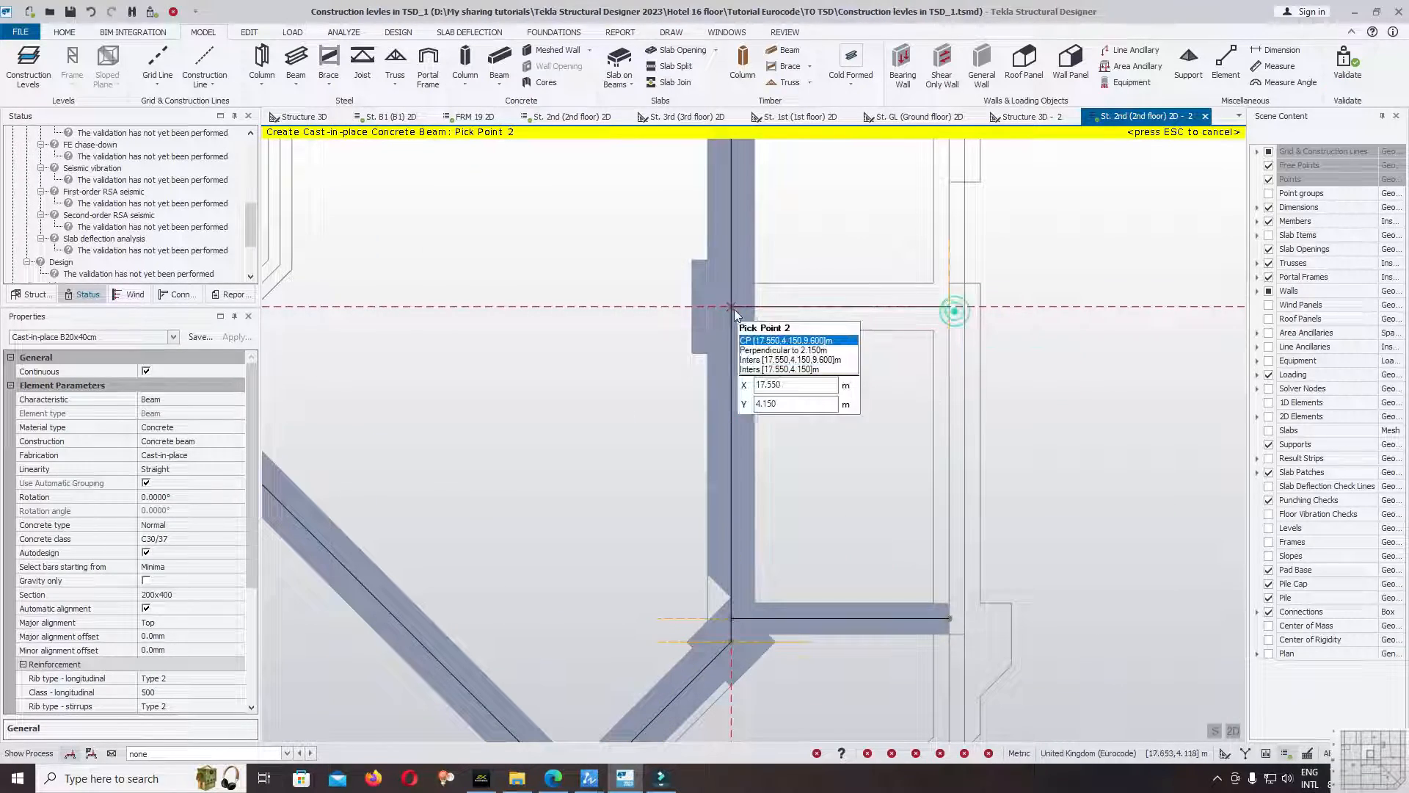
click(732, 308)
Draw a horizontal B20x40cm overhang beam near gridline C from the slab edge to the gridline 1 beam at (17.550, 8.500).
scroll(1020, 441, down, 3)
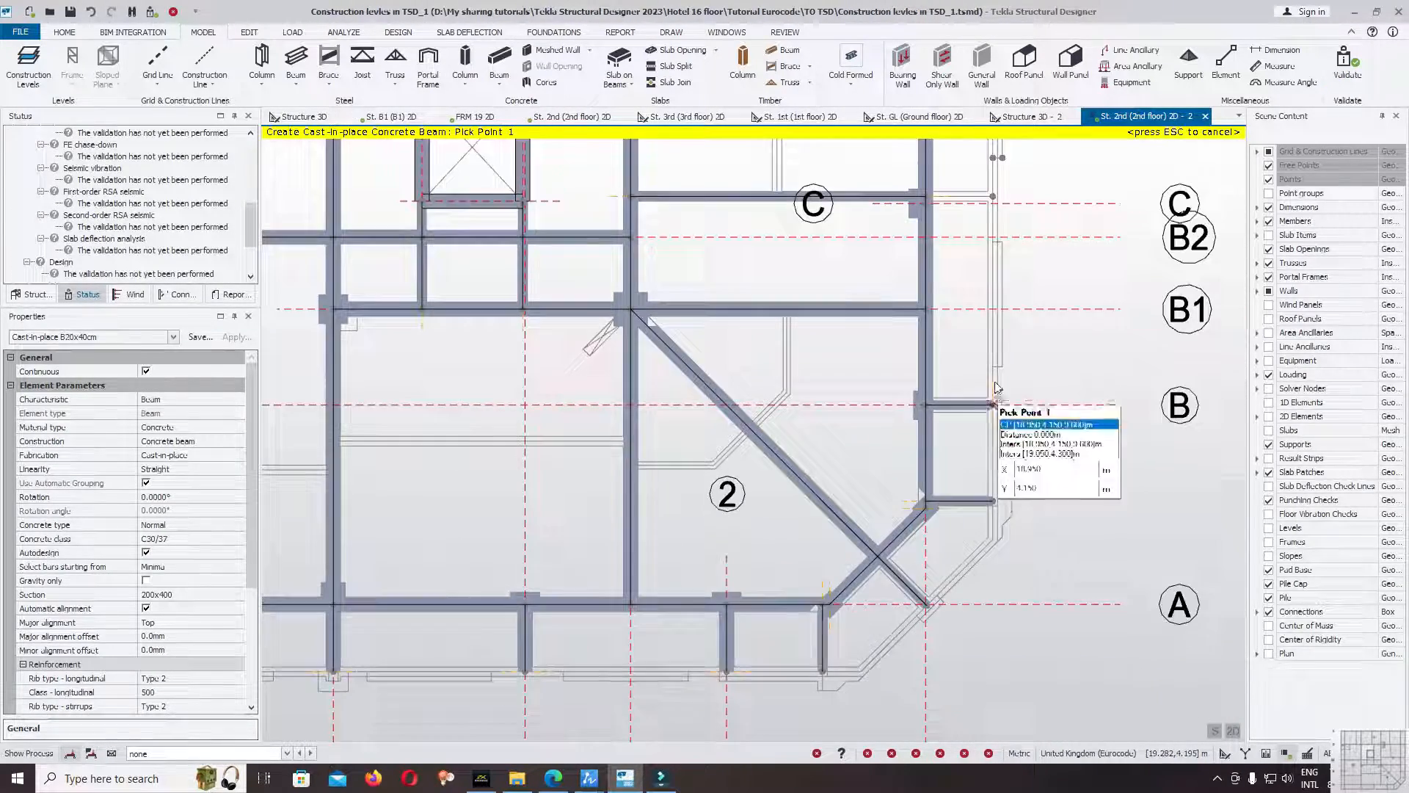
scroll(998, 196, up, 5)
scroll(998, 197, up, 2)
click(999, 265)
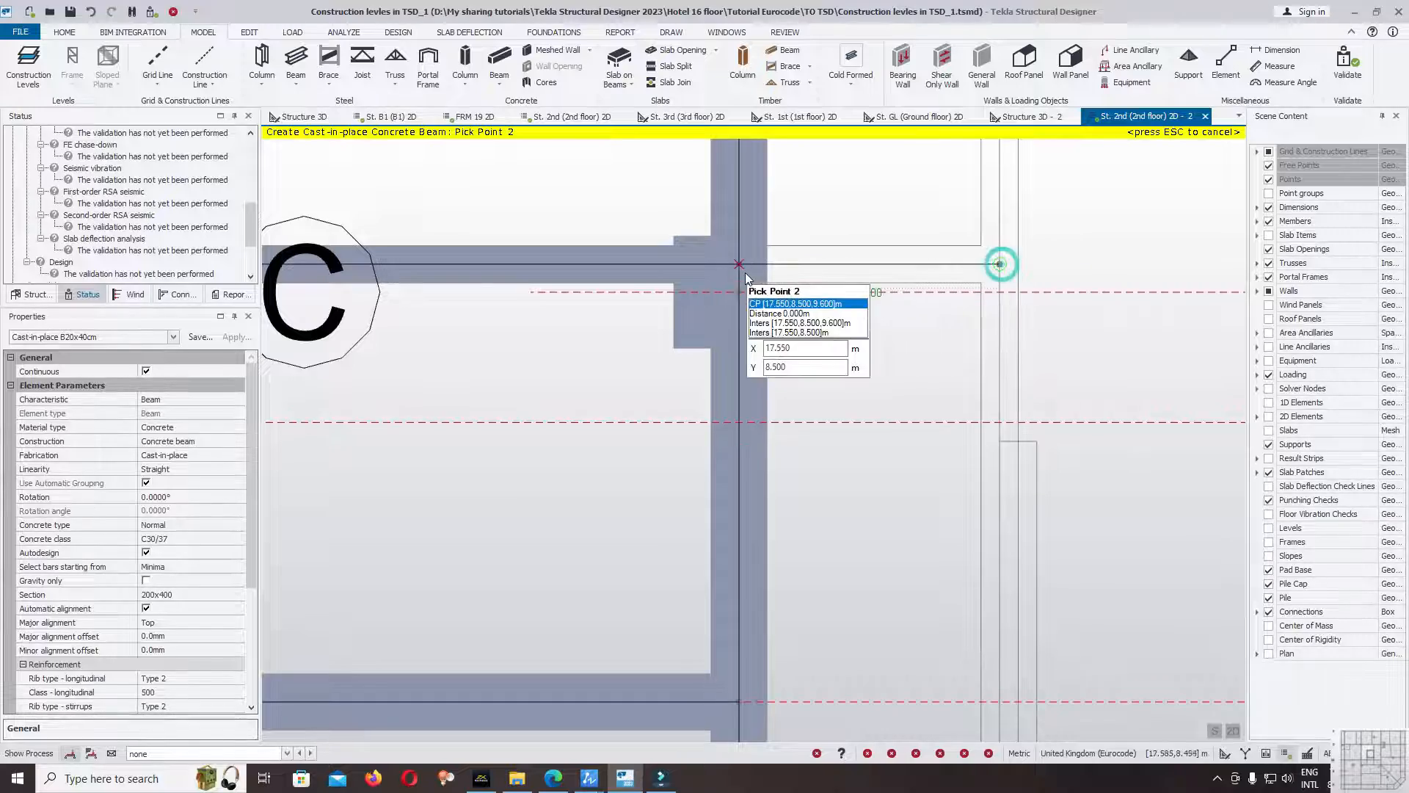
click(765, 276)
scroll(903, 439, down, 12)
Draw a 1.050 m B20x40cm overhang beam near gridline B from the slab edge to the gridline 5 beam at (0.000, 4.400).
middle_drag(1018, 438, 1015, 318)
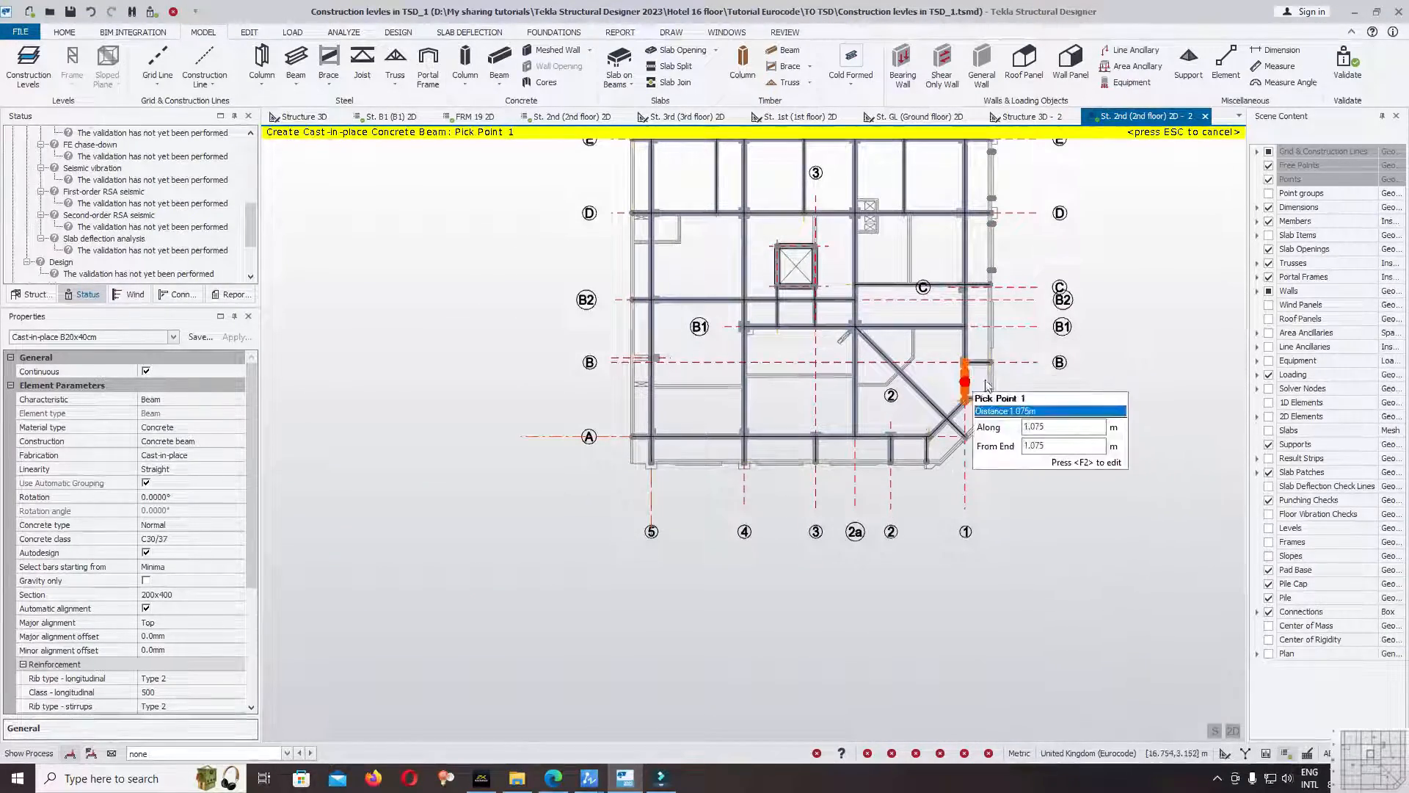
scroll(982, 369, up, 3)
middle_drag(507, 311, 925, 305)
scroll(756, 340, up, 4)
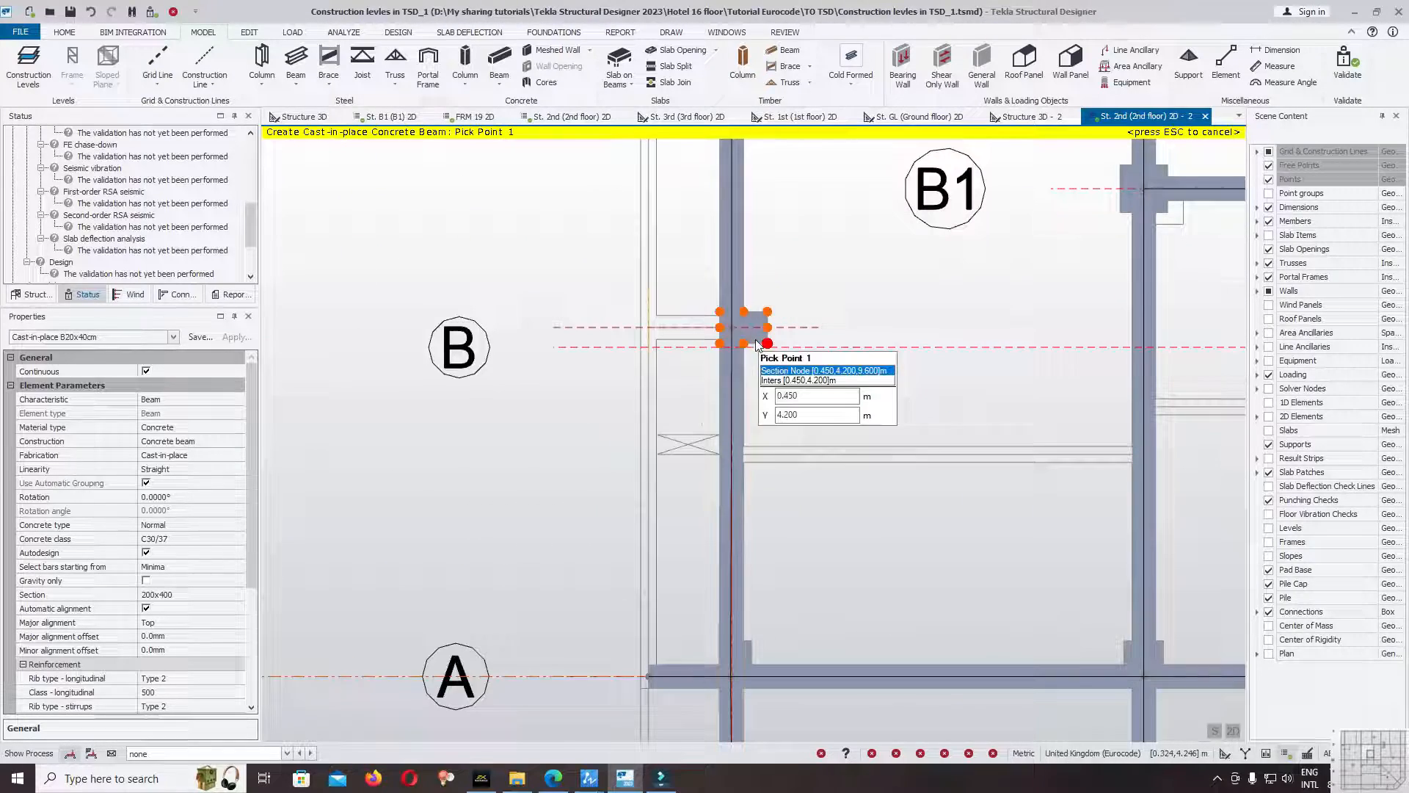
click(649, 329)
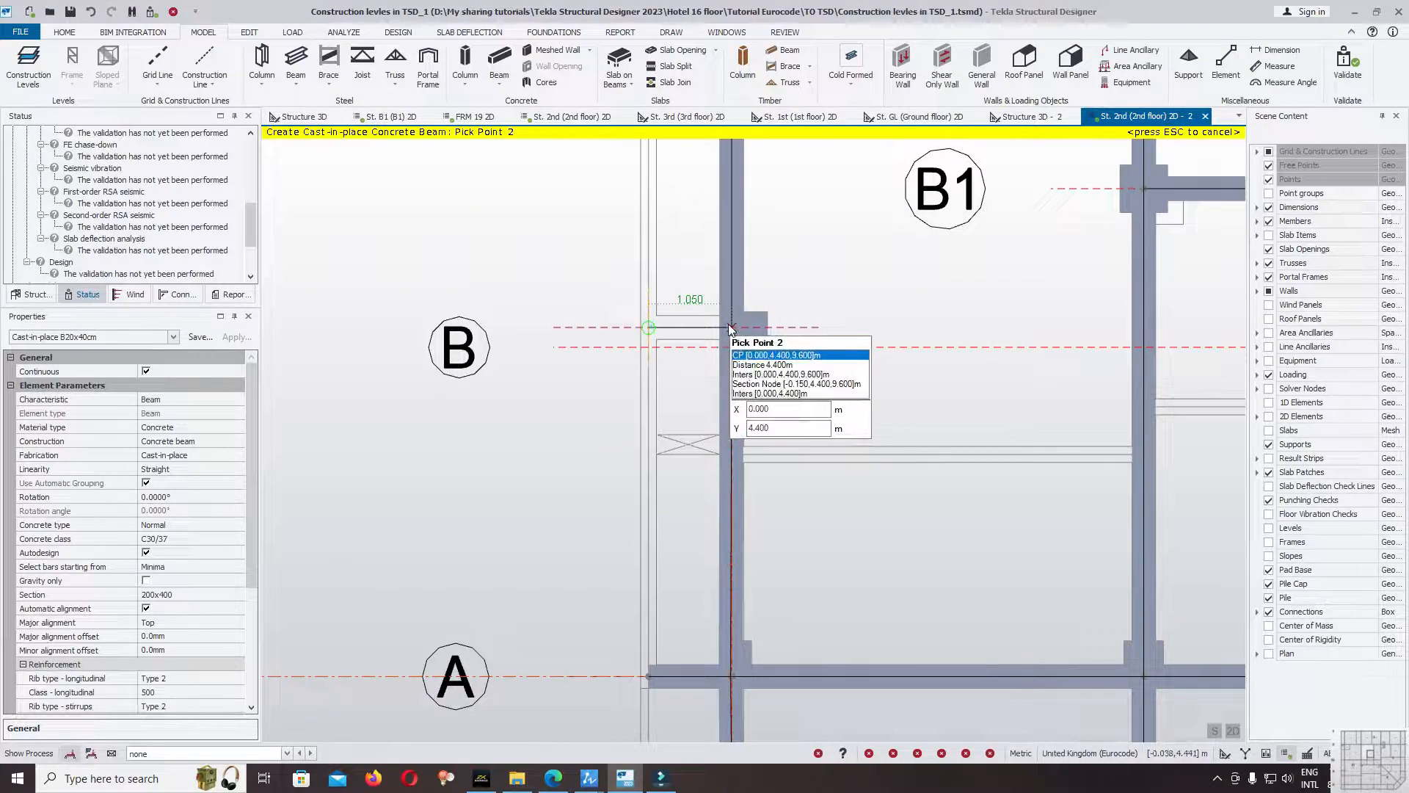
click(732, 330)
key(Escape)
Set cantilever end 1 on the six new overhang beams near gridlines 5, 2 and 1, including the one beside the angled corner.
click(676, 327)
scroll(535, 279, down, 2)
scroll(535, 279, down, 1)
scroll(980, 520, down, 1)
middle_drag(1124, 518, 1009, 519)
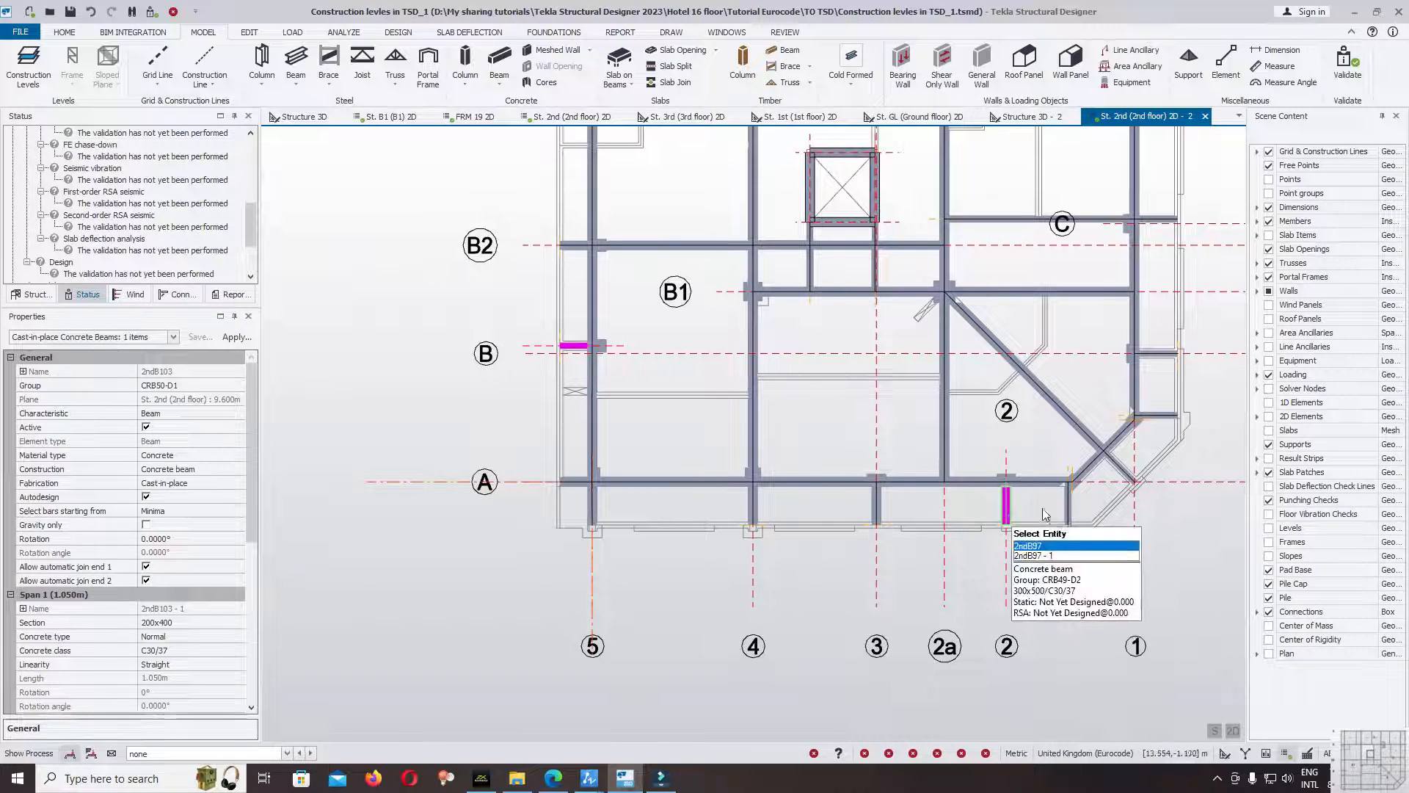
ctrl+click(1035, 511)
ctrl+click(1068, 507)
ctrl+click(1156, 413)
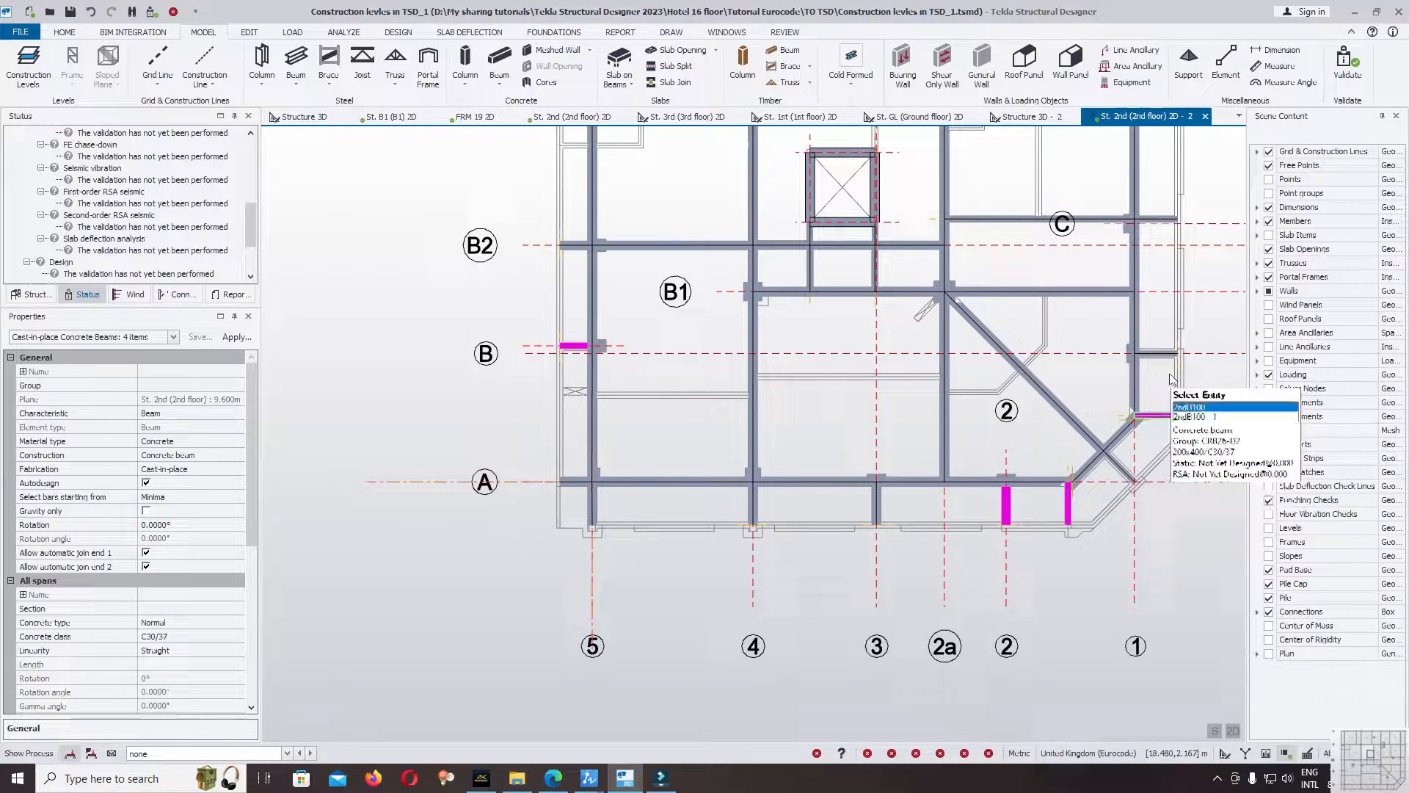
ctrl+click(1169, 353)
ctrl+click(1164, 218)
drag(249, 508, 251, 628)
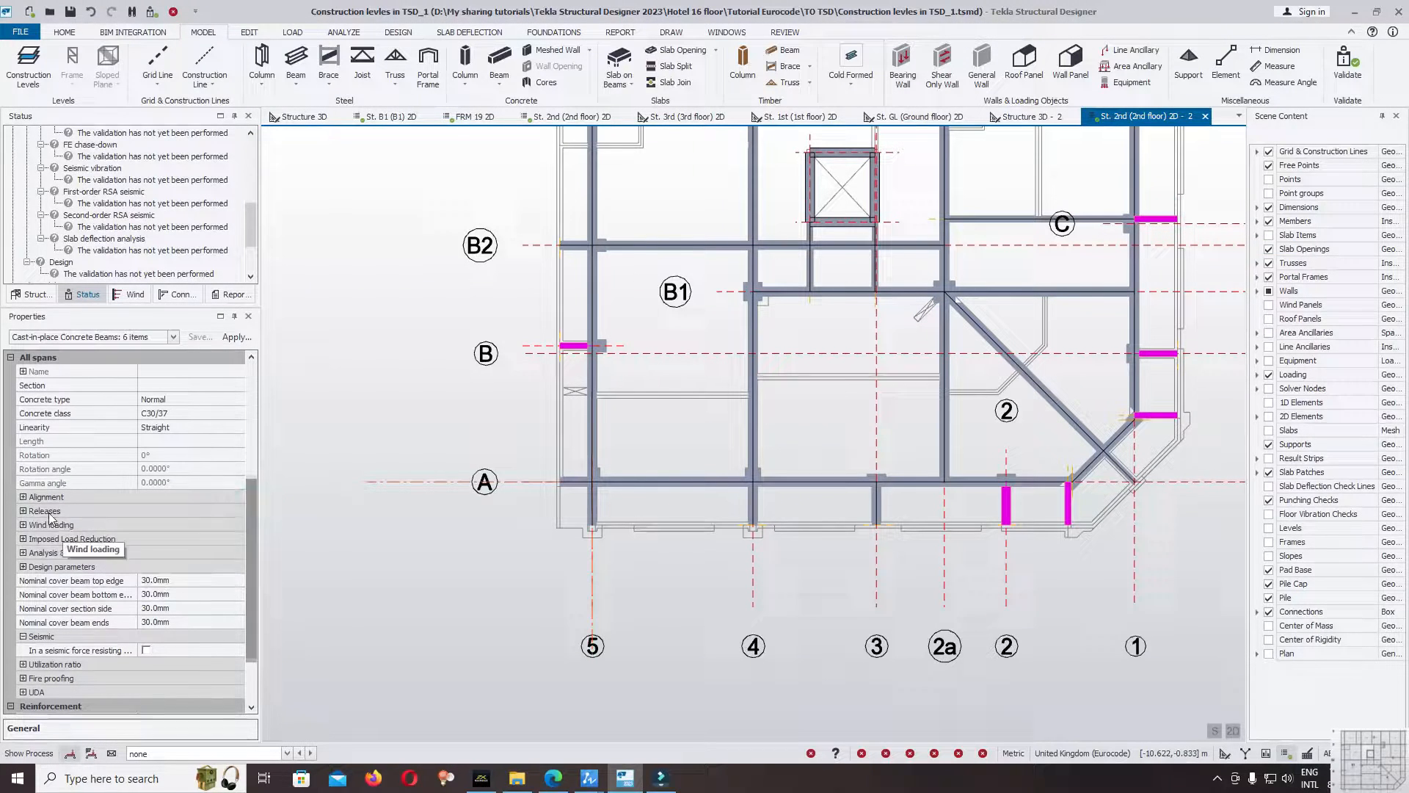
click(24, 518)
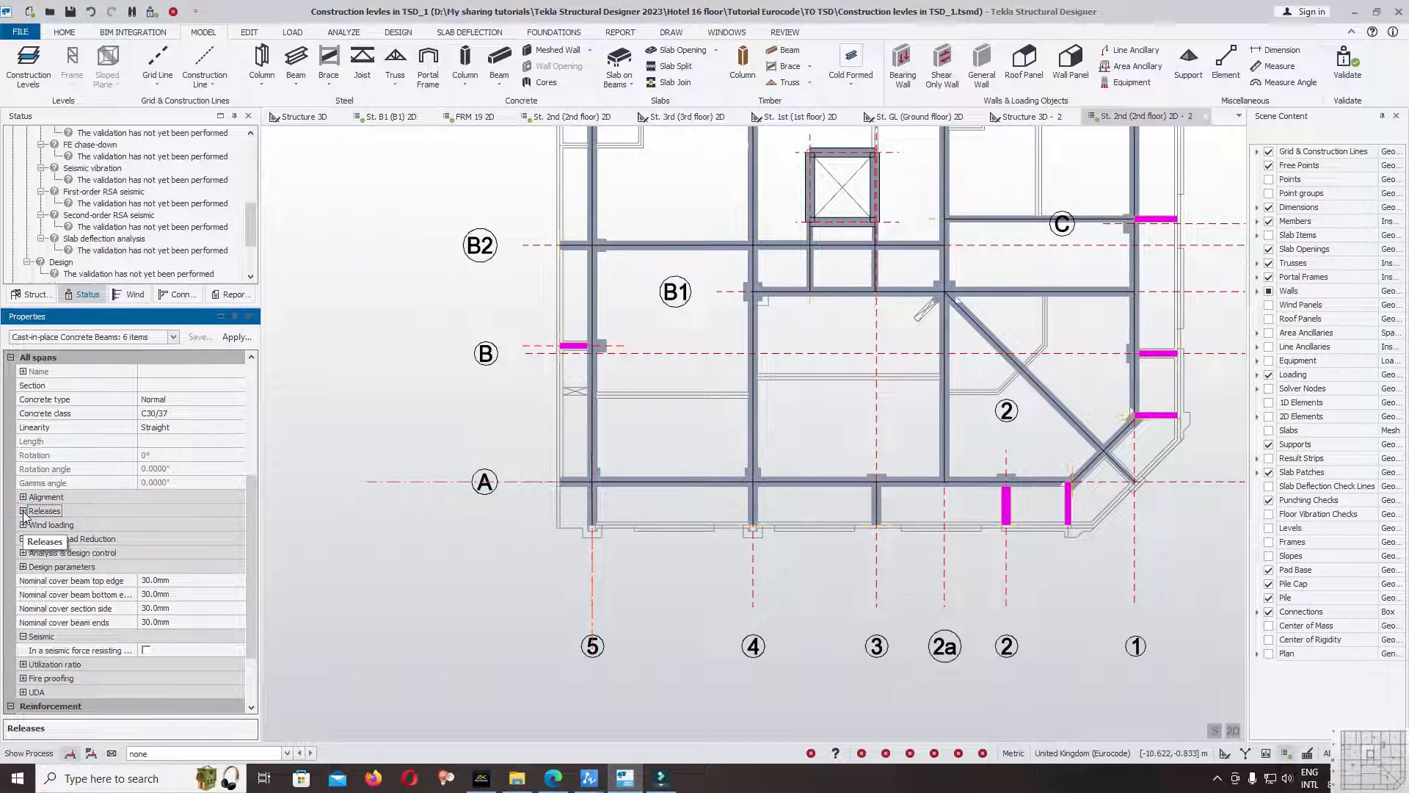
click(23, 512)
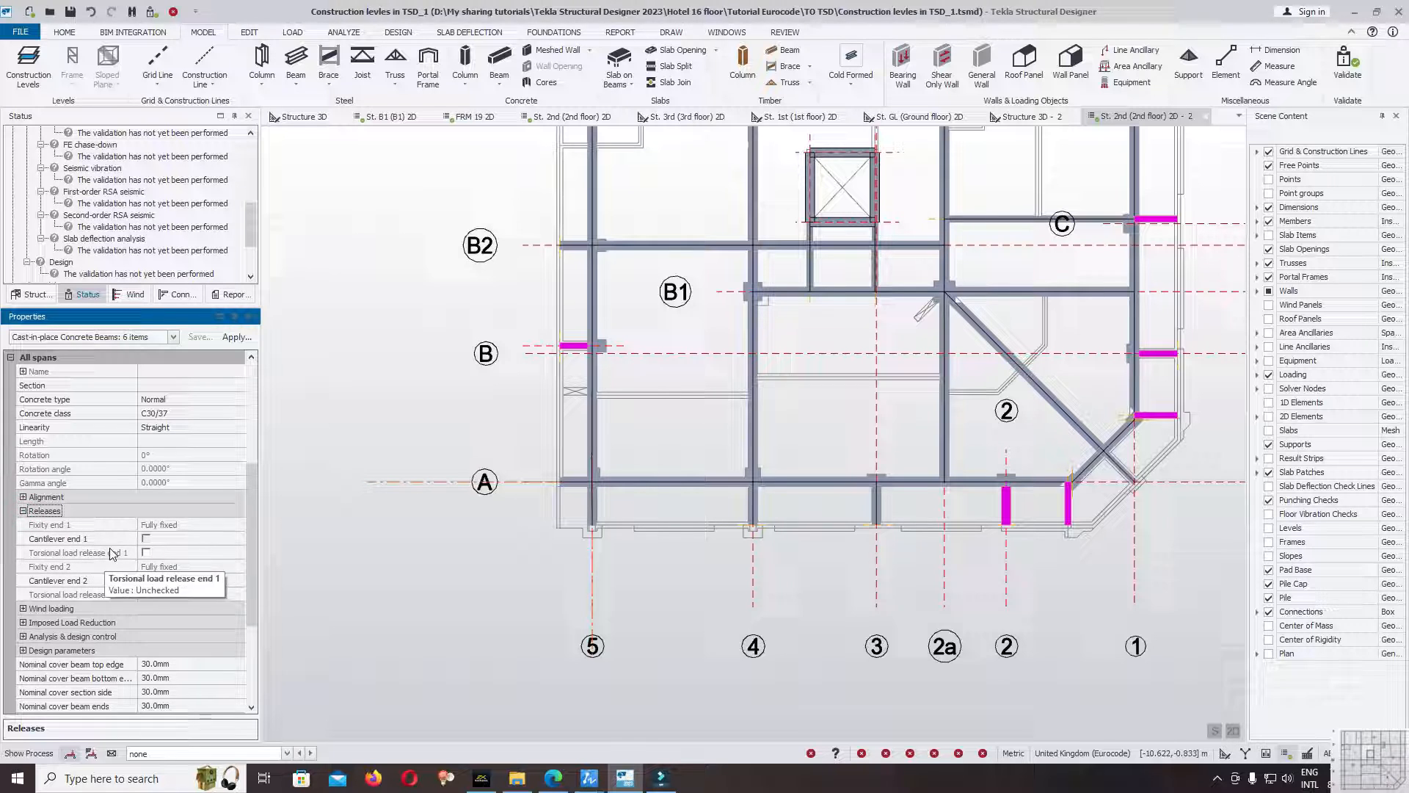
click(475, 444)
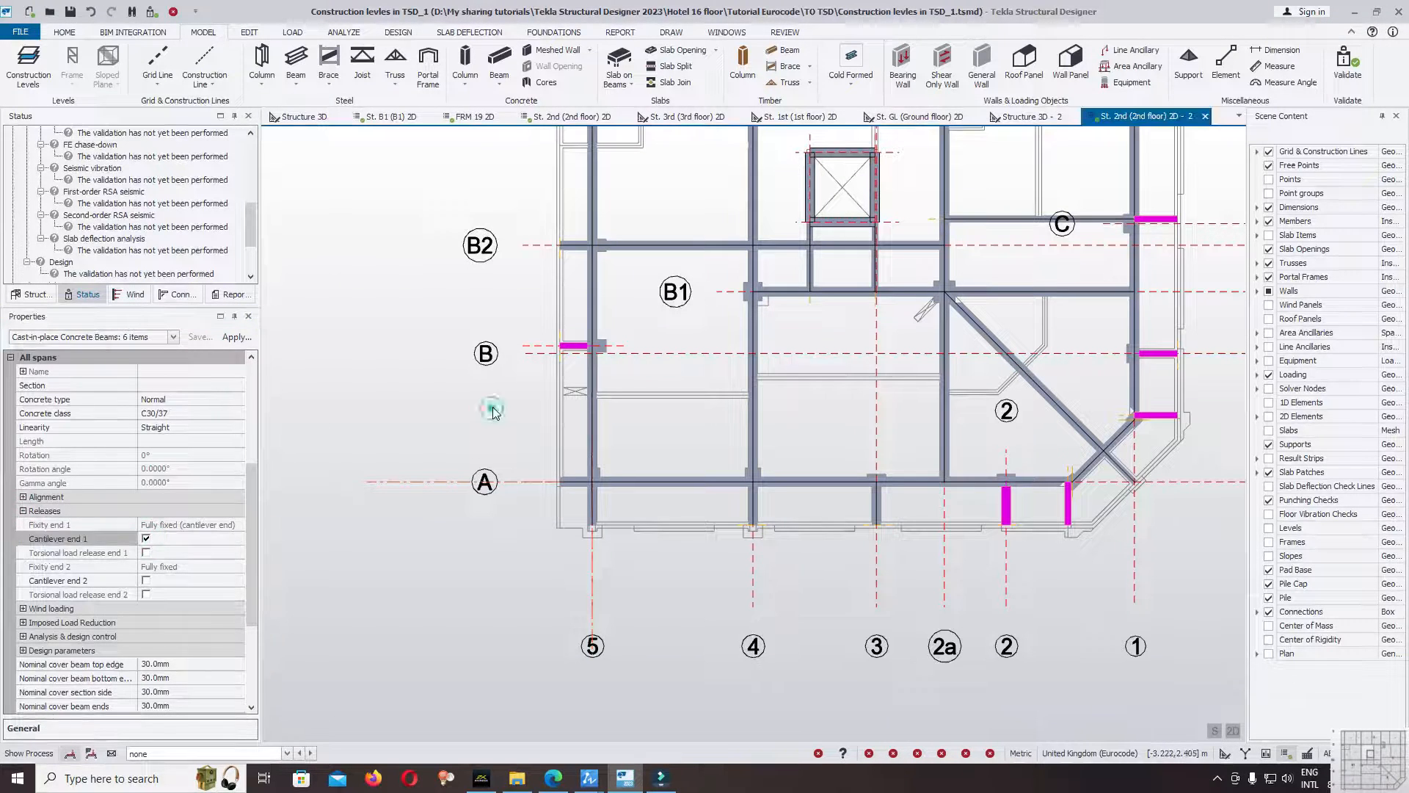
Change the section of the overhang beam near gridlines B and 5 to 300x500.
scroll(592, 334, up, 5)
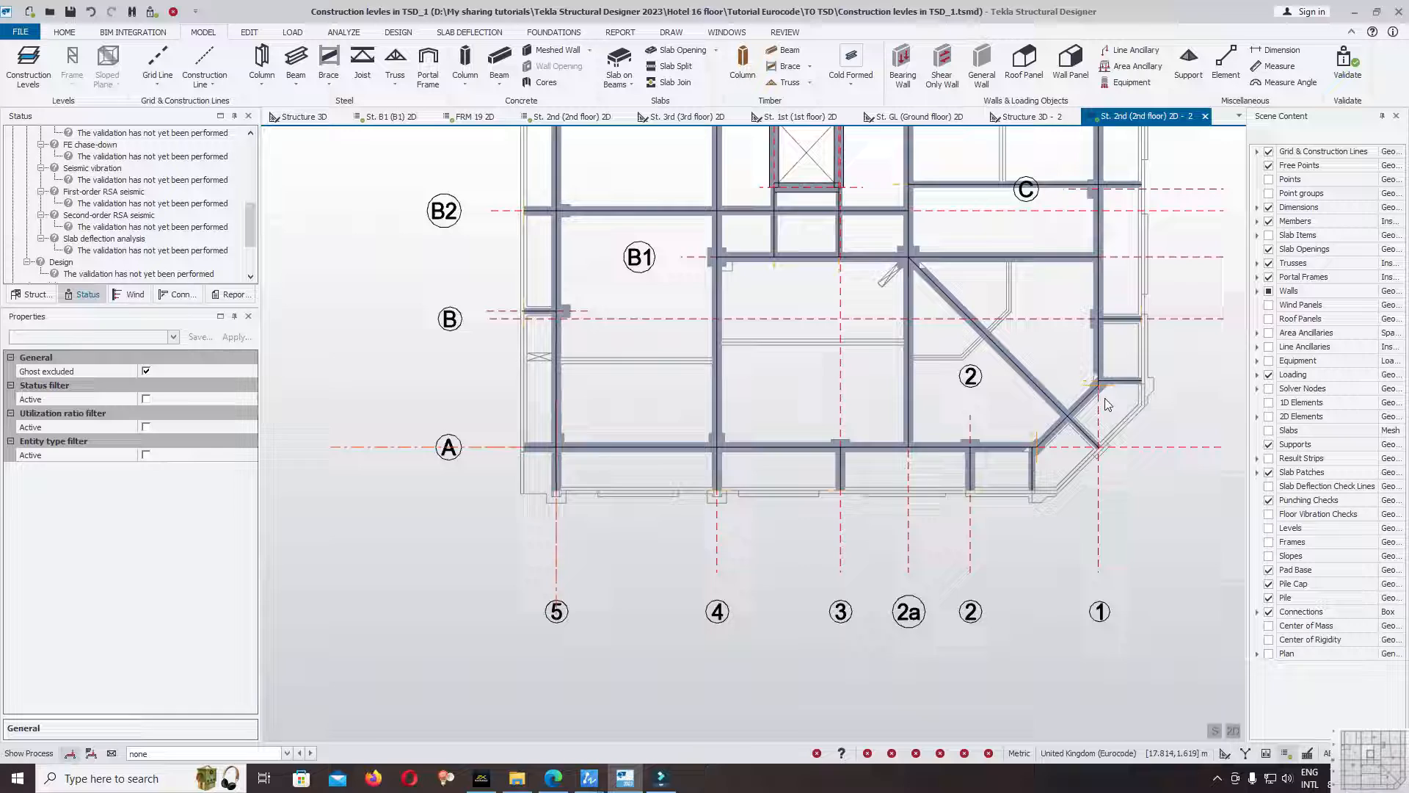
click(596, 334)
click(603, 330)
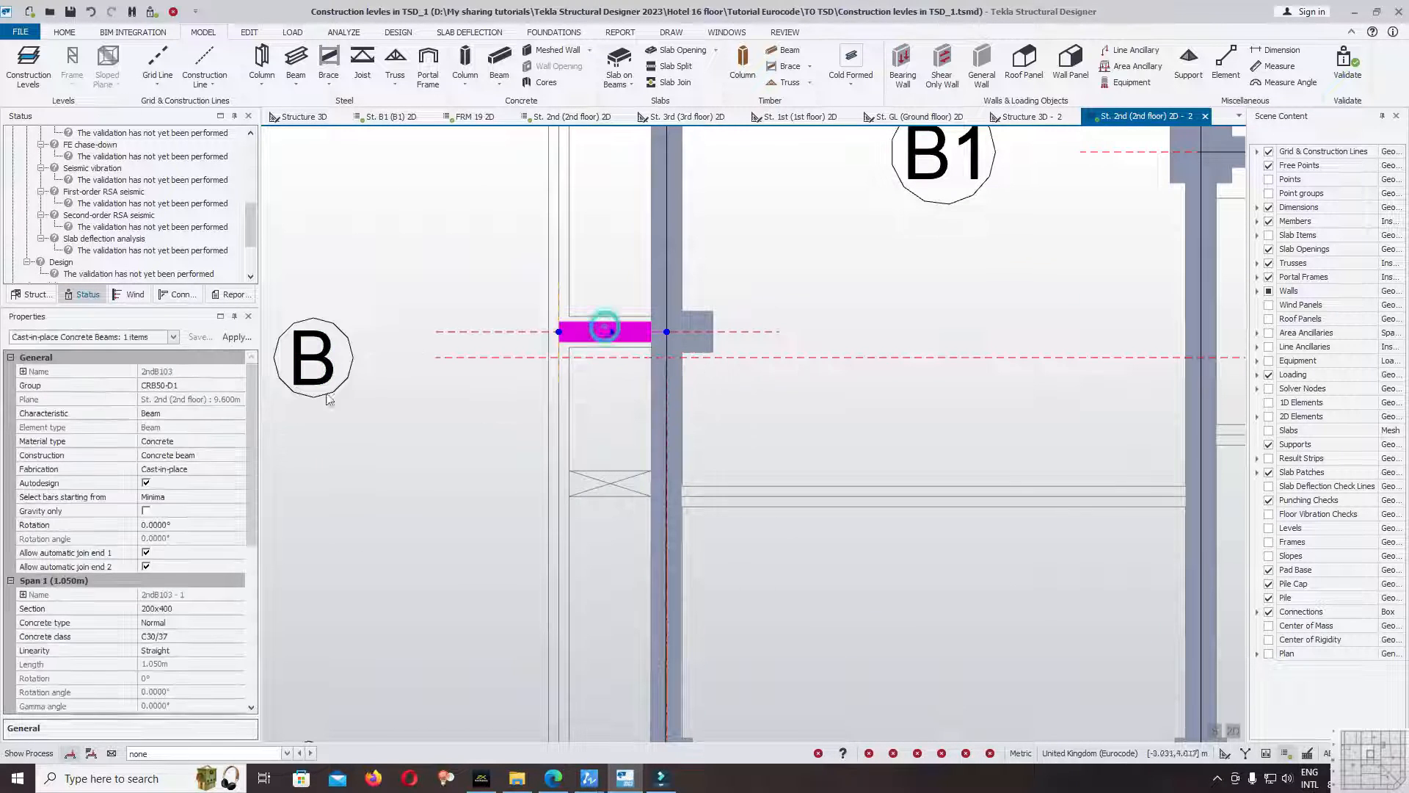
click(157, 338)
click(158, 343)
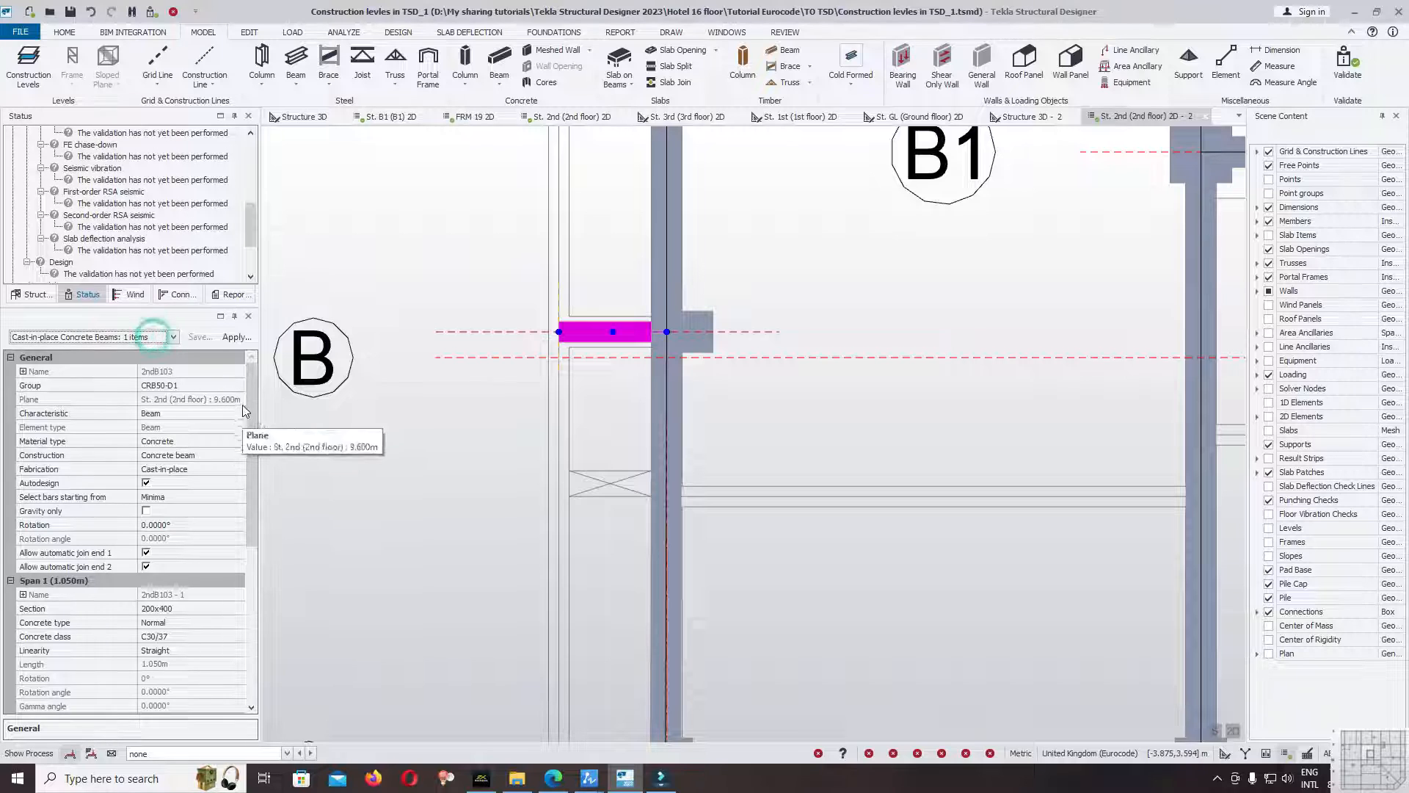
drag(251, 427, 245, 486)
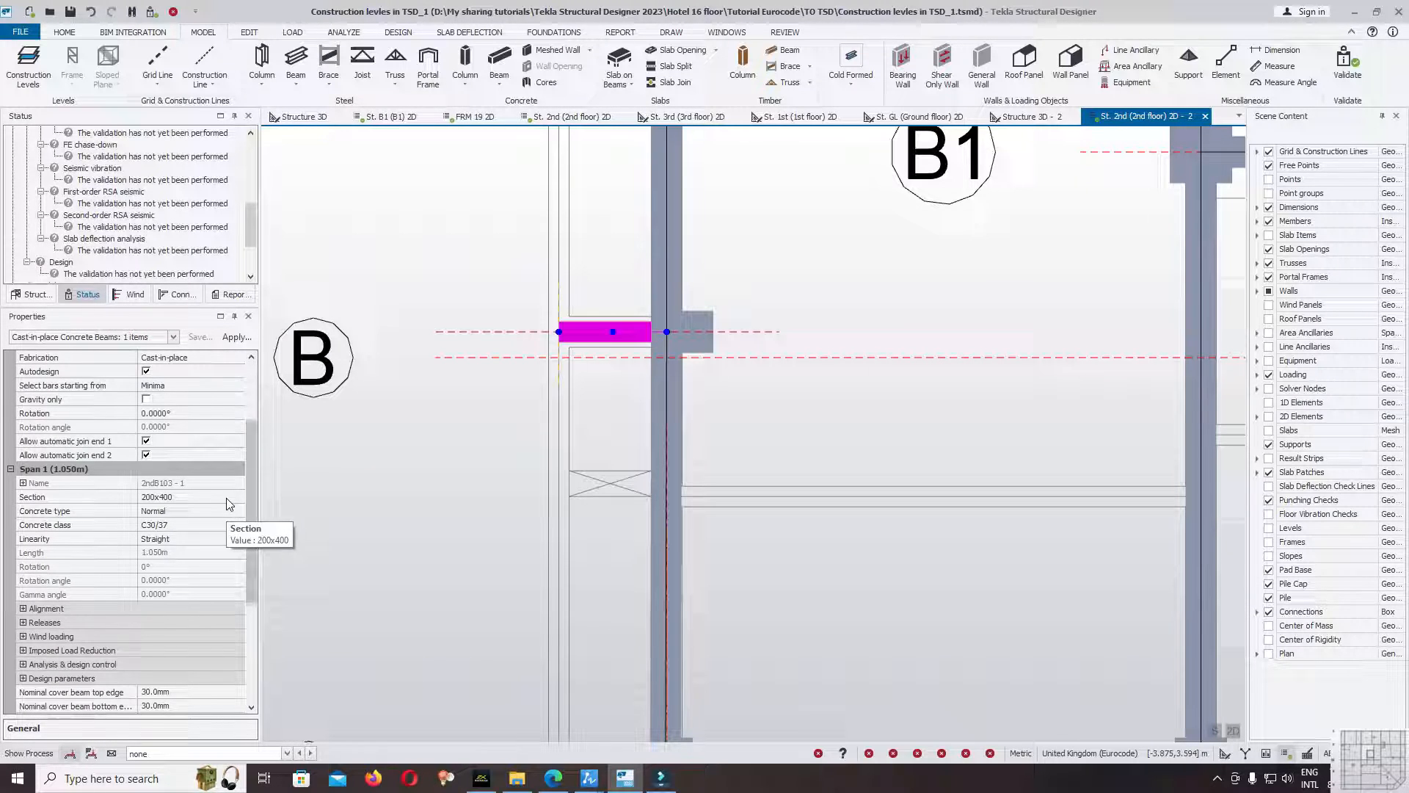
click(234, 497)
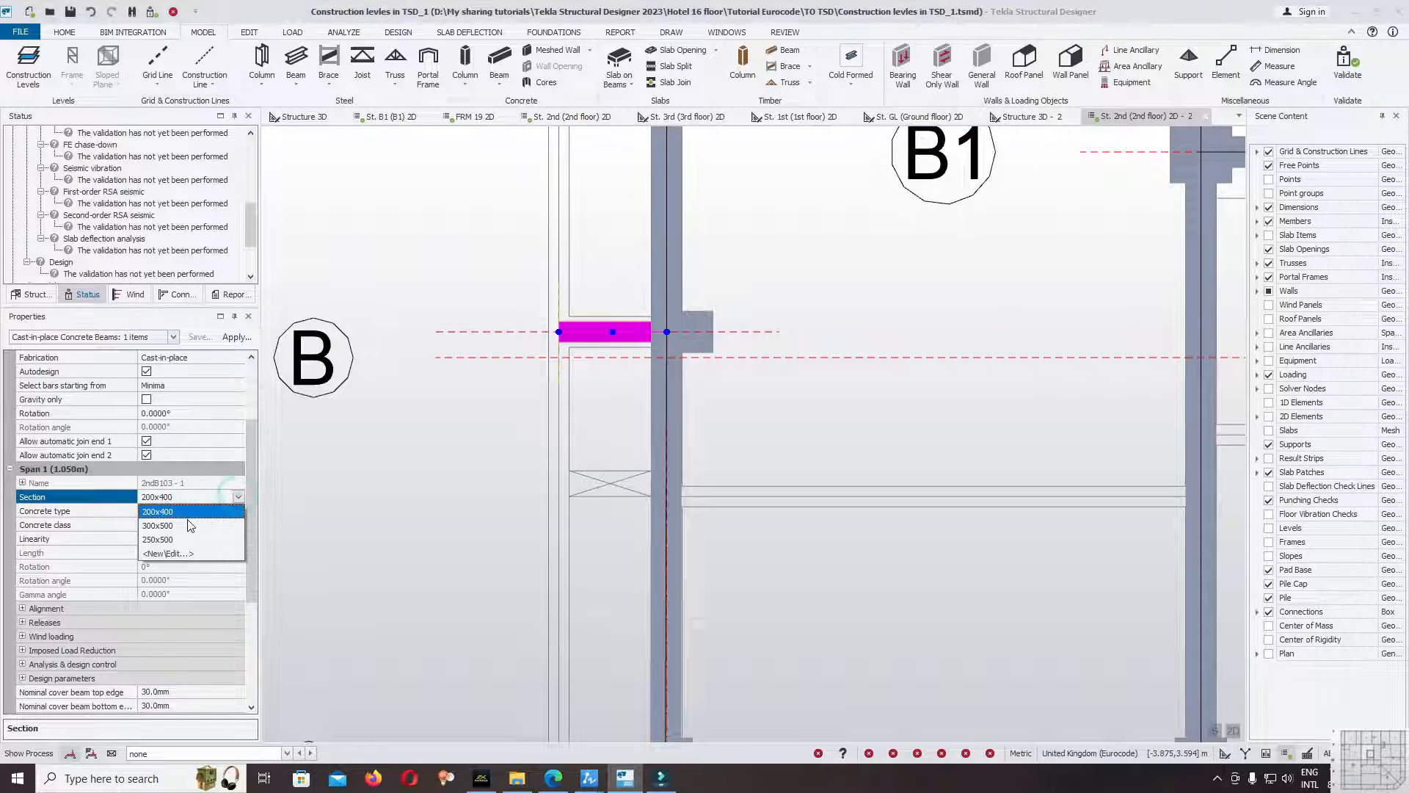
click(400, 297)
scroll(433, 316, down, 6)
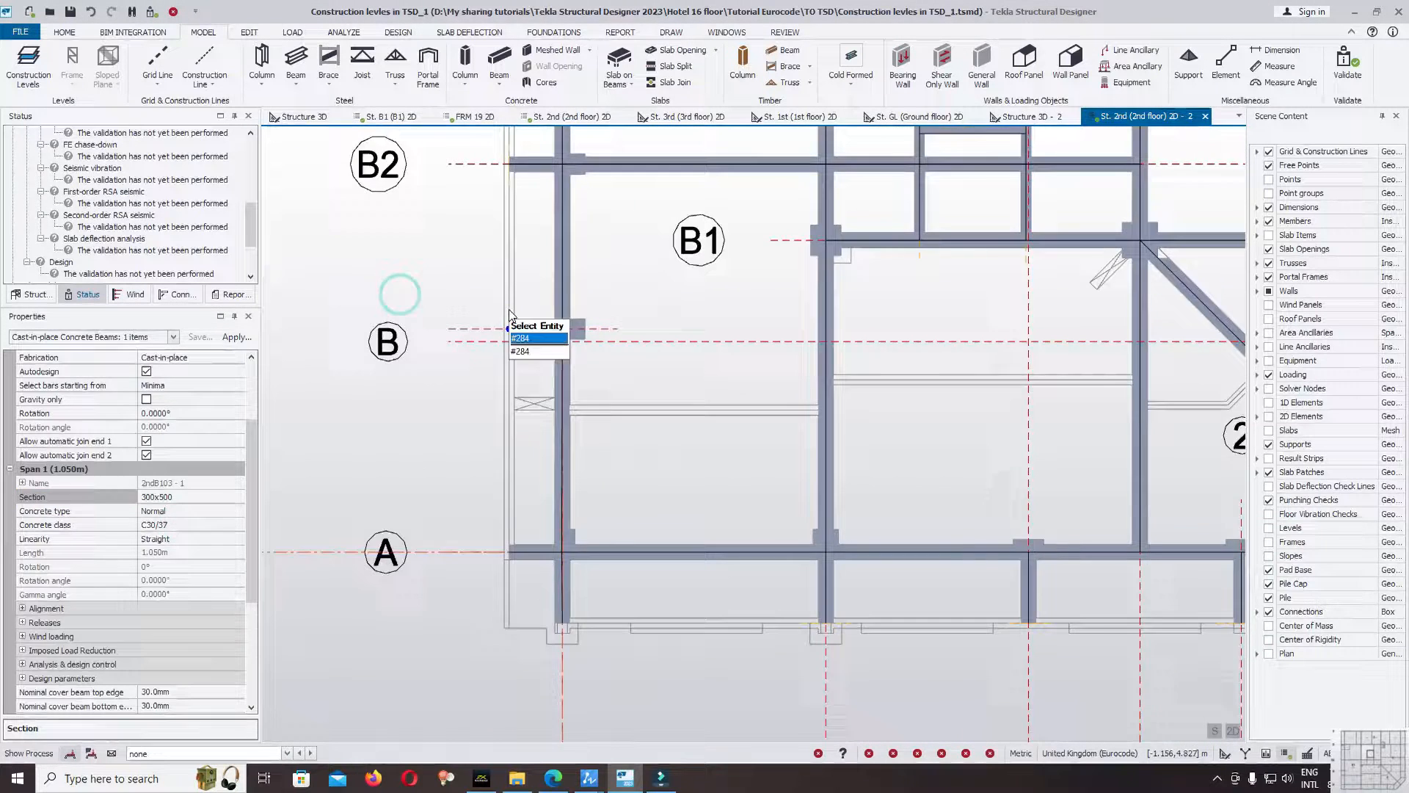
key(Escape)
Validate the model and locate the beam behind the general model warning.
click(1345, 68)
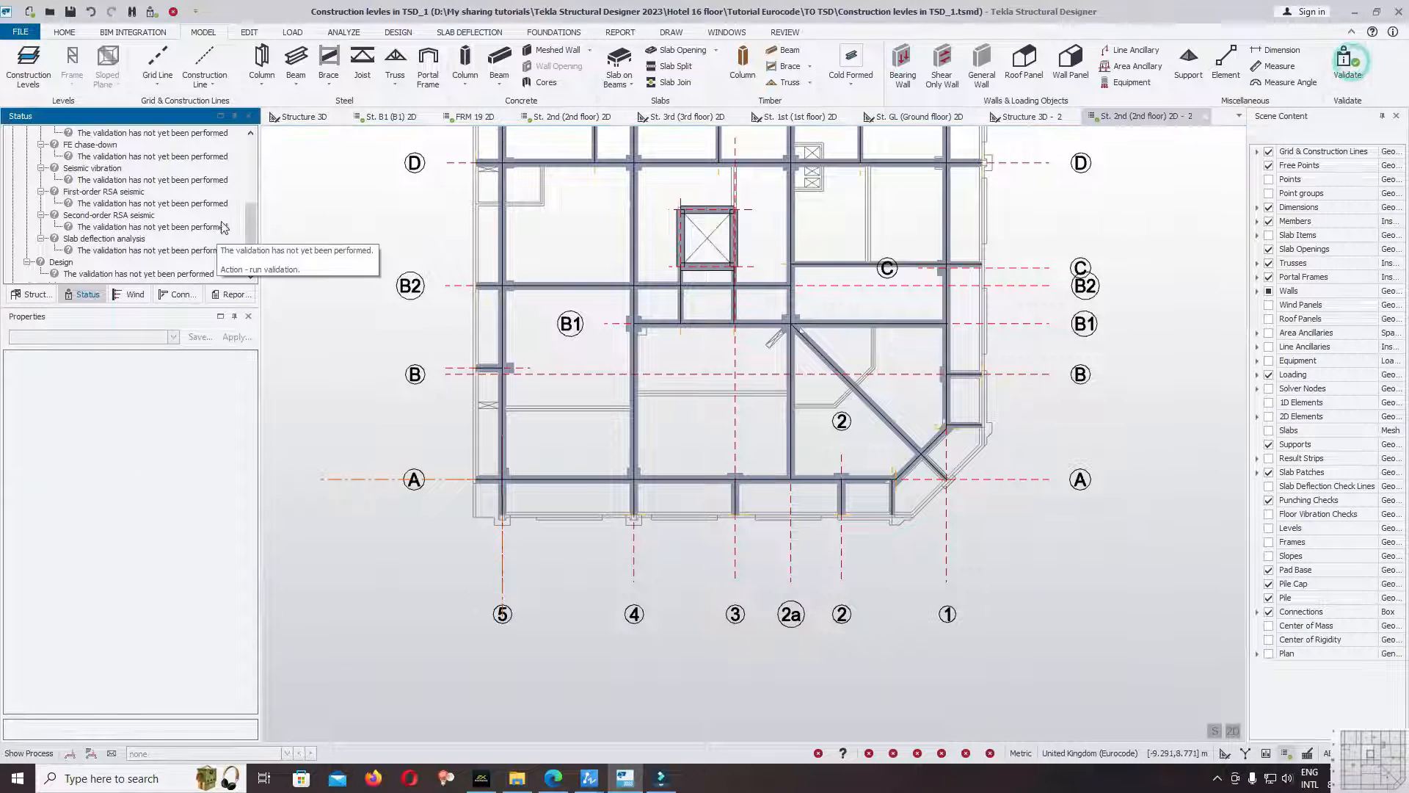
drag(247, 221, 242, 129)
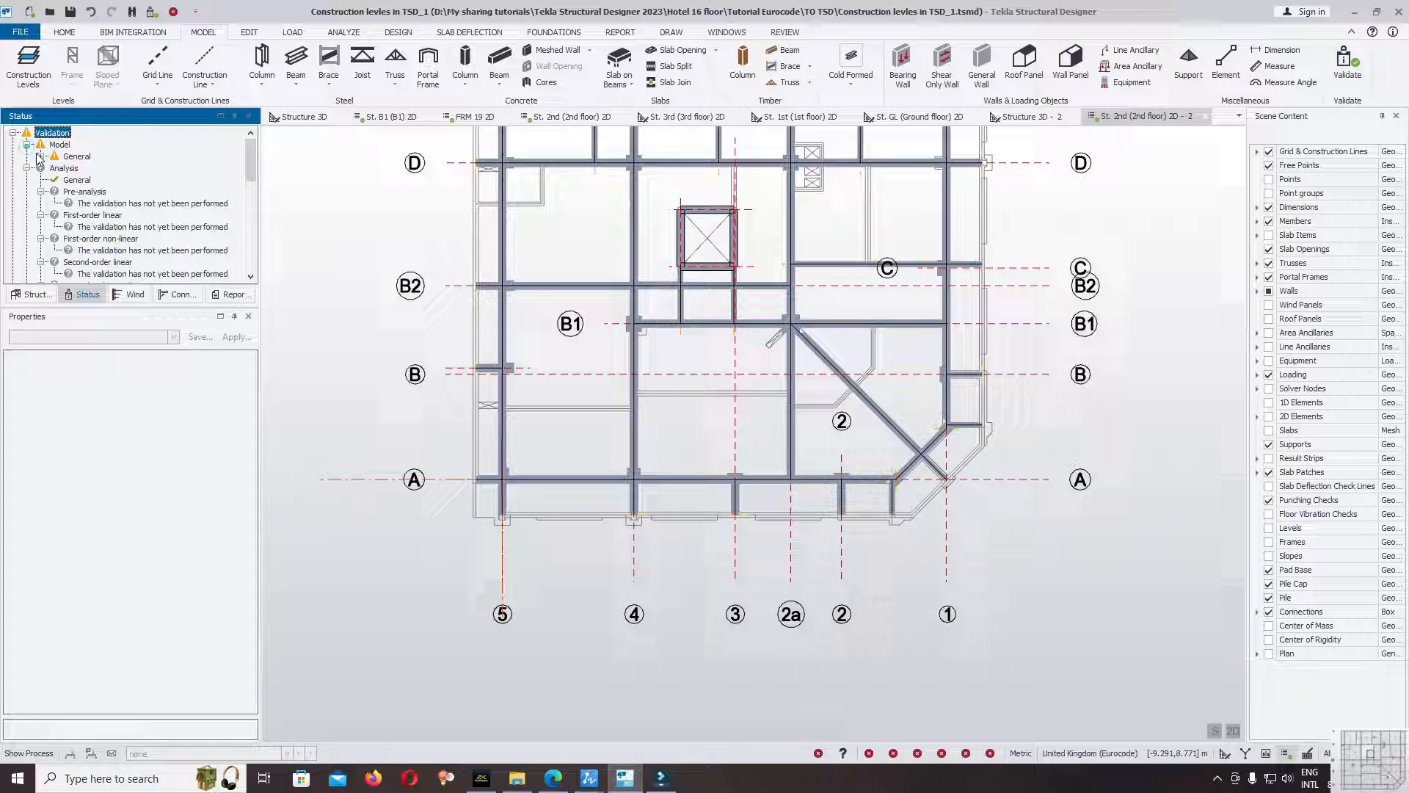
click(114, 163)
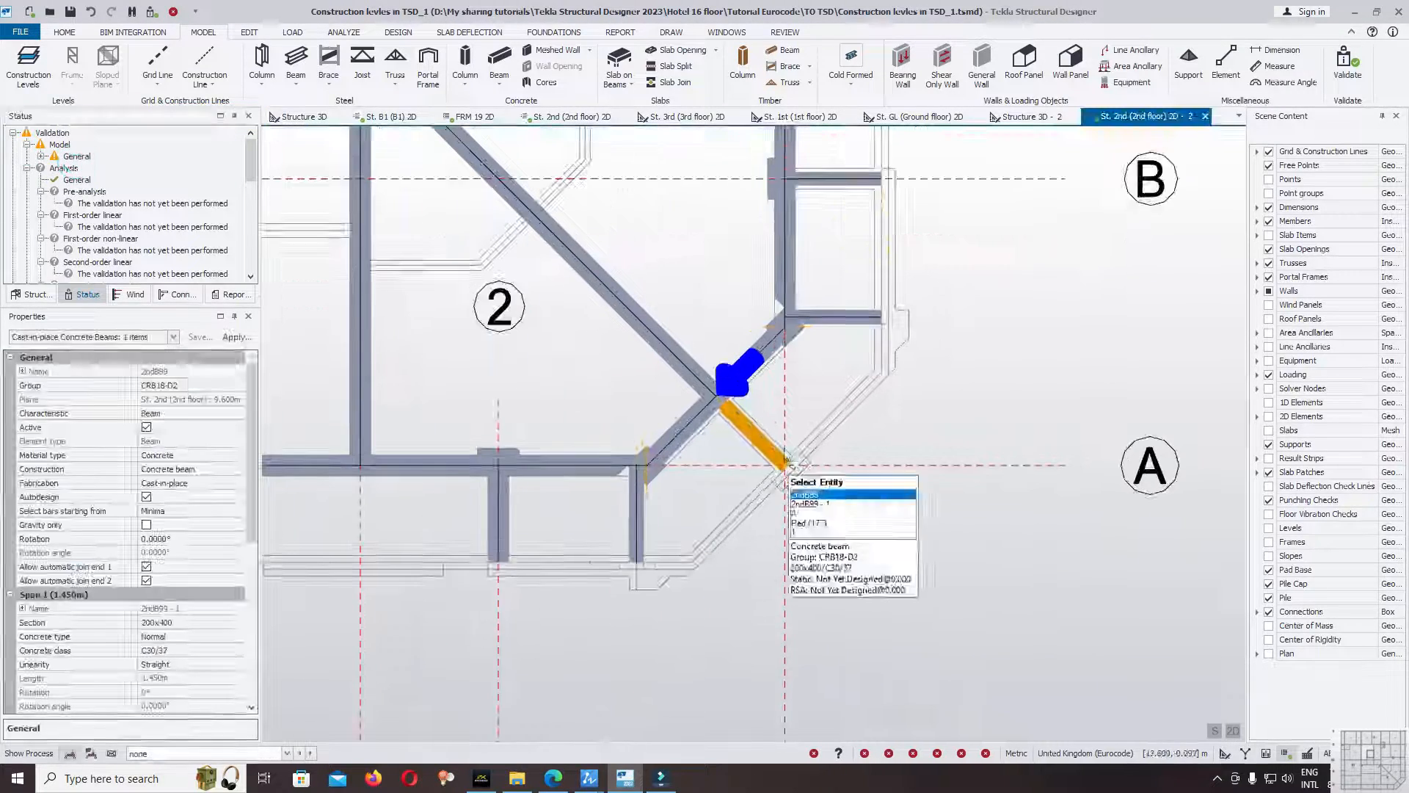
Set the short diagonal corner beam near gridlines A and 1 to section 300x500 with cantilever end 1.
scroll(730, 397, up, 3)
click(717, 402)
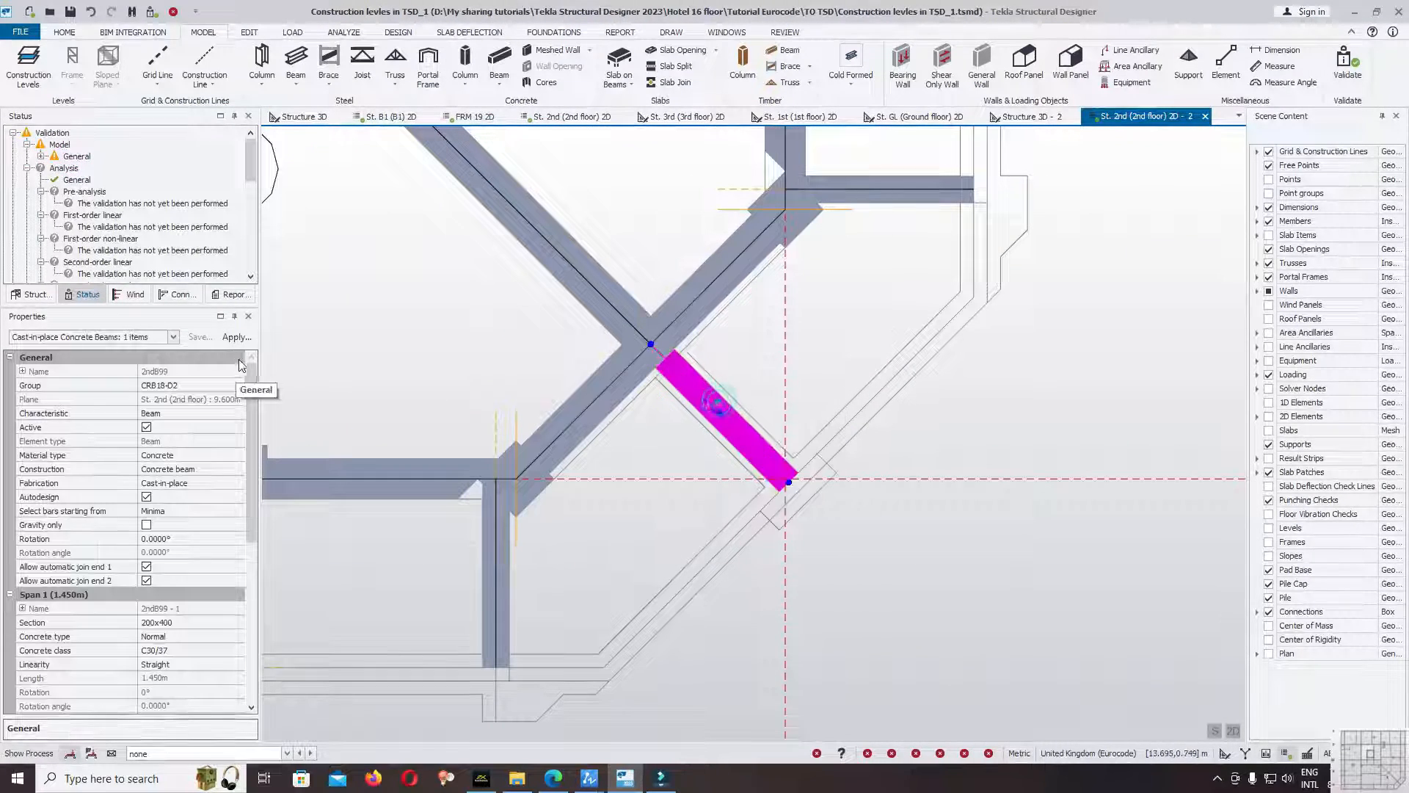
drag(249, 499, 237, 564)
click(236, 496)
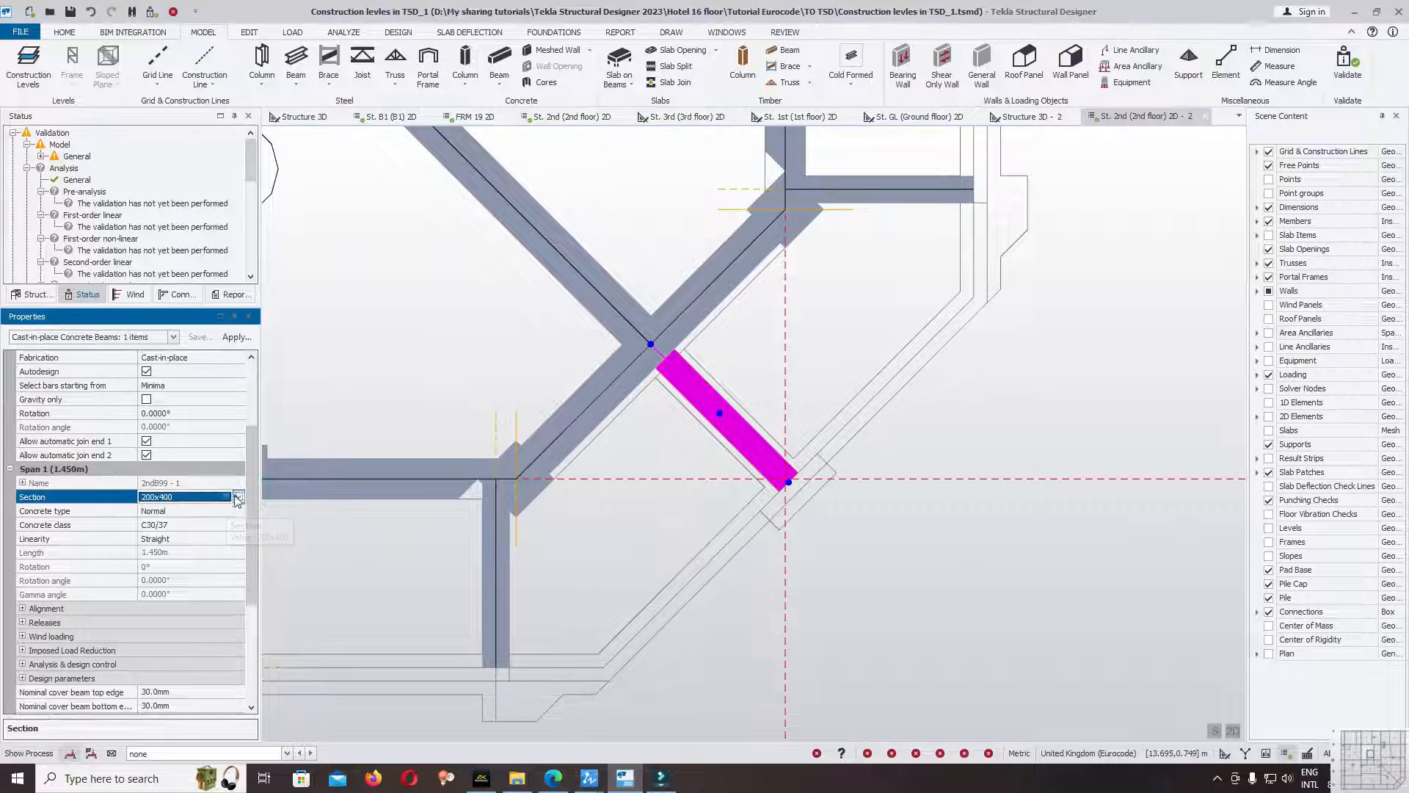
click(193, 526)
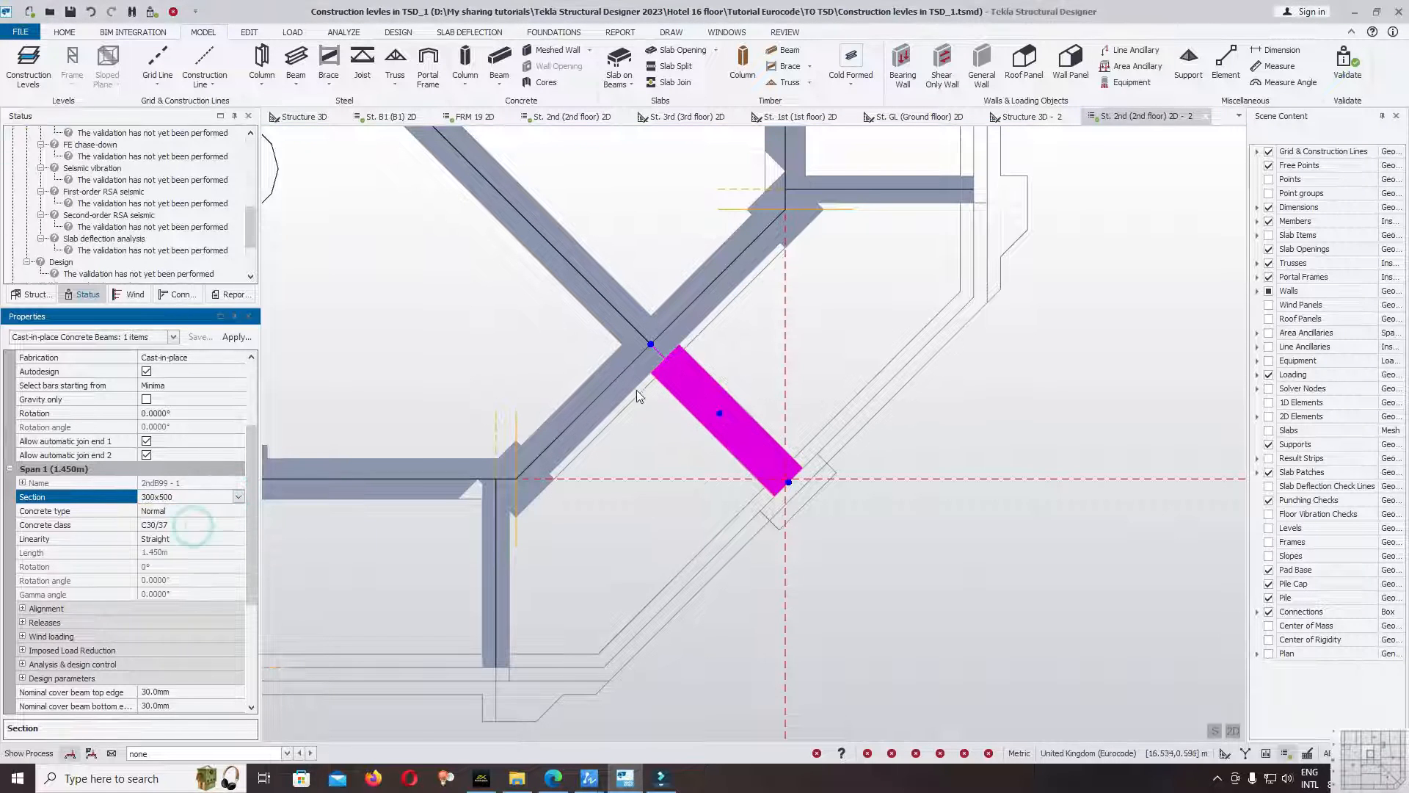
click(22, 622)
scroll(195, 621, down, 4)
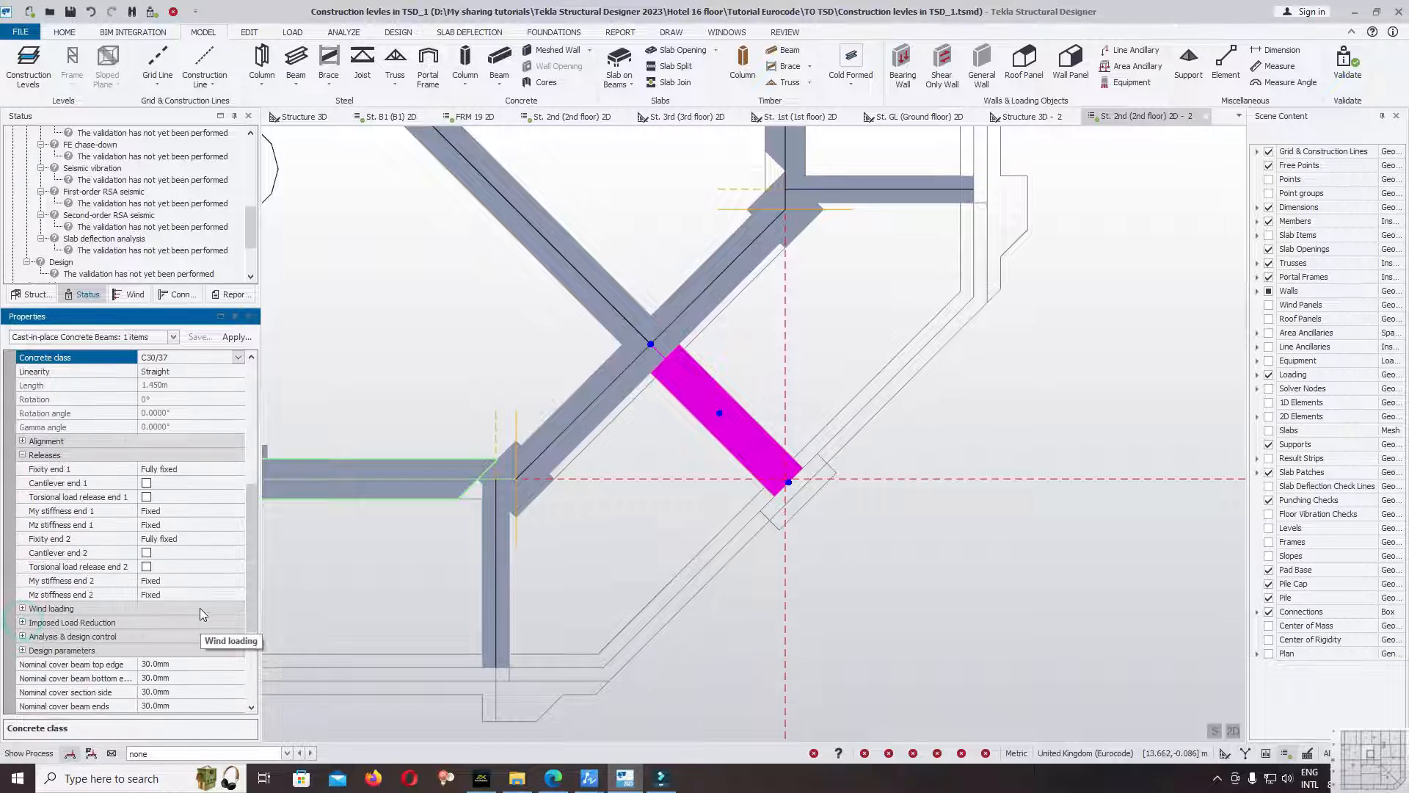
click(147, 484)
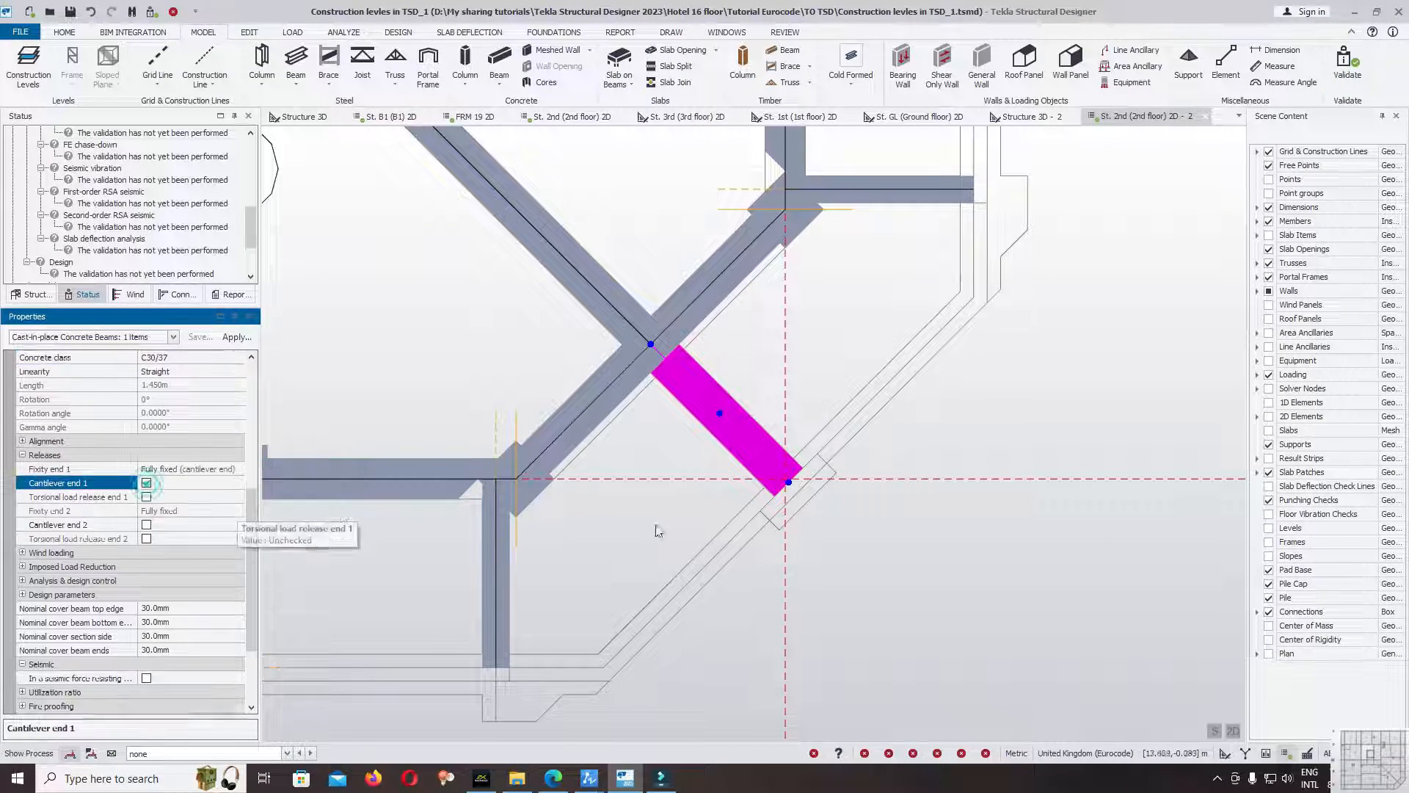
click(842, 511)
Validate the model again and check the model status in the validation results.
click(1344, 65)
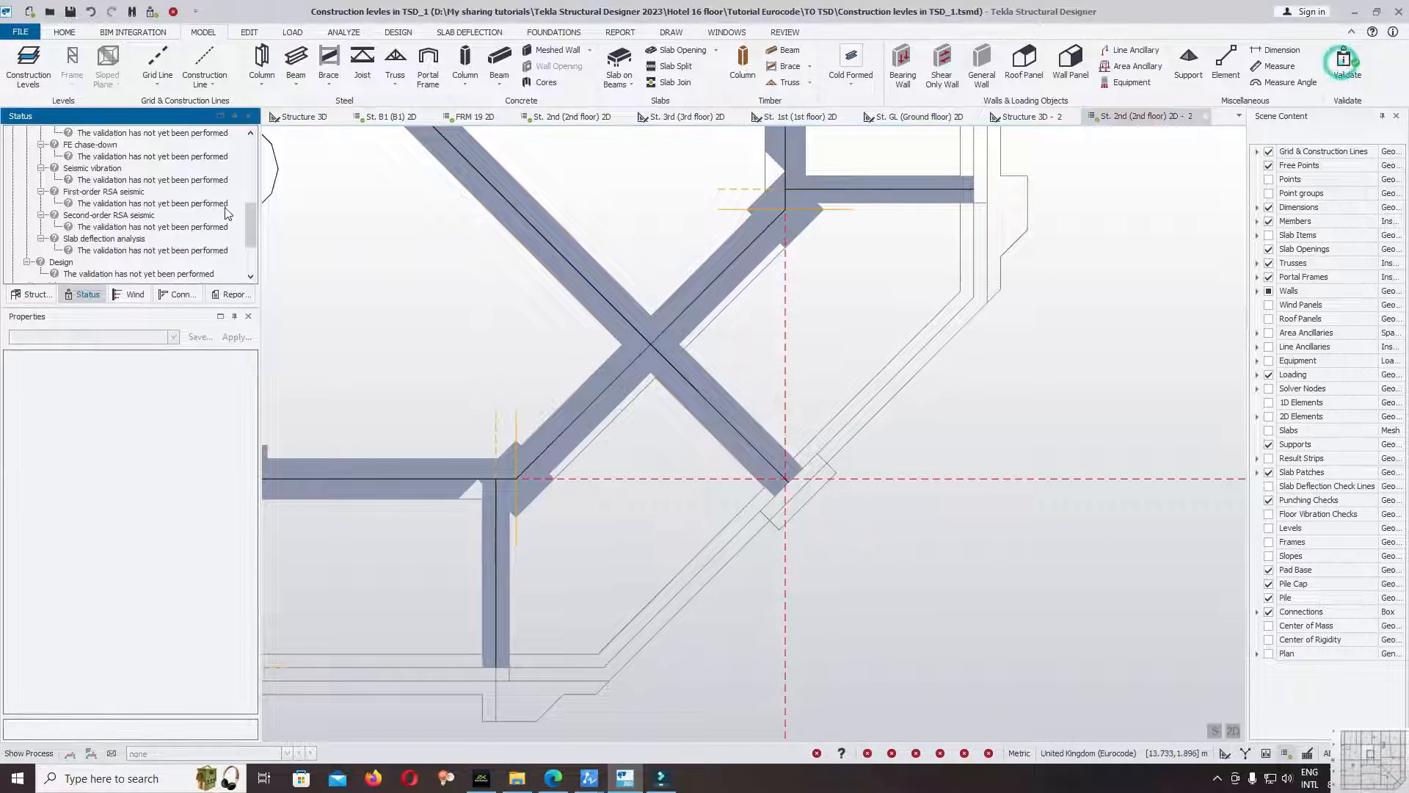
drag(252, 228, 251, 125)
click(453, 253)
scroll(1072, 450, down, 7)
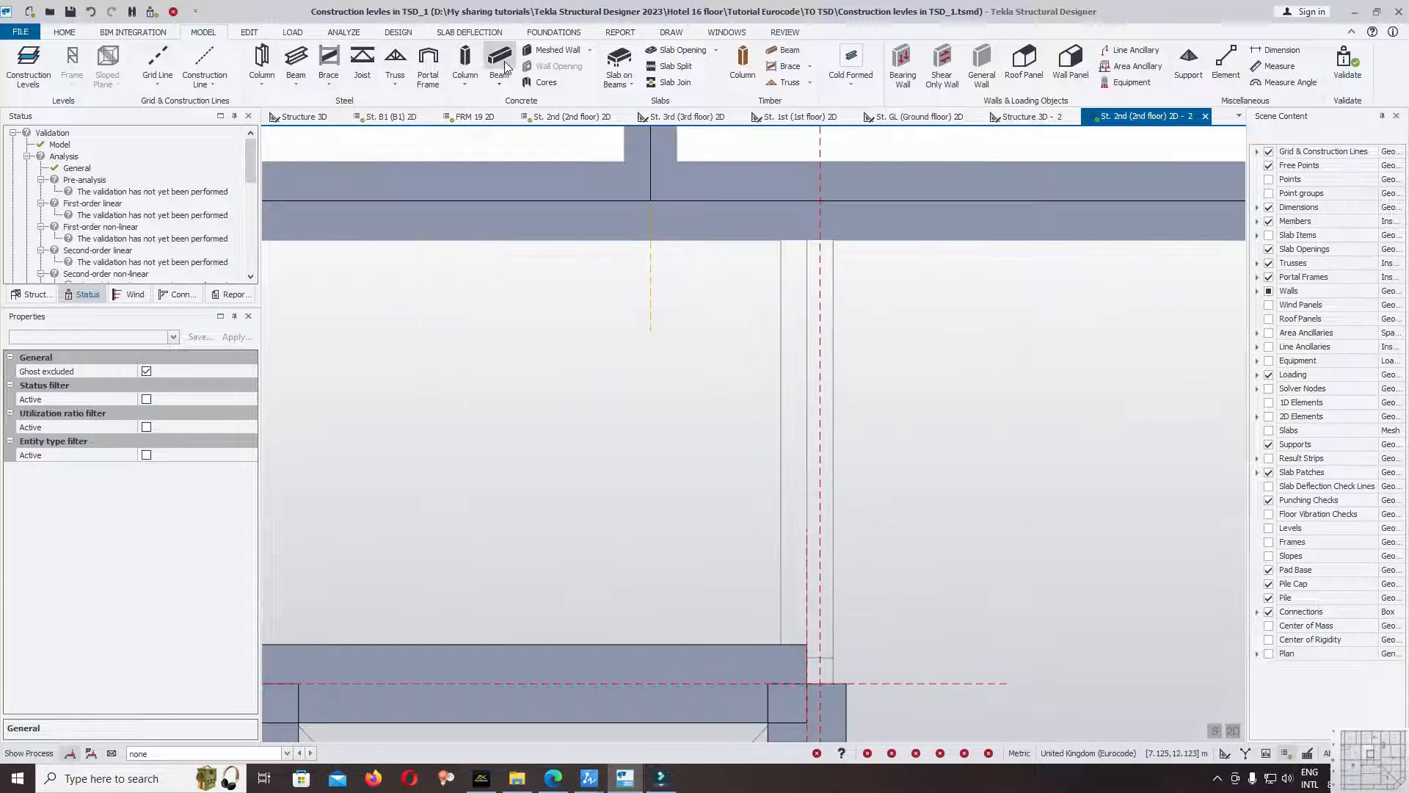
Draw a vertical B20x40cm beam from the lift core corner at (9.150, 10.650) to the gridline D beam.
click(500, 58)
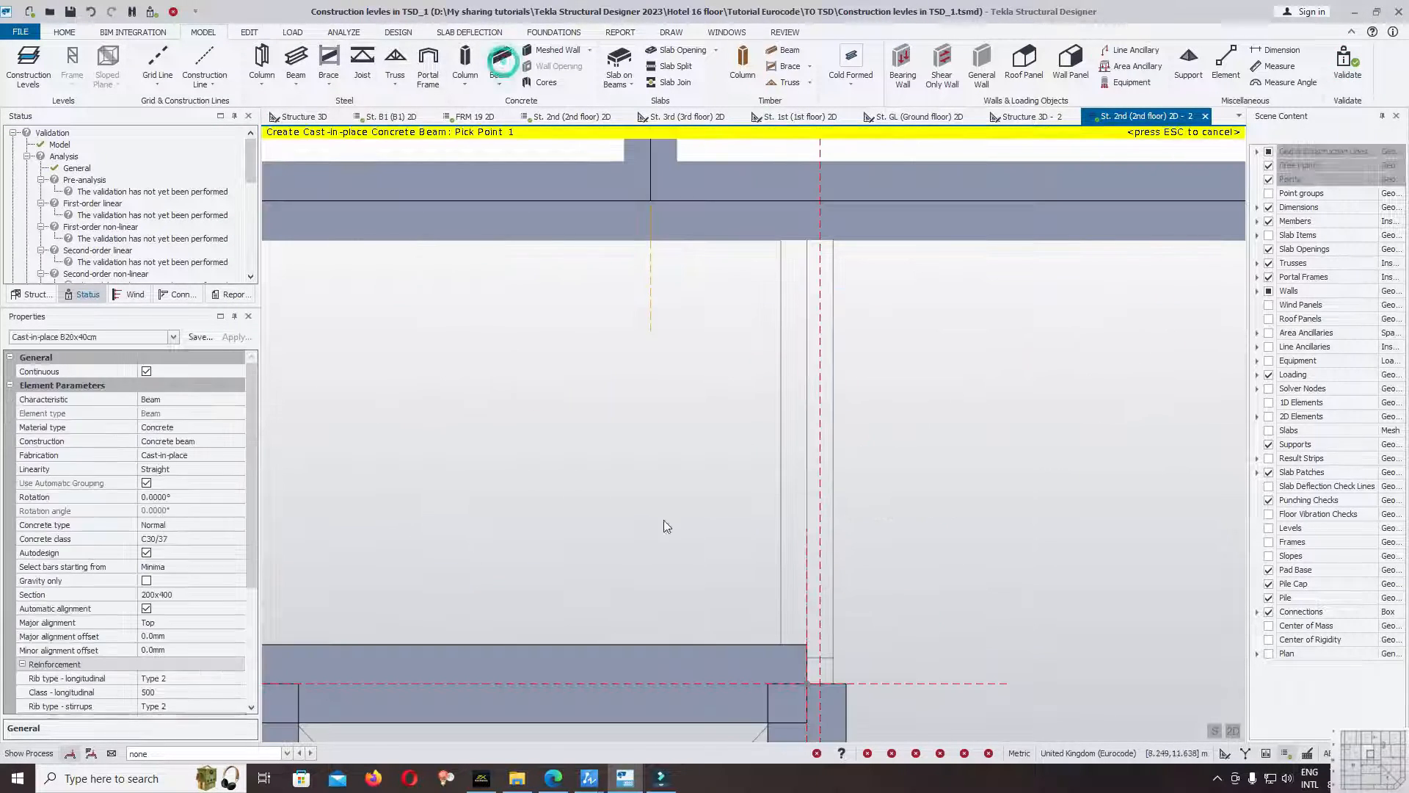
click(819, 692)
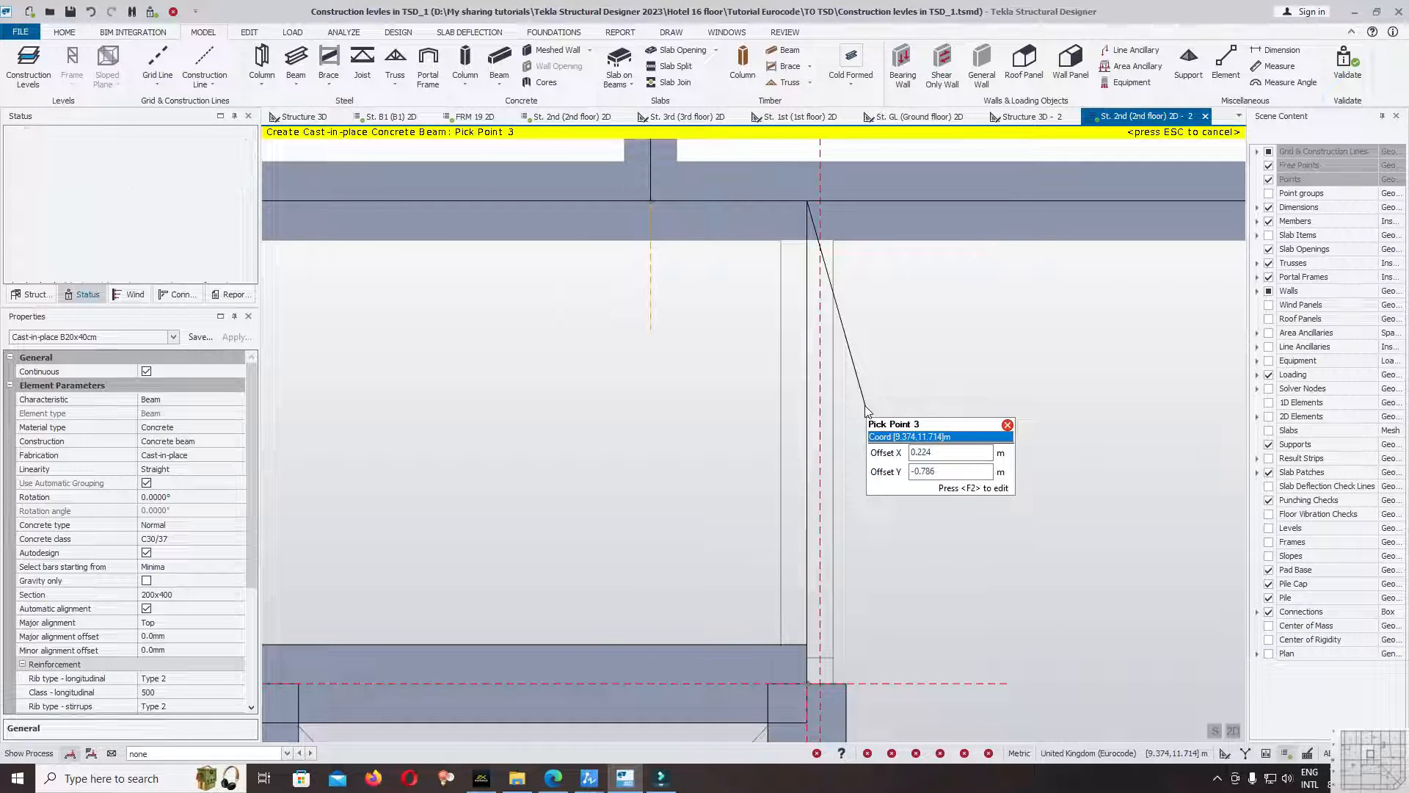
key(Escape)
Draw a vertical B20x40cm beam along the plan outline between gridlines 2a and 1, from the gridline C beam to the gridline D beam.
scroll(881, 352, down, 5)
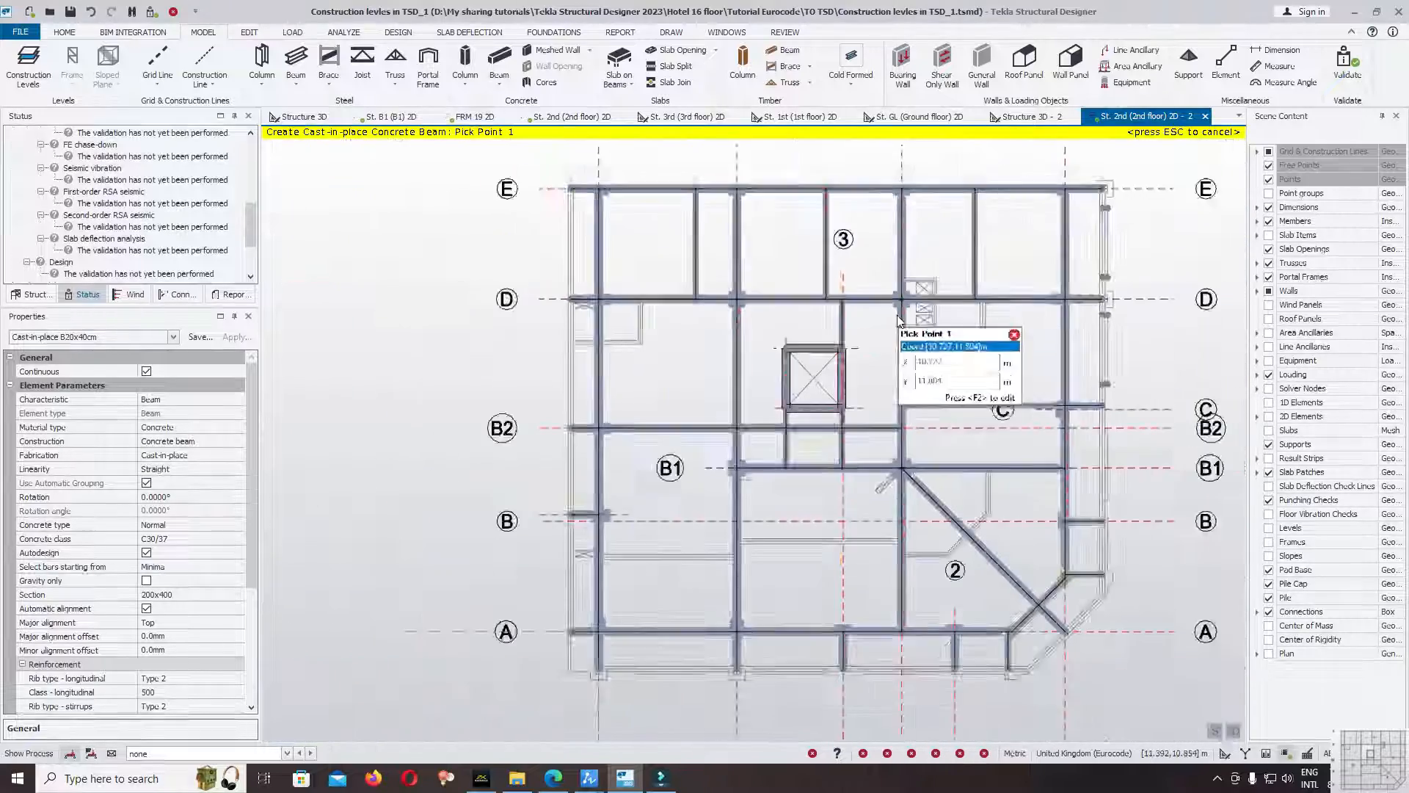
scroll(962, 389, up, 5)
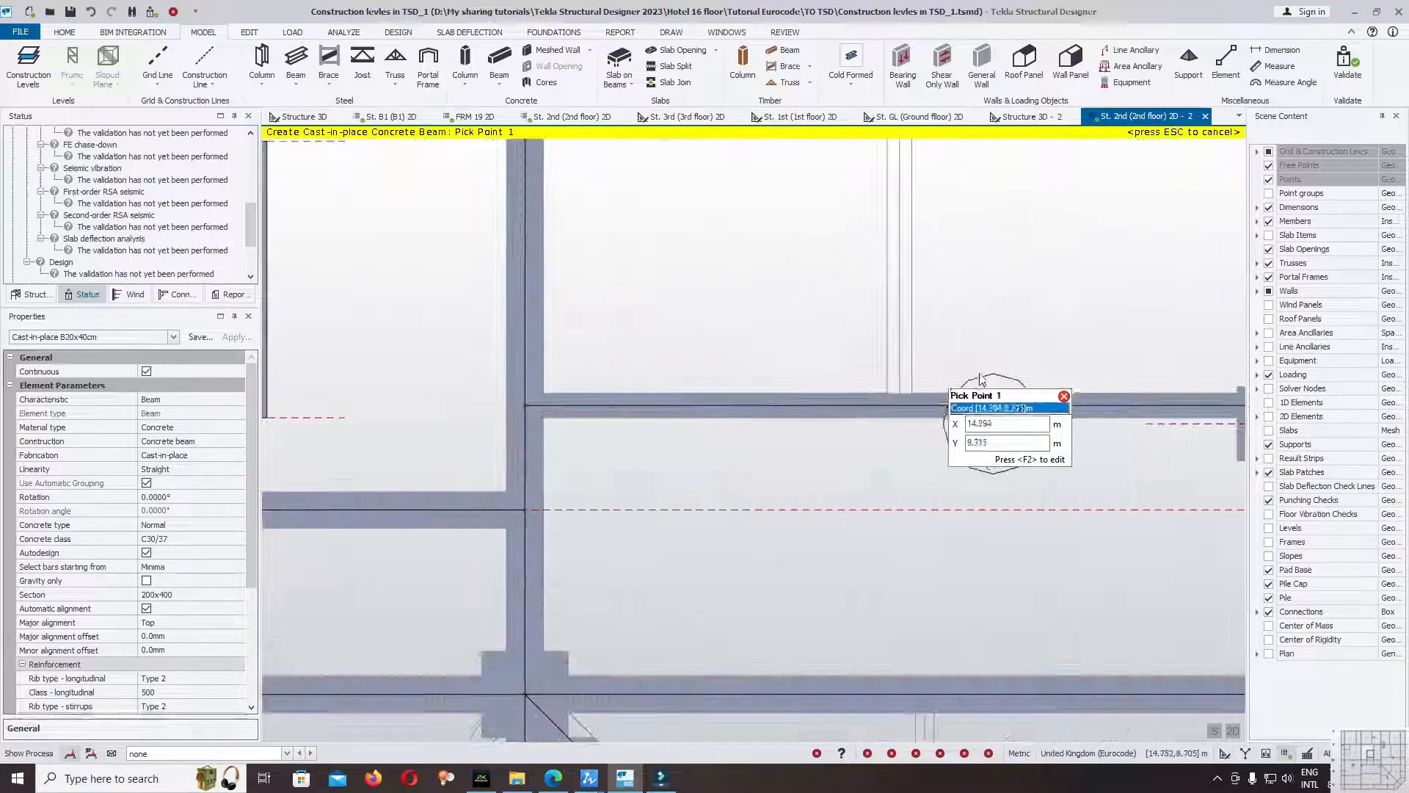
click(1269, 221)
click(900, 403)
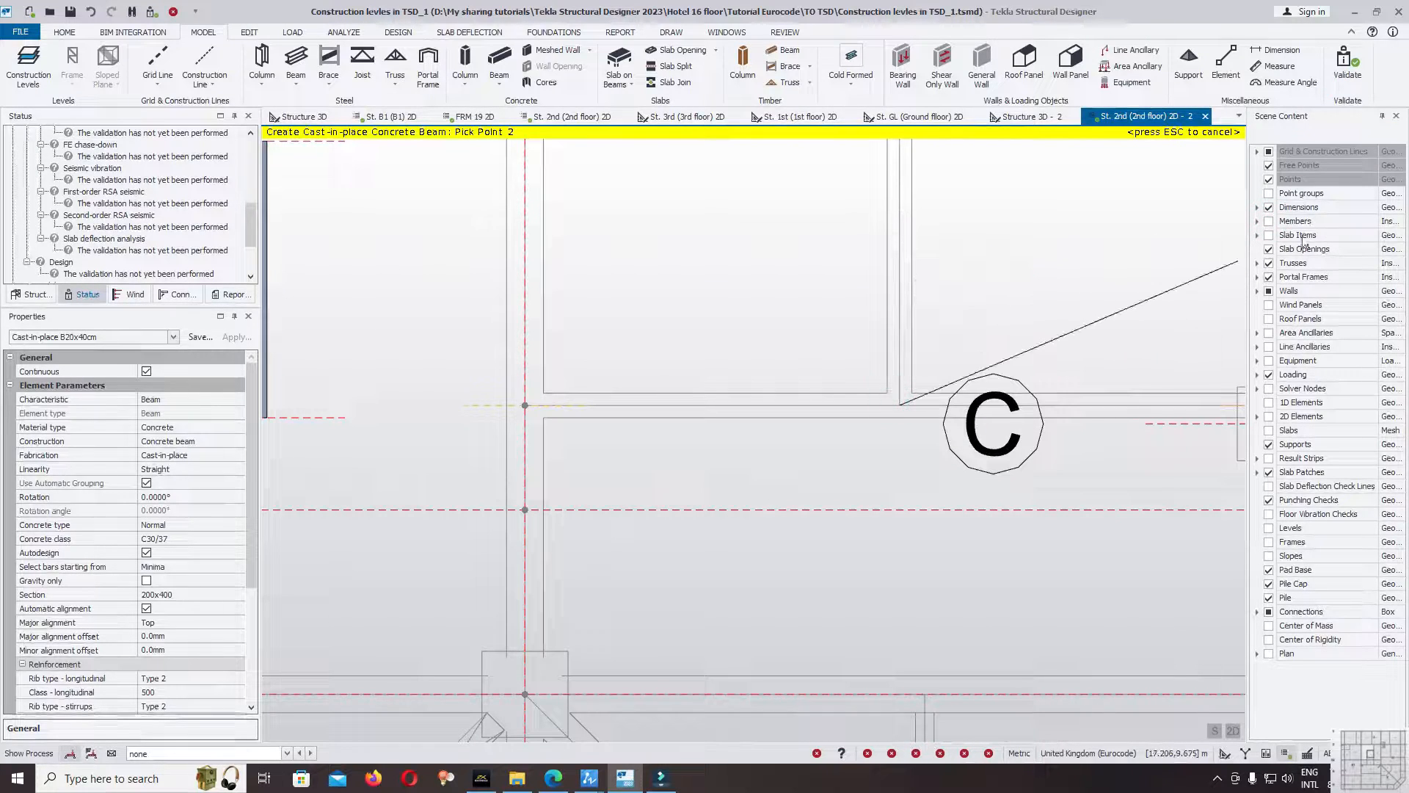
click(1270, 221)
middle_drag(938, 172, 880, 474)
scroll(879, 606, down, 1)
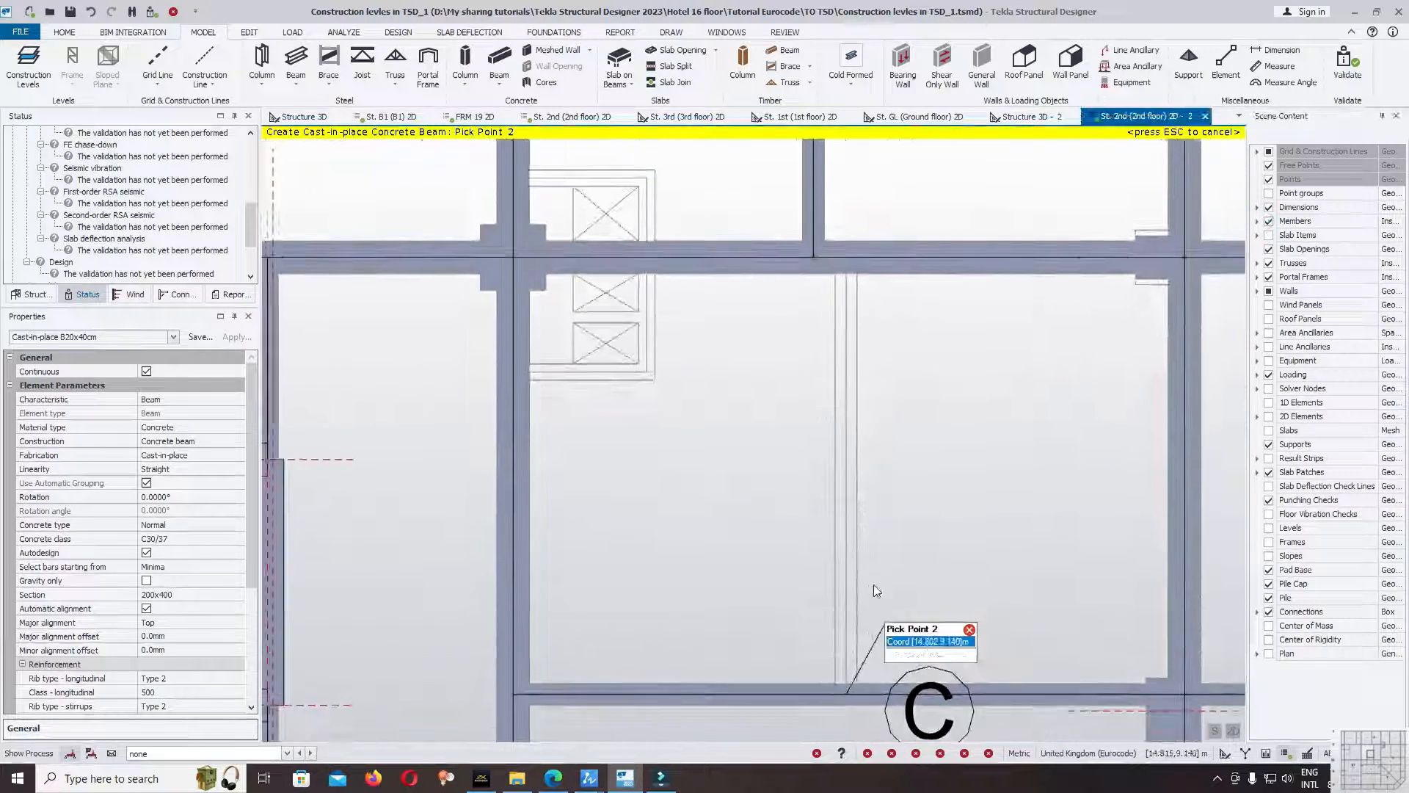
scroll(872, 279, up, 4)
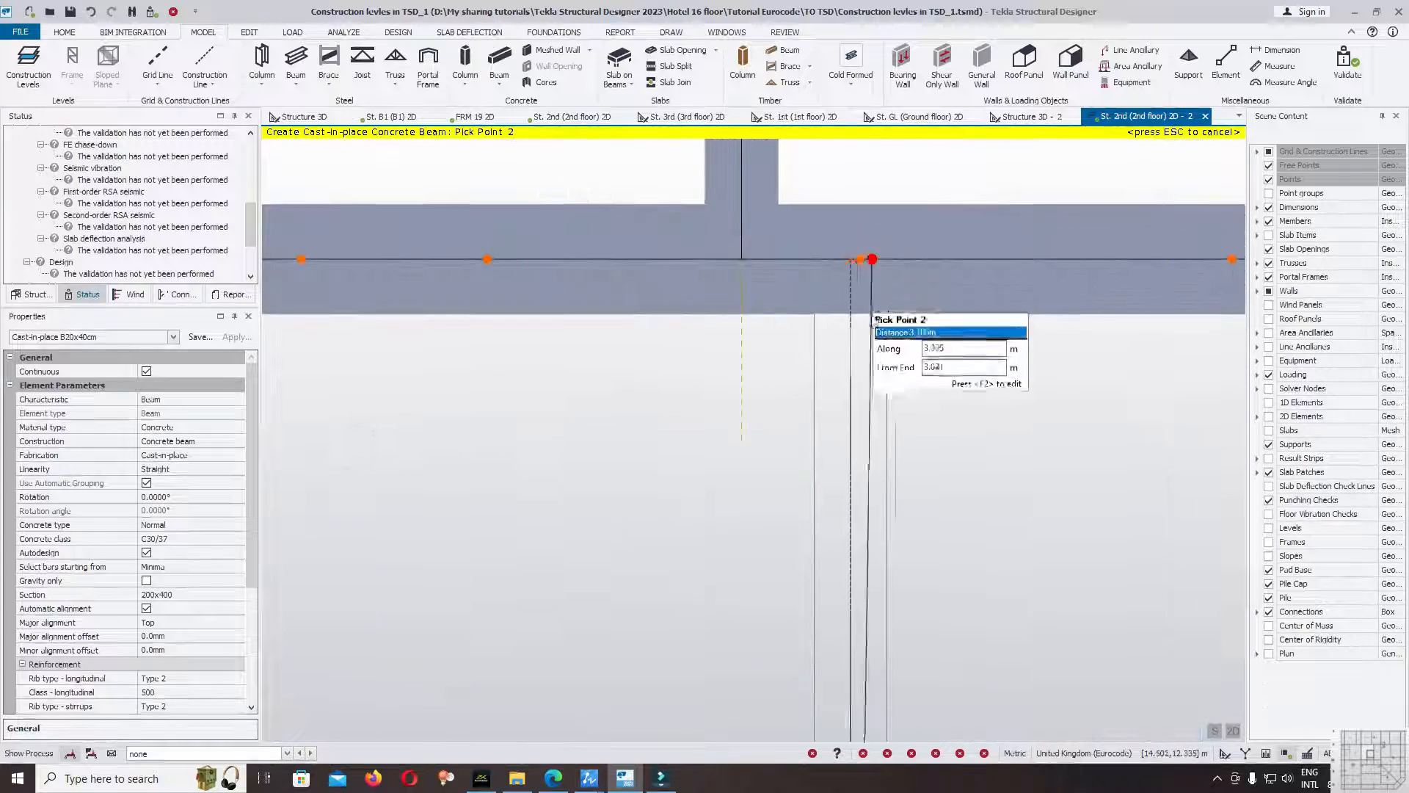
click(842, 255)
scroll(866, 239, down, 4)
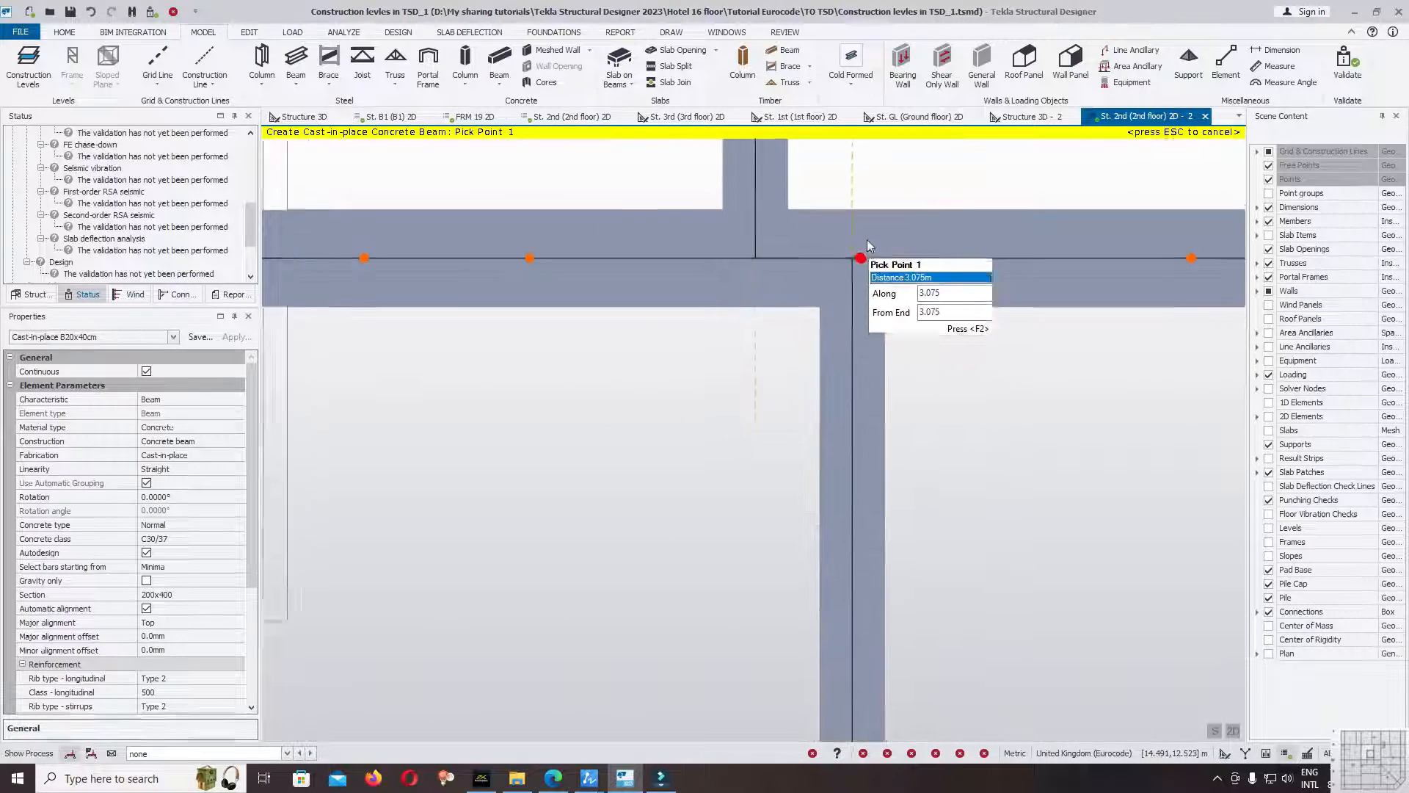
End the beam command, enlarge the validation status list, and validate the model to check its model status.
scroll(965, 308, down, 3)
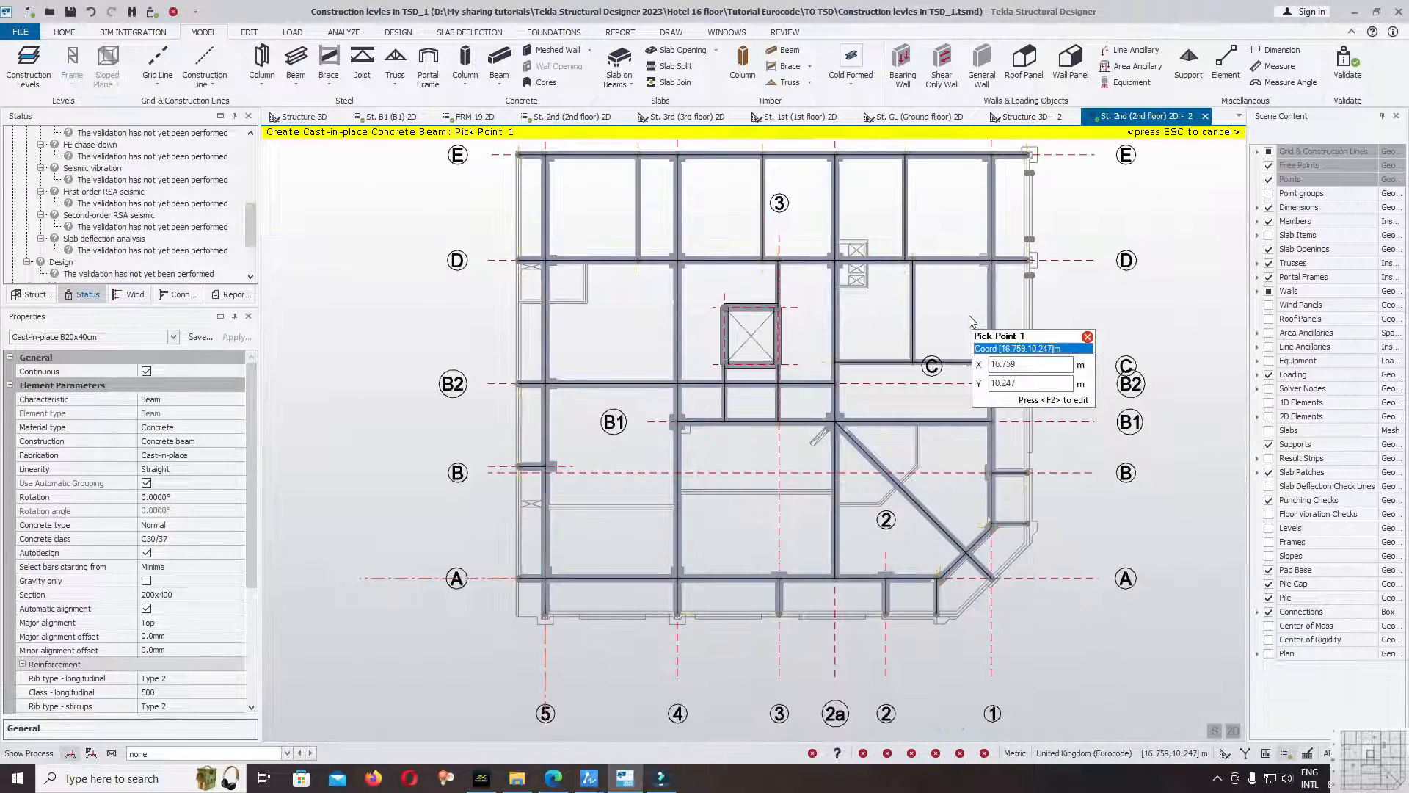
key(Escape)
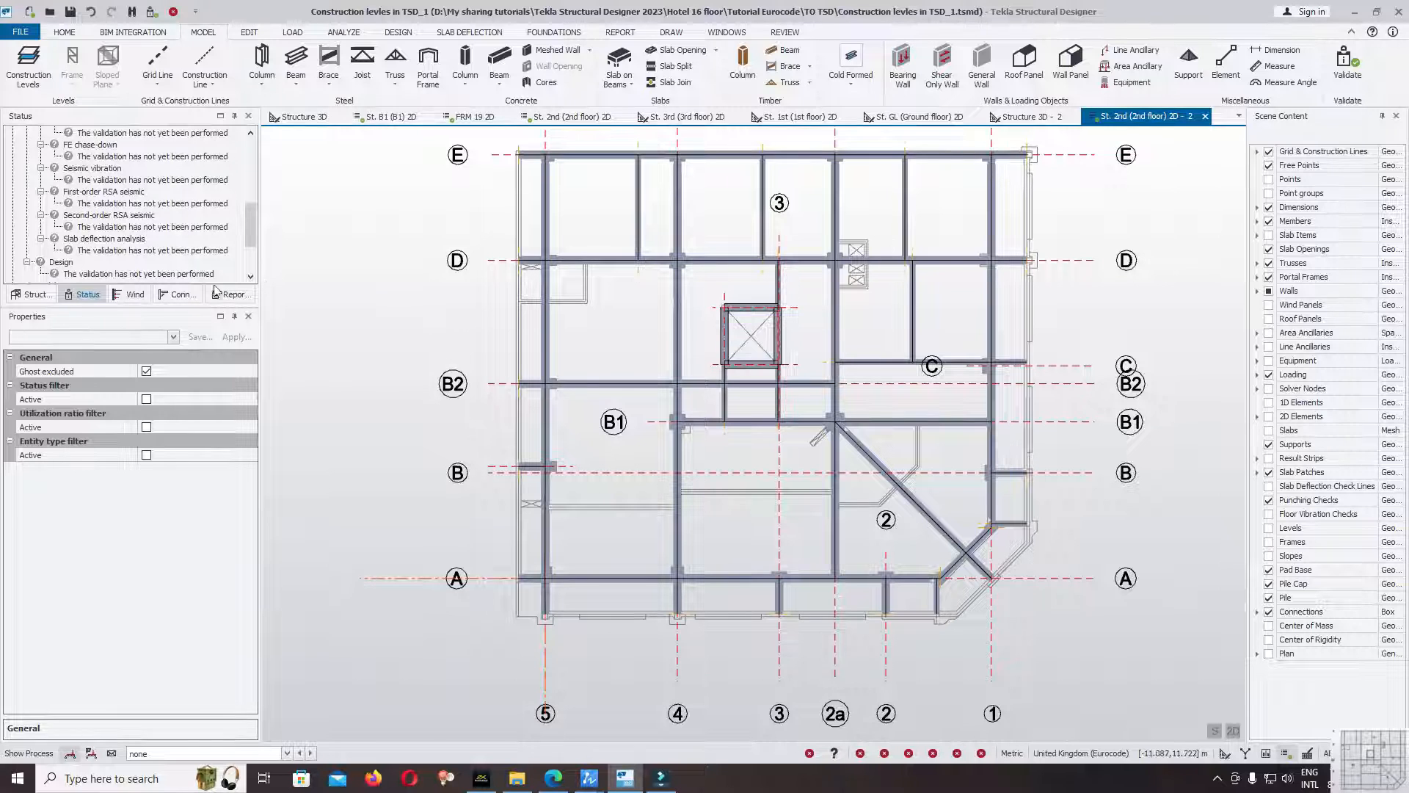
drag(137, 307, 137, 424)
scroll(248, 313, up, 5)
click(1349, 60)
drag(253, 252, 250, 149)
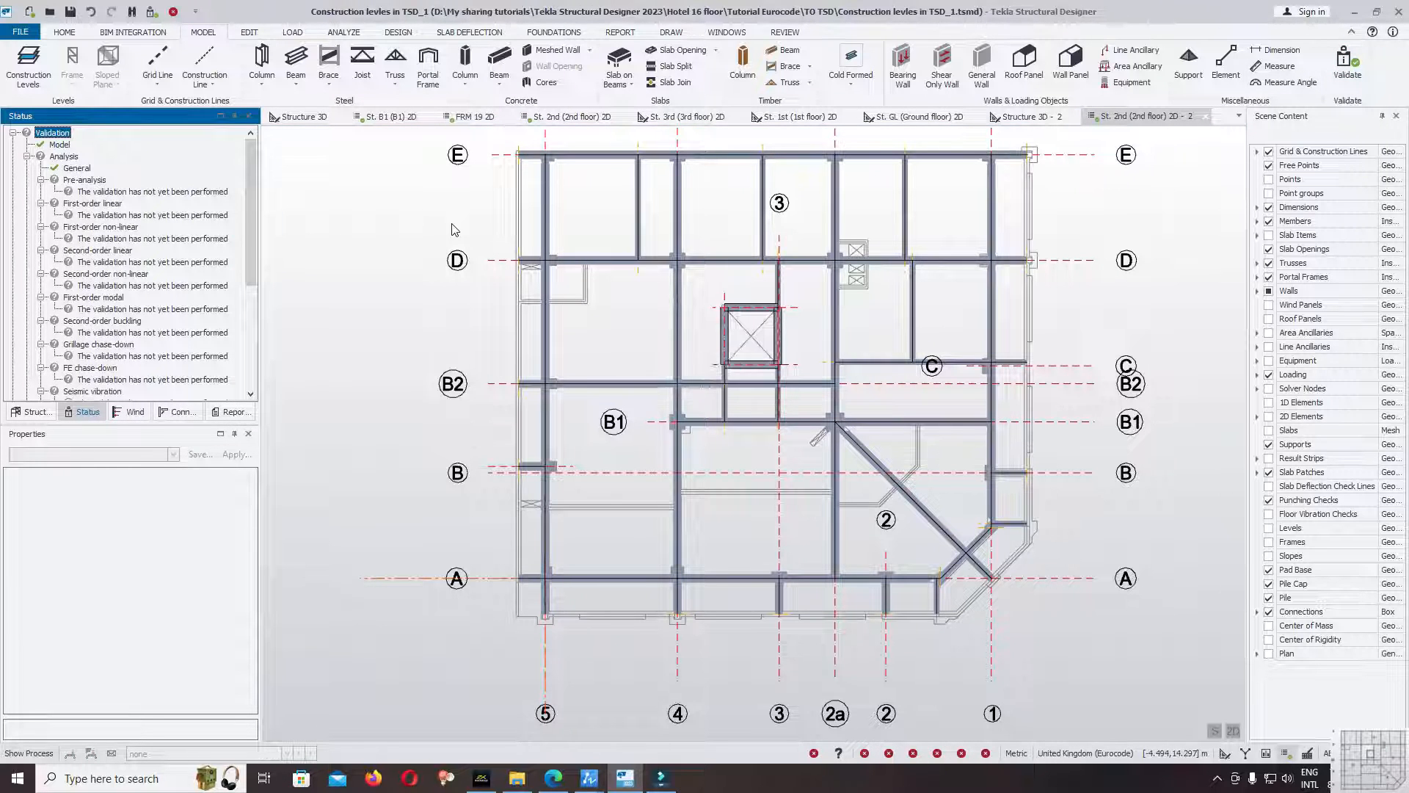
Start a continuous B20x40cm edge beam outside gridline 5 from the outline corner below gridline A to the gridline A beam's overhang end.
middle_drag(557, 247, 589, 203)
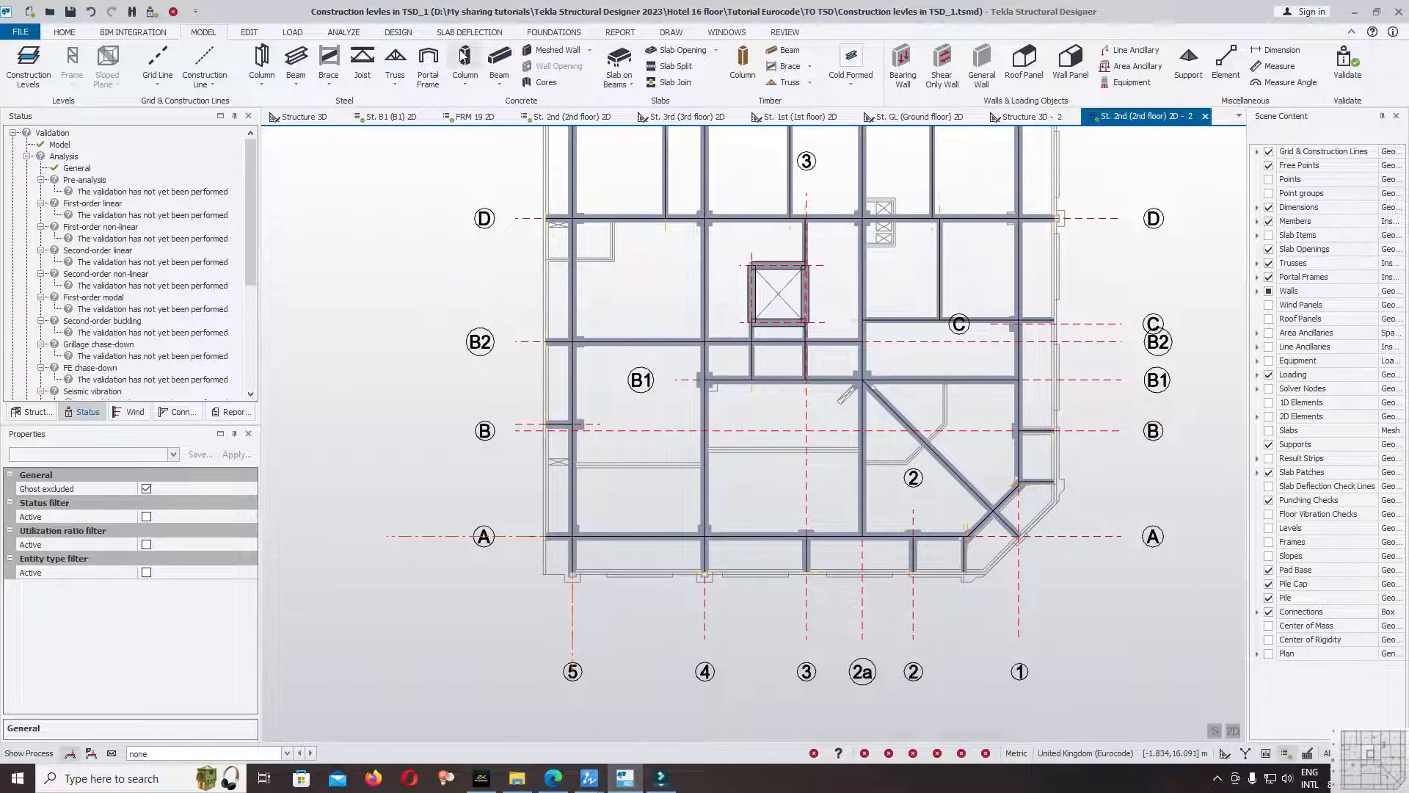
click(505, 66)
middle_drag(669, 240, 706, 387)
scroll(637, 310, up, 1)
middle_drag(632, 478, 644, 175)
scroll(602, 472, up, 1)
scroll(601, 471, up, 3)
click(562, 490)
click(563, 320)
scroll(552, 539, down, 3)
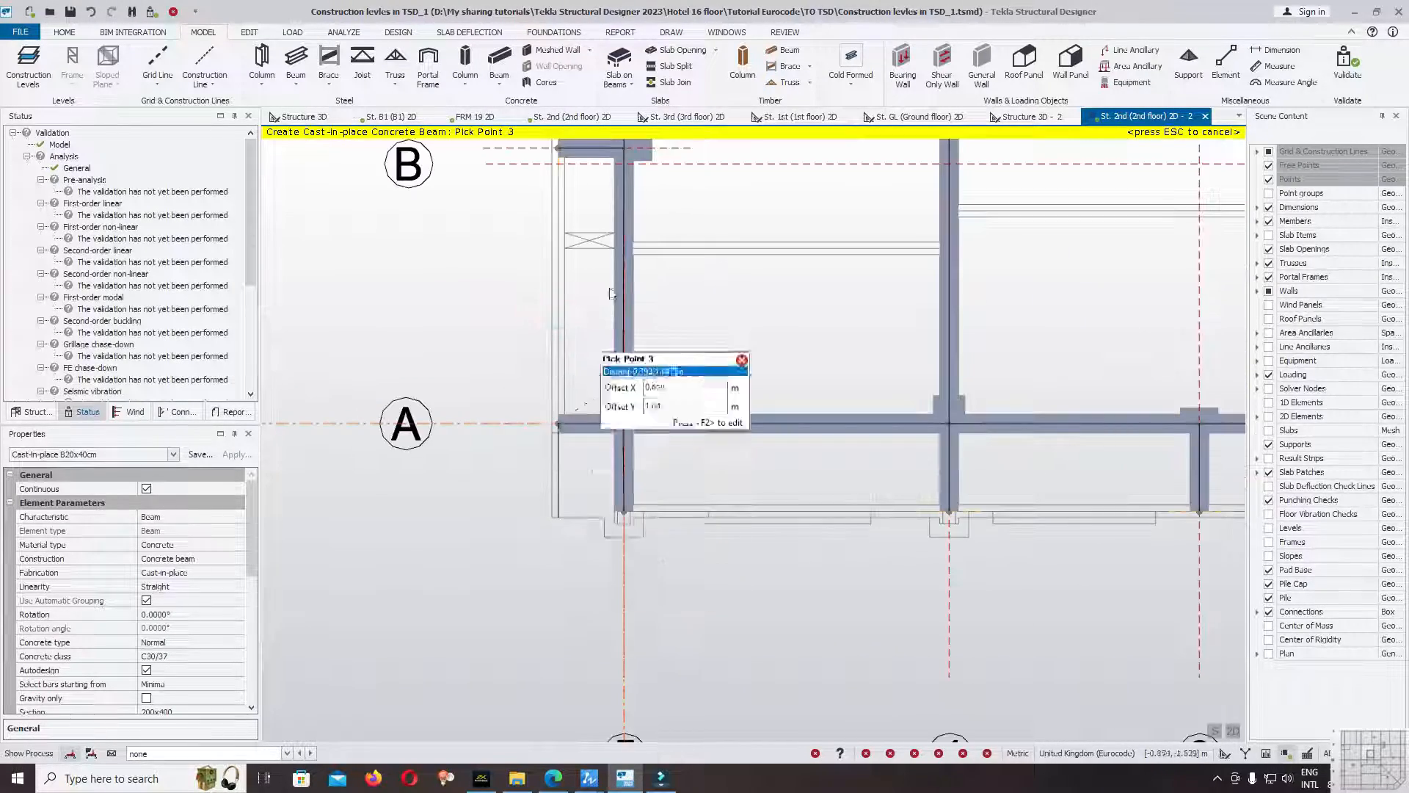
Continue the edge beam outside gridline 5 through the overhang ends near gridline B and at B2 and D, finishing at gridline E.
middle_drag(588, 181, 585, 383)
click(554, 350)
click(554, 156)
scroll(550, 180, down, 3)
middle_drag(602, 176, 605, 677)
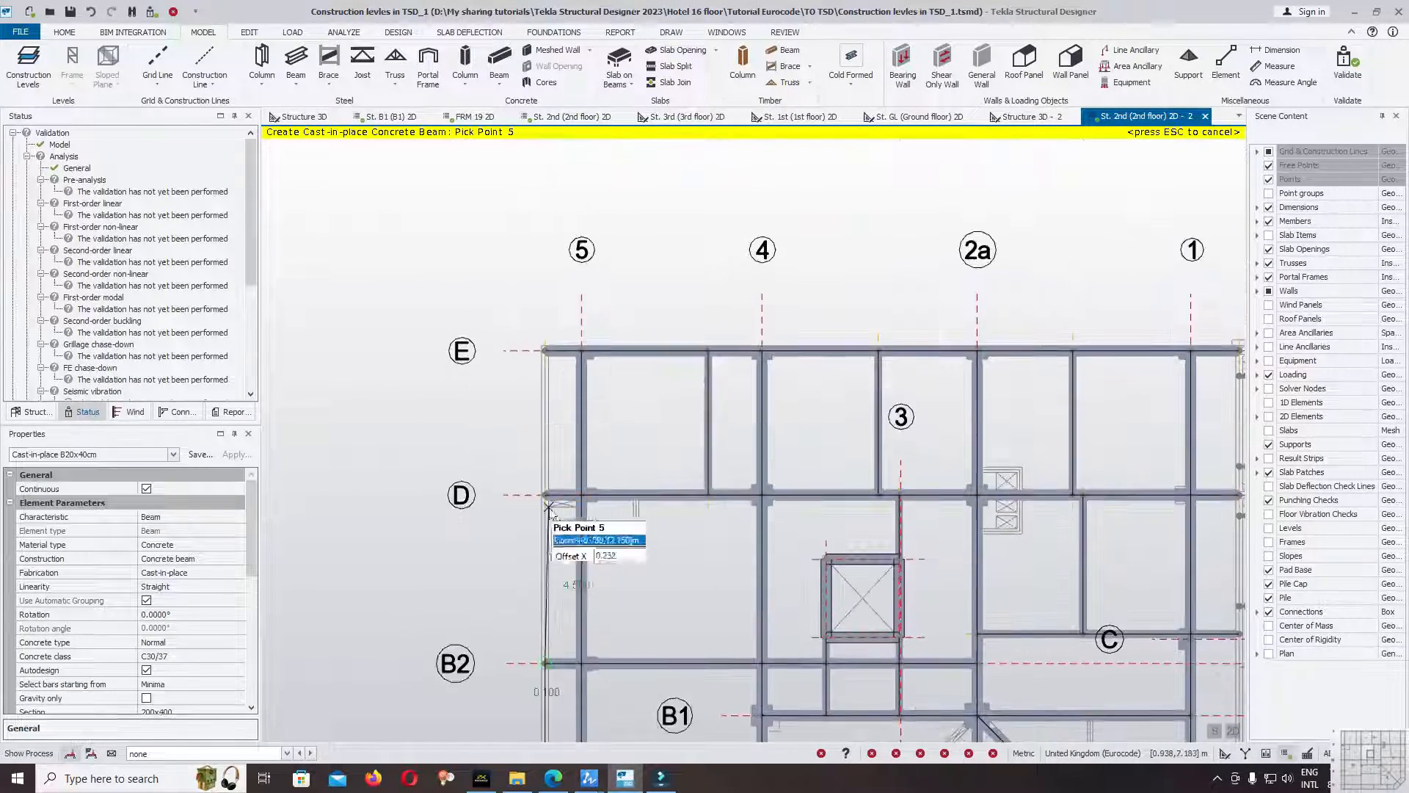
scroll(552, 531, up, 3)
click(557, 469)
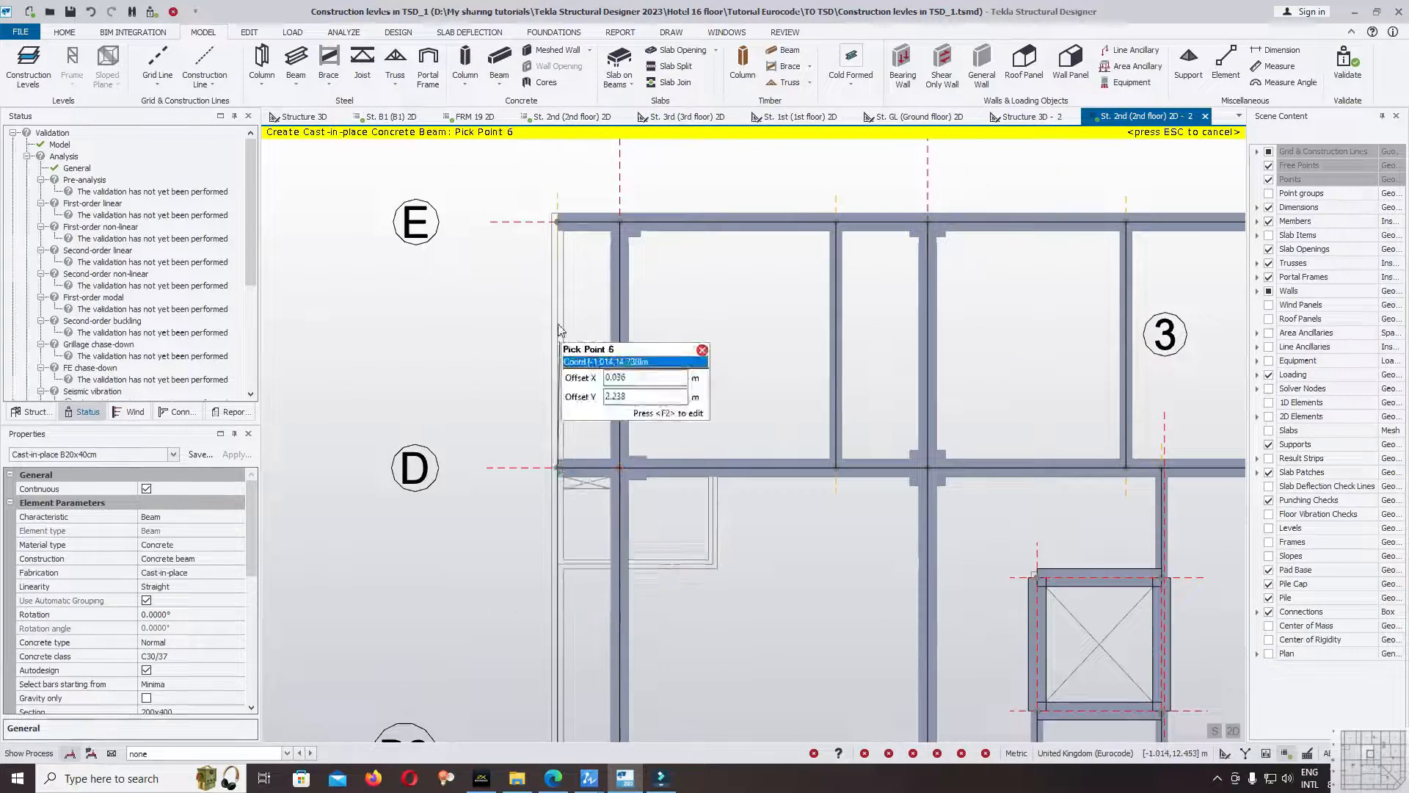
click(562, 225)
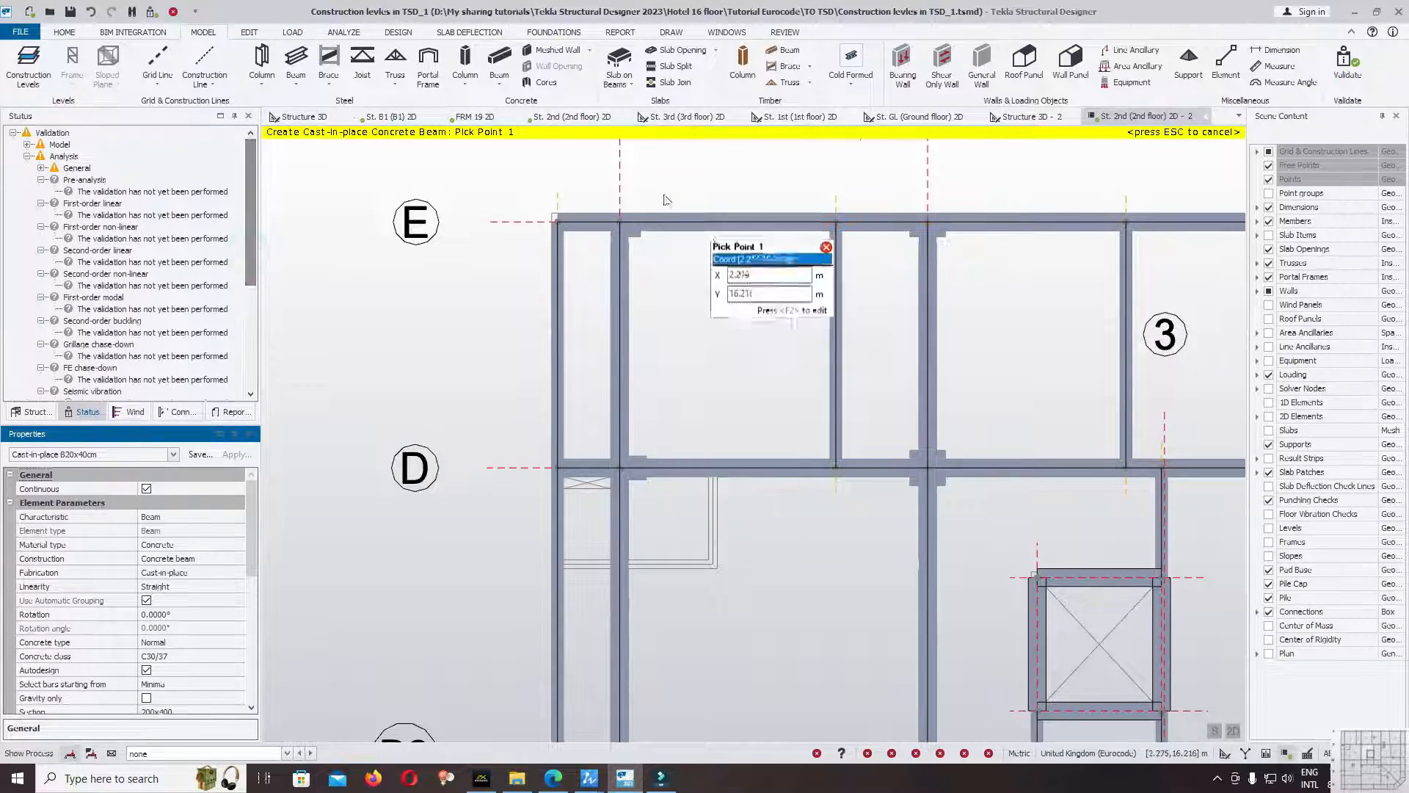
Start a continuous B20x40cm edge beam outside gridline 1 from (18.950, 1.349) through the short overhang's end to the gridline B overhang.
scroll(603, 183, down, 3)
scroll(976, 213, up, 5)
scroll(947, 198, down, 2)
scroll(918, 539, up, 5)
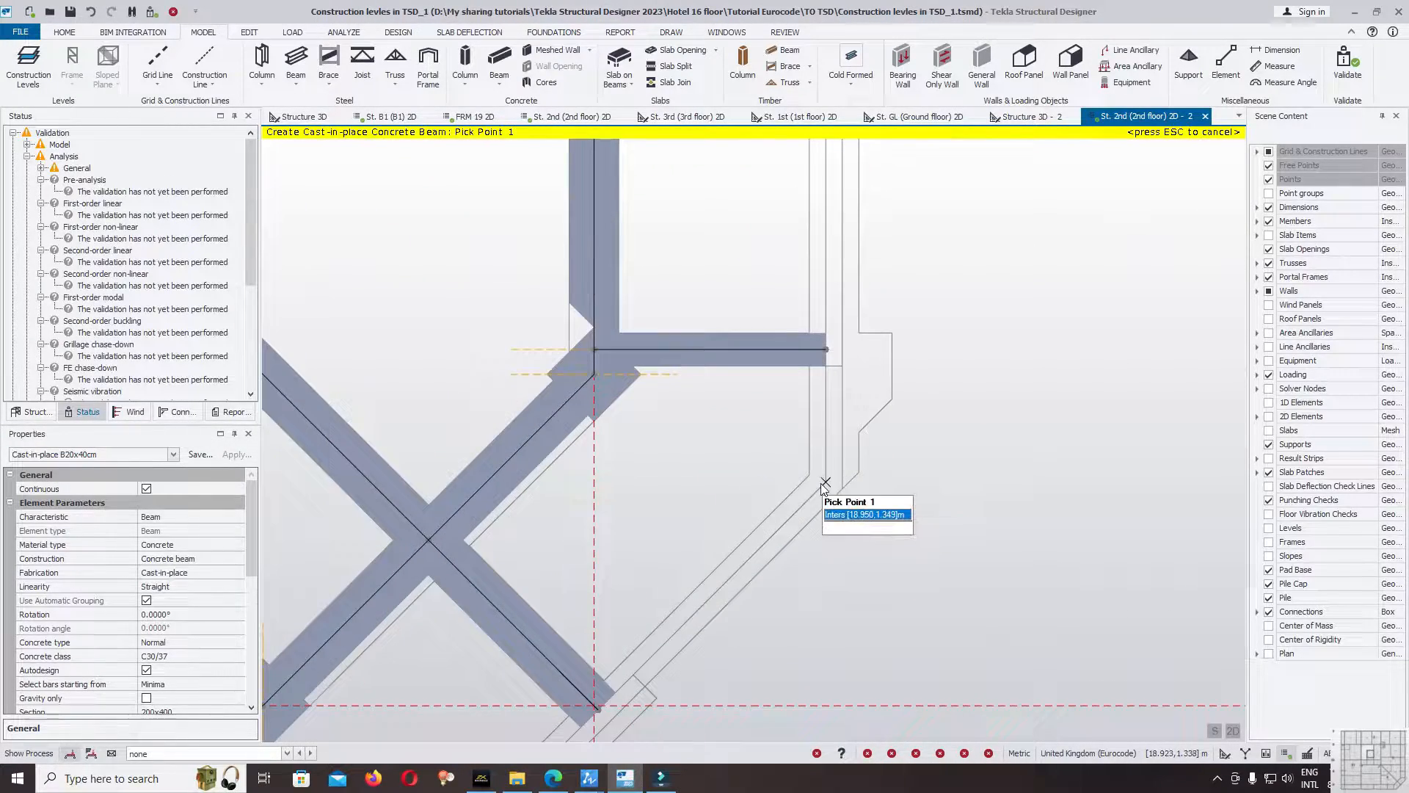
click(822, 482)
click(822, 351)
scroll(823, 537, down, 3)
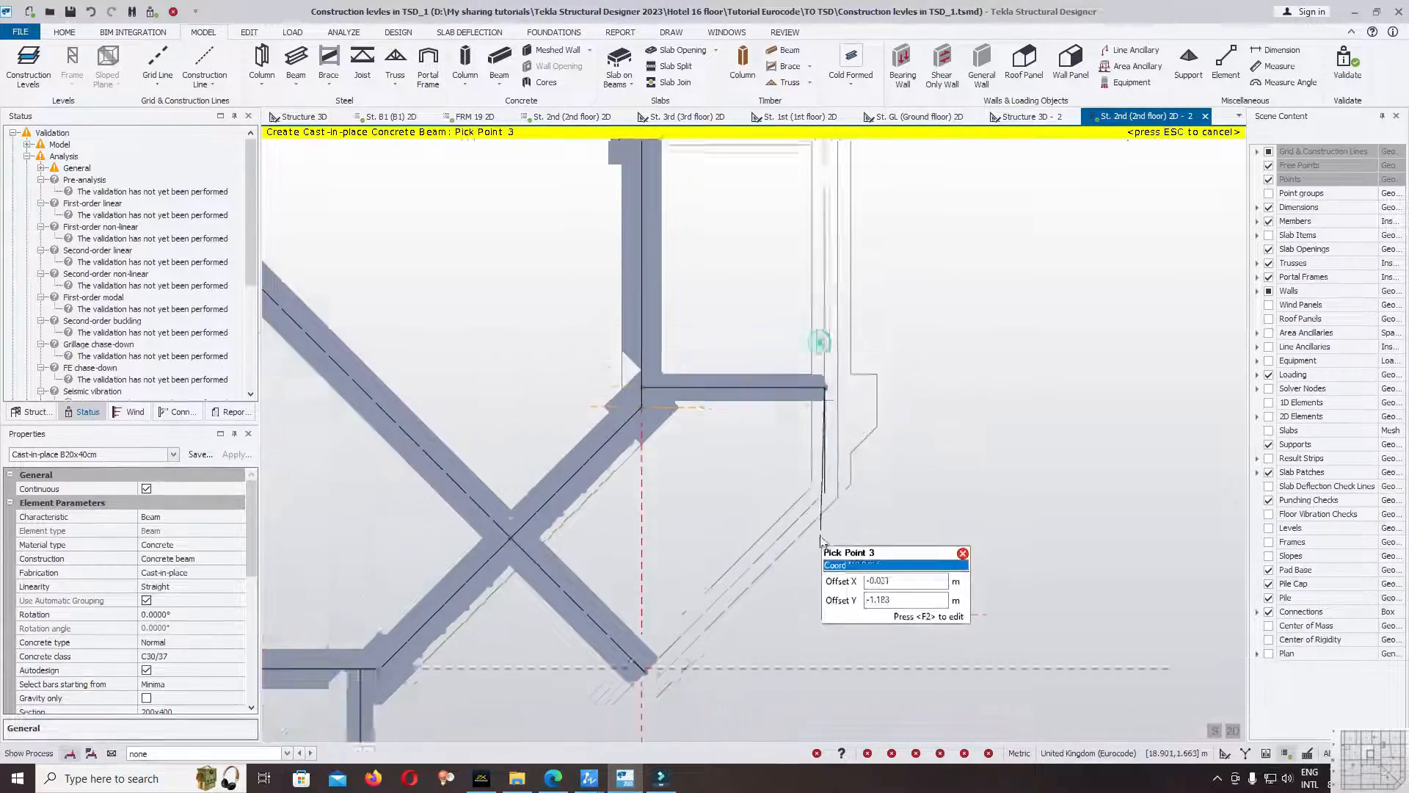
click(822, 278)
Continue the edge beam outside gridline 1 through the overhang ends at gridlines C and D, finishing at (18.950, 16.650) on gridline E.
middle_drag(868, 212, 839, 509)
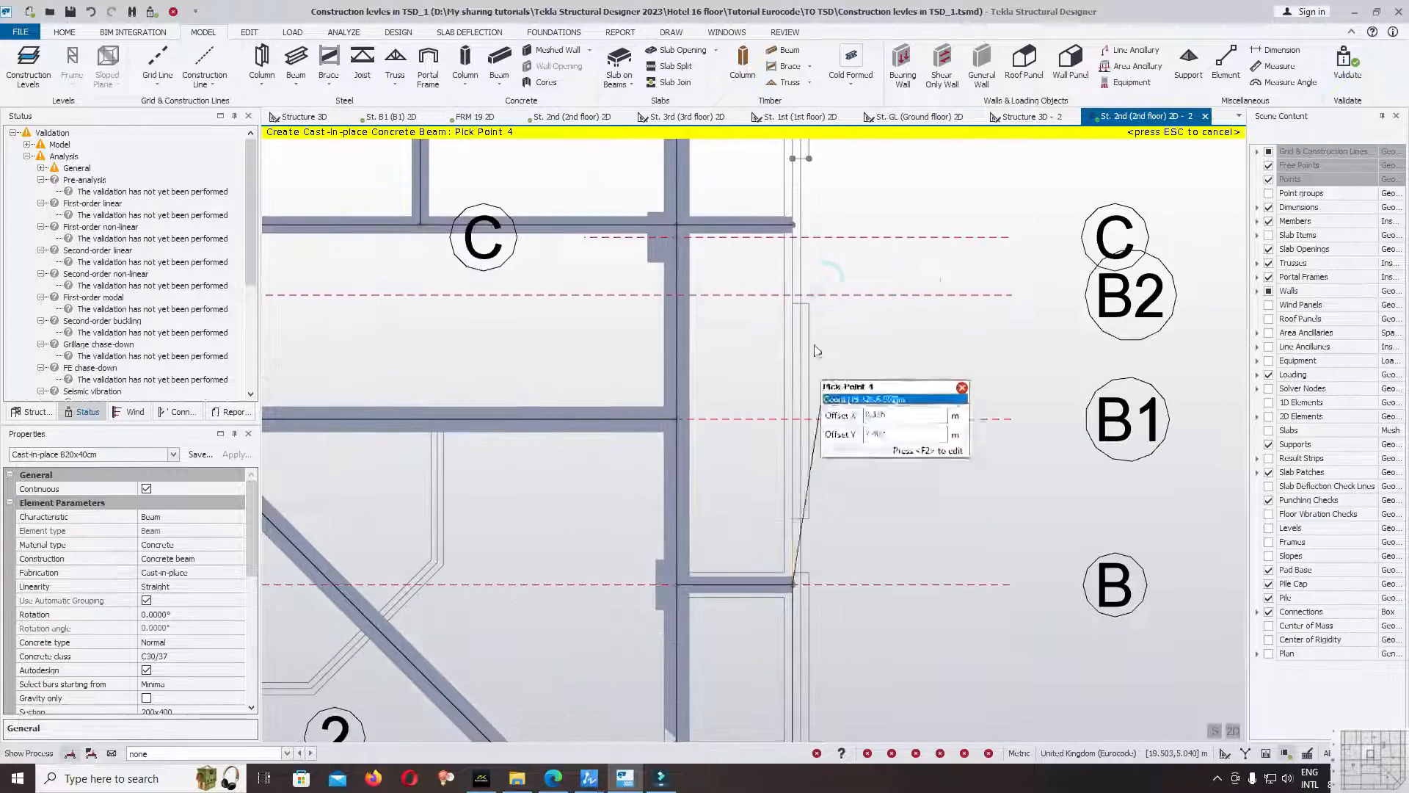
click(793, 227)
middle_drag(842, 206, 842, 494)
click(793, 184)
middle_drag(873, 149, 832, 682)
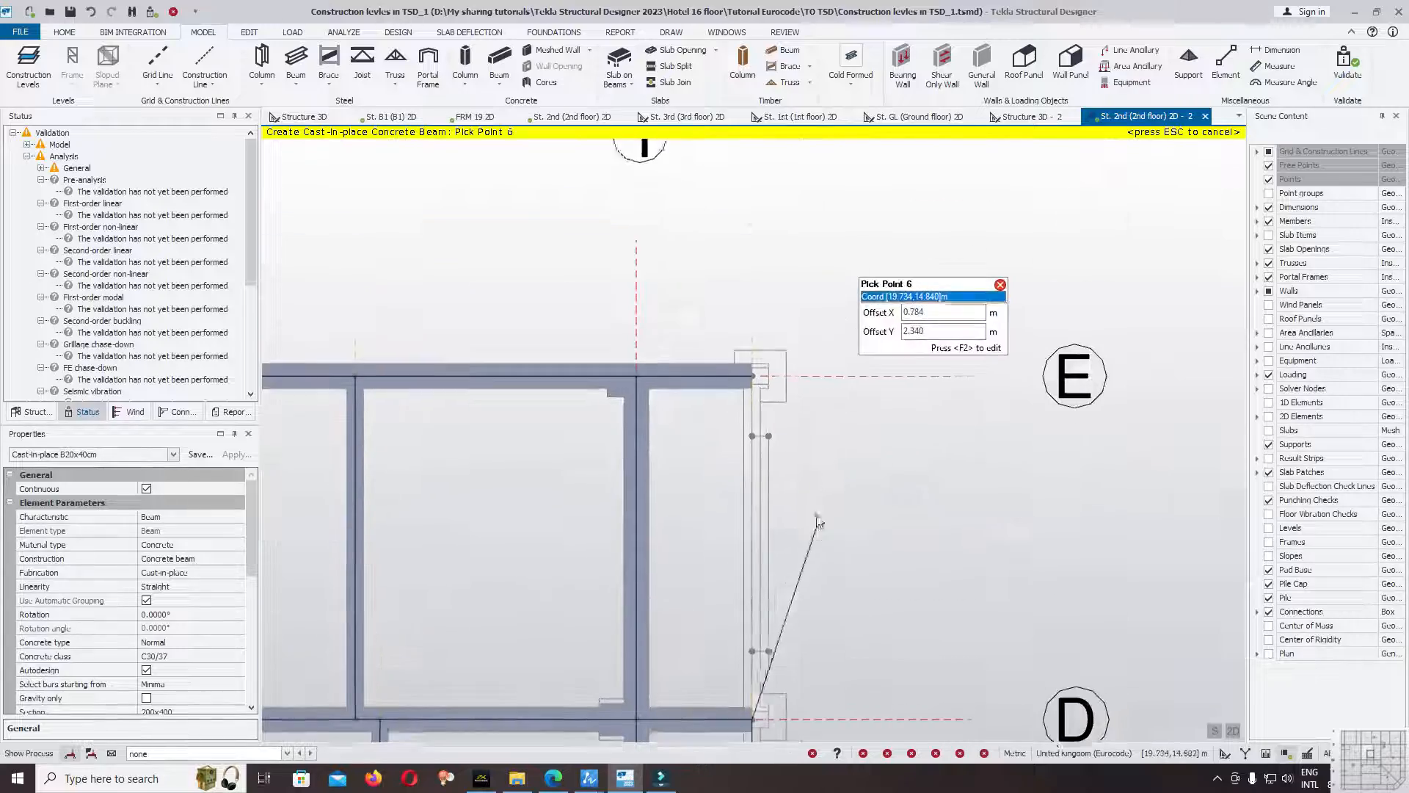
click(755, 371)
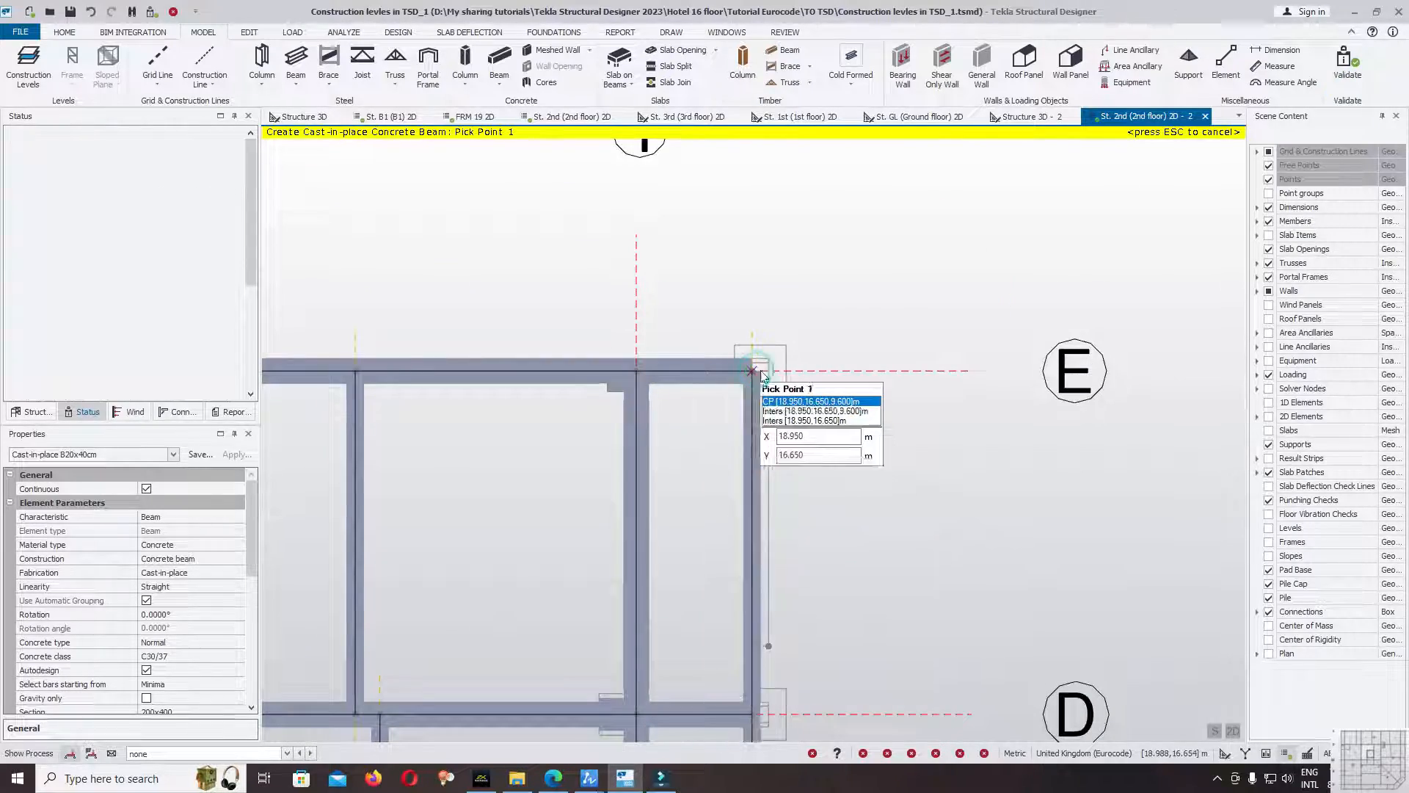
Draw a continuous diagonal B20x40cm edge beam from (18.950, 1.349) through the diagonal beam's end at gridlines A and 1 to (16.201, -1.400).
scroll(966, 213, down, 7)
scroll(891, 580, up, 2)
middle_drag(891, 580, 940, 471)
scroll(942, 474, up, 5)
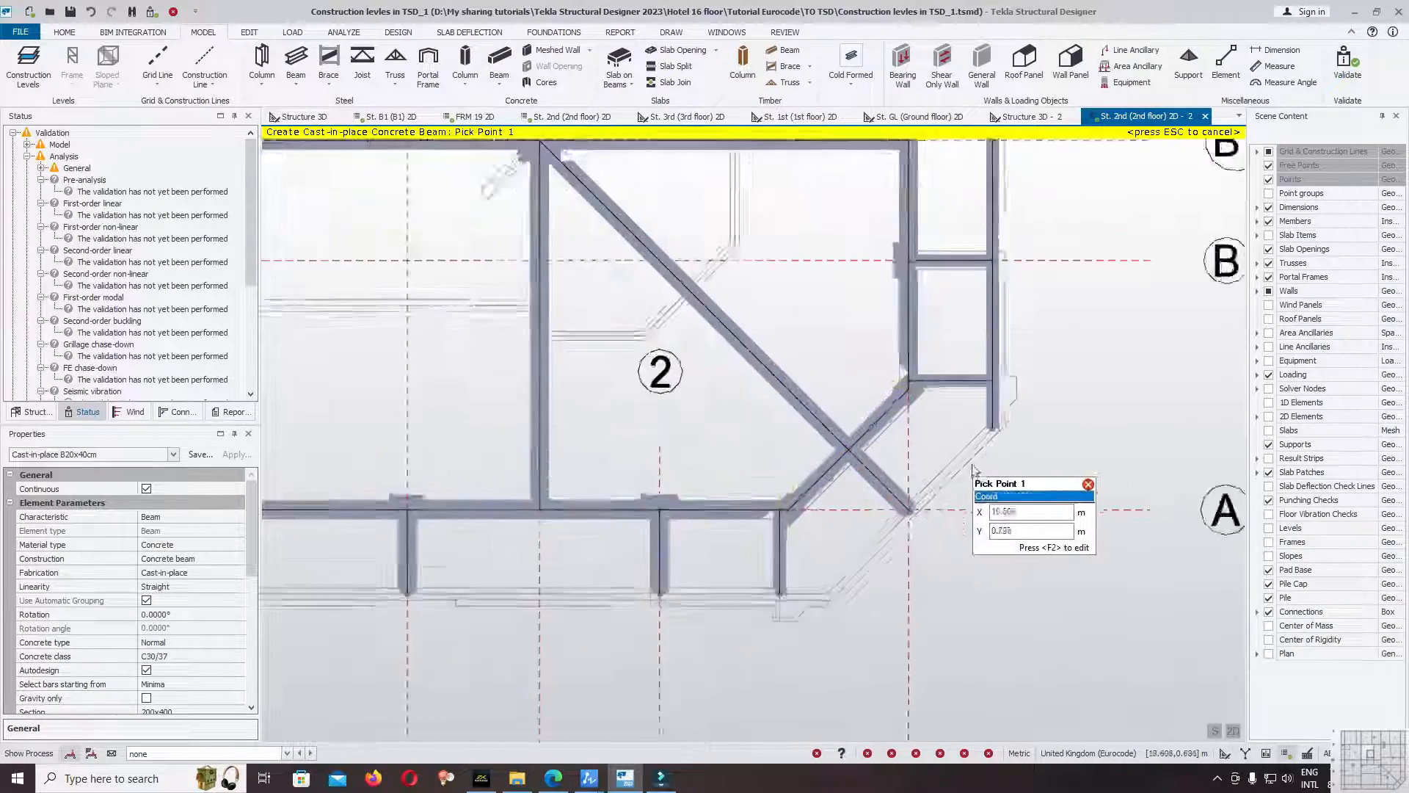
click(1027, 334)
click(905, 449)
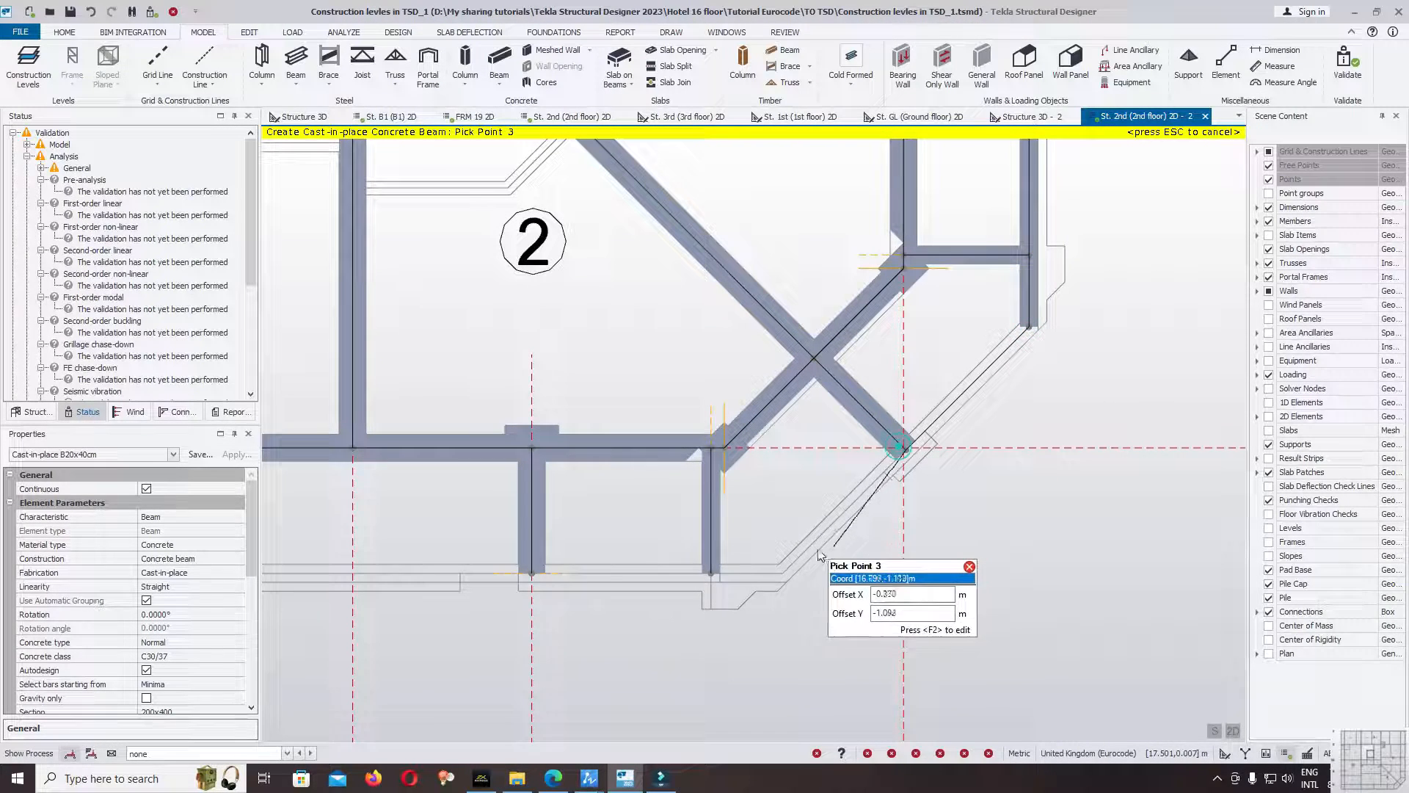
click(786, 574)
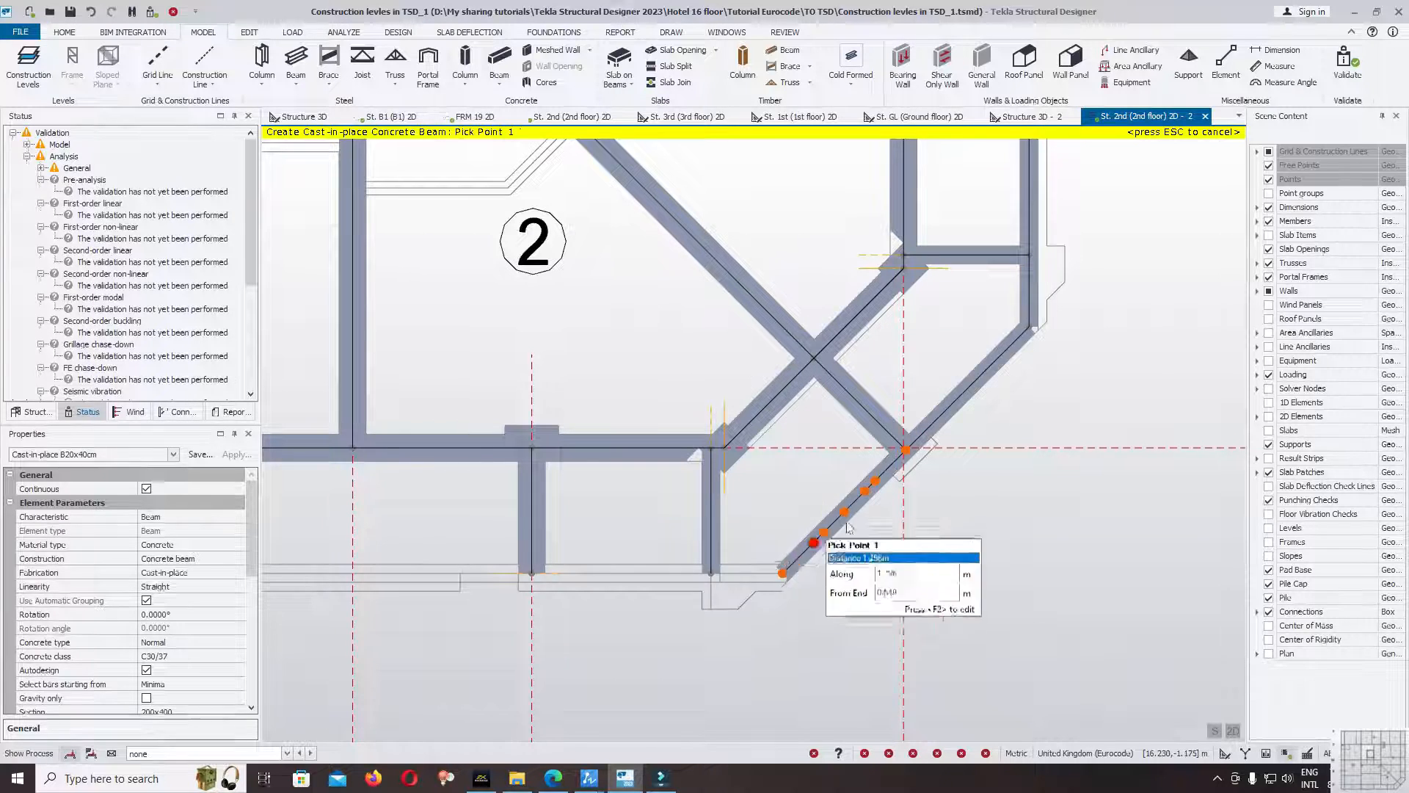
Draw a continuous B20x40cm edge beam below gridline A from gridline 5 through the overhang ends to (16.201, -1.400).
scroll(785, 574, down, 3)
scroll(416, 547, up, 4)
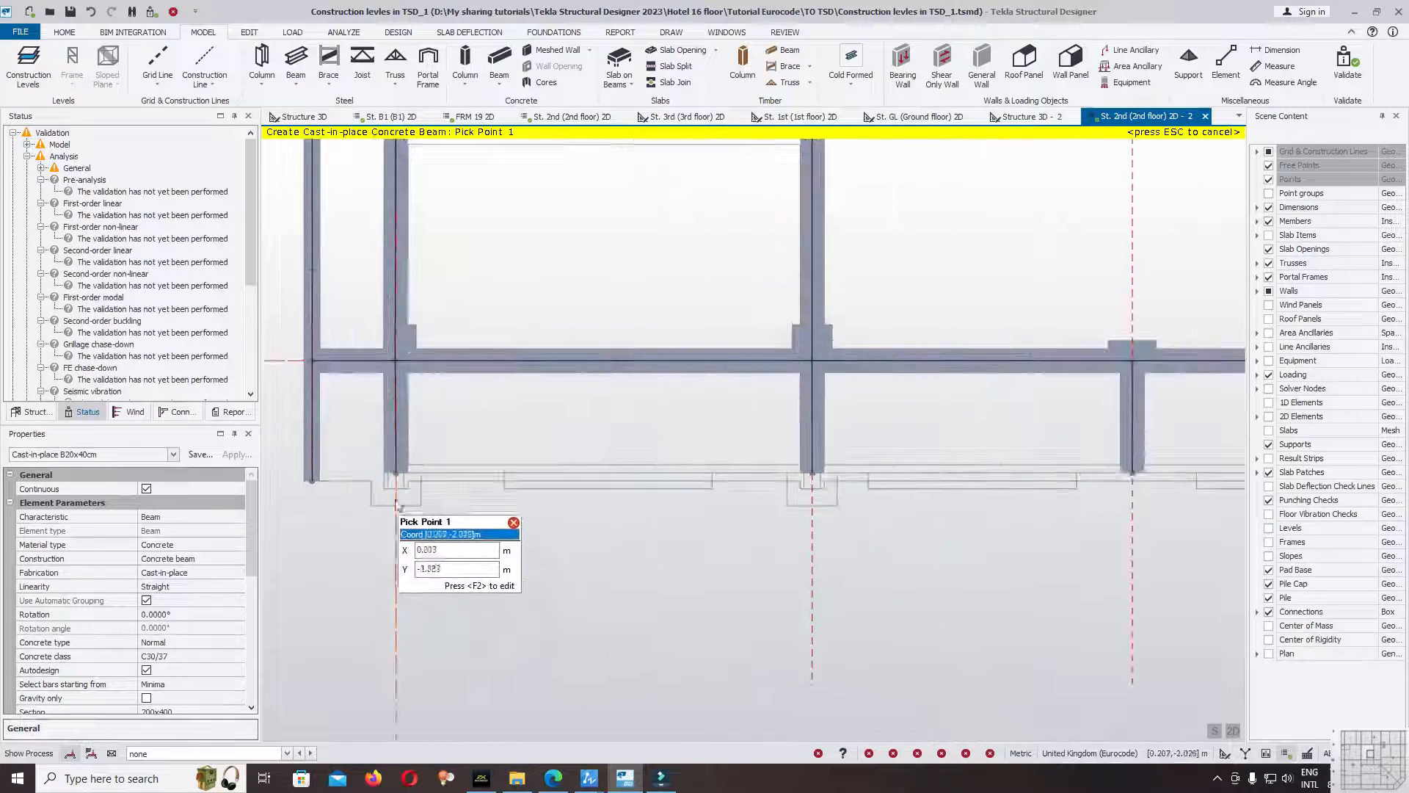
click(410, 521)
click(812, 474)
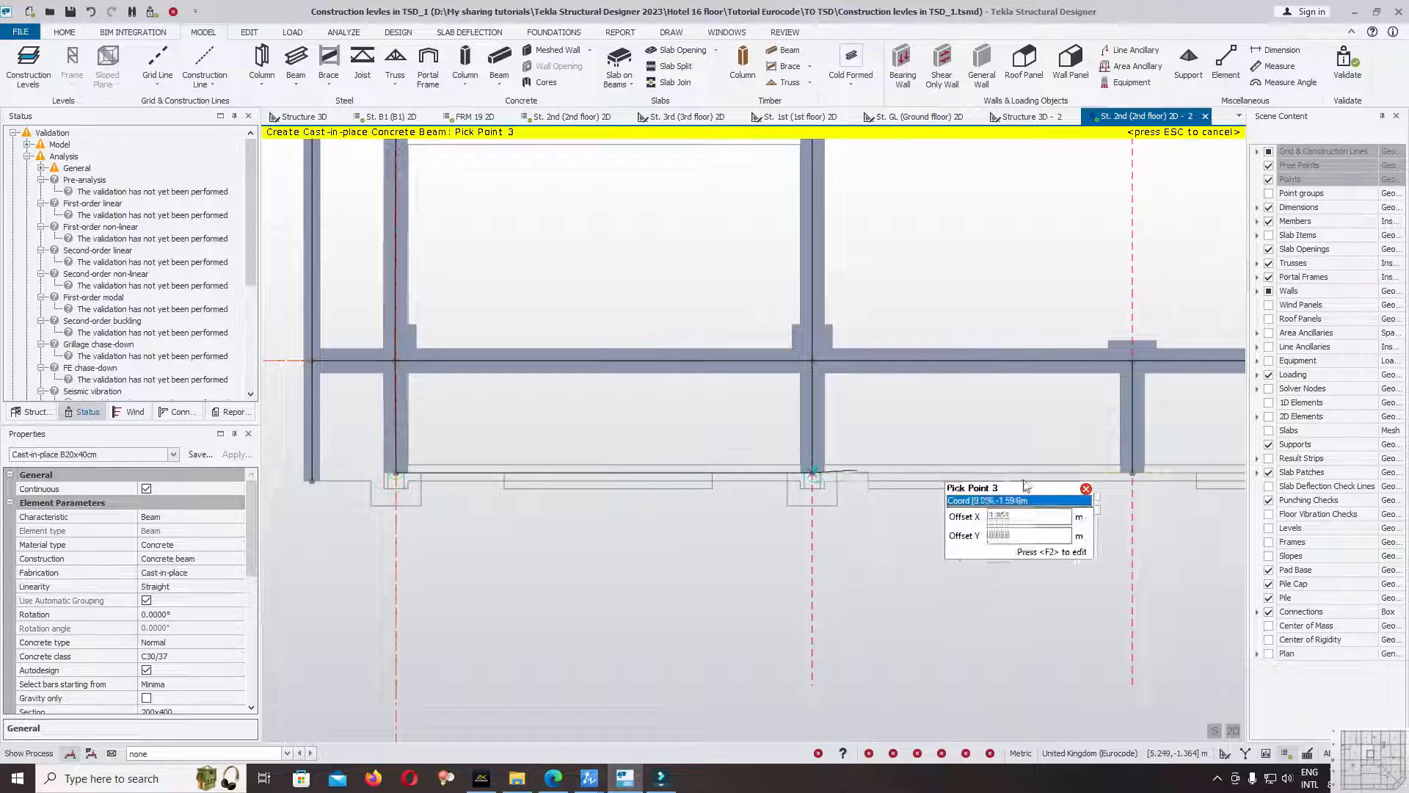
click(1133, 473)
scroll(552, 436, down, 3)
click(1059, 455)
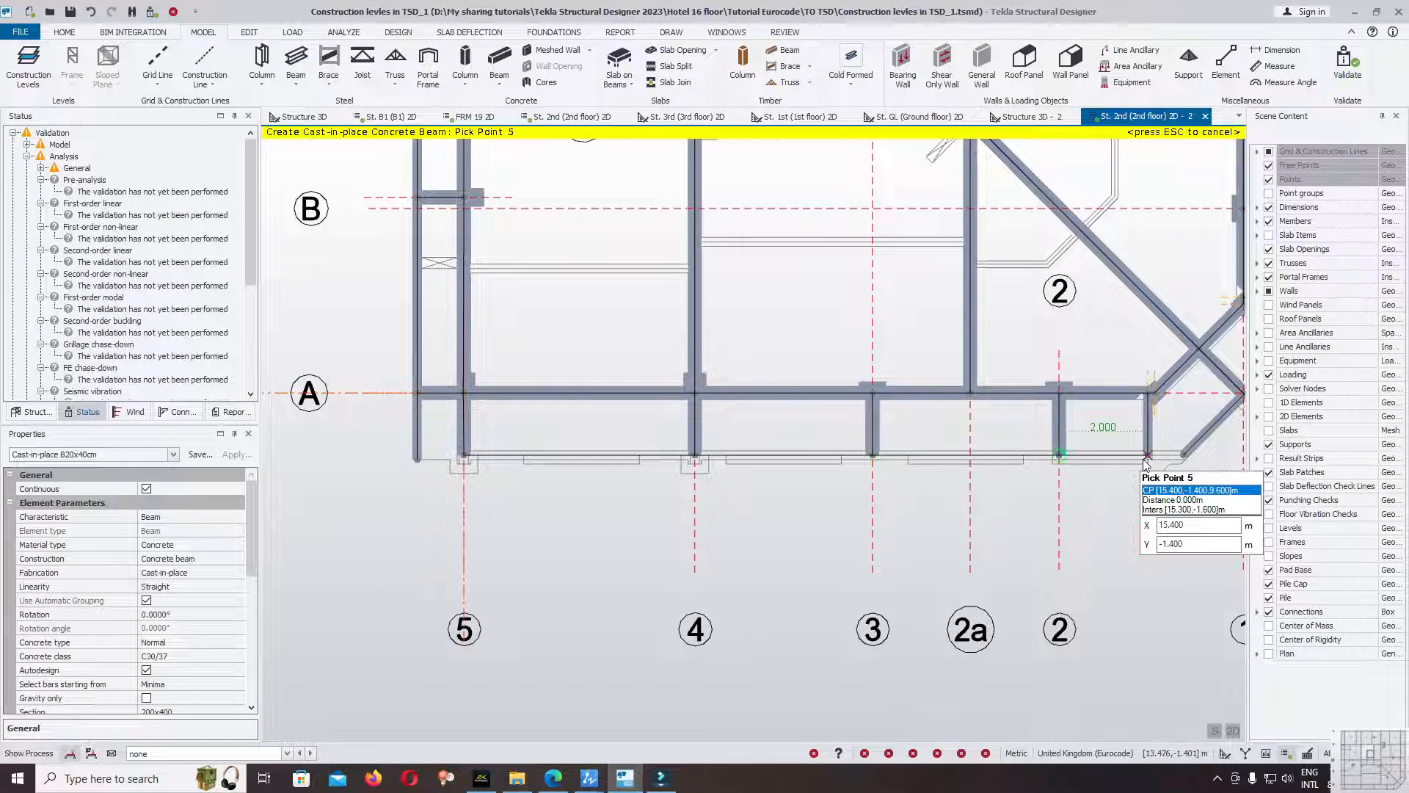
click(1183, 459)
Validate the model, expand its general warnings, and show the flagged member 2ndB106 in the plan.
middle_drag(1174, 458, 946, 470)
scroll(1138, 478, down, 4)
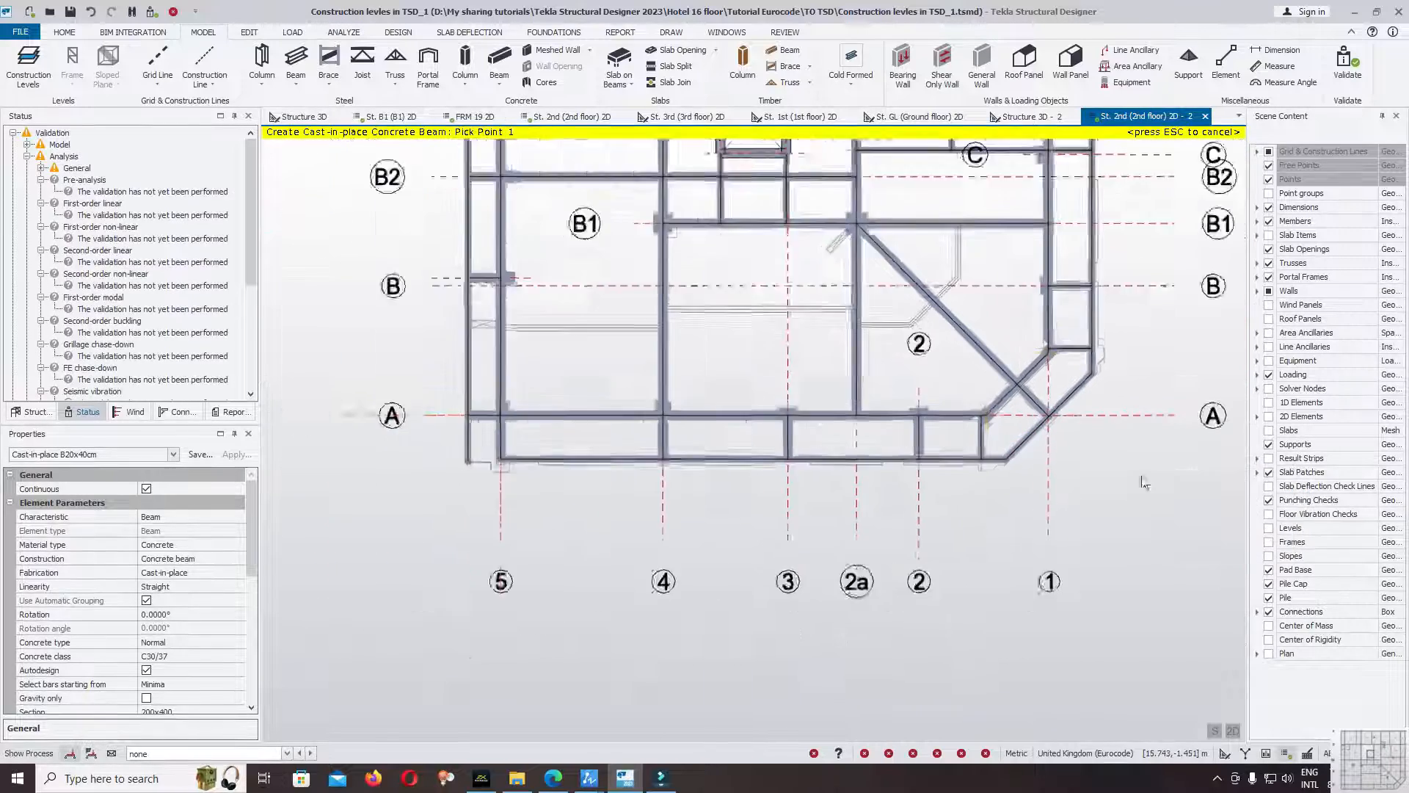
click(252, 249)
click(100, 156)
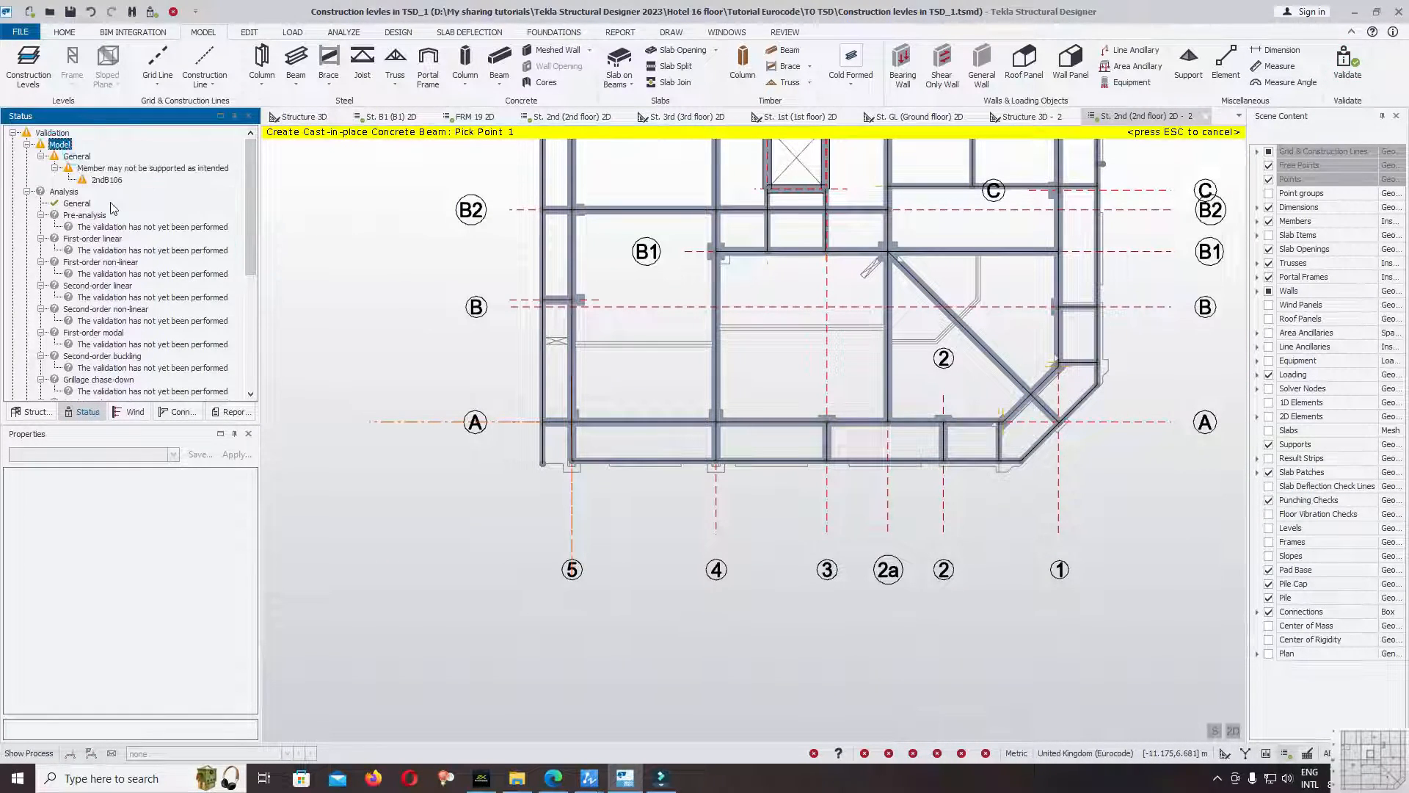
right_click(123, 176)
click(154, 185)
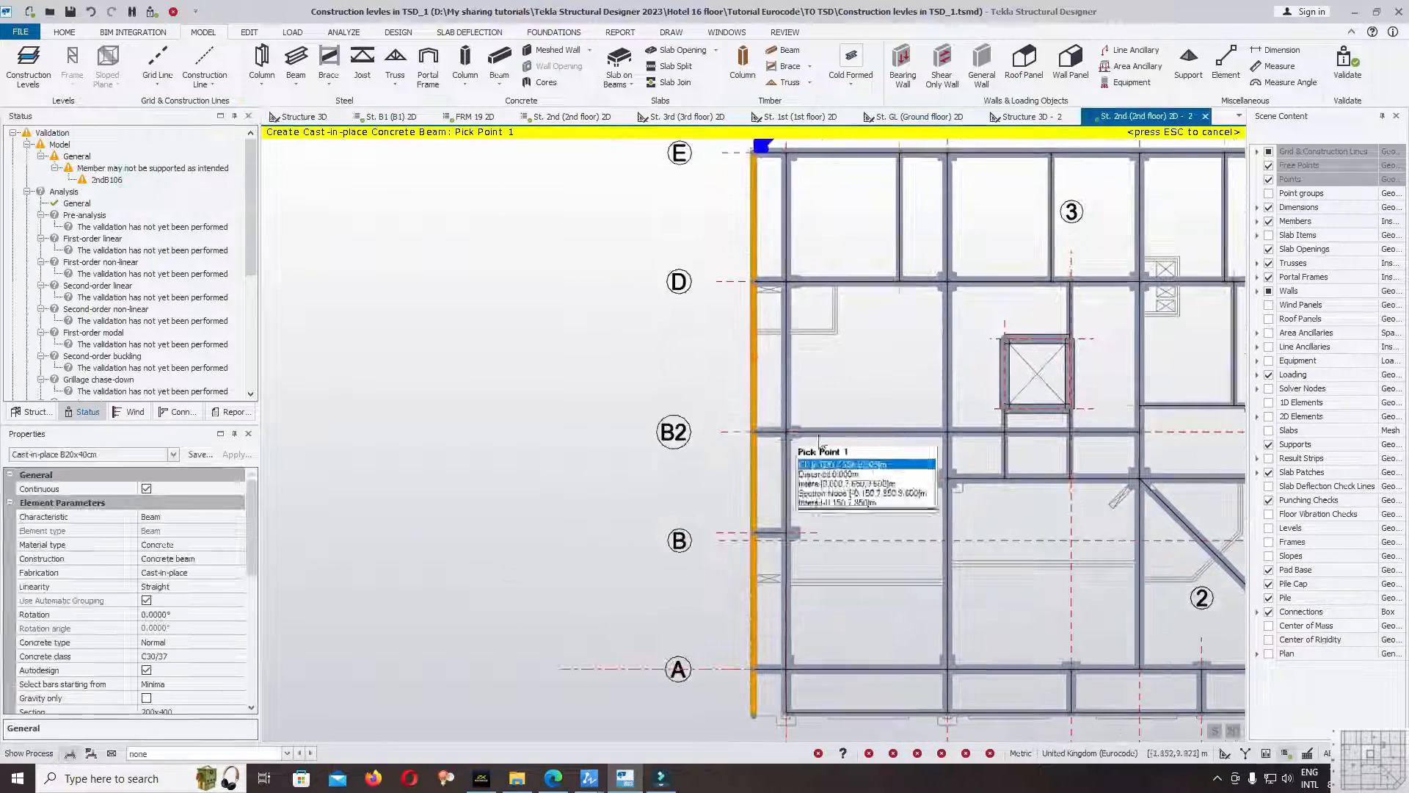
Draw a short B20x40cm beam below gridline A from the gridline 5 beam's end to the flagged edge beam, ending the beam command.
middle_drag(744, 502, 749, 252)
scroll(711, 504, up, 3)
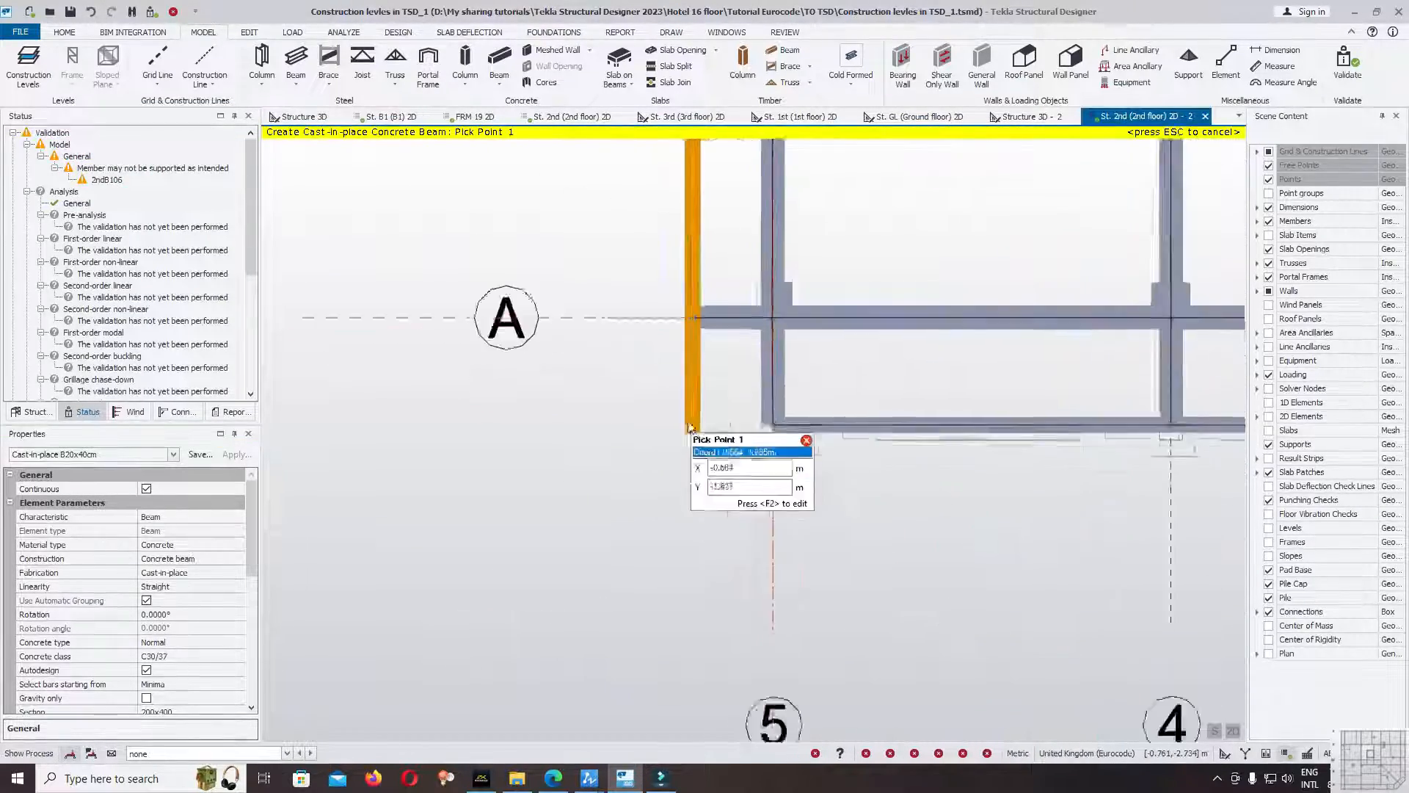
scroll(694, 412, up, 3)
scroll(826, 550, up, 2)
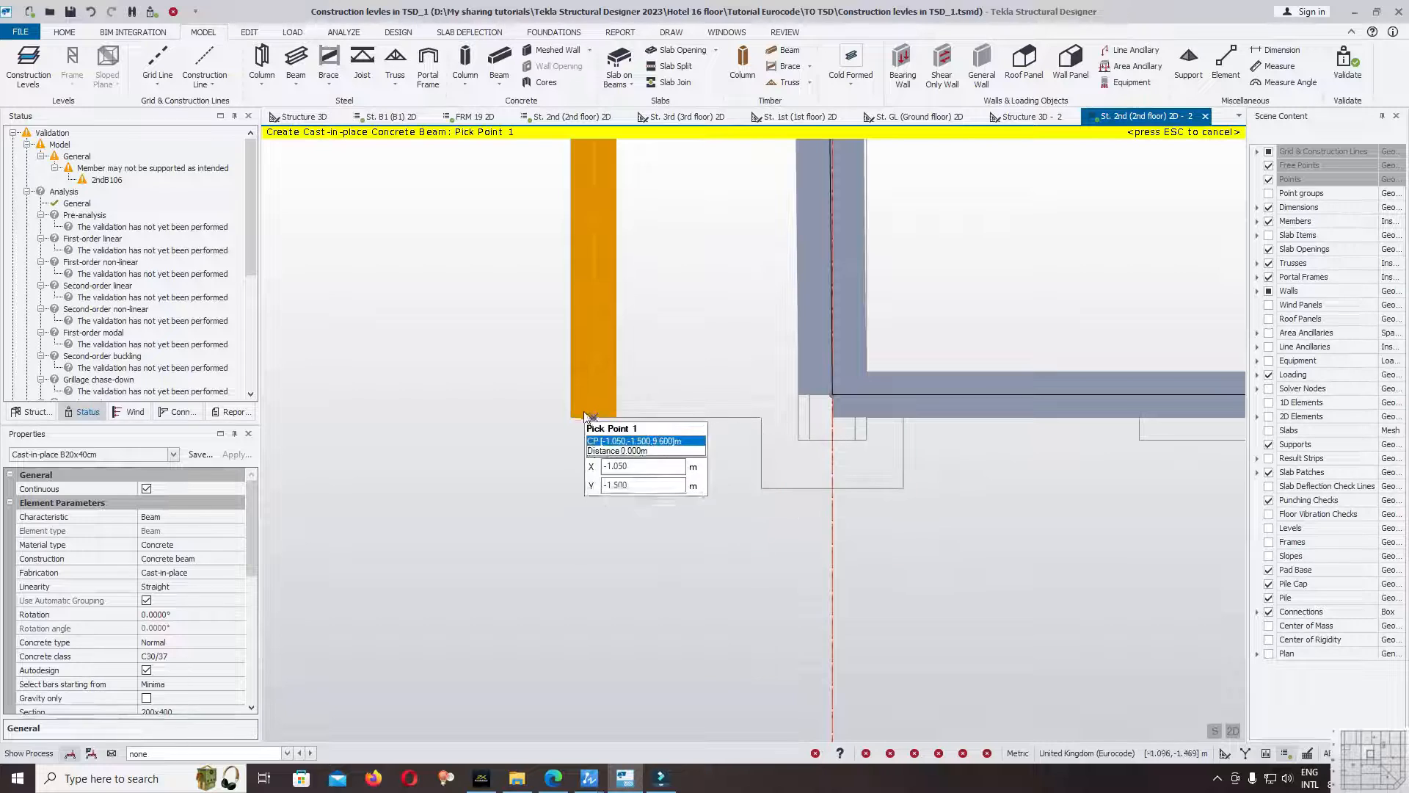
scroll(635, 449, down, 2)
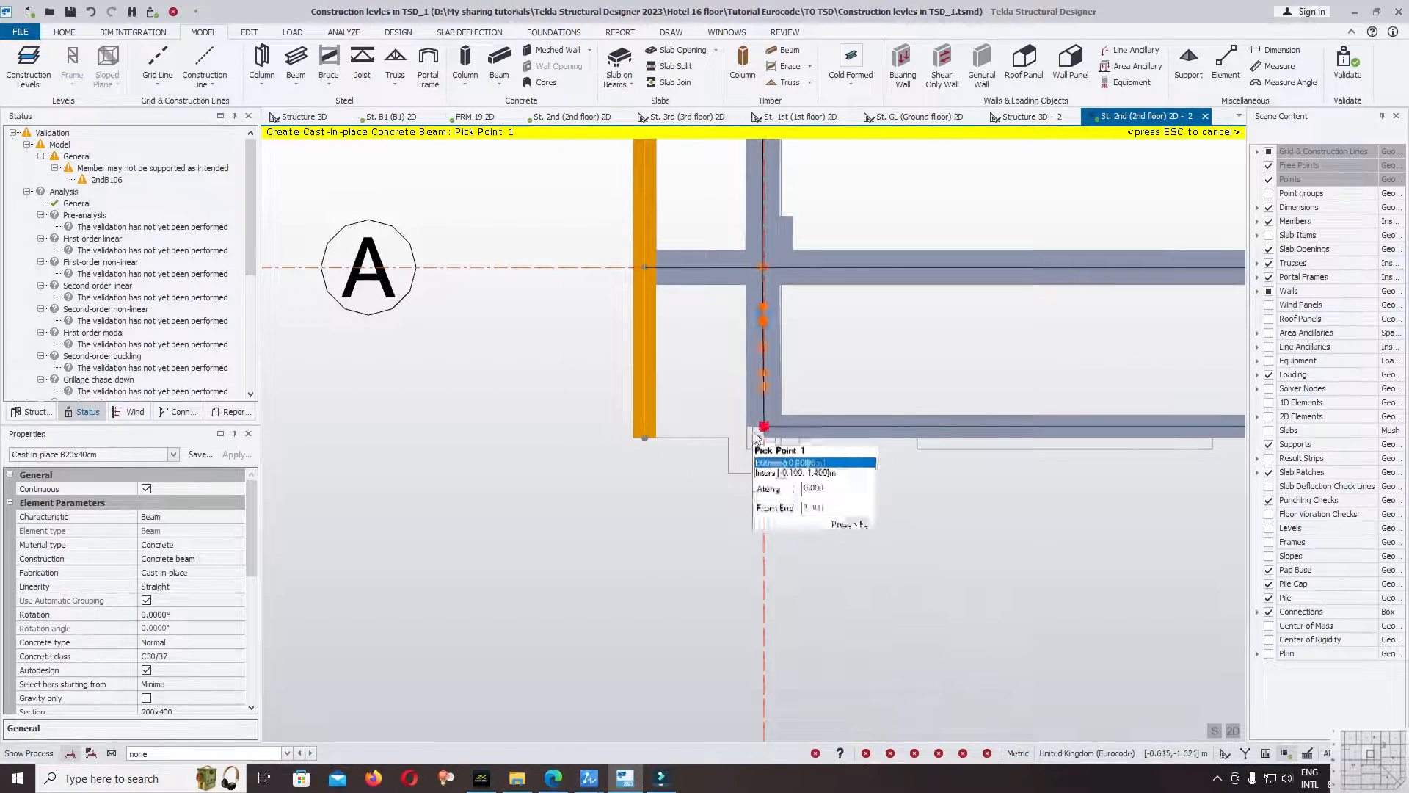
click(765, 427)
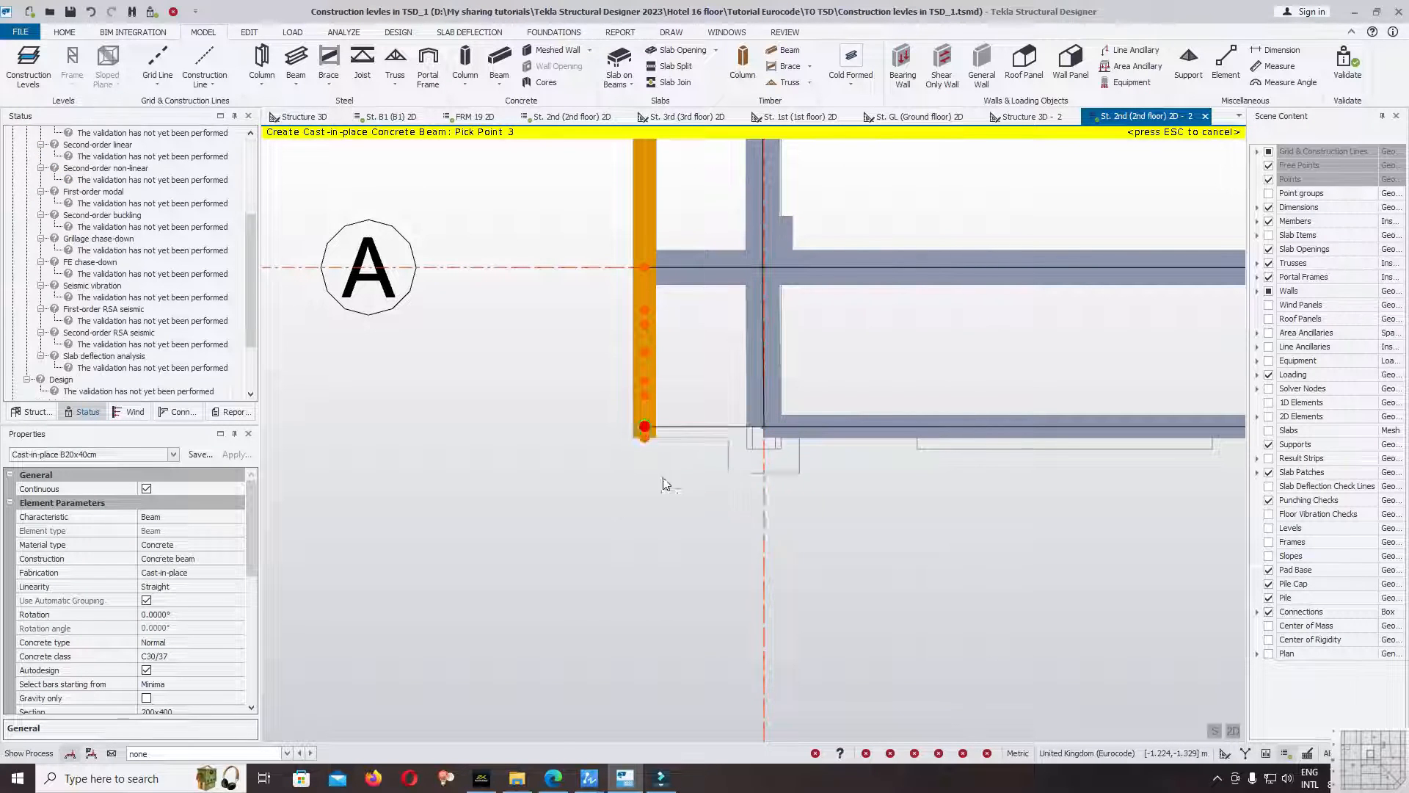
key(Escape)
key(Escape)
Move the lower end node of edge beam 2ndB106 up to the end of the new short beam and clear the selection.
click(729, 430)
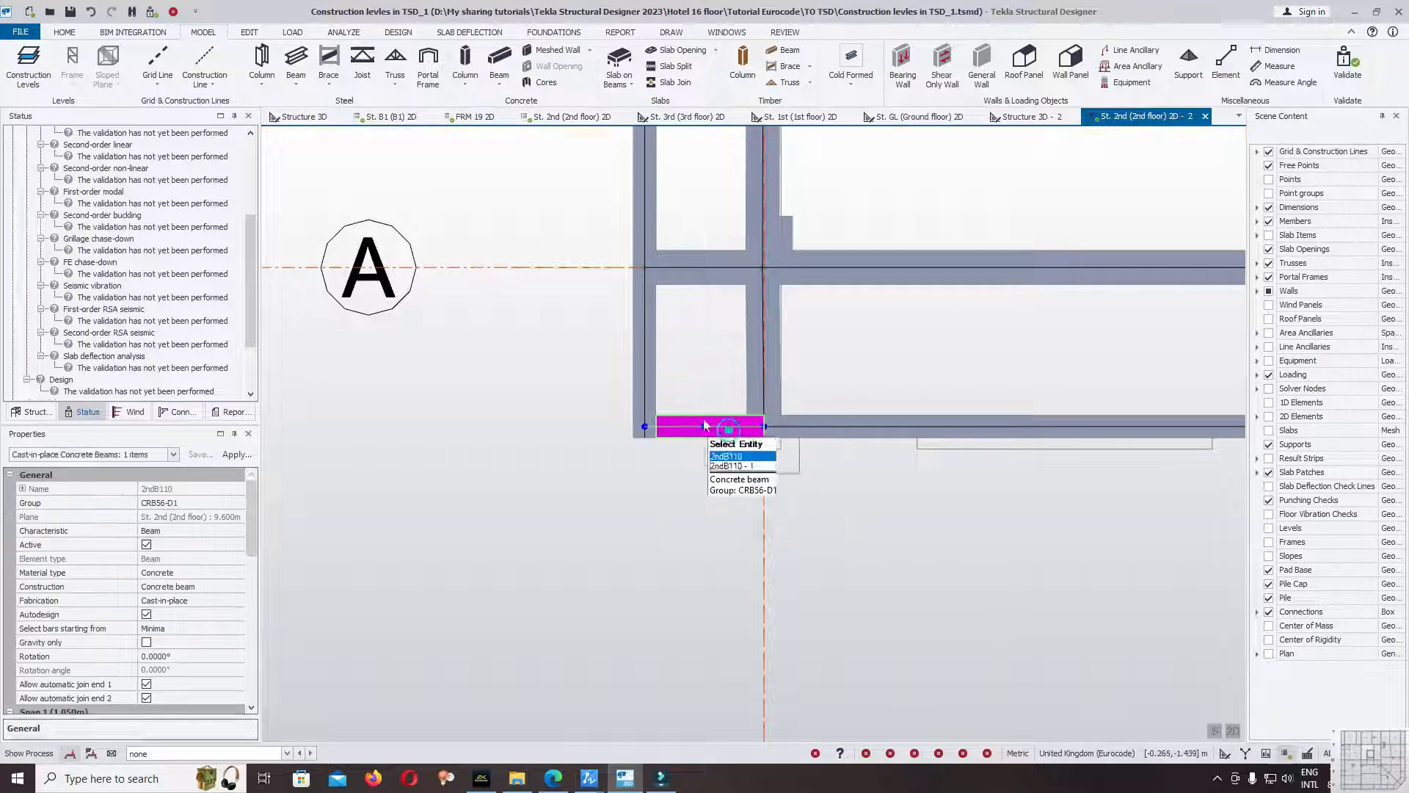
scroll(650, 422, up, 2)
key(Escape)
click(650, 407)
scroll(644, 439, up, 1)
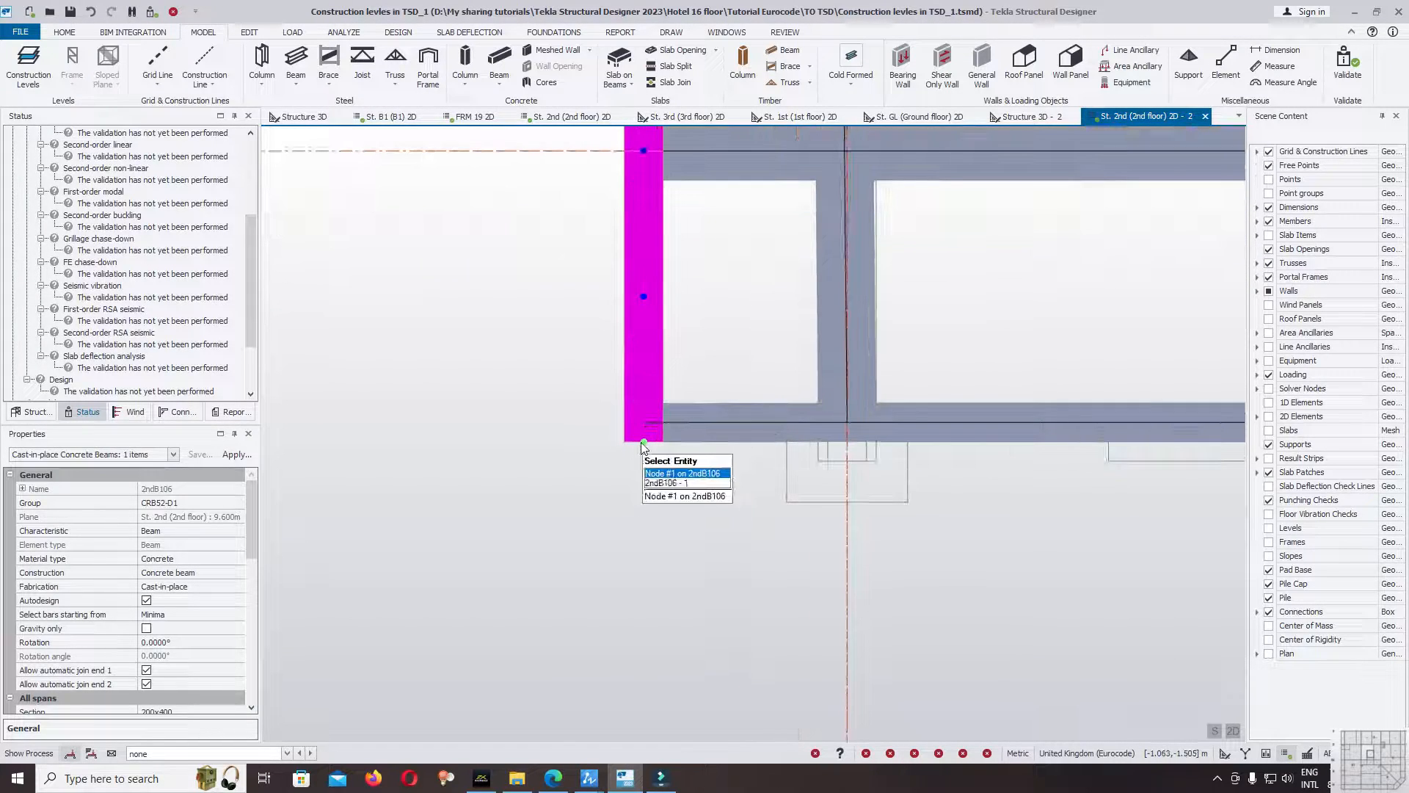
click(643, 439)
click(644, 434)
scroll(664, 440, down, 2)
key(Escape)
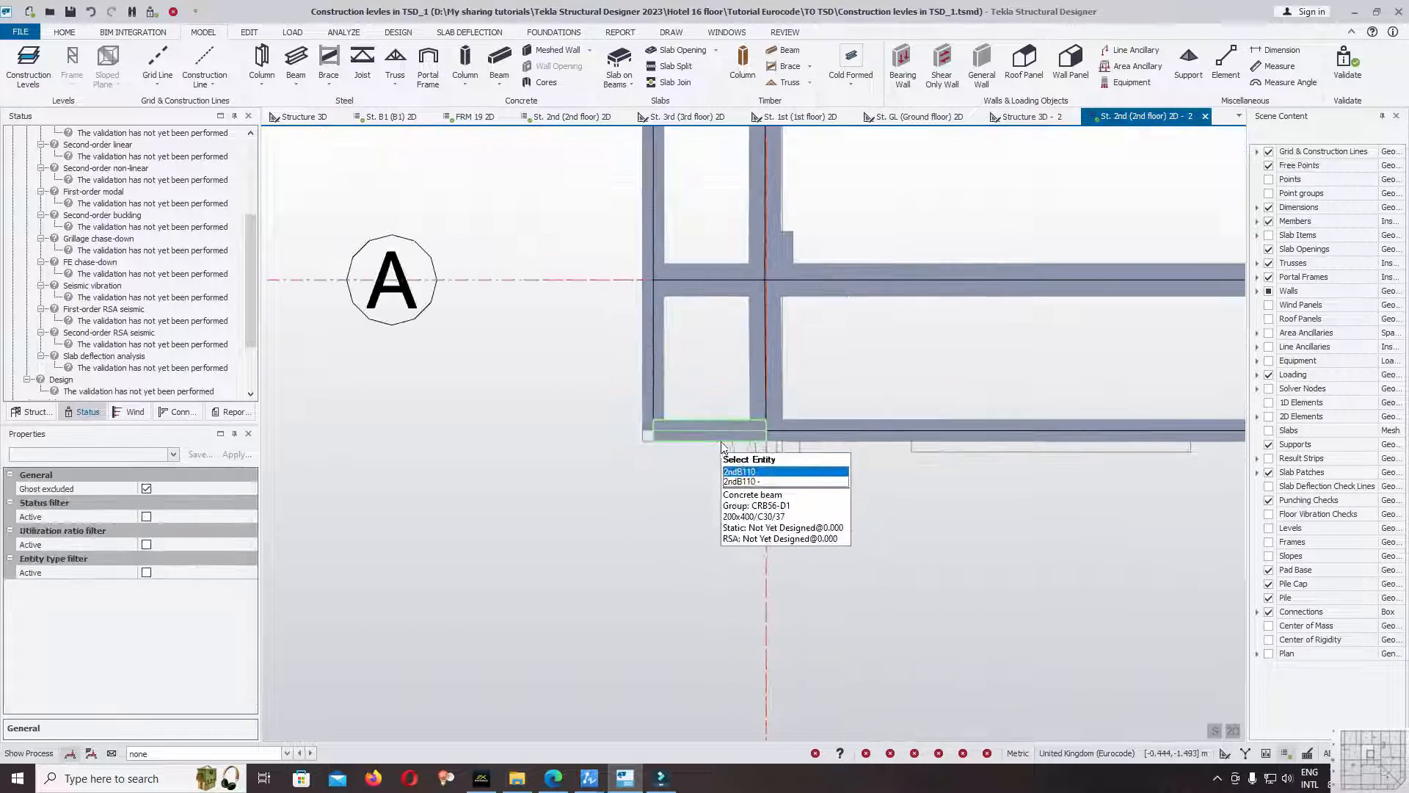
Validate the model again with the corrected edge beam corner and review the status list.
click(1341, 76)
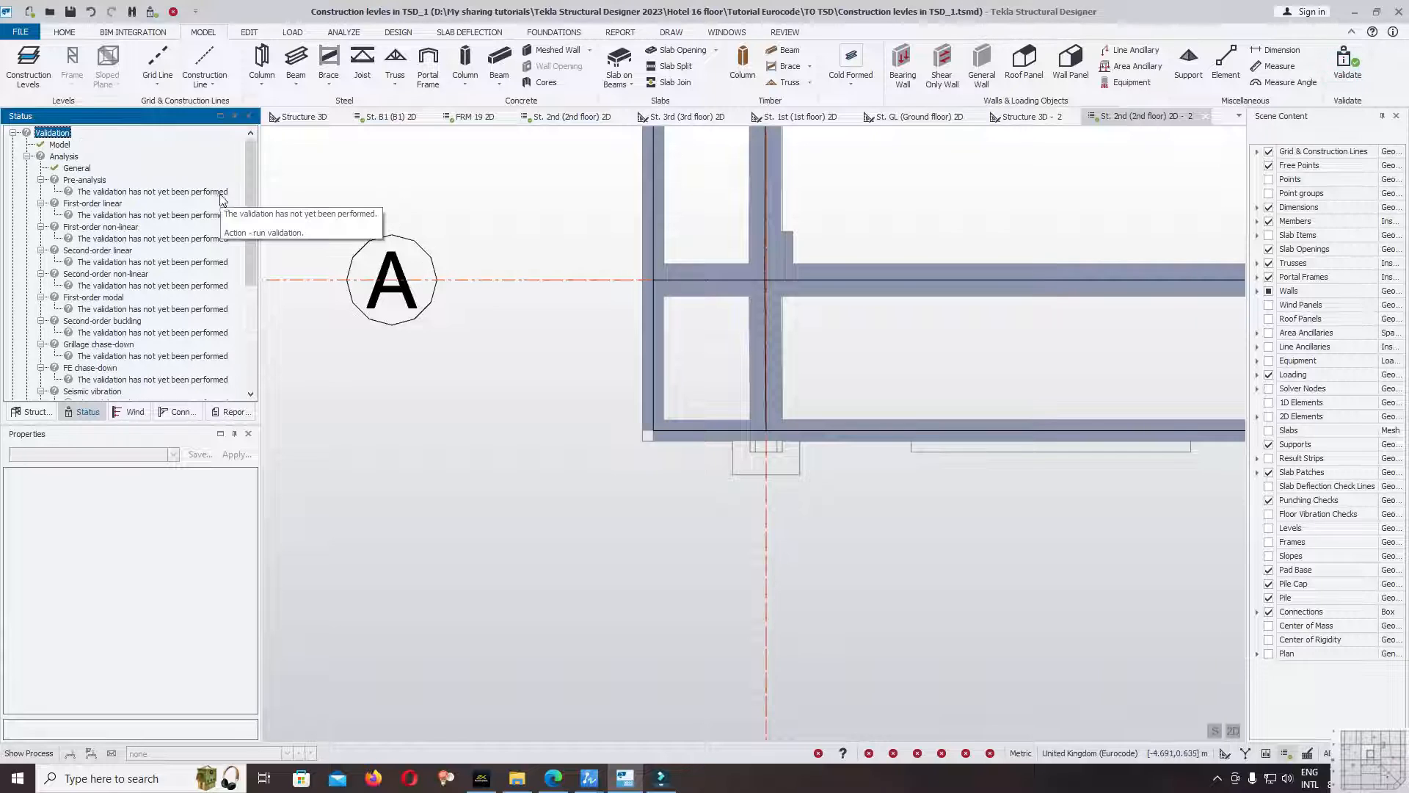
scroll(539, 418, down, 5)
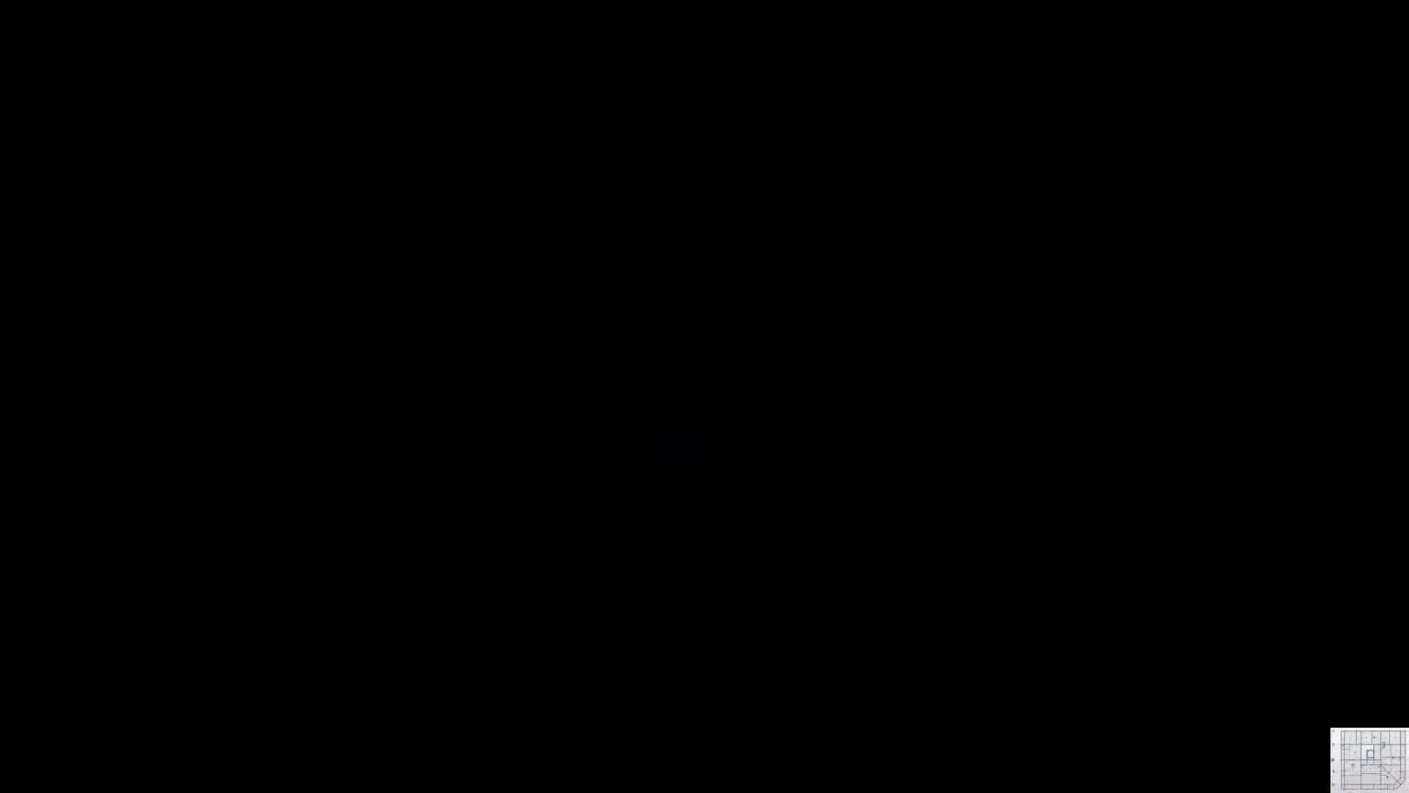
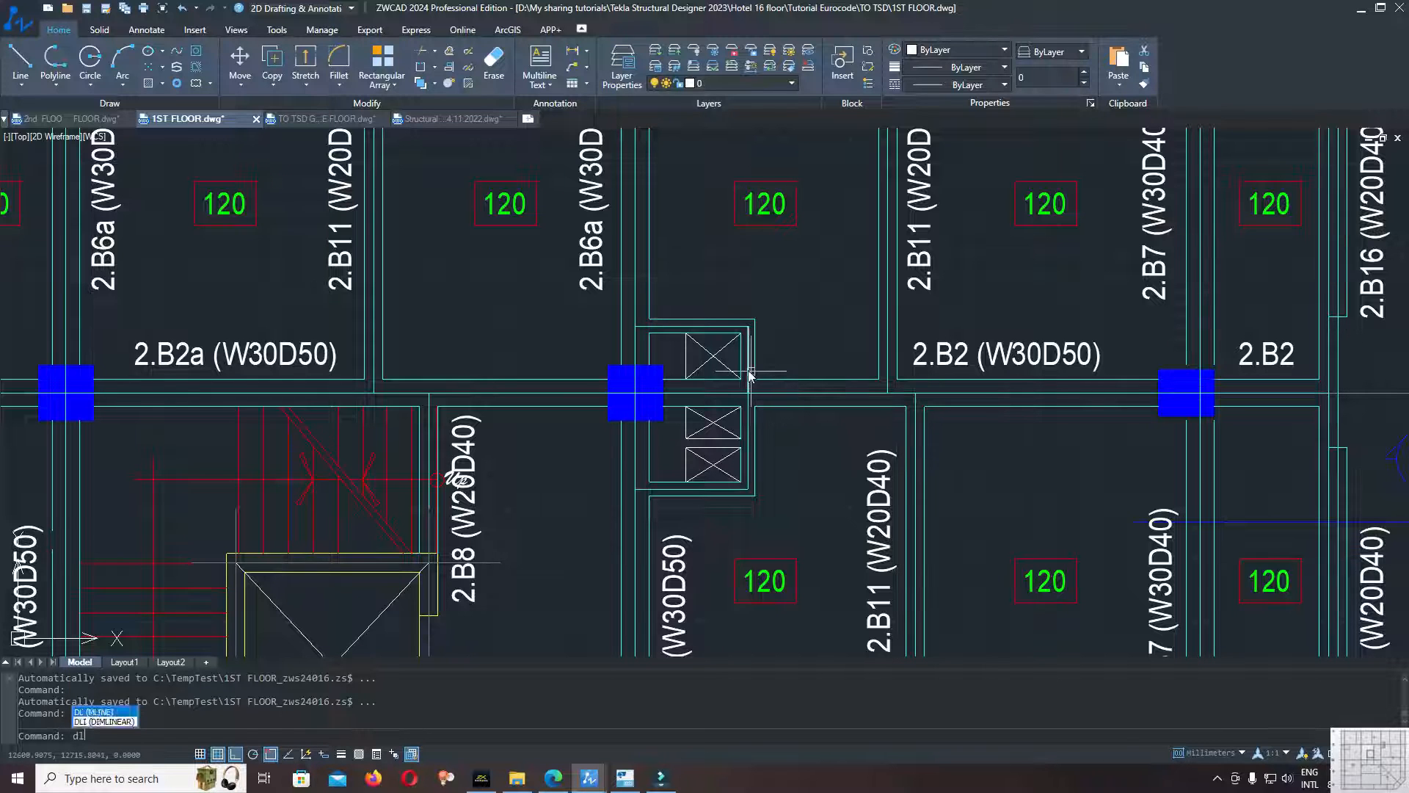
Measure the beam width beside the small shaft openings with a linear dimension in the 1ST FLOOR drawing.
scroll(763, 341, up, 5)
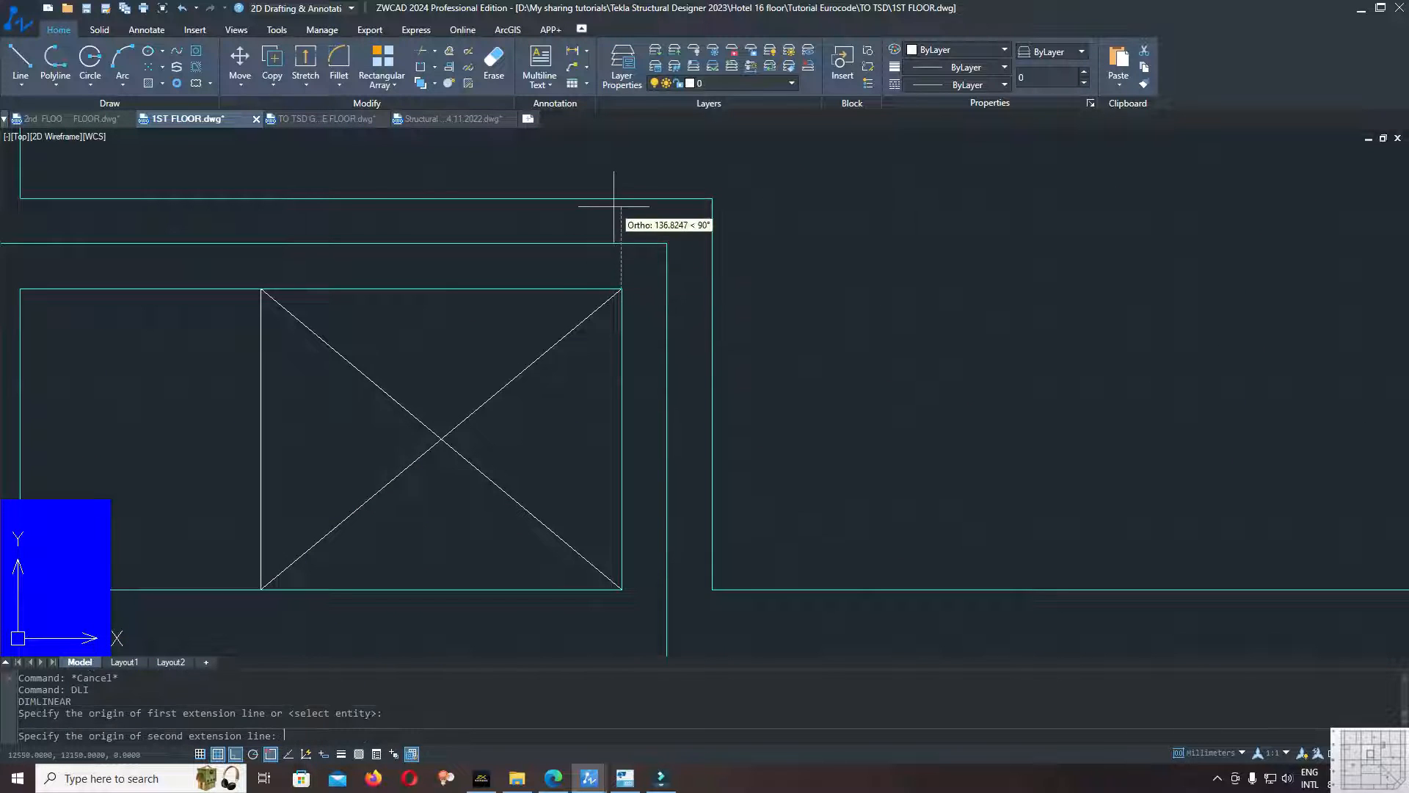
scroll(651, 244, up, 14)
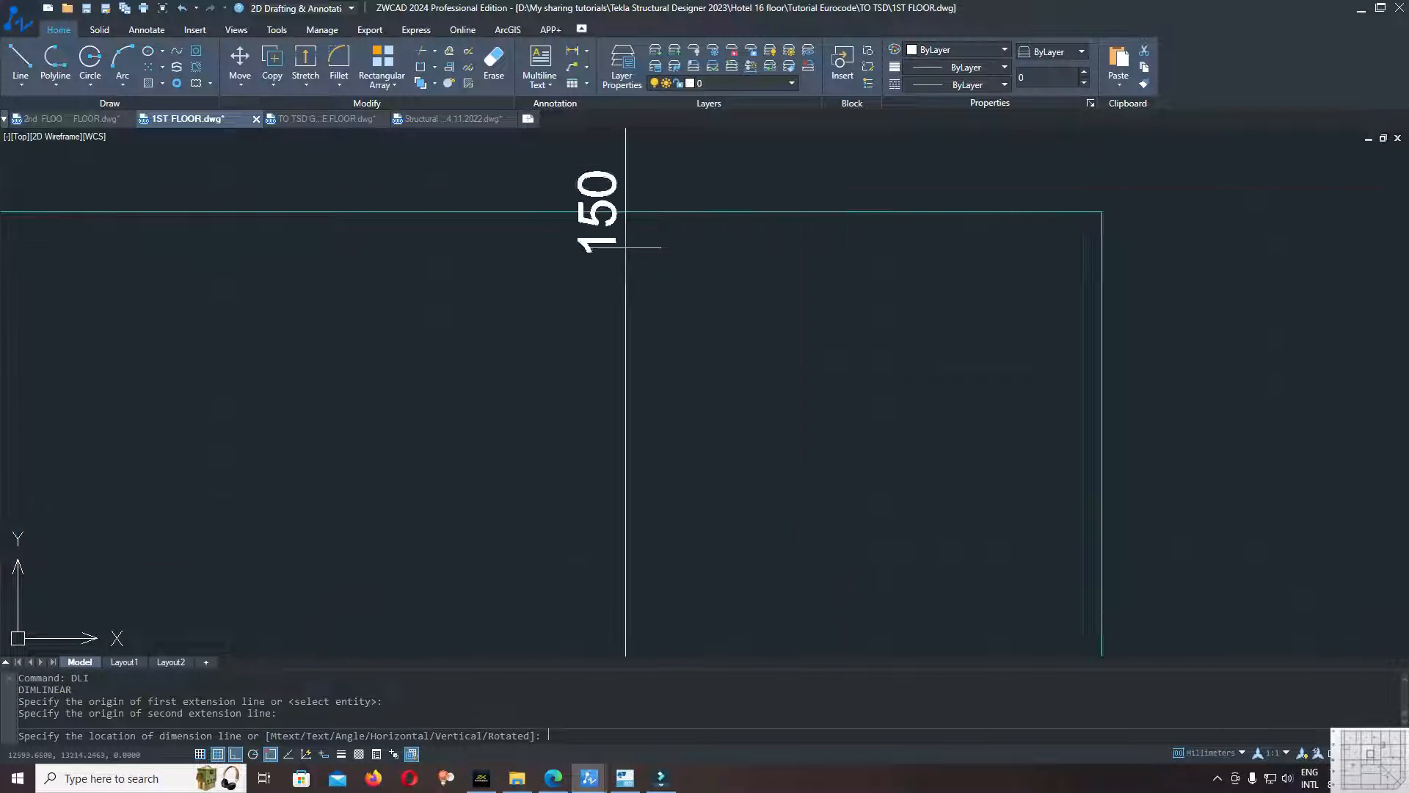
scroll(650, 261, down, 19)
Switch to Tekla Structural Designer and set up a new cast-in-place concrete beam with a rectangular section 150 mm wide and 200 mm deep.
mouse_move(657, 782)
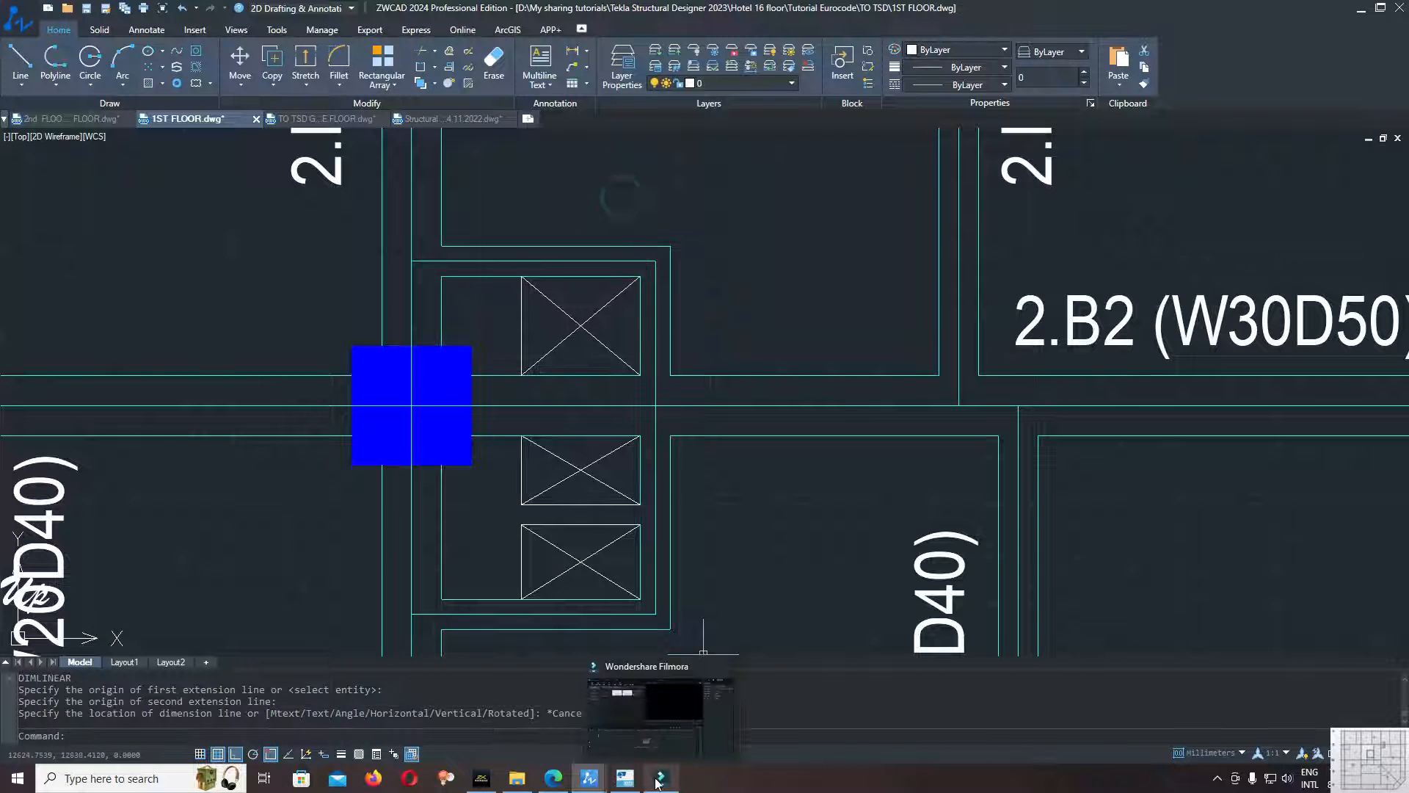
click(644, 743)
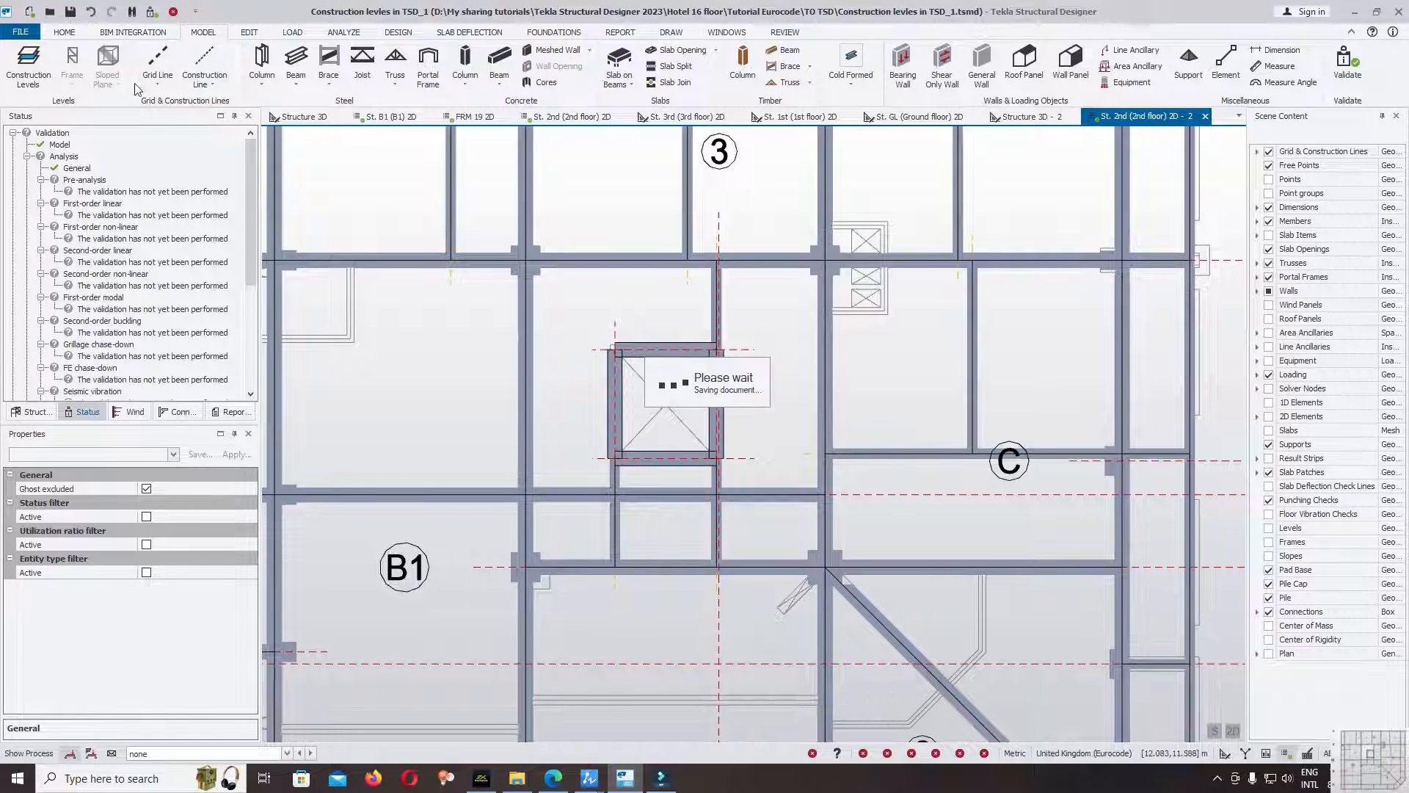
click(499, 59)
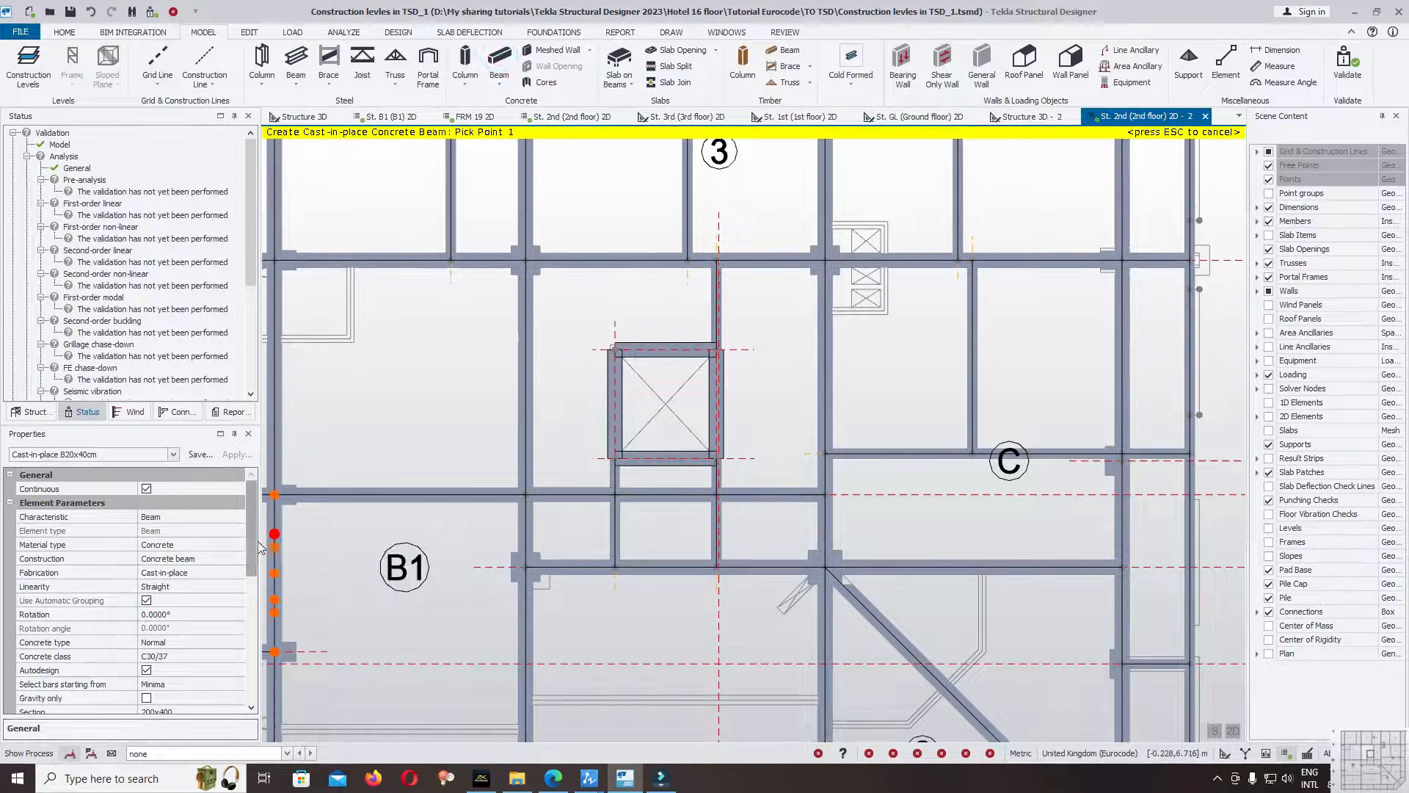
drag(251, 543, 252, 596)
scroll(243, 594, down, 1)
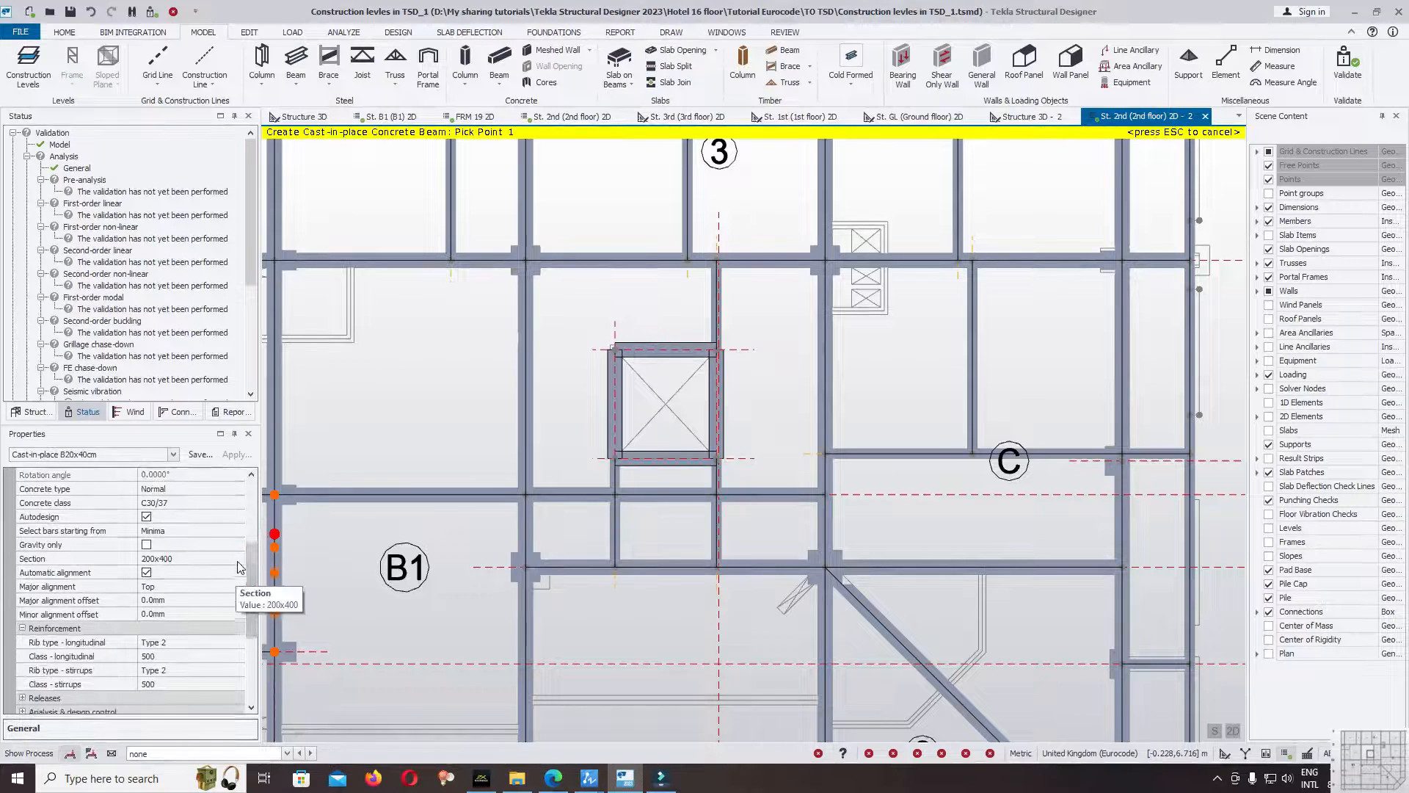
click(236, 559)
click(195, 616)
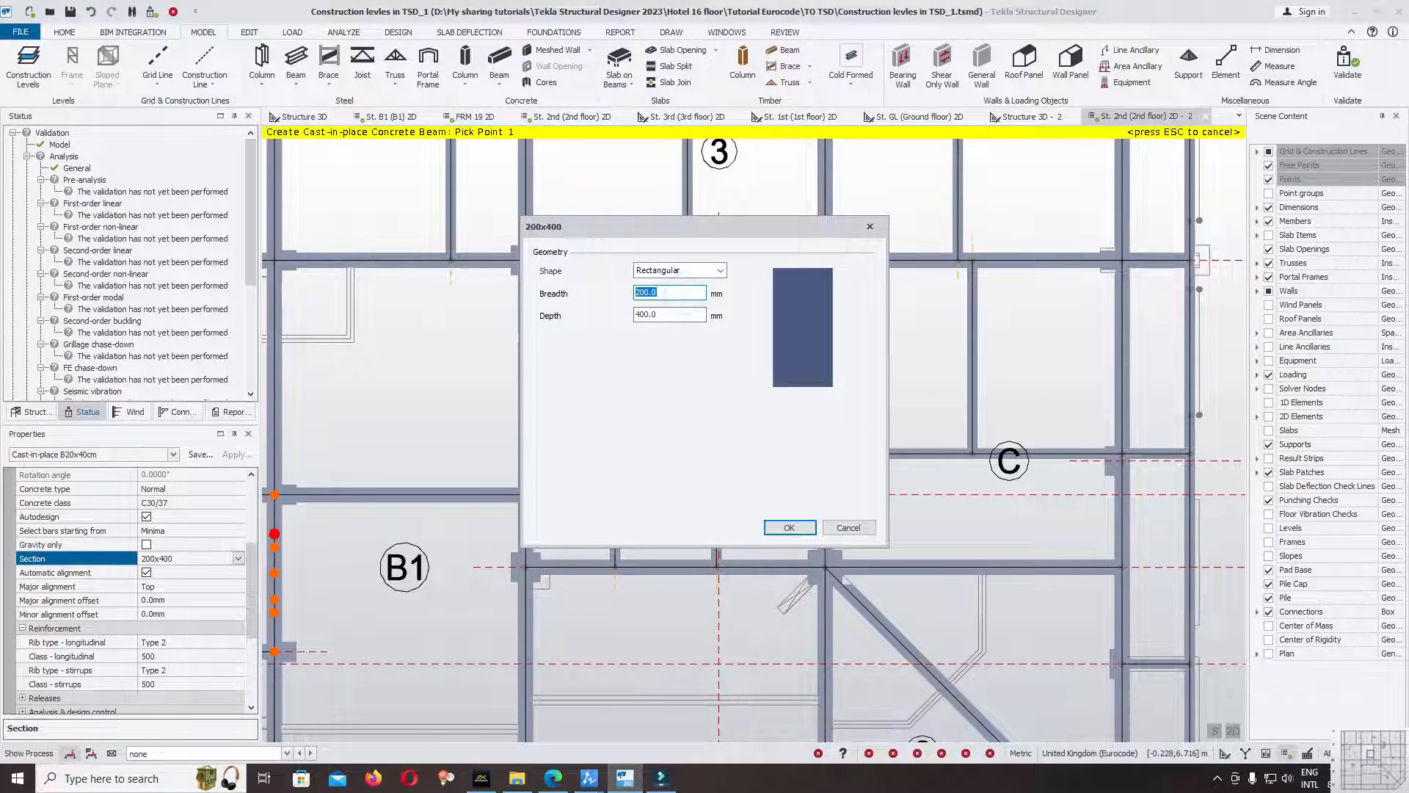
text(150)
double_click(673, 315)
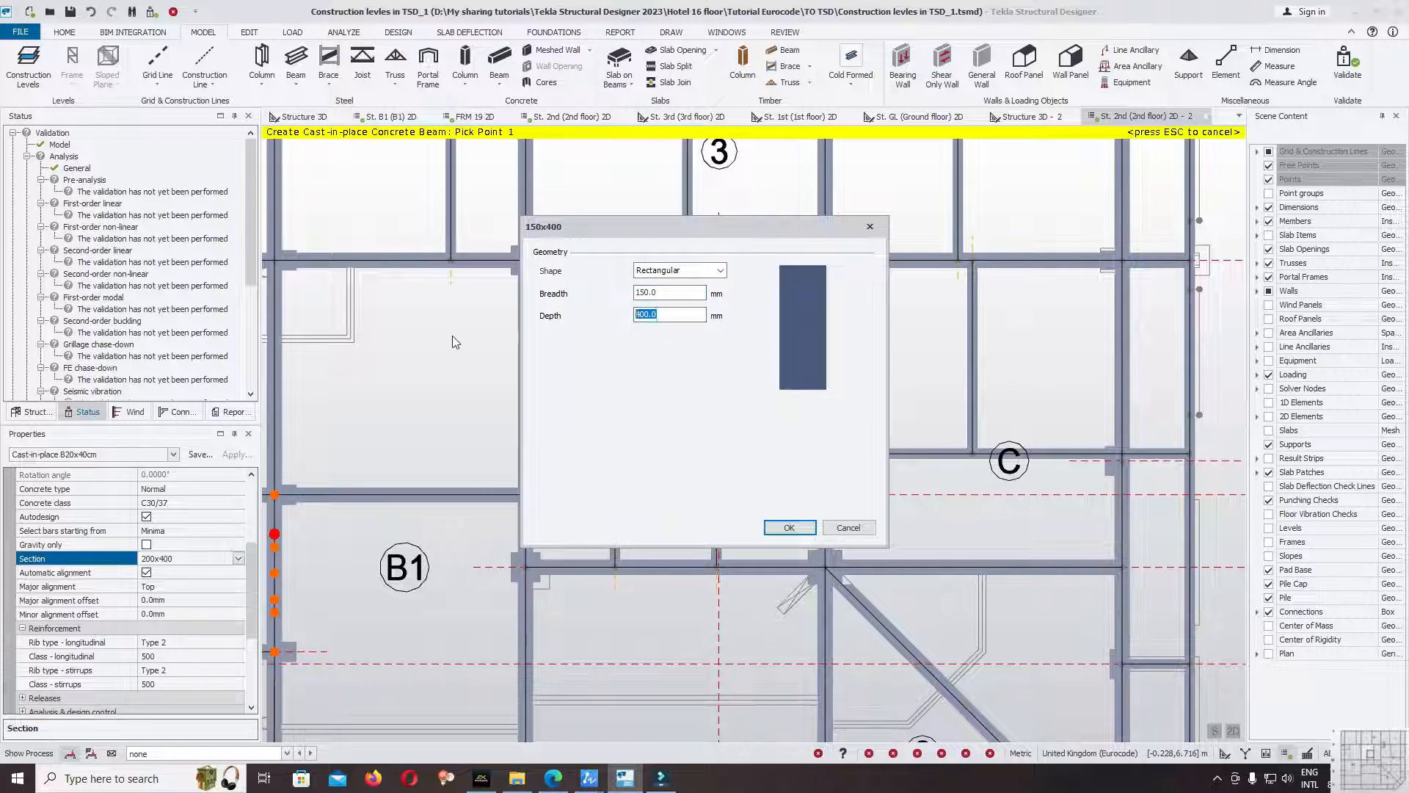
text(200)
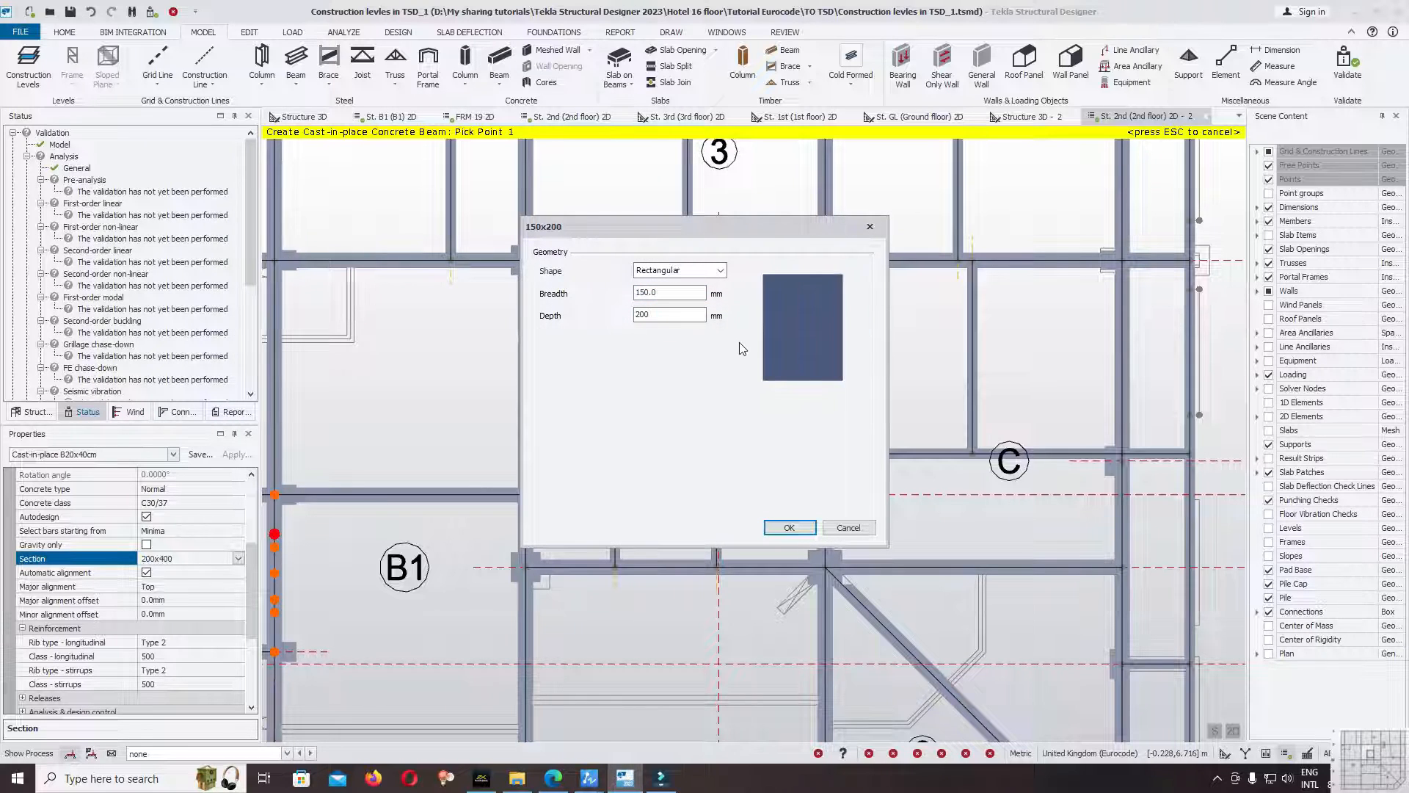
click(789, 527)
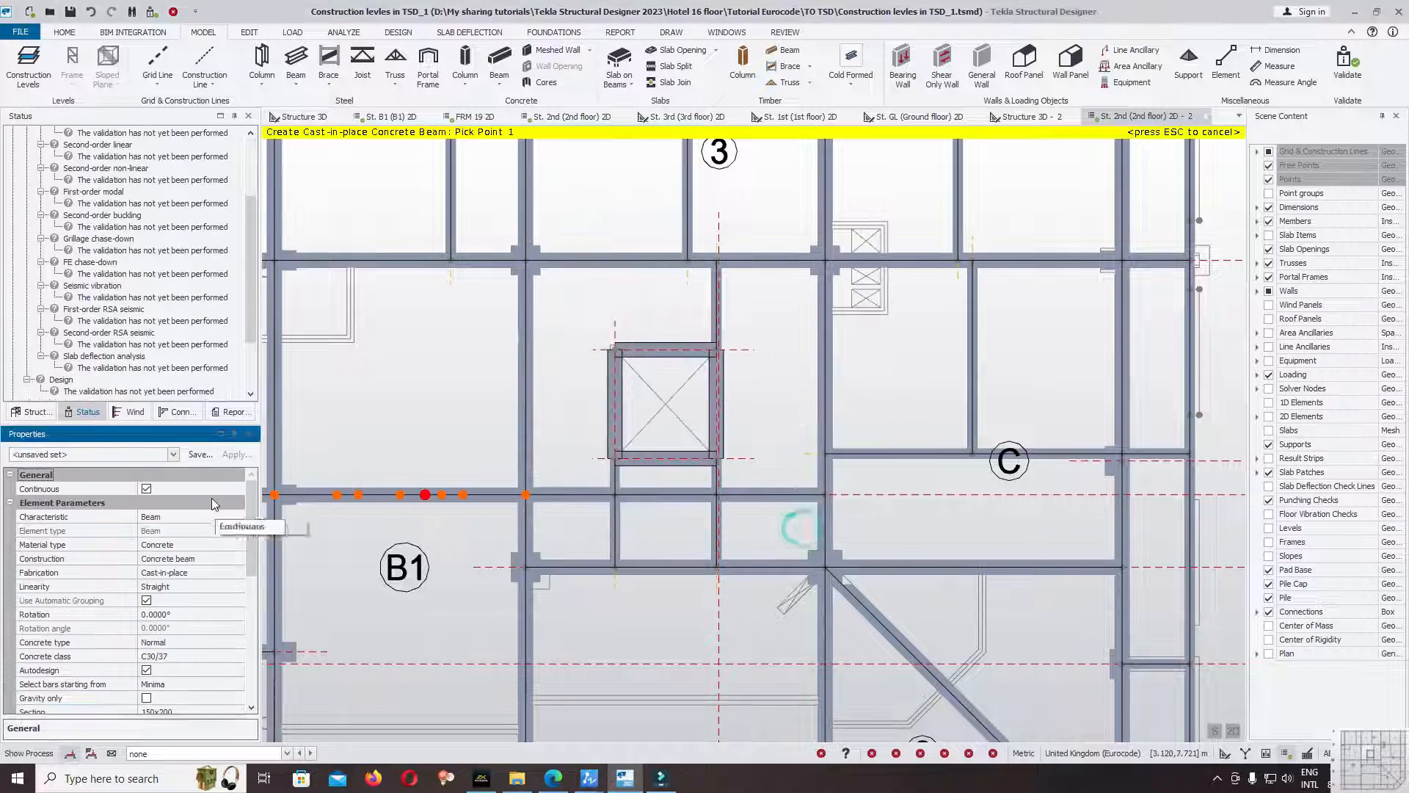
Hide the members and draw continuous 150x200 beams around the three shaft openings beside the column at gridlines 2a and D, returning to gridline 2a.
drag(254, 512, 236, 641)
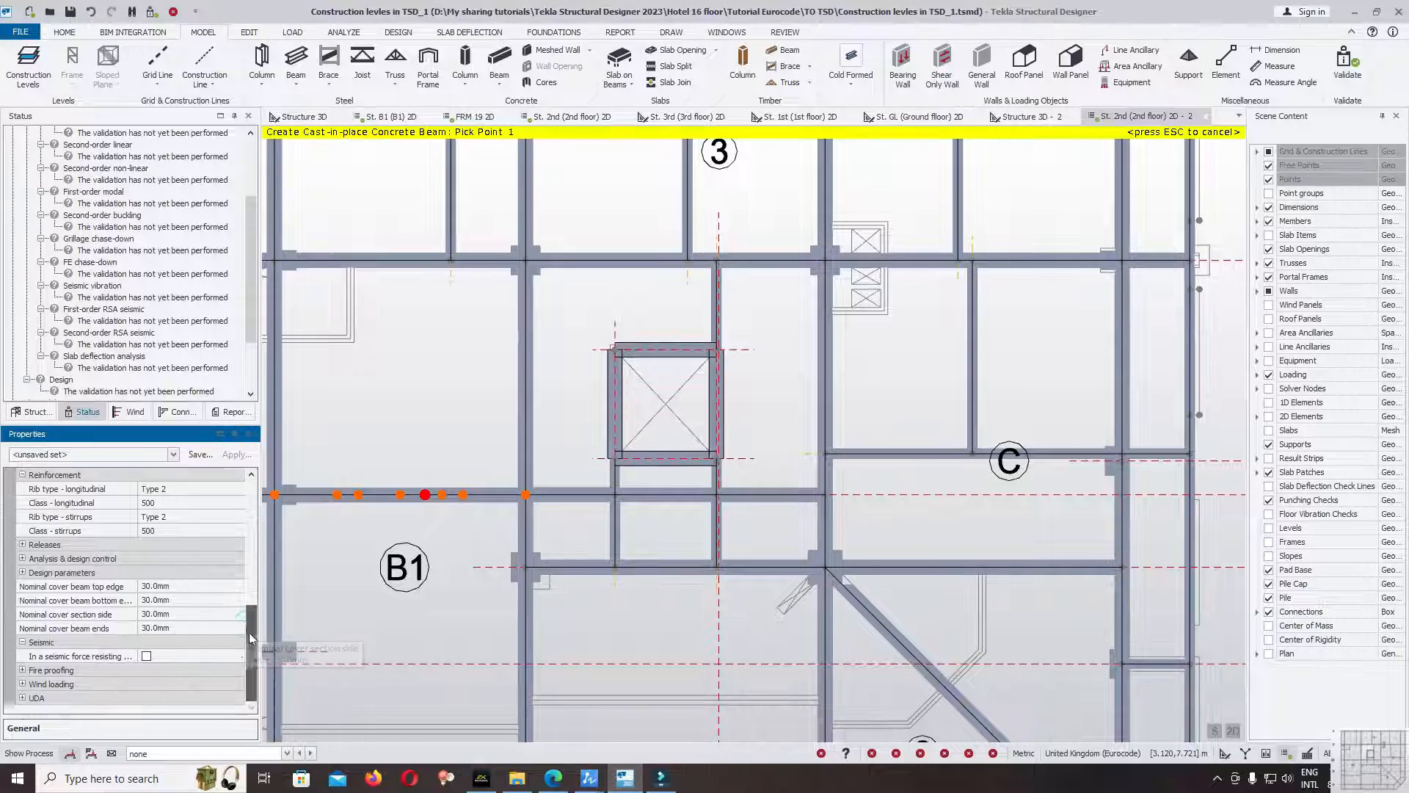
scroll(947, 367, up, 6)
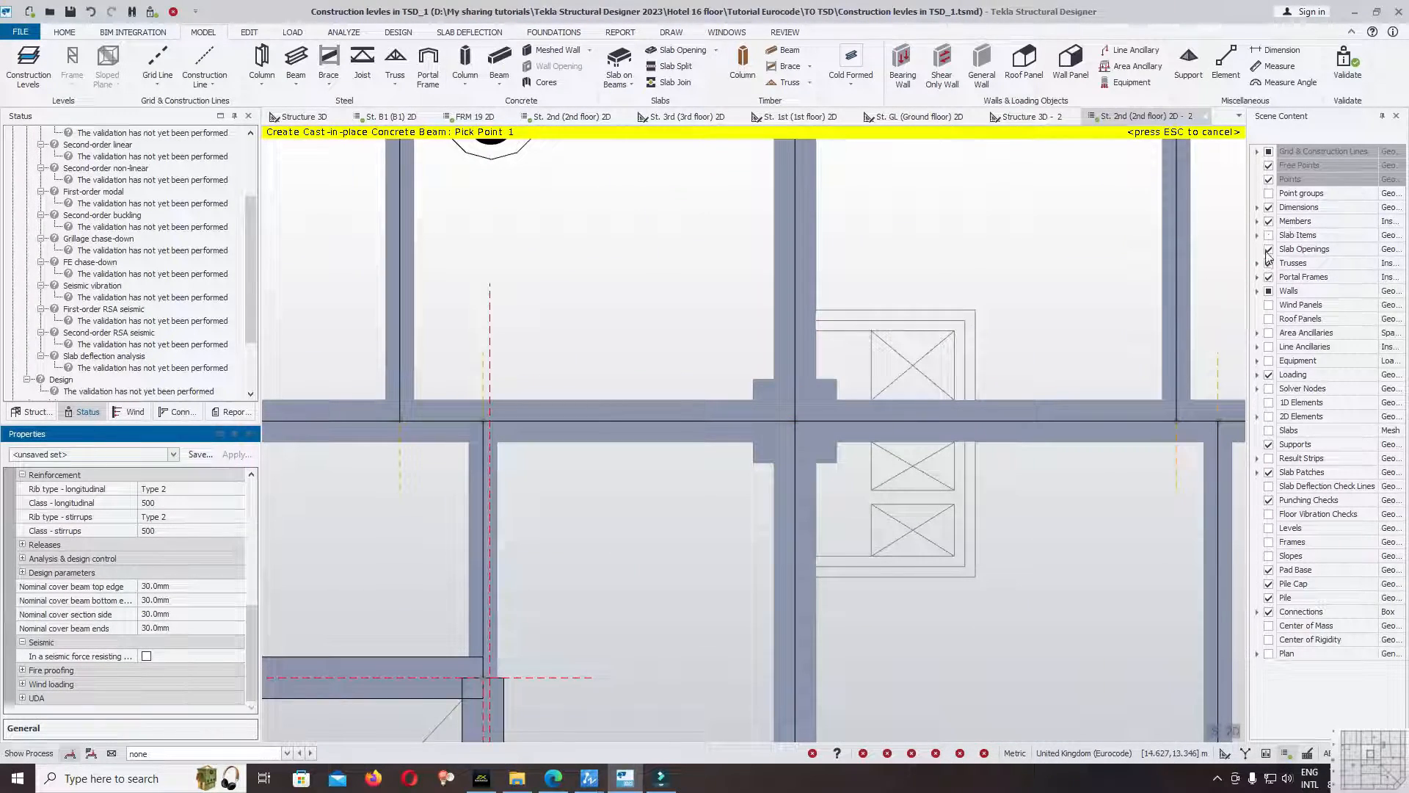
click(1269, 221)
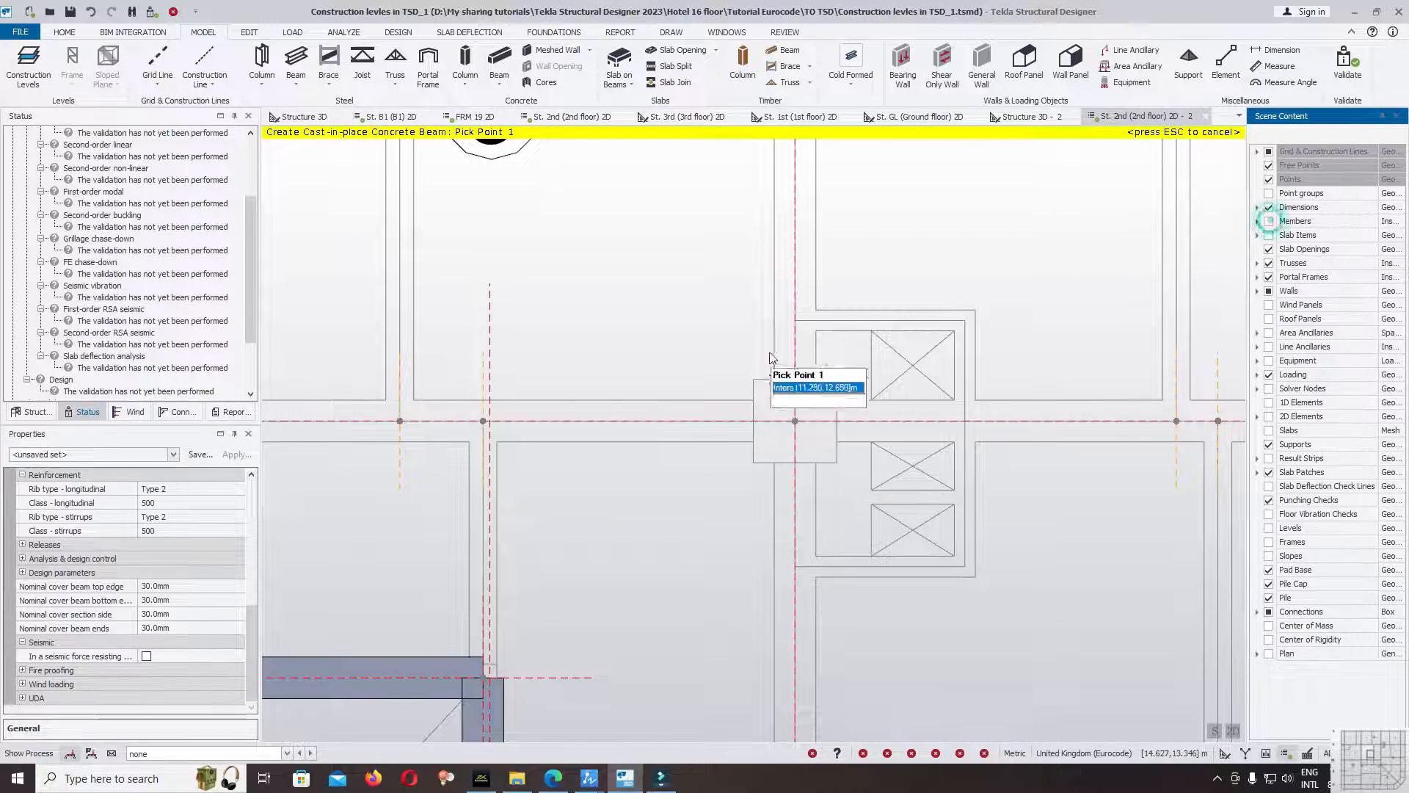
click(795, 566)
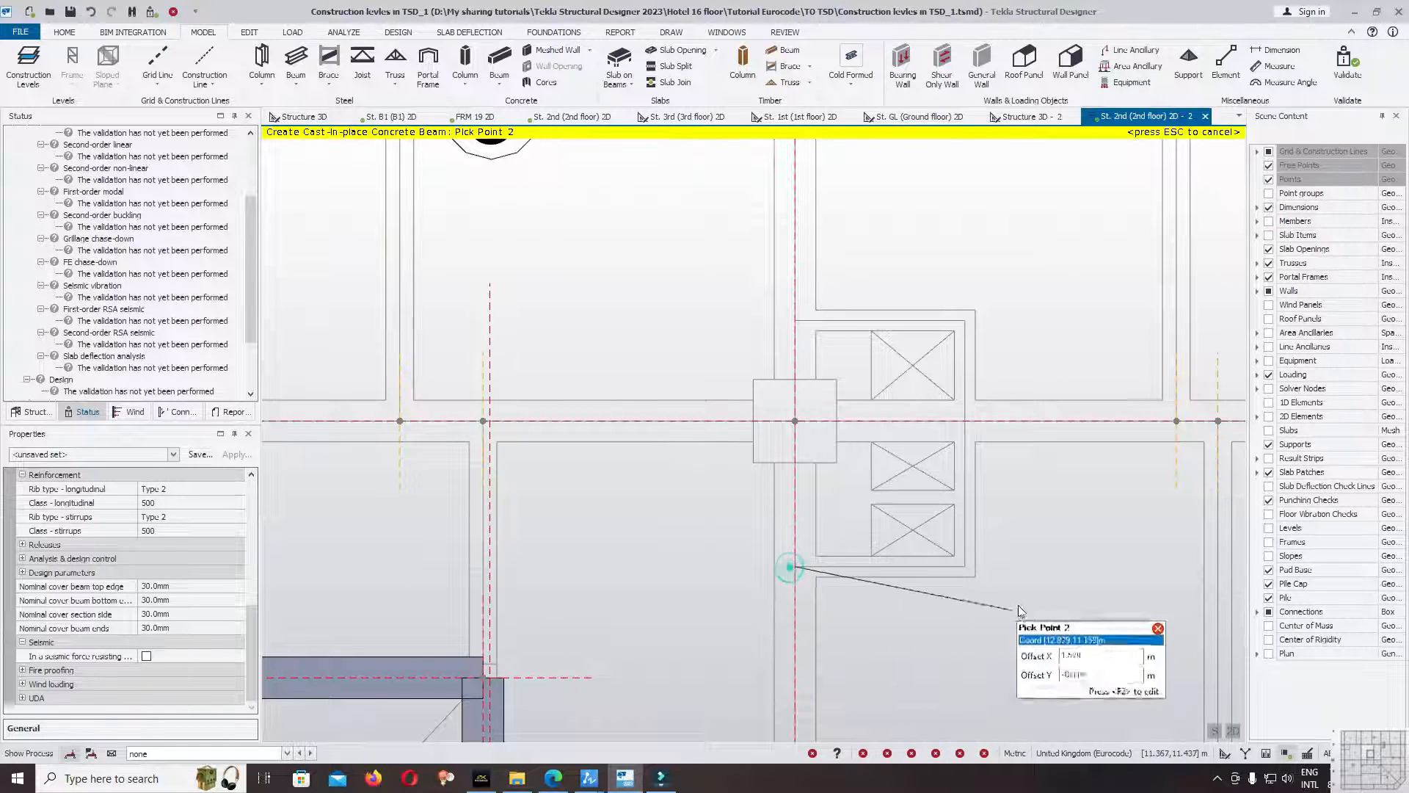
click(965, 564)
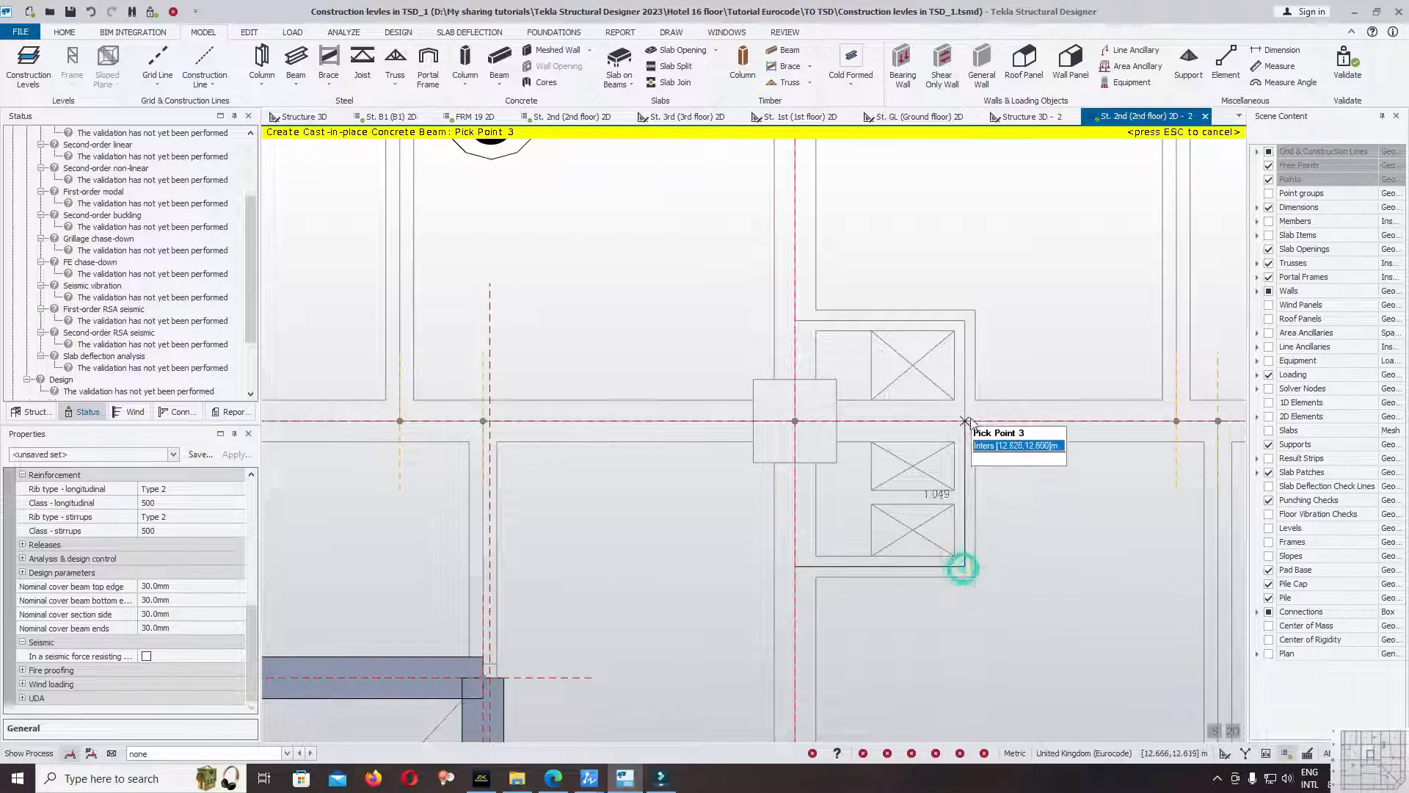
click(966, 421)
click(965, 321)
key(Escape)
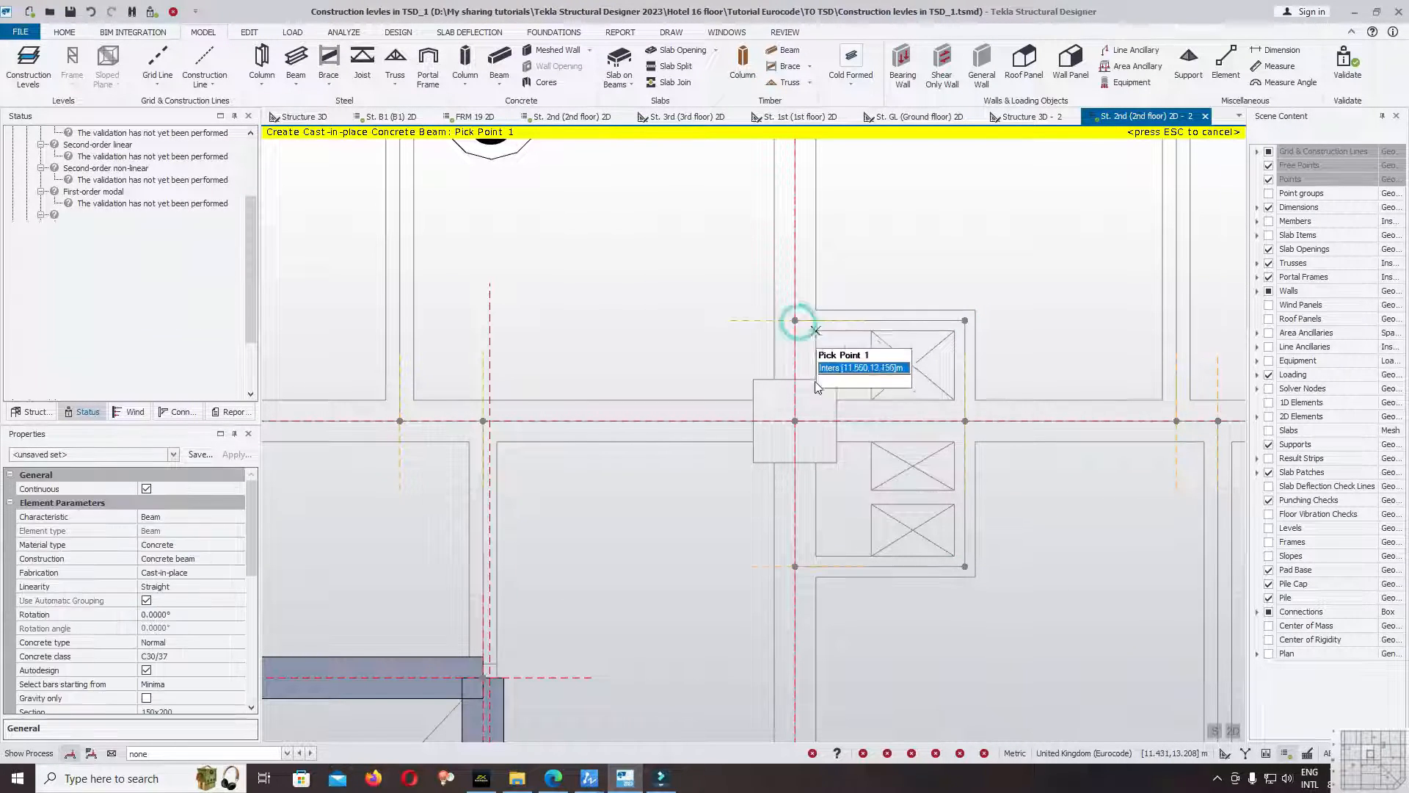
Validate the model with the new shaft beams and review the status list.
scroll(704, 496, down, 1)
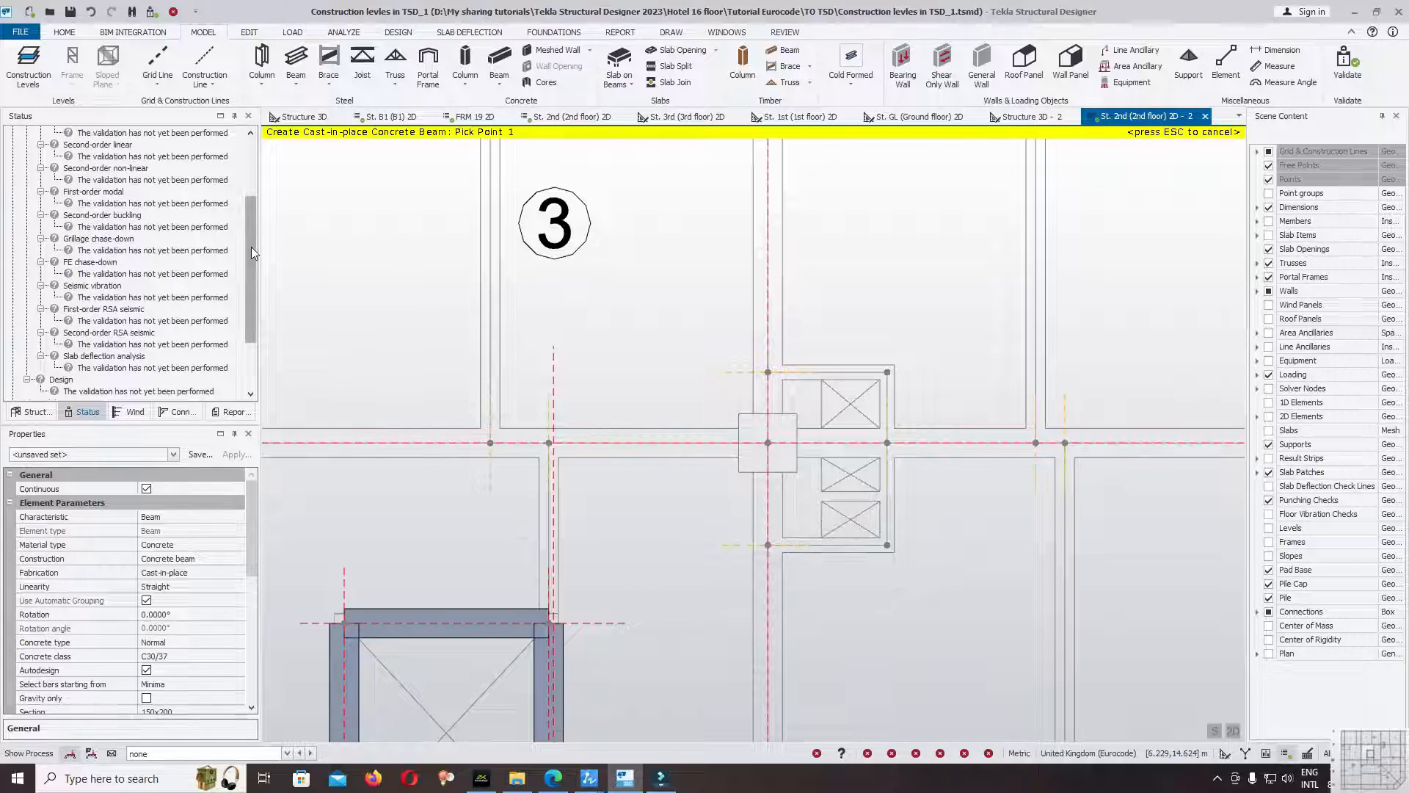
scroll(251, 247, up, 3)
click(1343, 67)
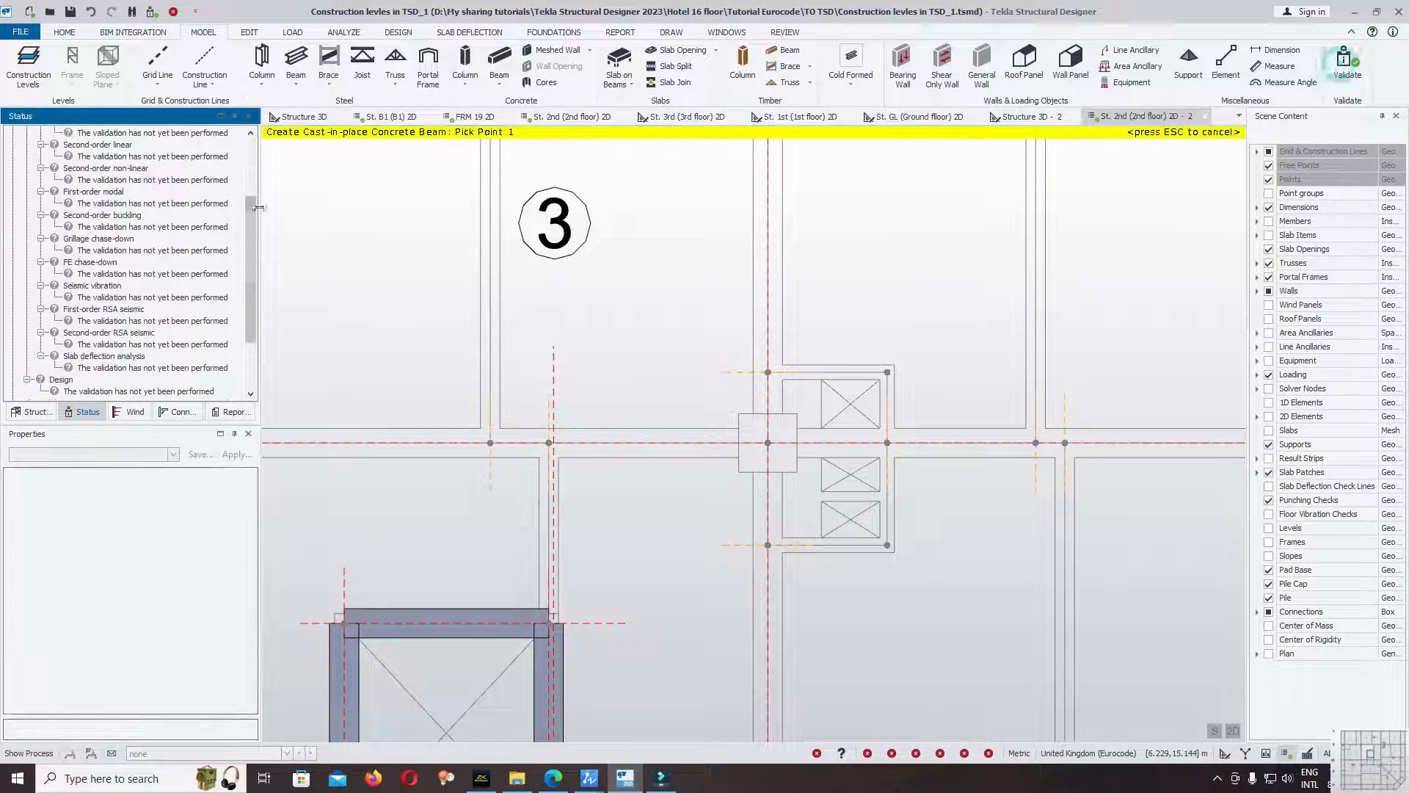
scroll(250, 218, up, 3)
Draw a continuous 150x200 beam below gridline D from the outer edge beam across gridline 5 and up to gridline D, and show the members again.
scroll(844, 286, down, 5)
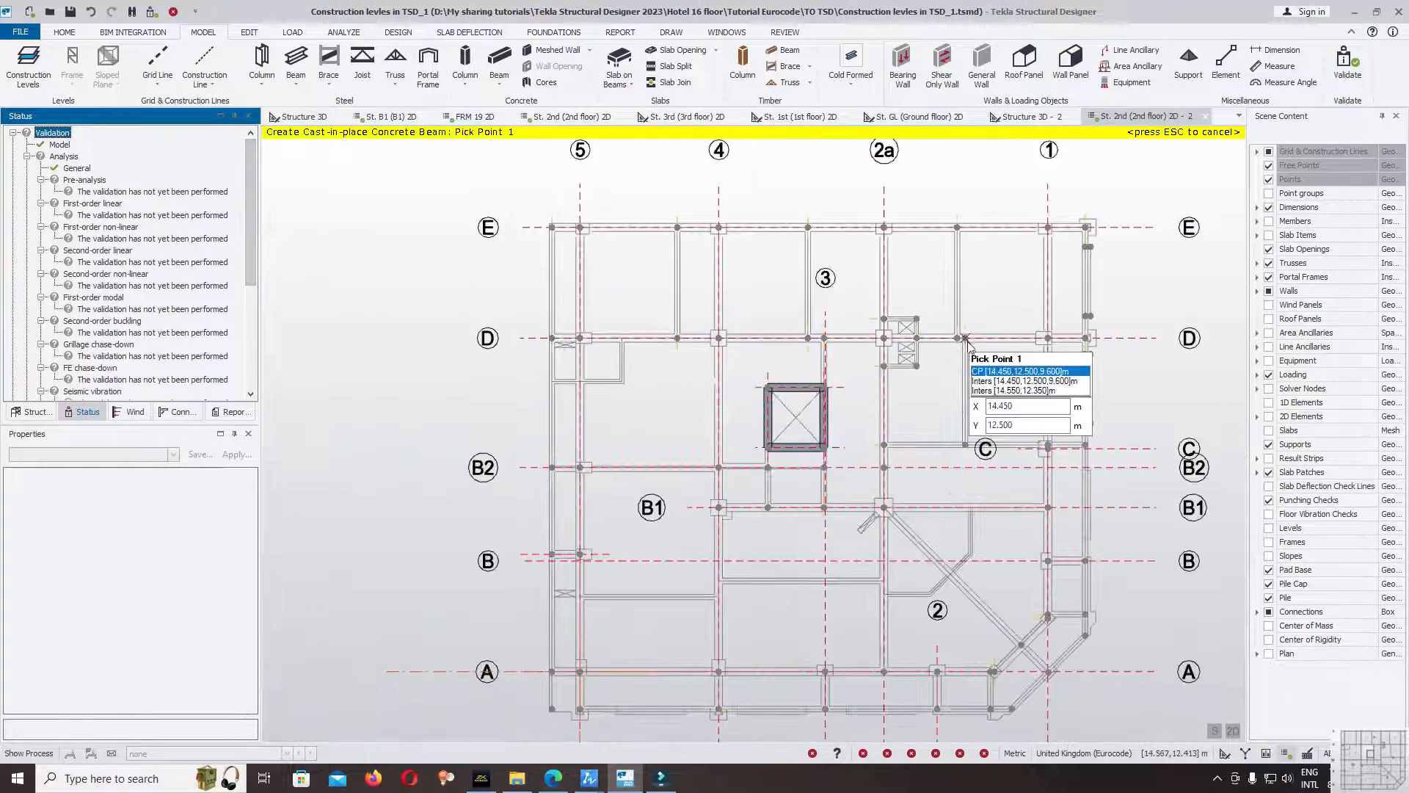
scroll(868, 394, up, 8)
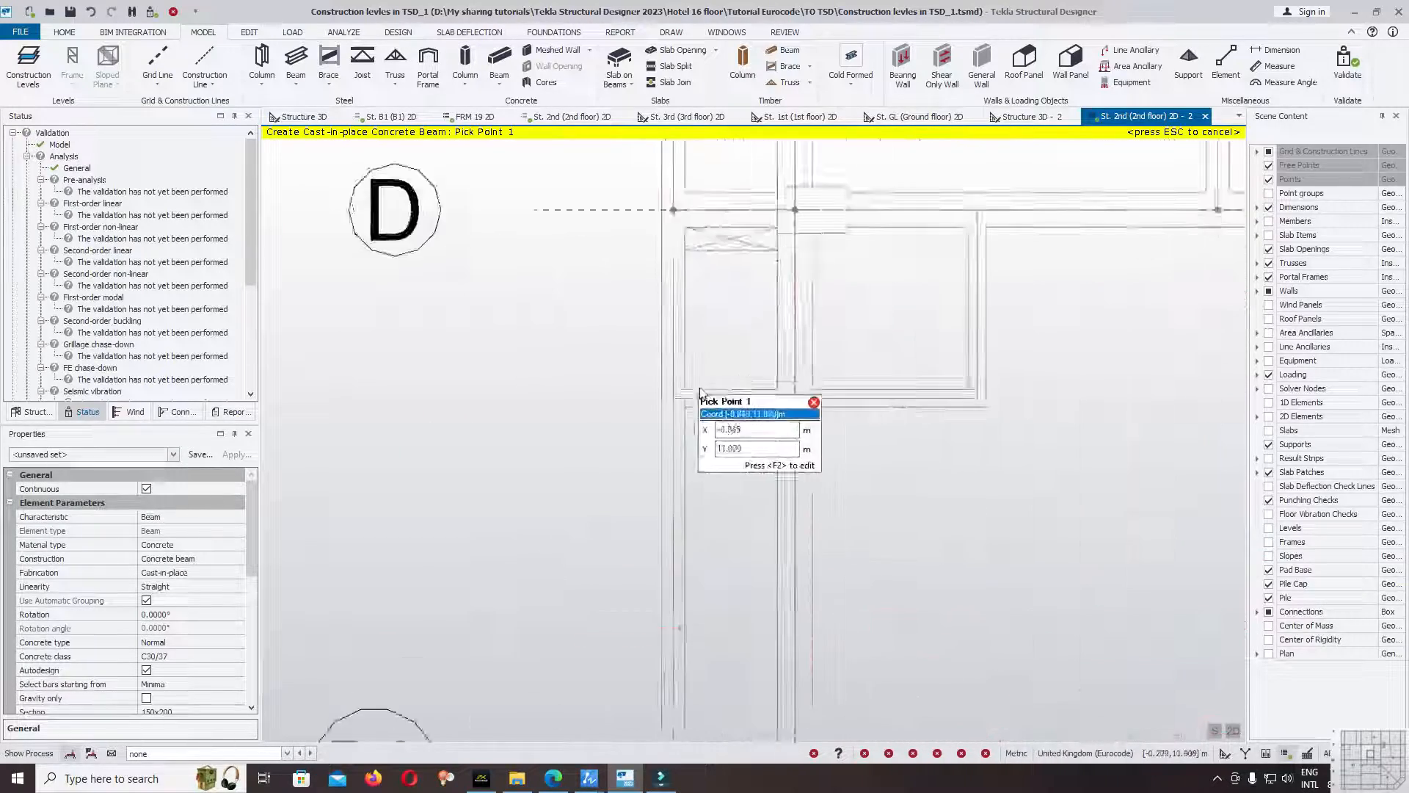
click(644, 401)
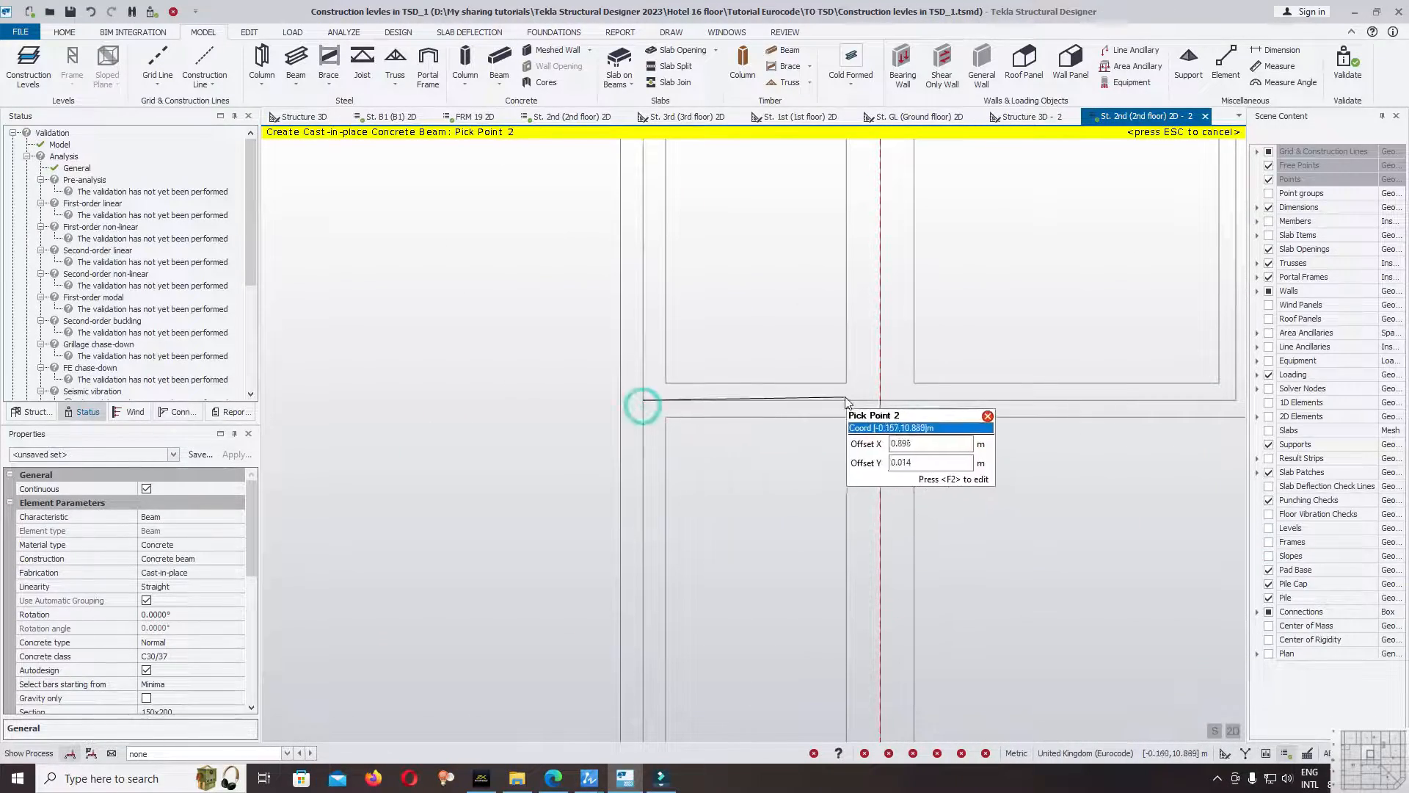
click(880, 401)
scroll(884, 408, down, 2)
click(1051, 410)
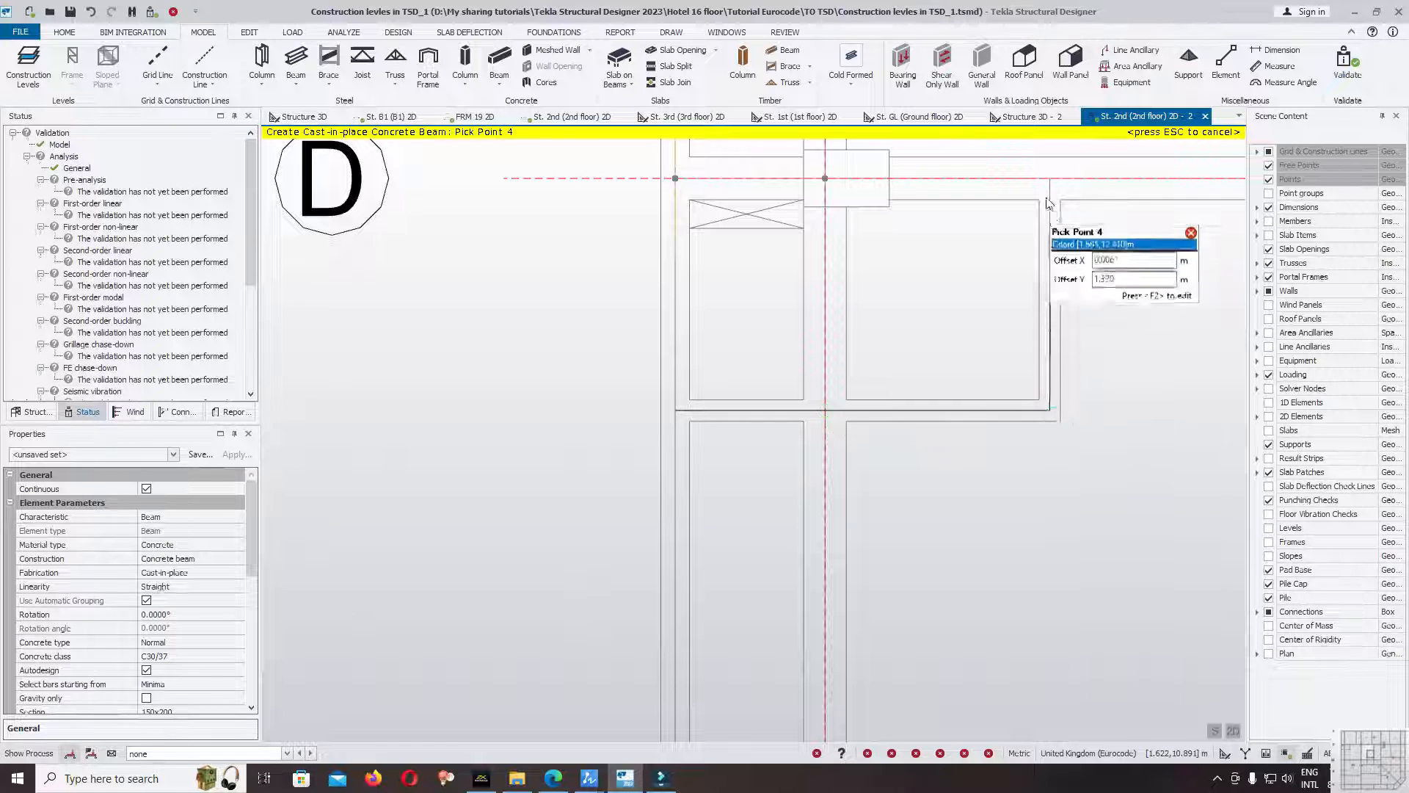
click(1270, 222)
click(1055, 180)
scroll(830, 299, down, 5)
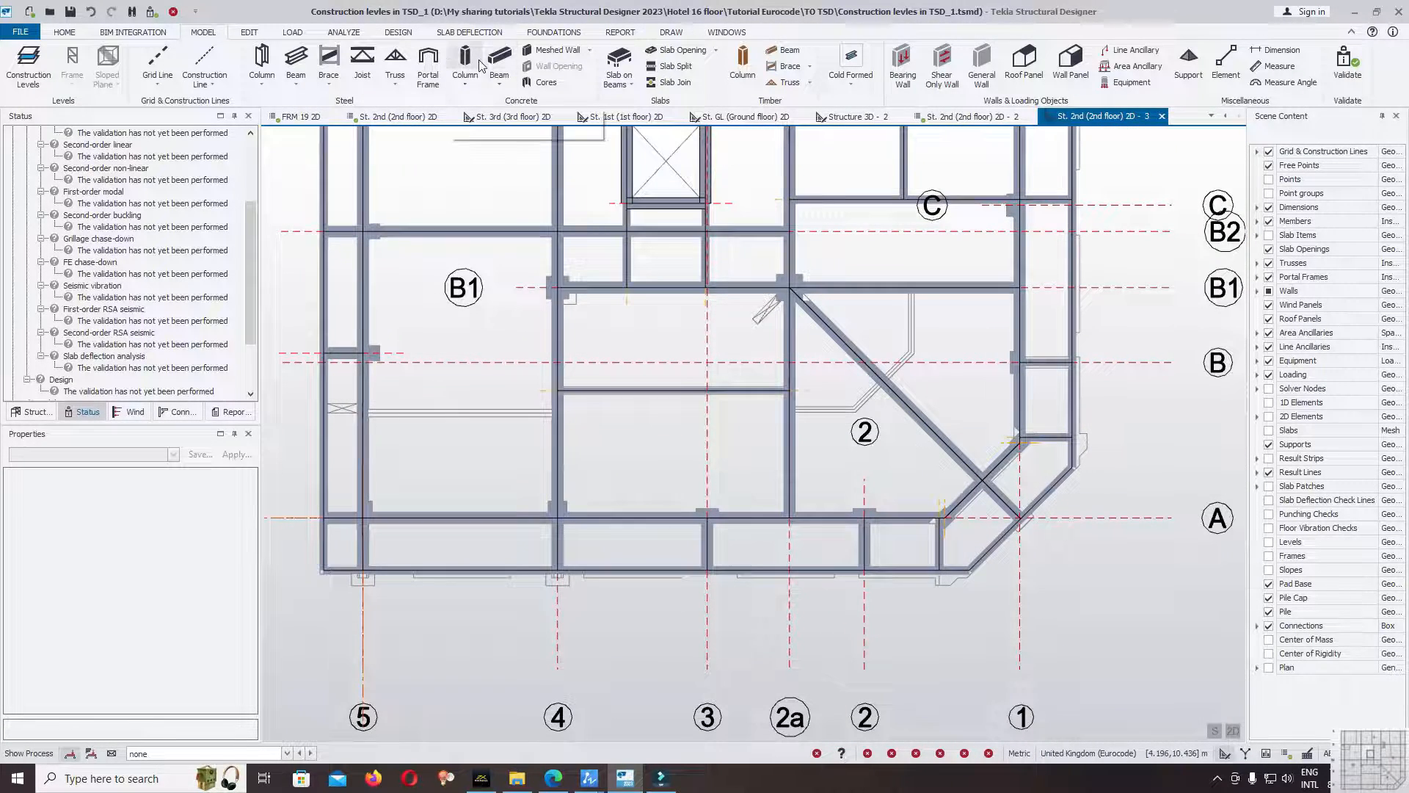
Start a concrete beam with the Cast-in-place B20x40cm property set and hide the members to expose the outline near gridline 2.
click(500, 59)
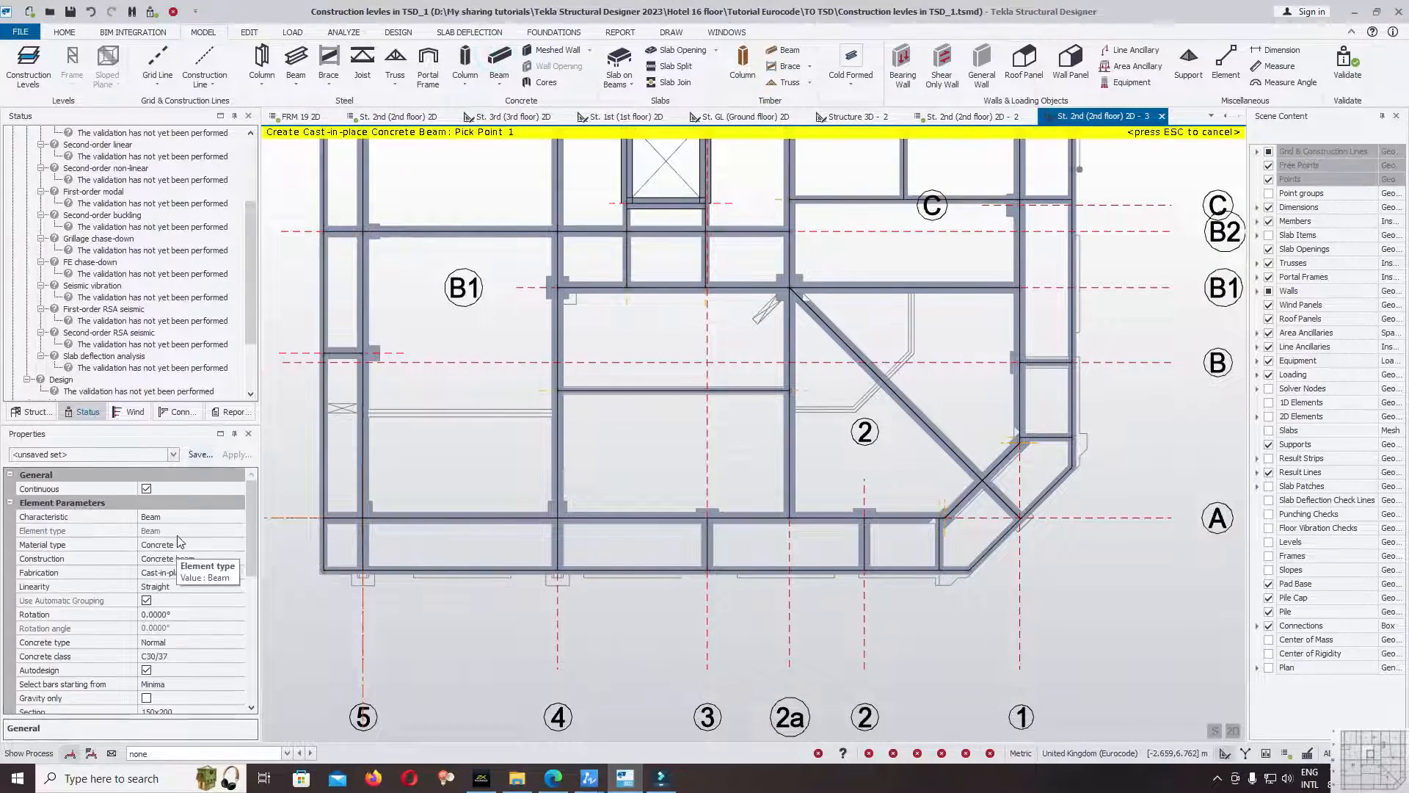
click(96, 454)
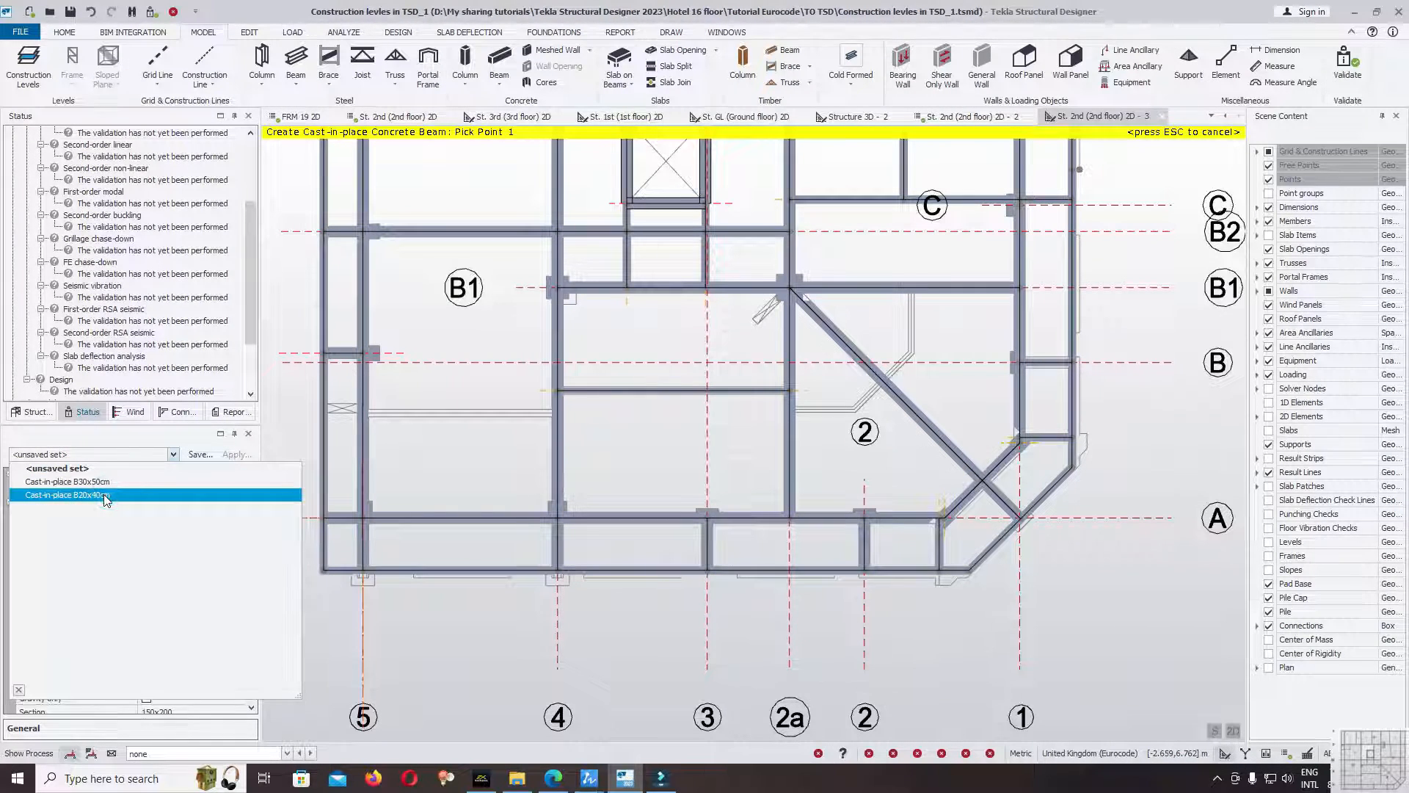
click(106, 496)
scroll(932, 397, up, 5)
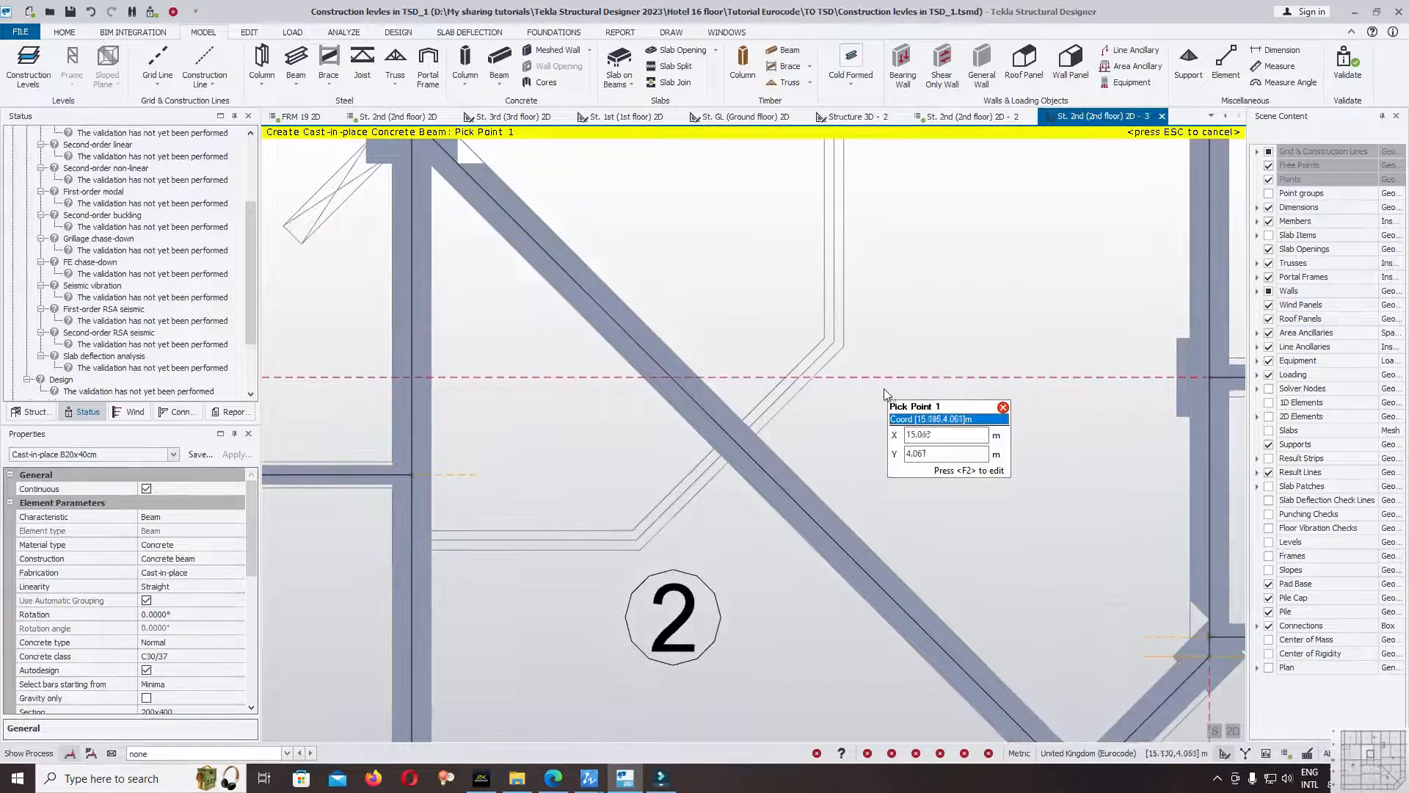
scroll(459, 566, up, 3)
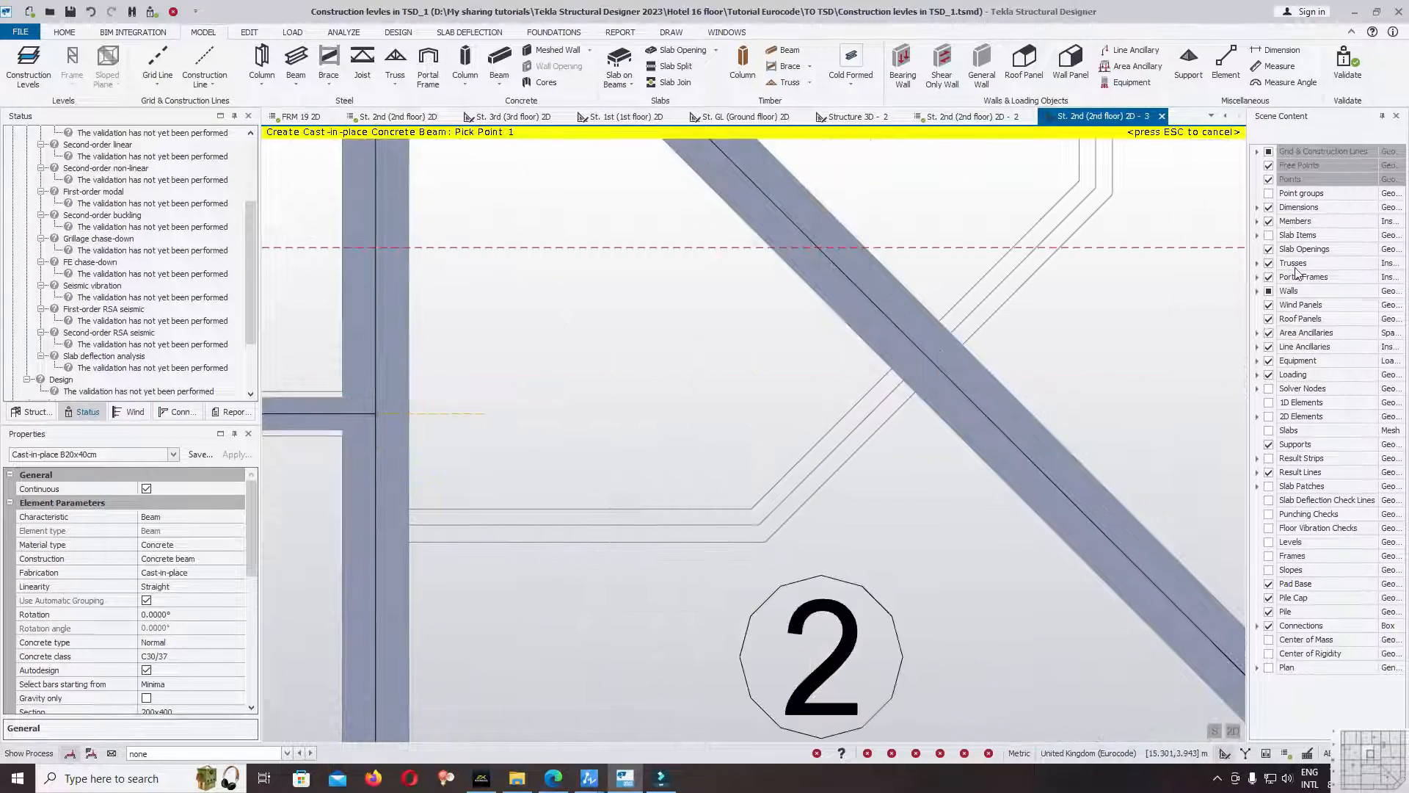
click(1269, 221)
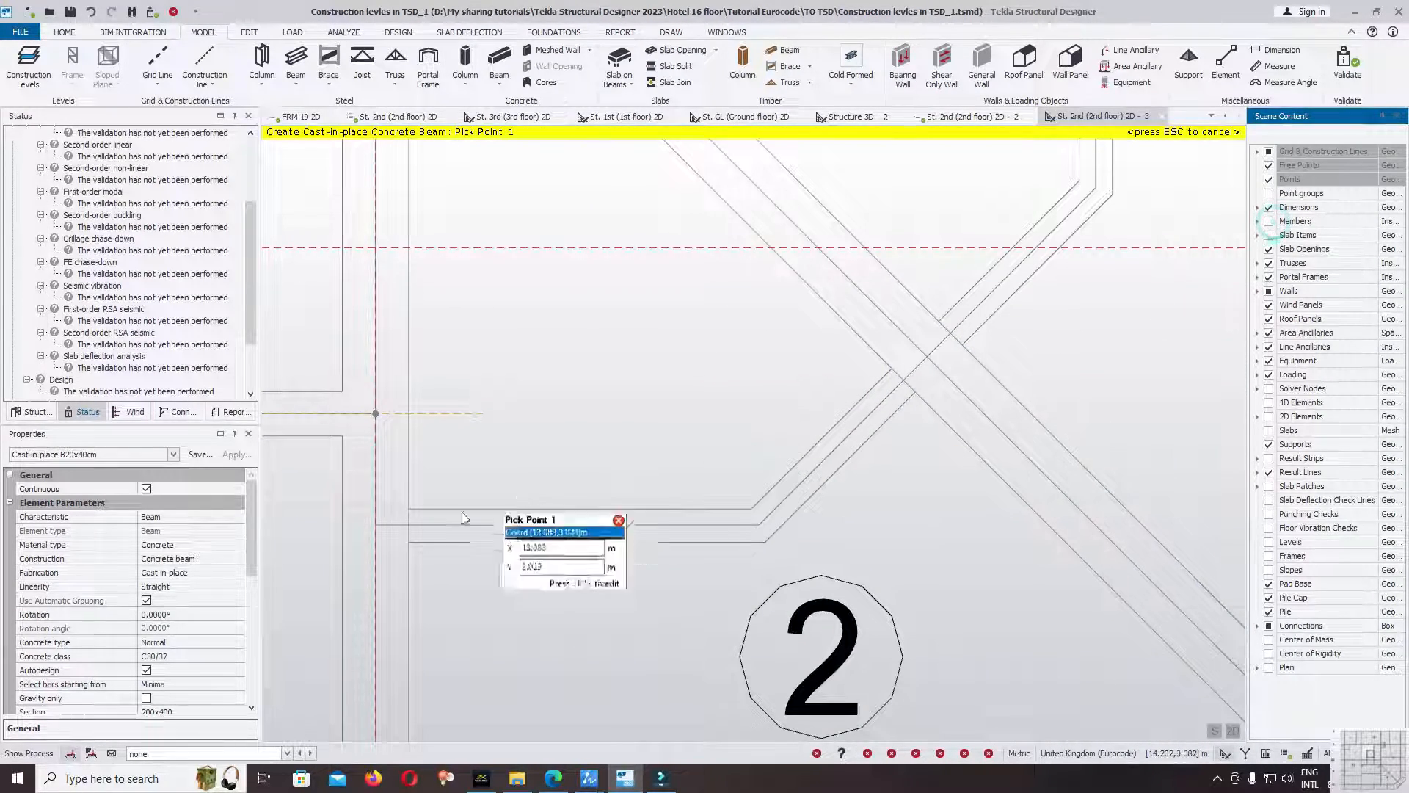
Draw a continuous B20x40cm beam along the angled outline from the gridline 2a beam, across the diagonal beam, up to the gridline B1 beam.
click(375, 525)
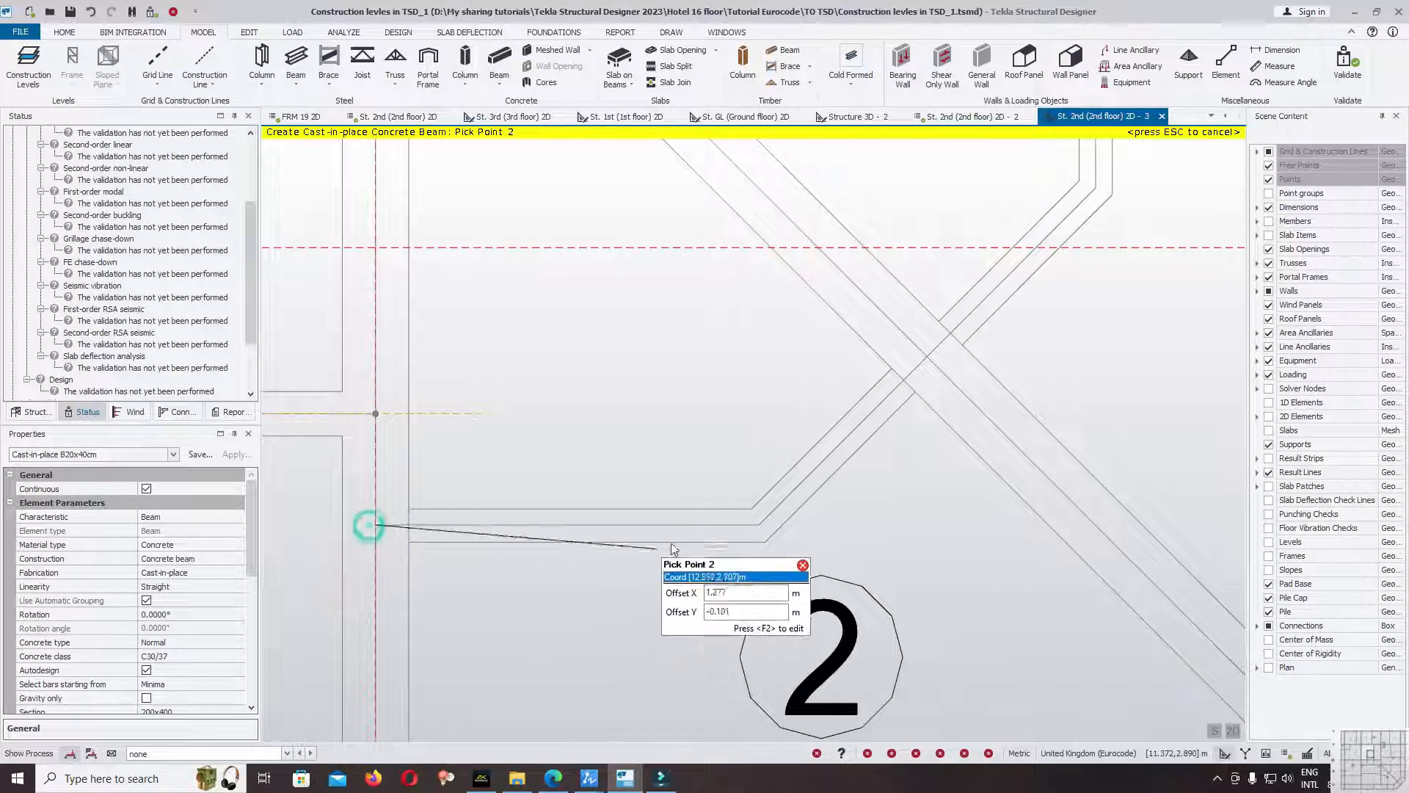
click(760, 526)
click(927, 356)
scroll(931, 358, down, 2)
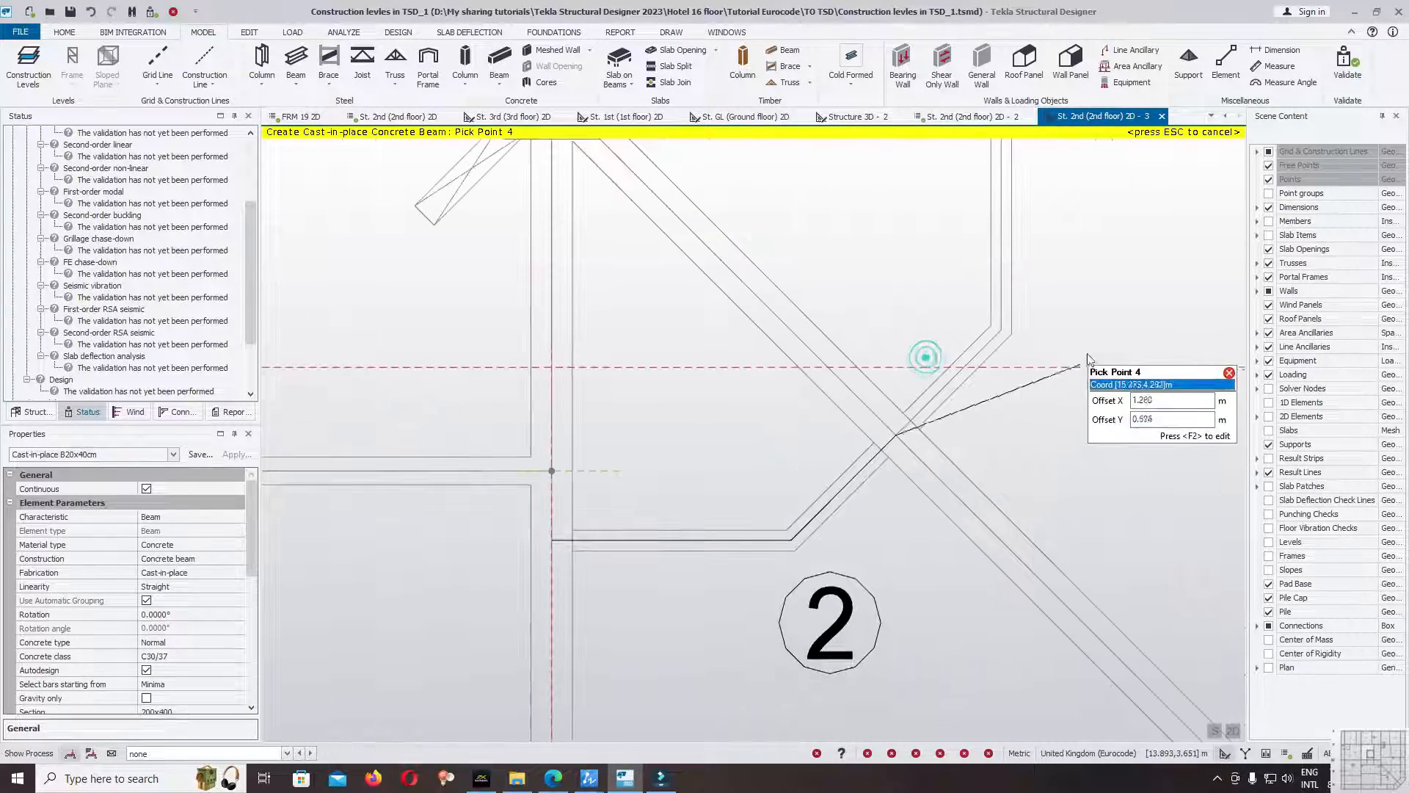
click(1000, 330)
scroll(1001, 330, down, 3)
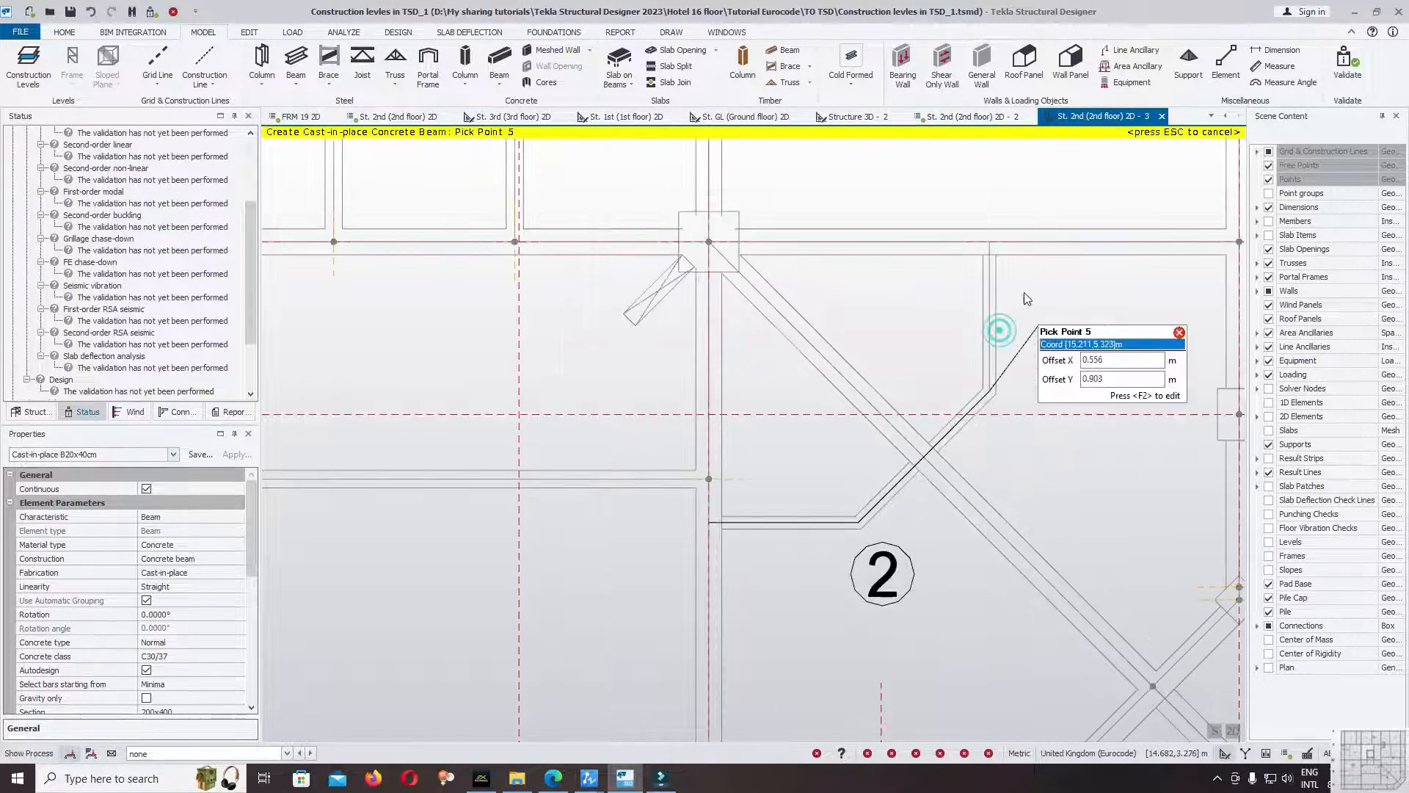
scroll(1012, 308, up, 2)
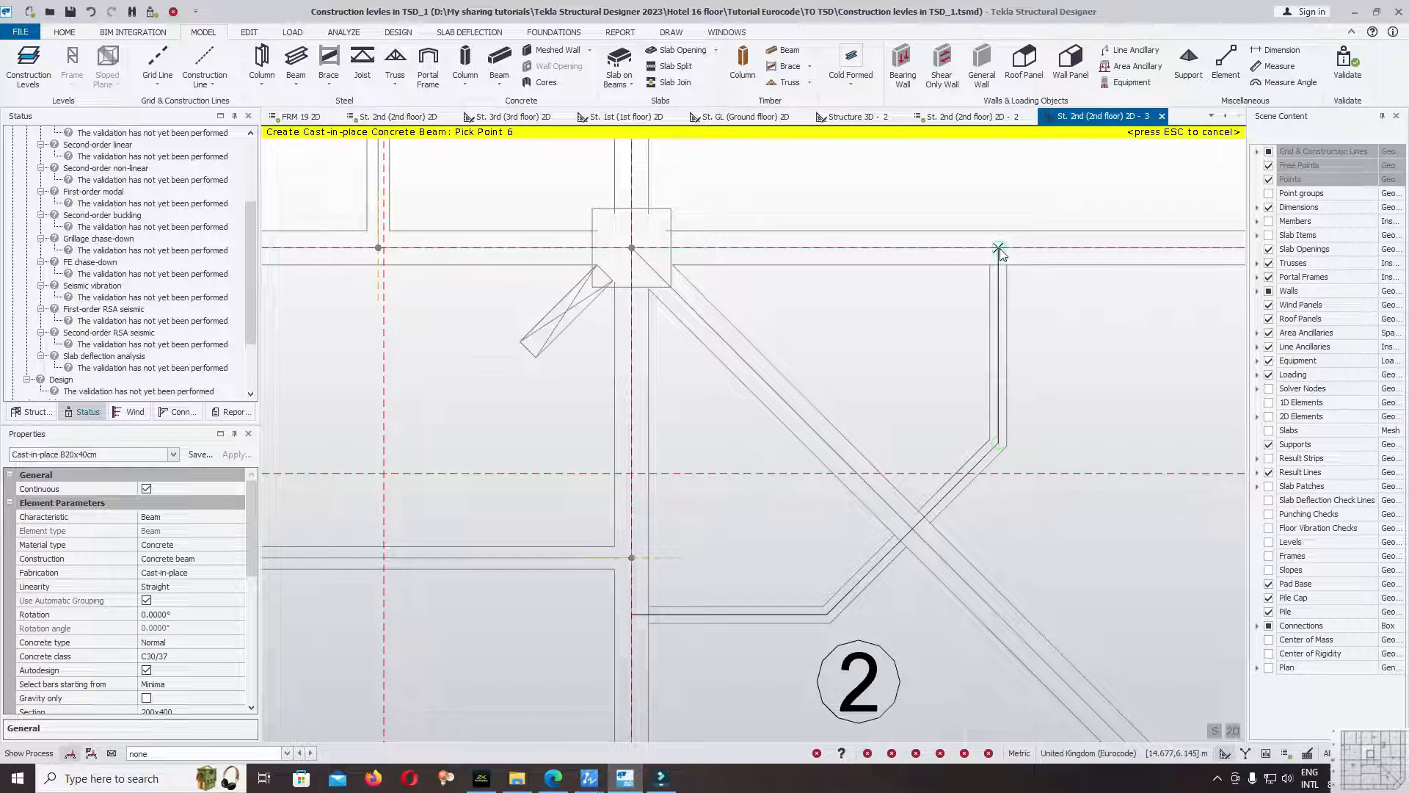
click(998, 249)
Show the members again, end the beam command and validate the model with the new angled beam.
click(1268, 221)
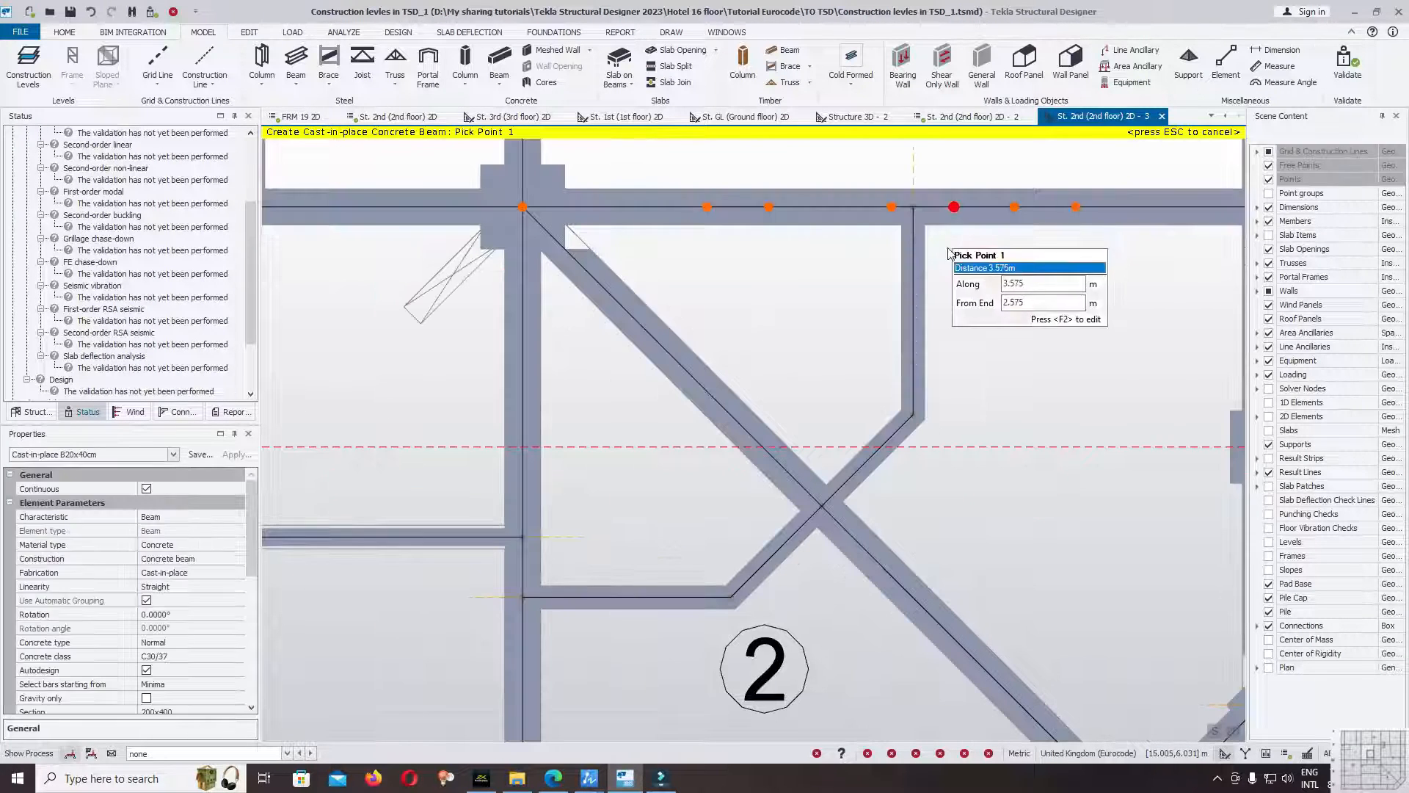
key(Escape)
drag(250, 252, 243, 144)
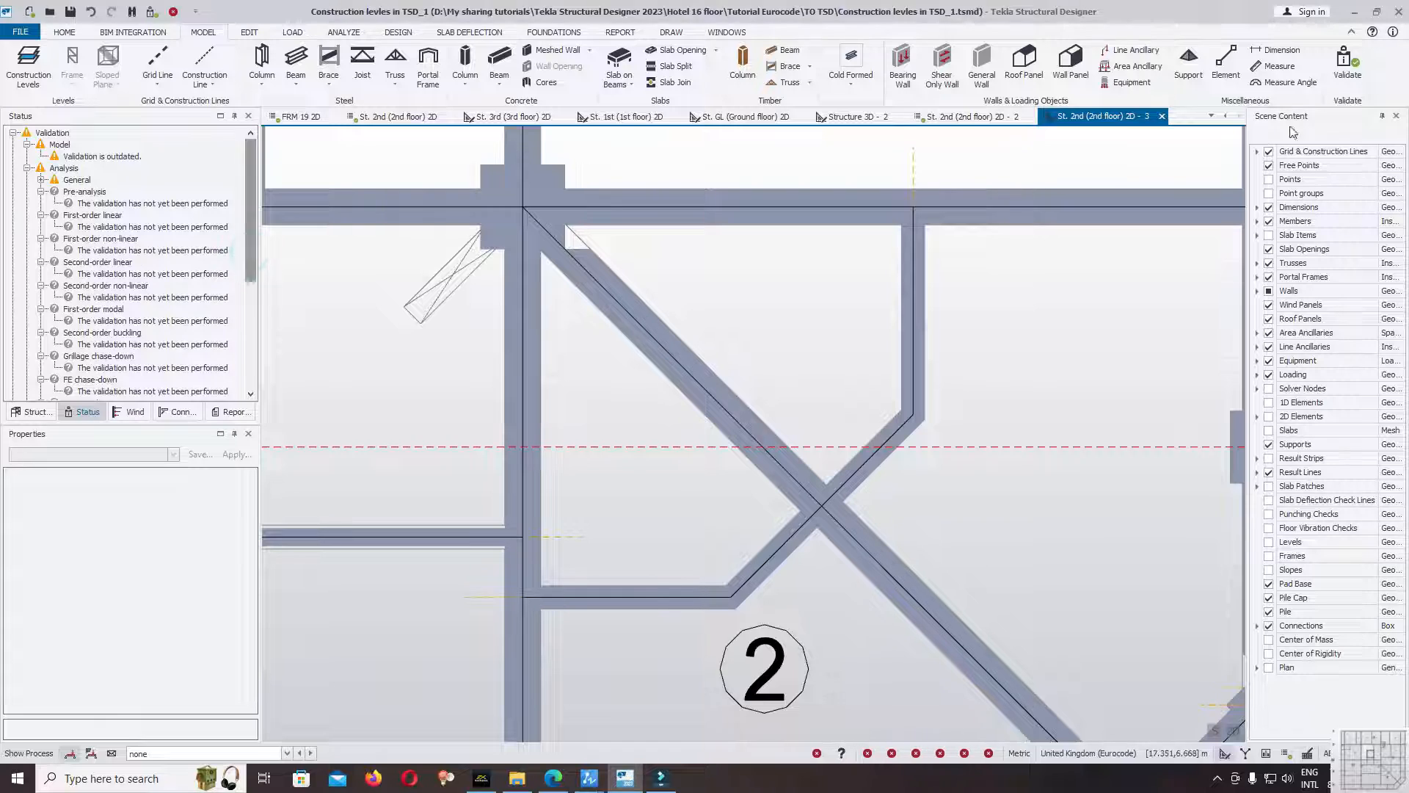
click(1345, 68)
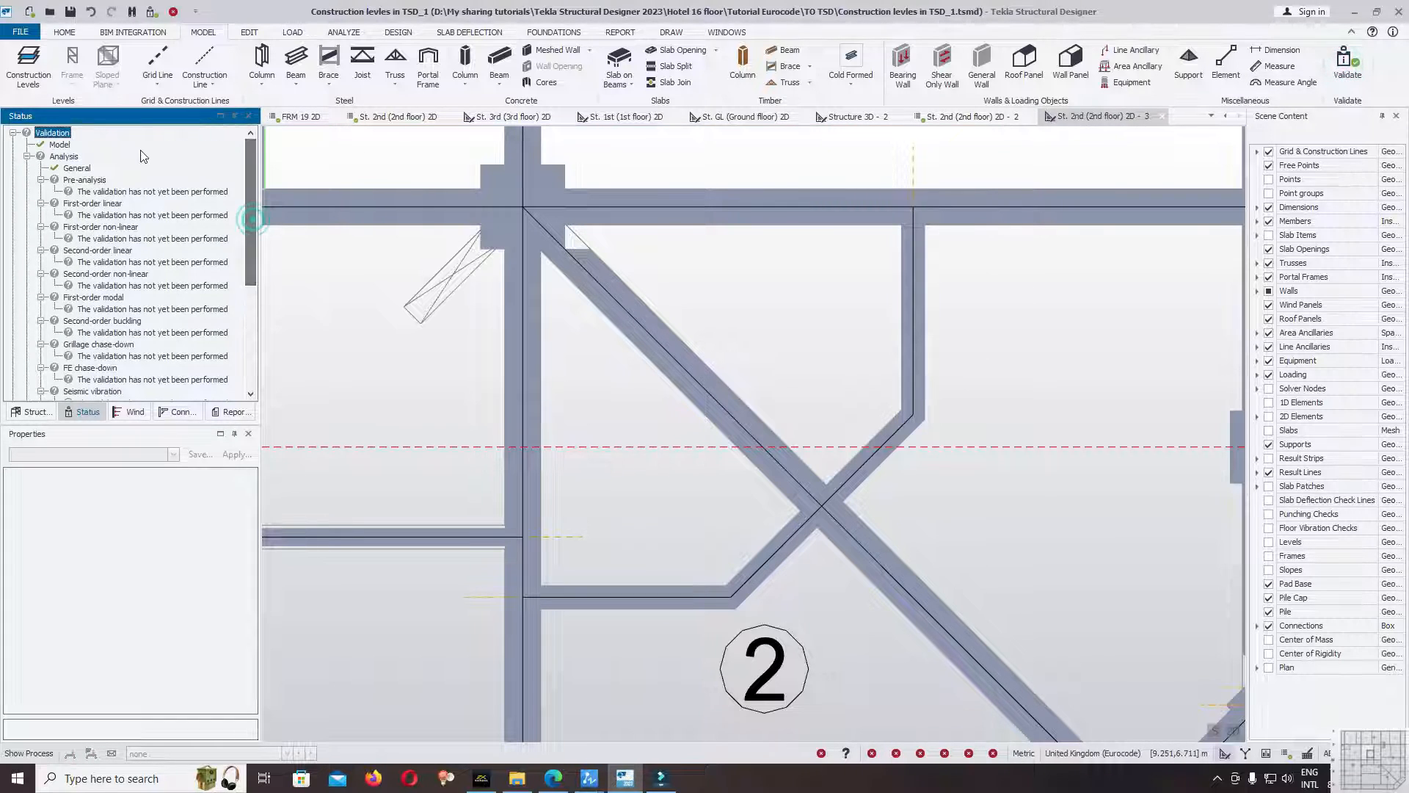
Hide the members and draw 150x200 beams along the outlines below gridline B, from gridline 5 to 4 and from gridline 4 to 2a.
scroll(1042, 422, down, 5)
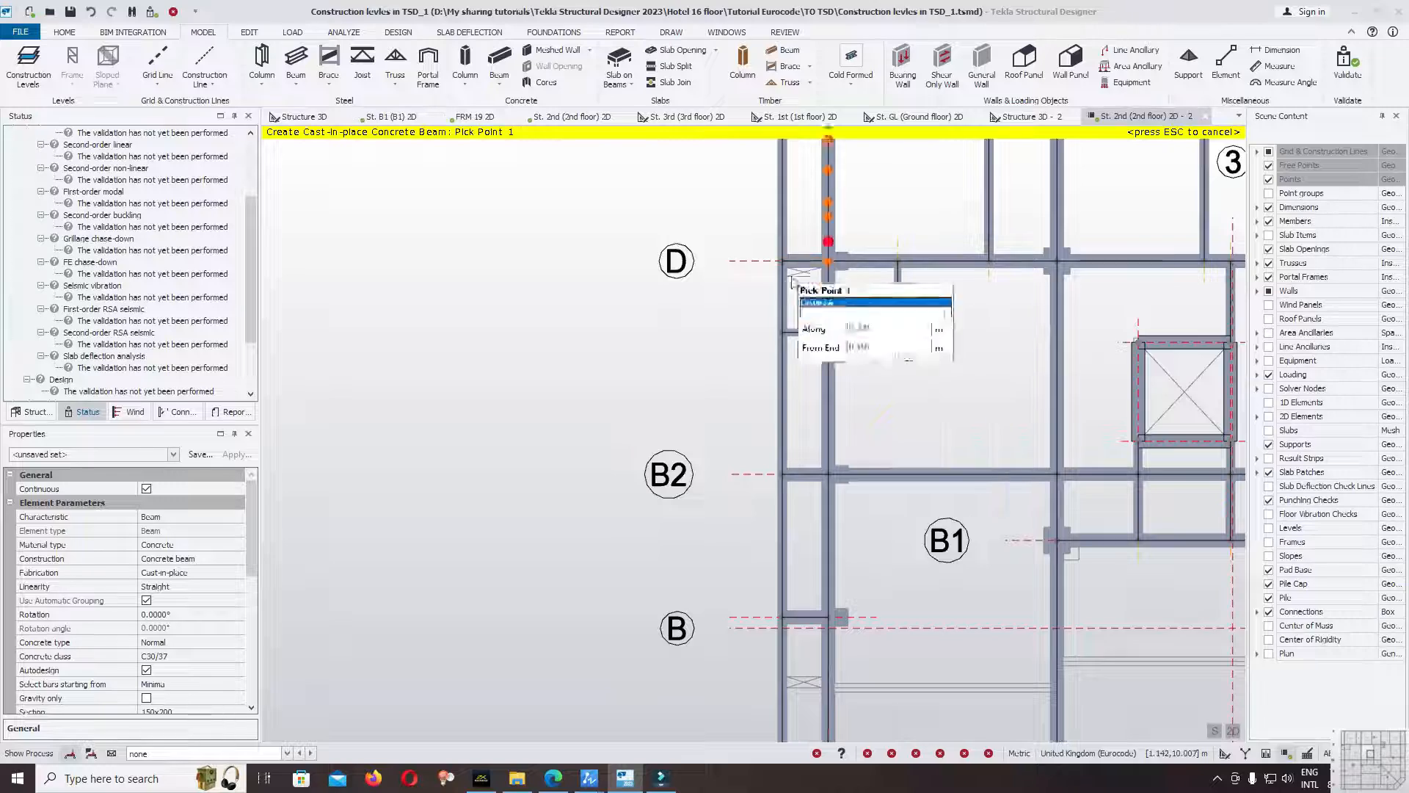
scroll(815, 323, down, 3)
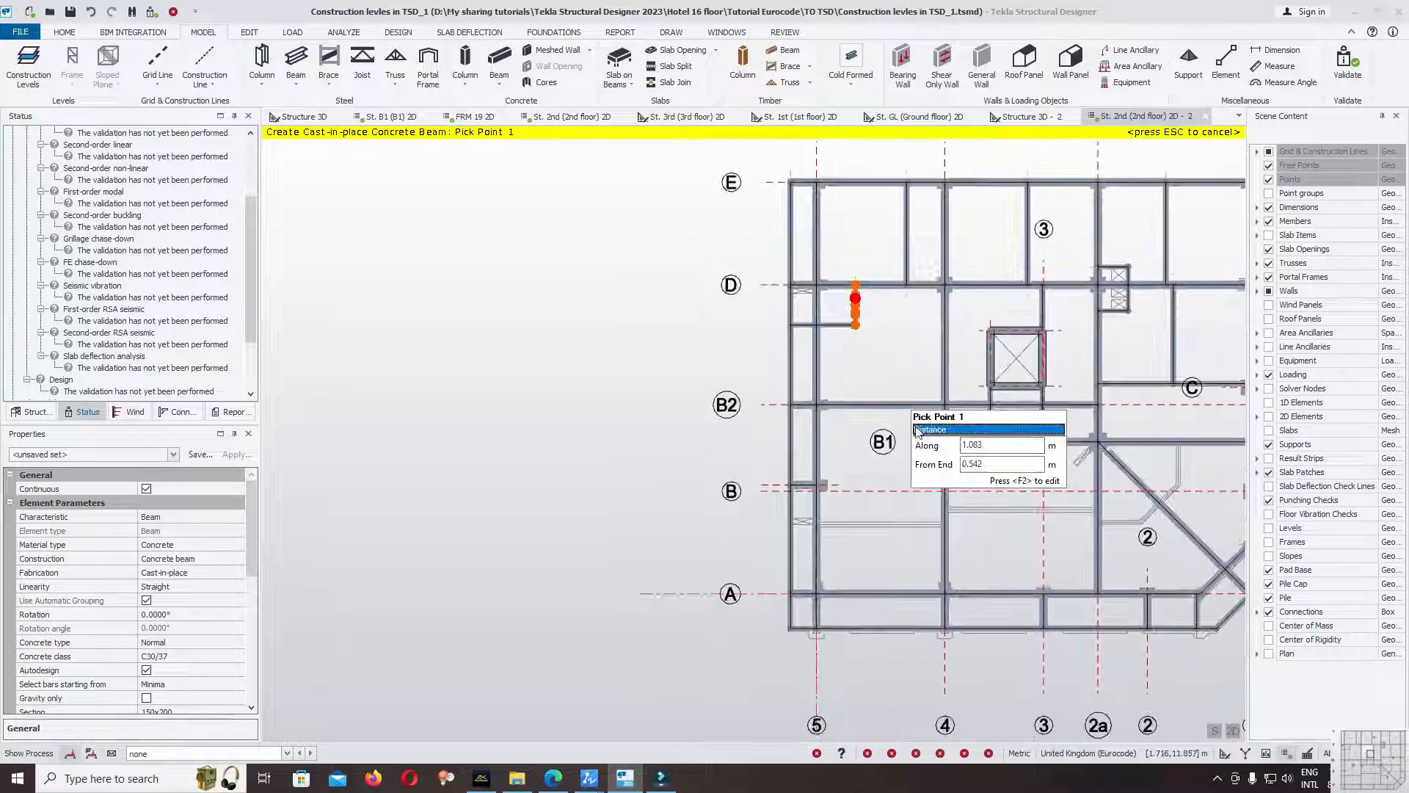
scroll(907, 550, up, 3)
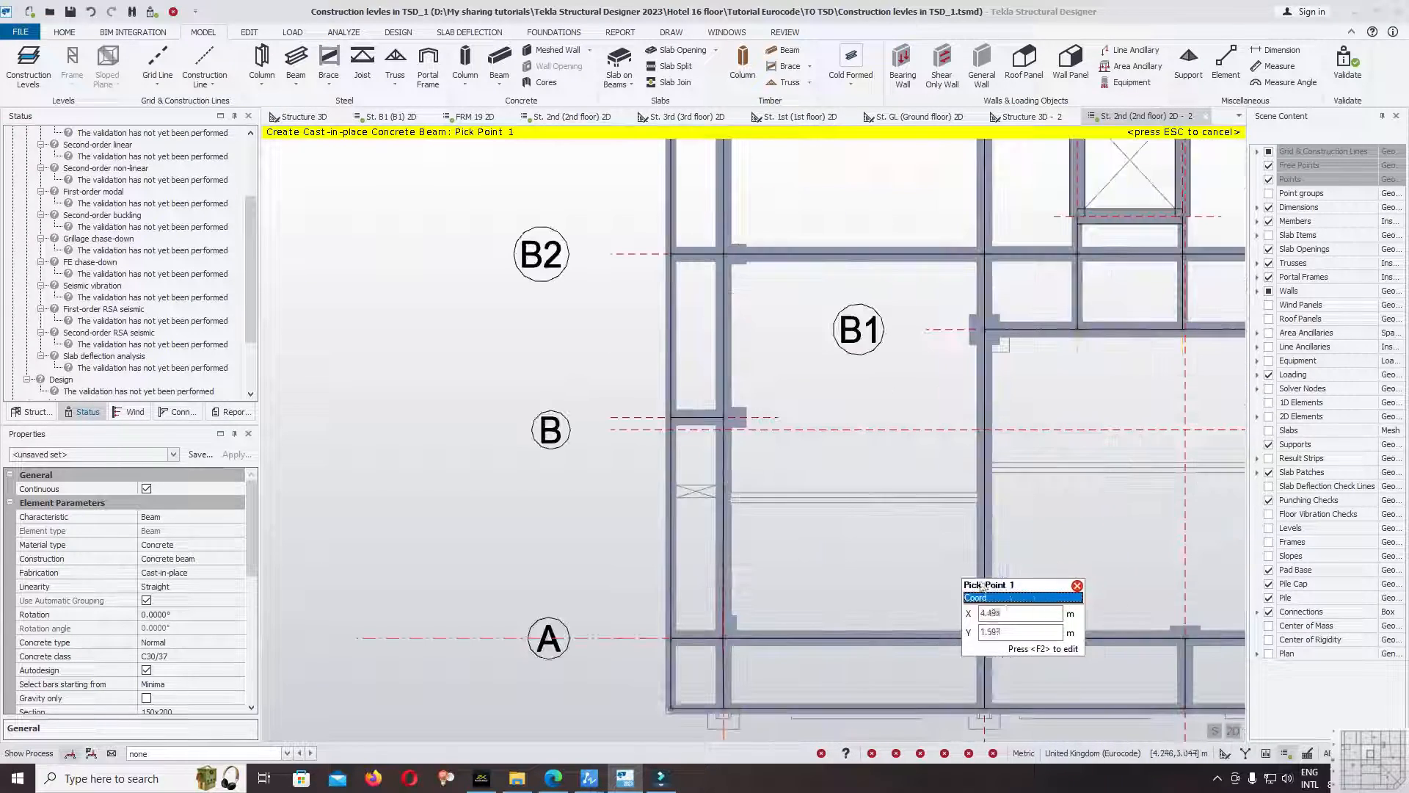
click(1269, 222)
scroll(771, 514, up, 3)
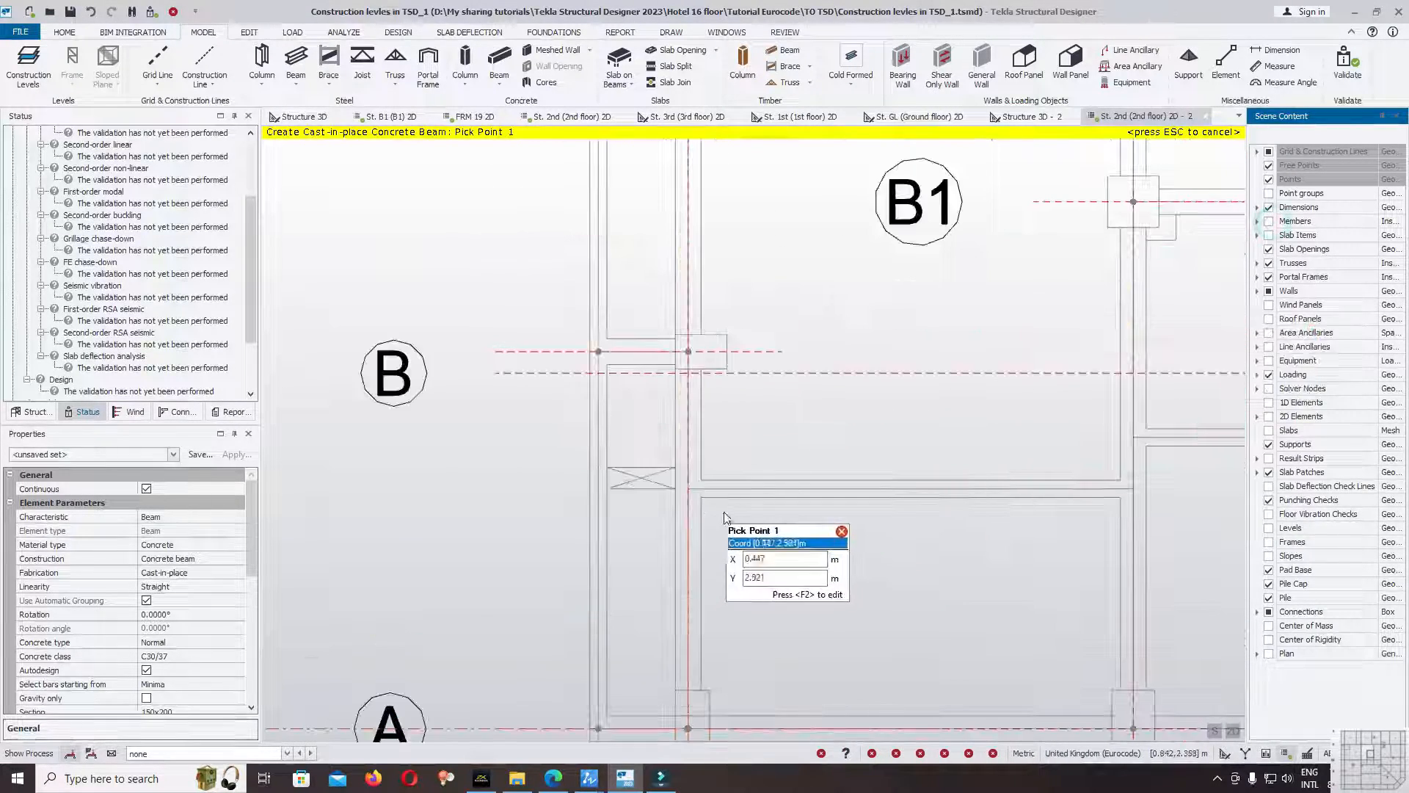
click(688, 492)
click(1137, 499)
scroll(771, 525, down, 5)
scroll(1084, 496, up, 3)
middle_drag(1084, 496, 843, 472)
Validate the model, expand the Model warnings and show the beam flagged as possibly unsupported in the 3D view.
drag(253, 237, 248, 136)
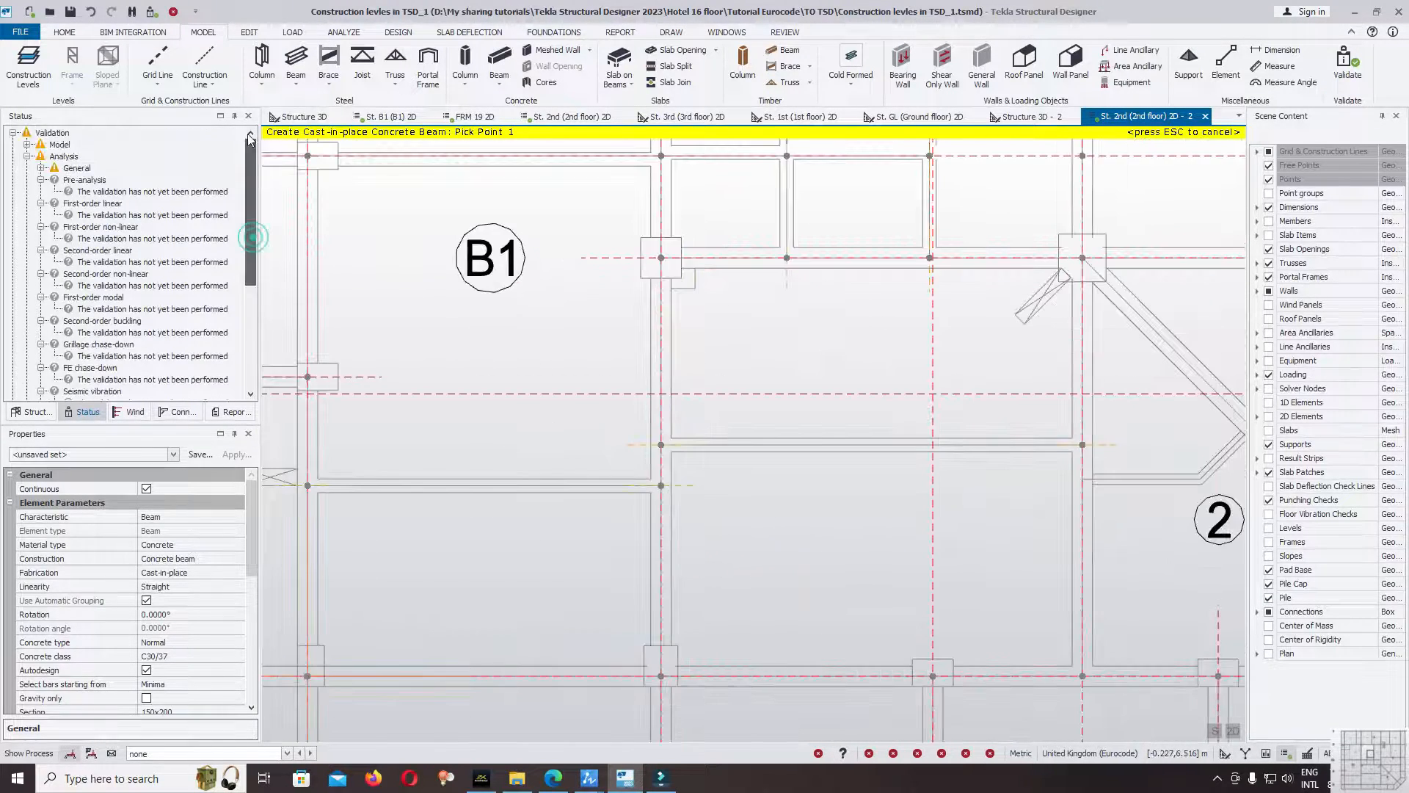
click(1337, 66)
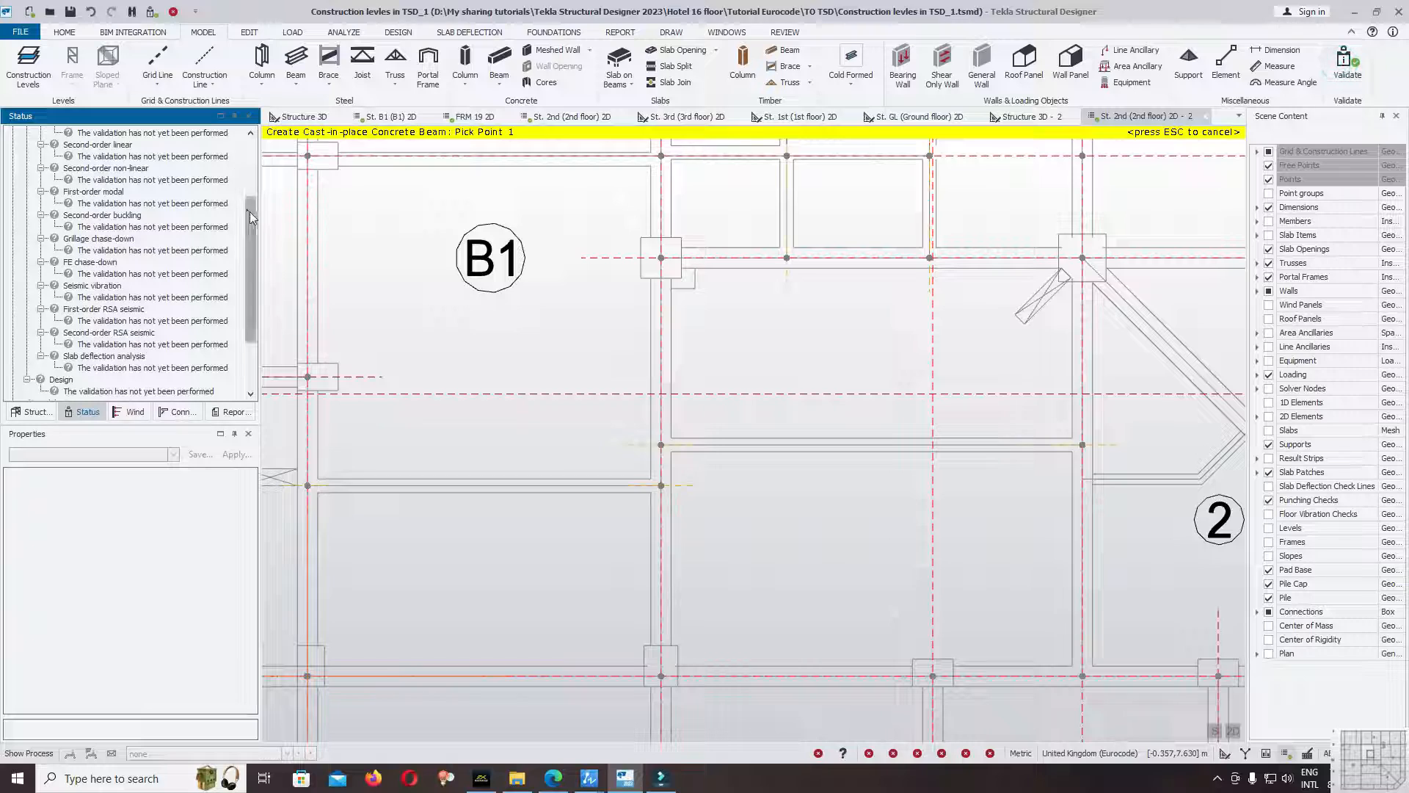
drag(250, 211, 250, 130)
click(29, 145)
click(84, 153)
right_click(88, 169)
click(139, 170)
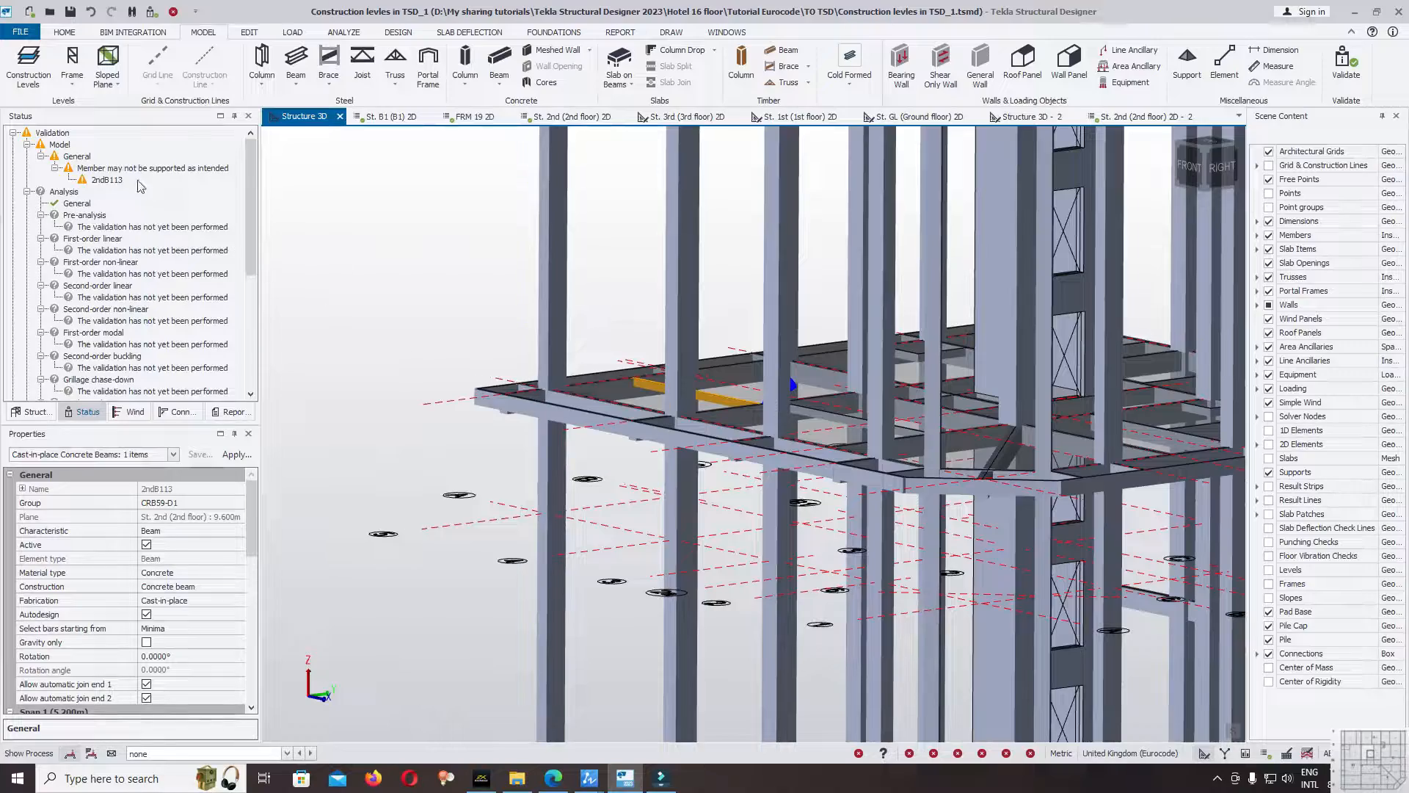
Inspect the flagged beam's location in the 3D structure and open the St. 2nd (2nd floor) plan view.
right_drag(353, 286, 793, 418)
click(32, 412)
click(97, 332)
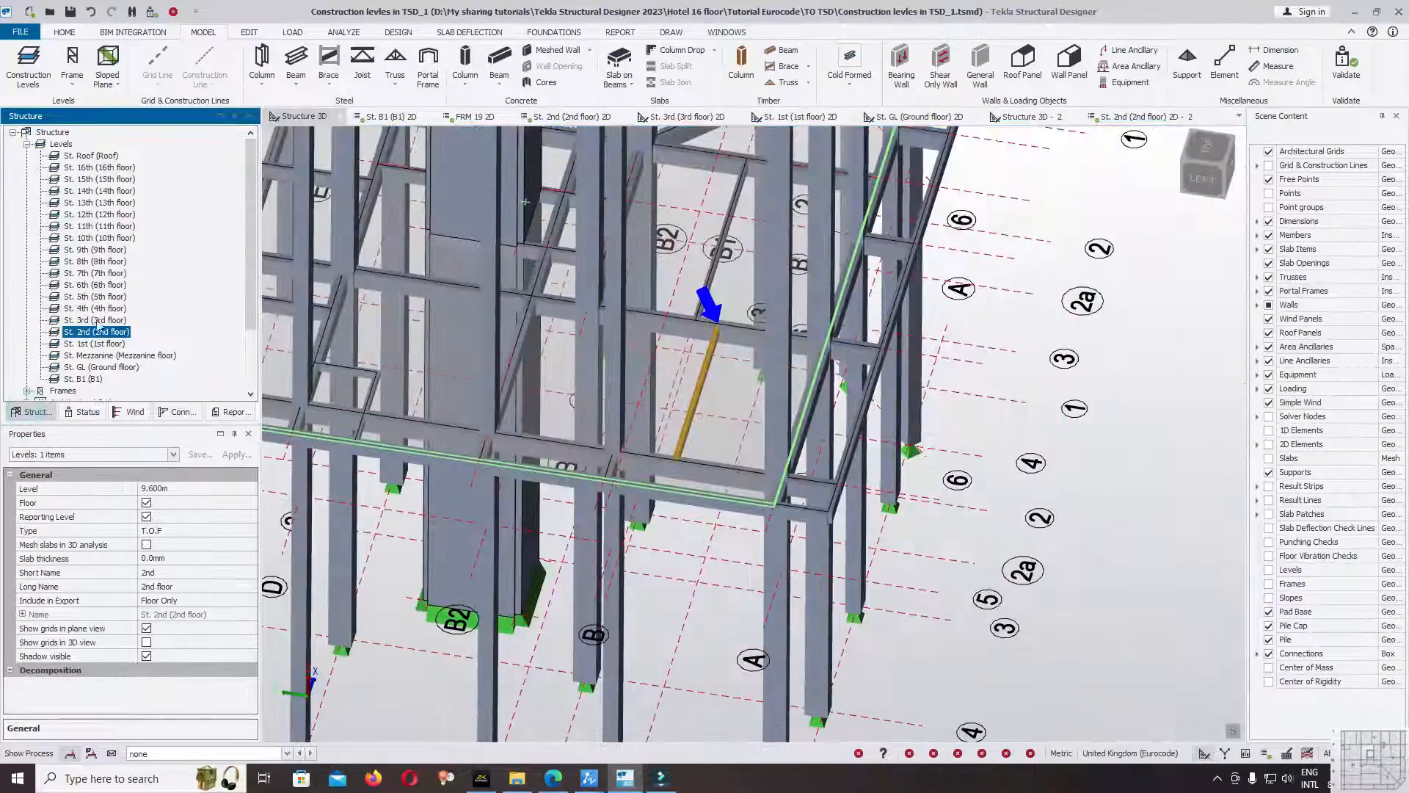
click(696, 380)
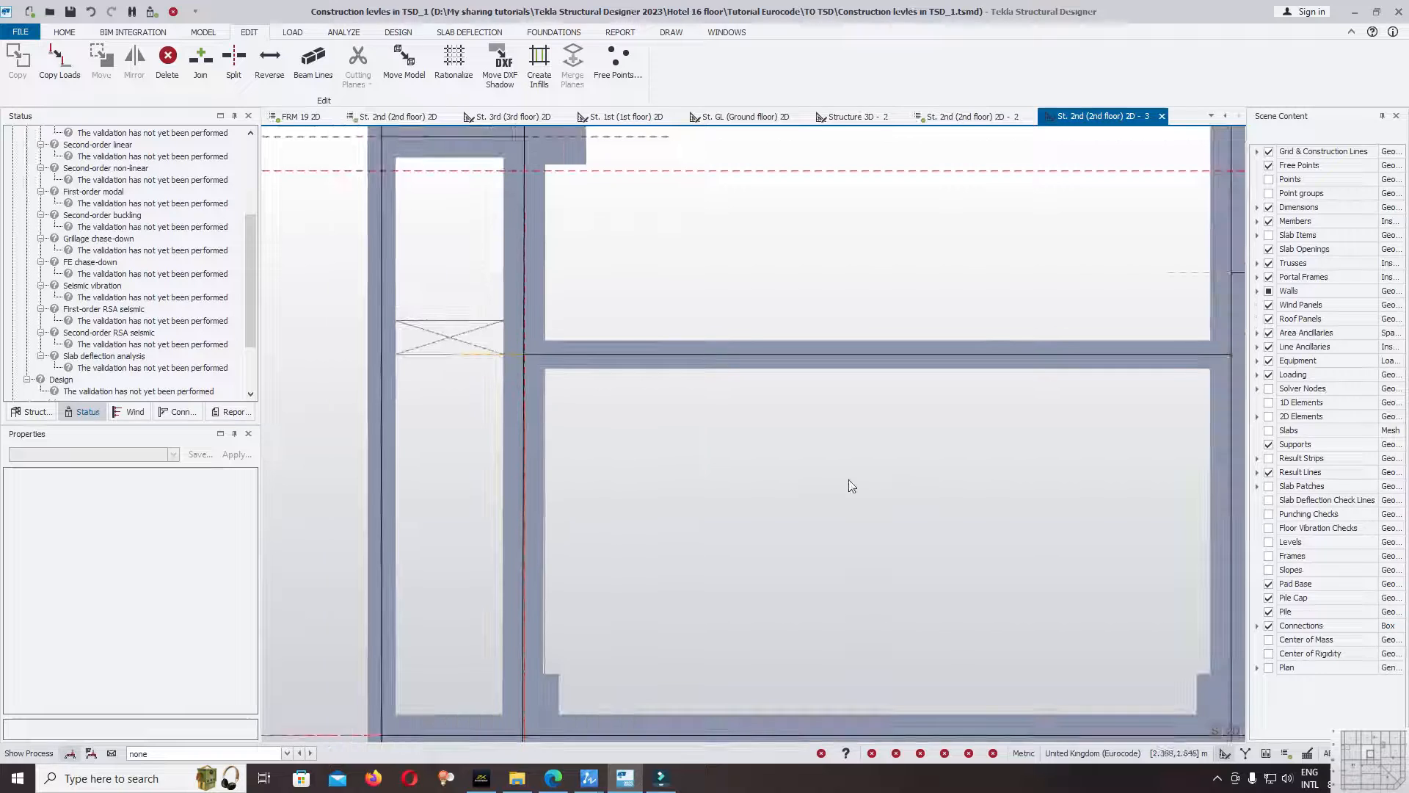
Switch the 2nd floor plan to the solver view and examine the node where the beam below gridline B meets gridline 4.
scroll(683, 425, down, 3)
right_click(1109, 117)
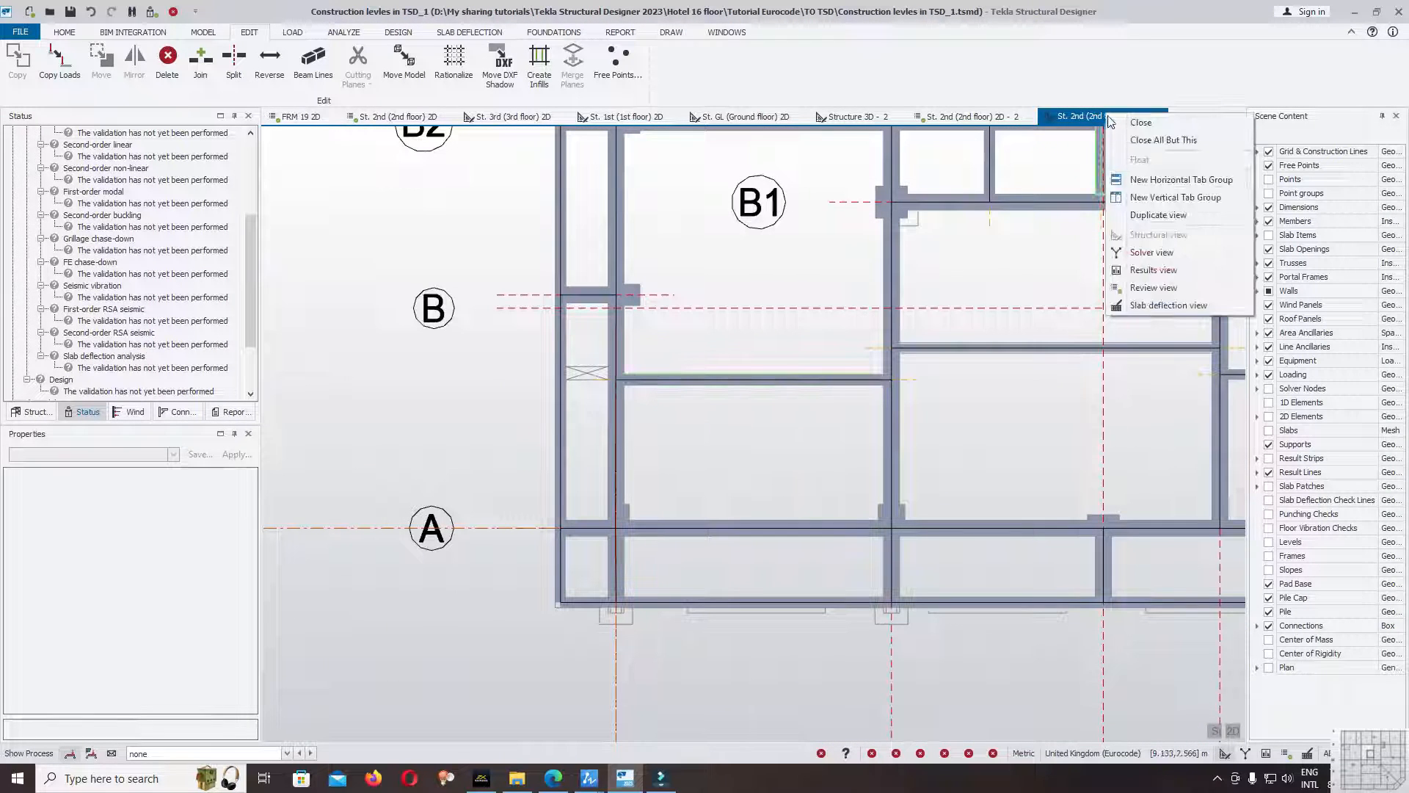
click(1152, 253)
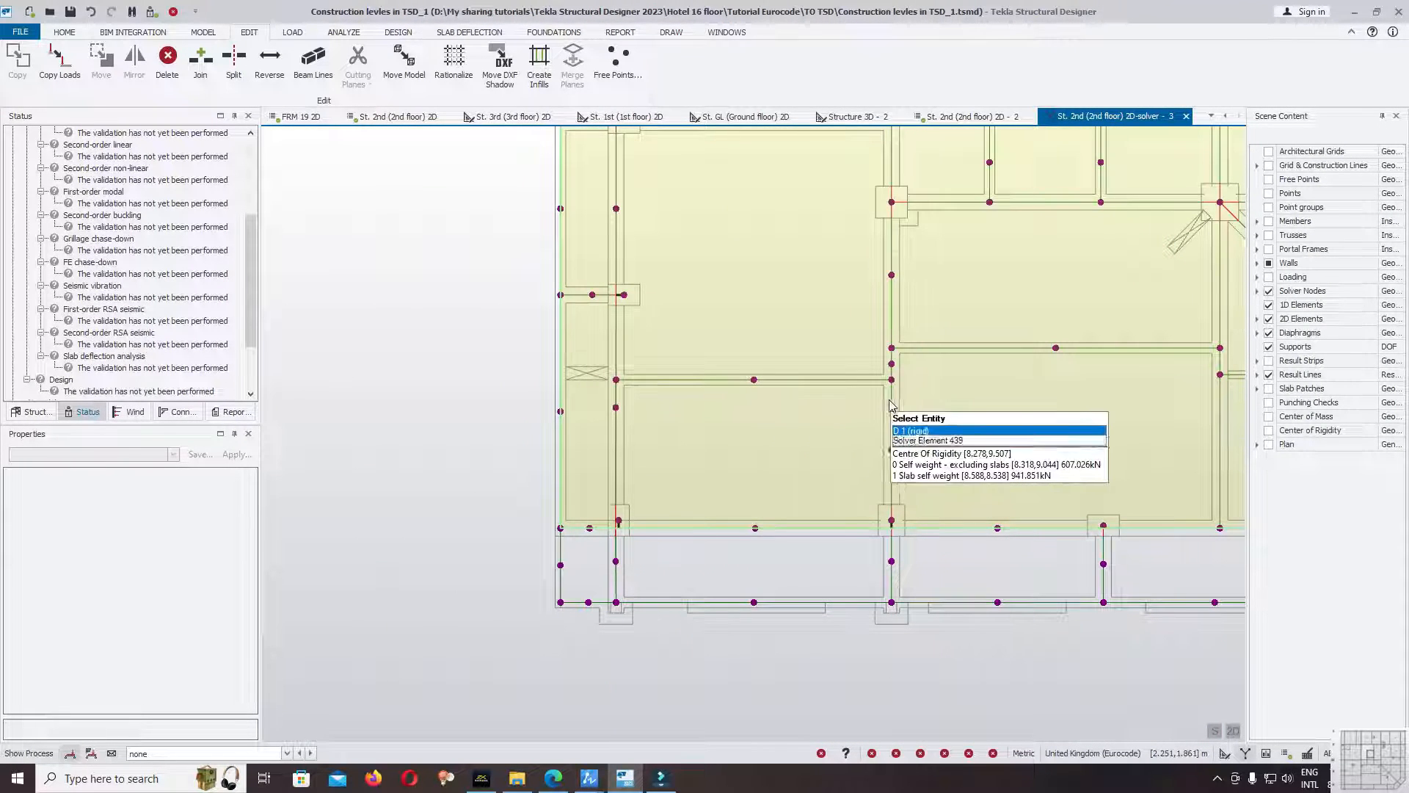
scroll(947, 367, up, 5)
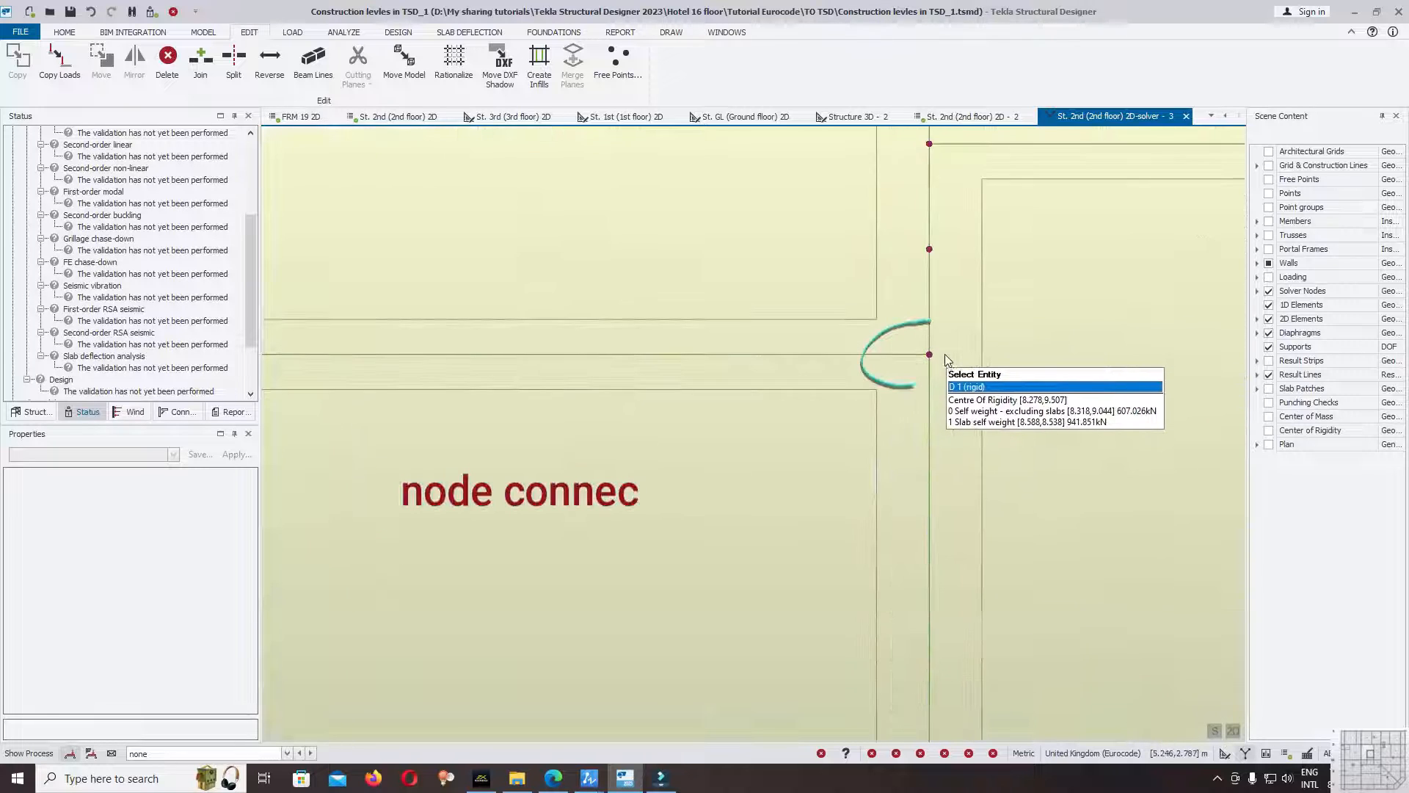
scroll(948, 357, down, 8)
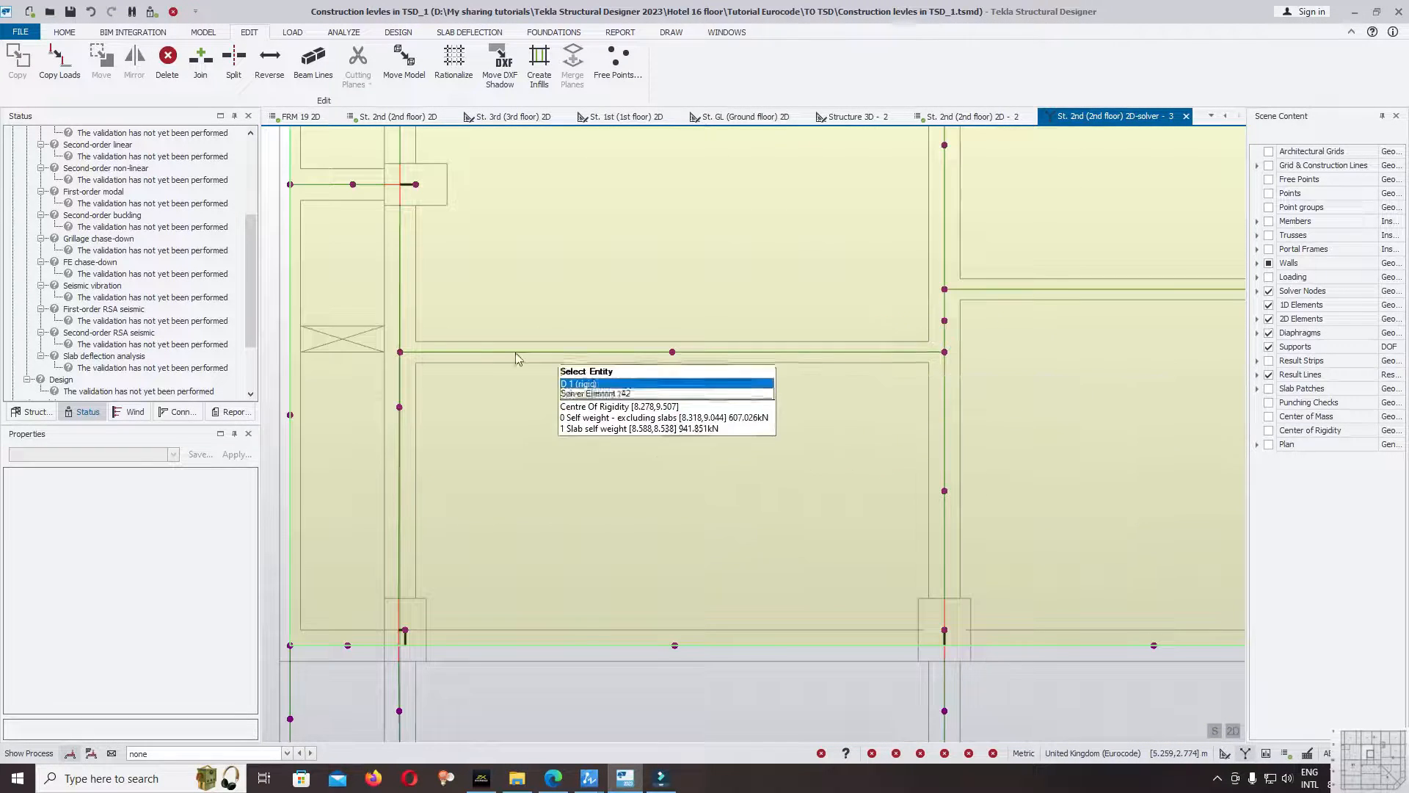
Examine the solver node at the gridline 5 end of the beam below gridline B.
scroll(394, 366, up, 3)
scroll(396, 364, up, 9)
scroll(515, 332, down, 8)
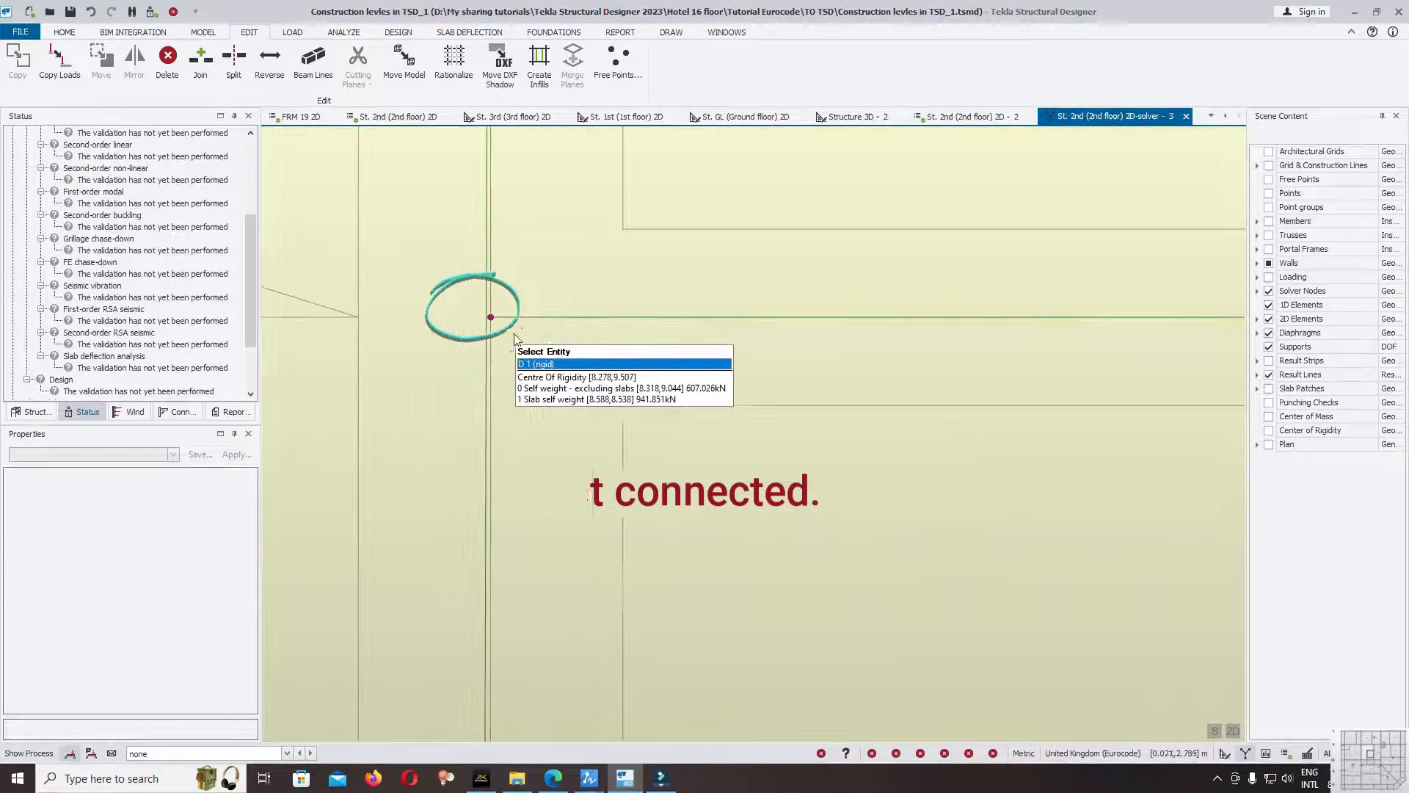
scroll(570, 325, down, 3)
scroll(627, 426, up, 5)
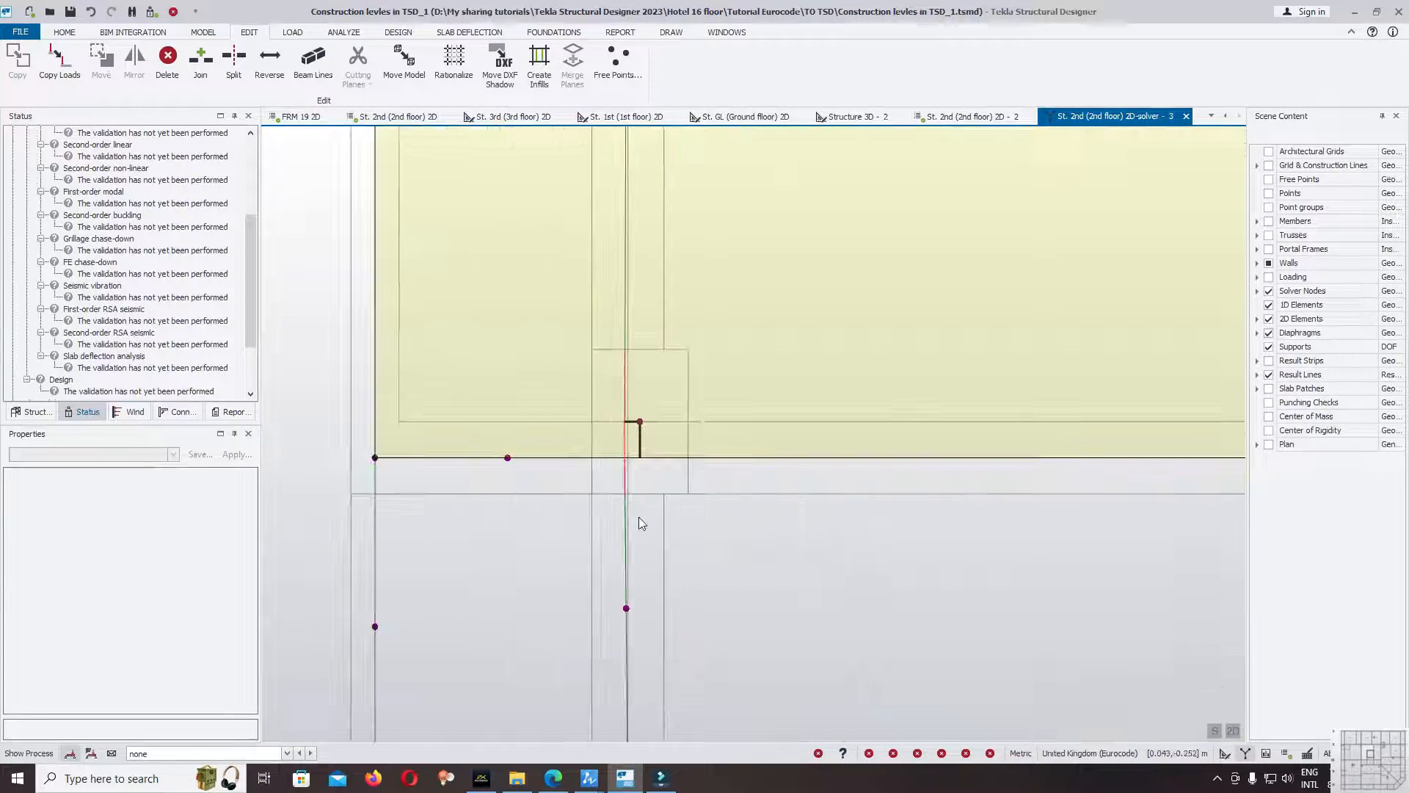
scroll(649, 506, down, 3)
scroll(737, 408, up, 6)
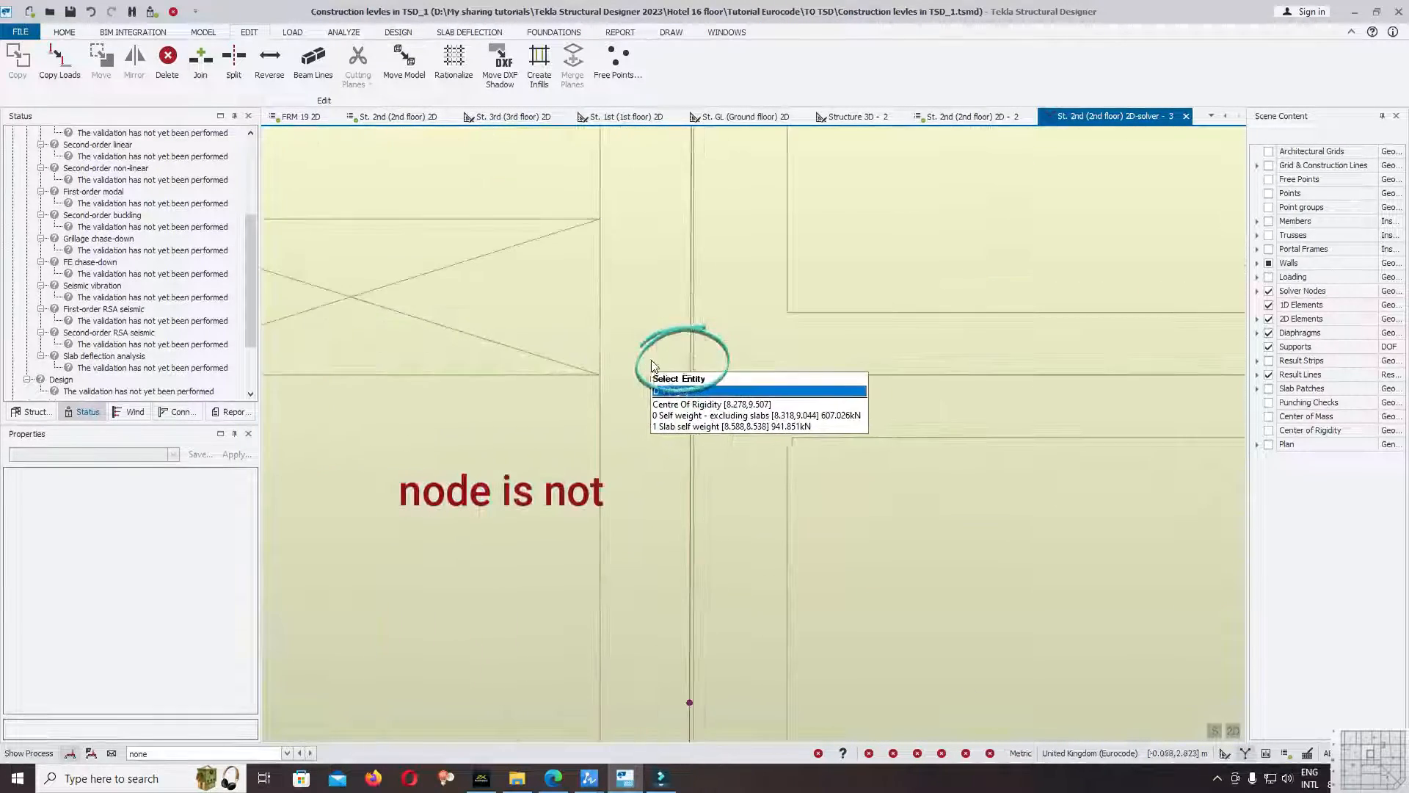
scroll(734, 390, up, 2)
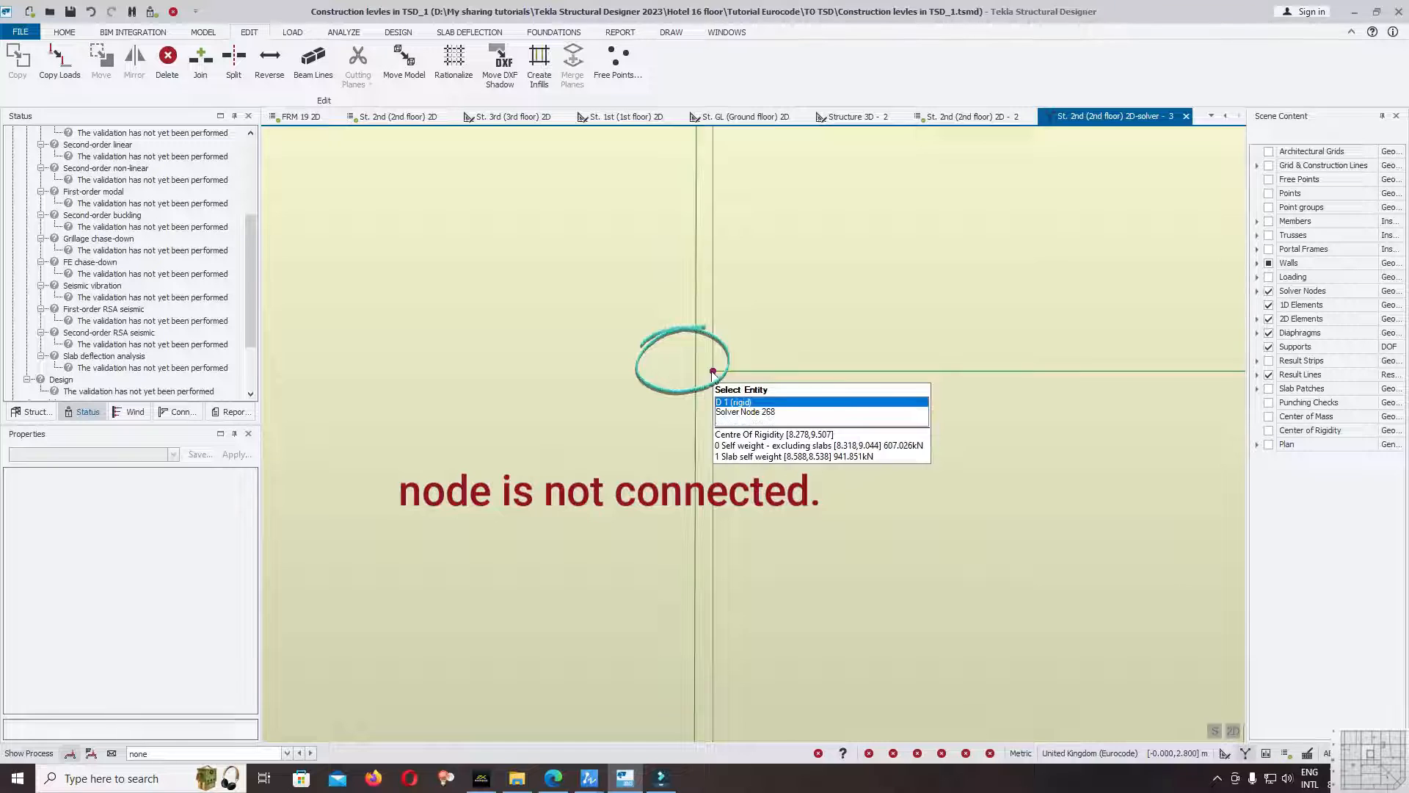
click(694, 377)
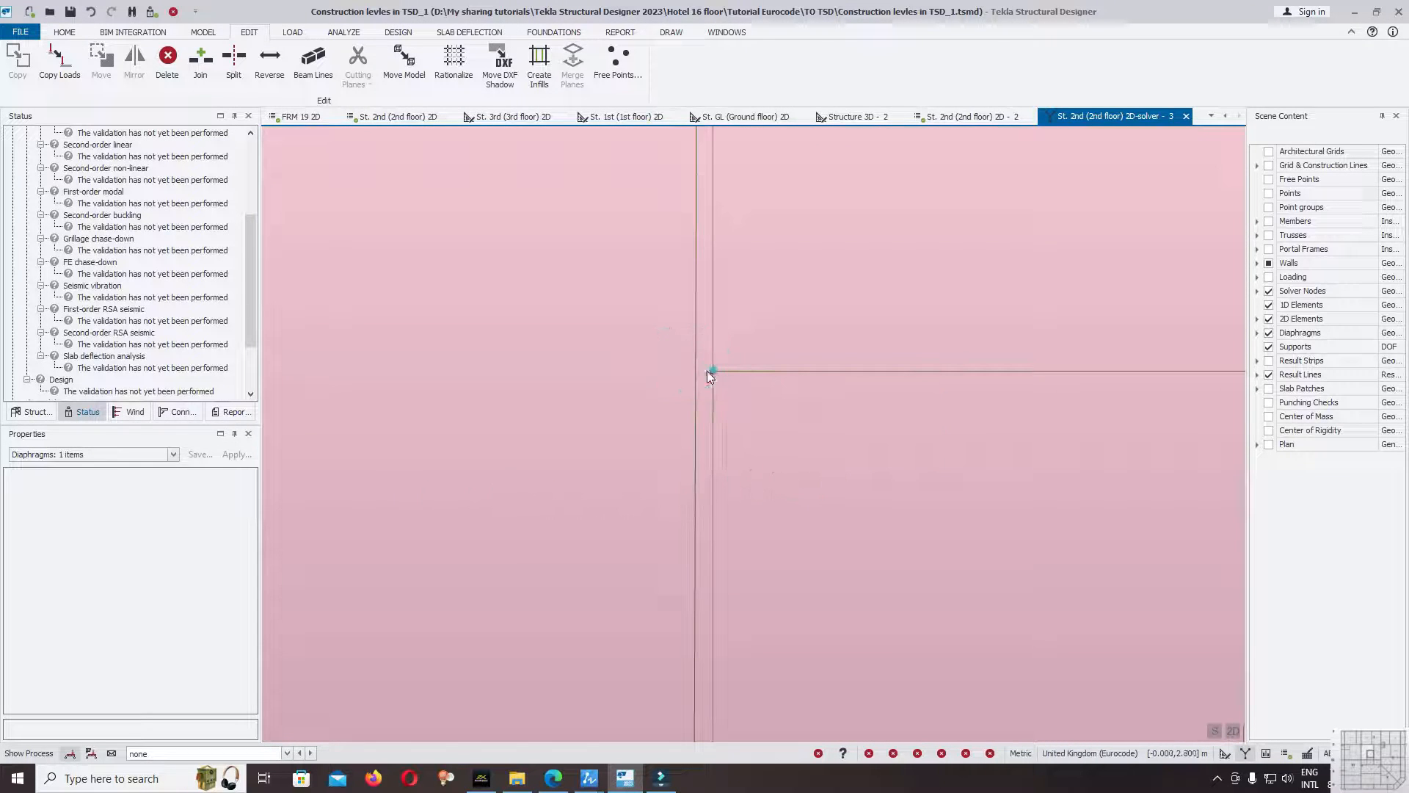
scroll(696, 381, down, 7)
key(Escape)
scroll(803, 378, down, 2)
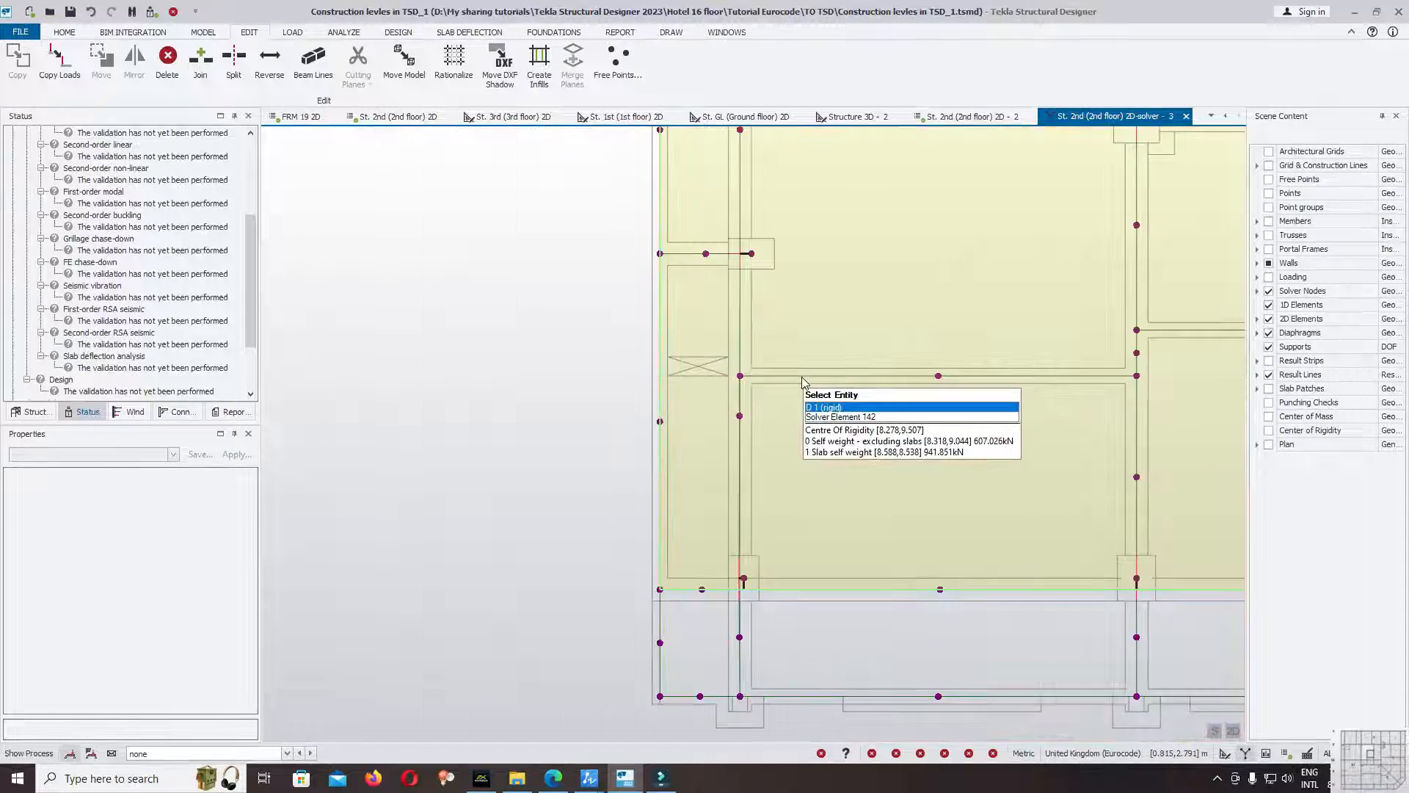
scroll(803, 380, down, 2)
Return the 2nd floor plan to the structural view and delete the beam below gridline B between gridlines 5 and 4.
right_click(1114, 120)
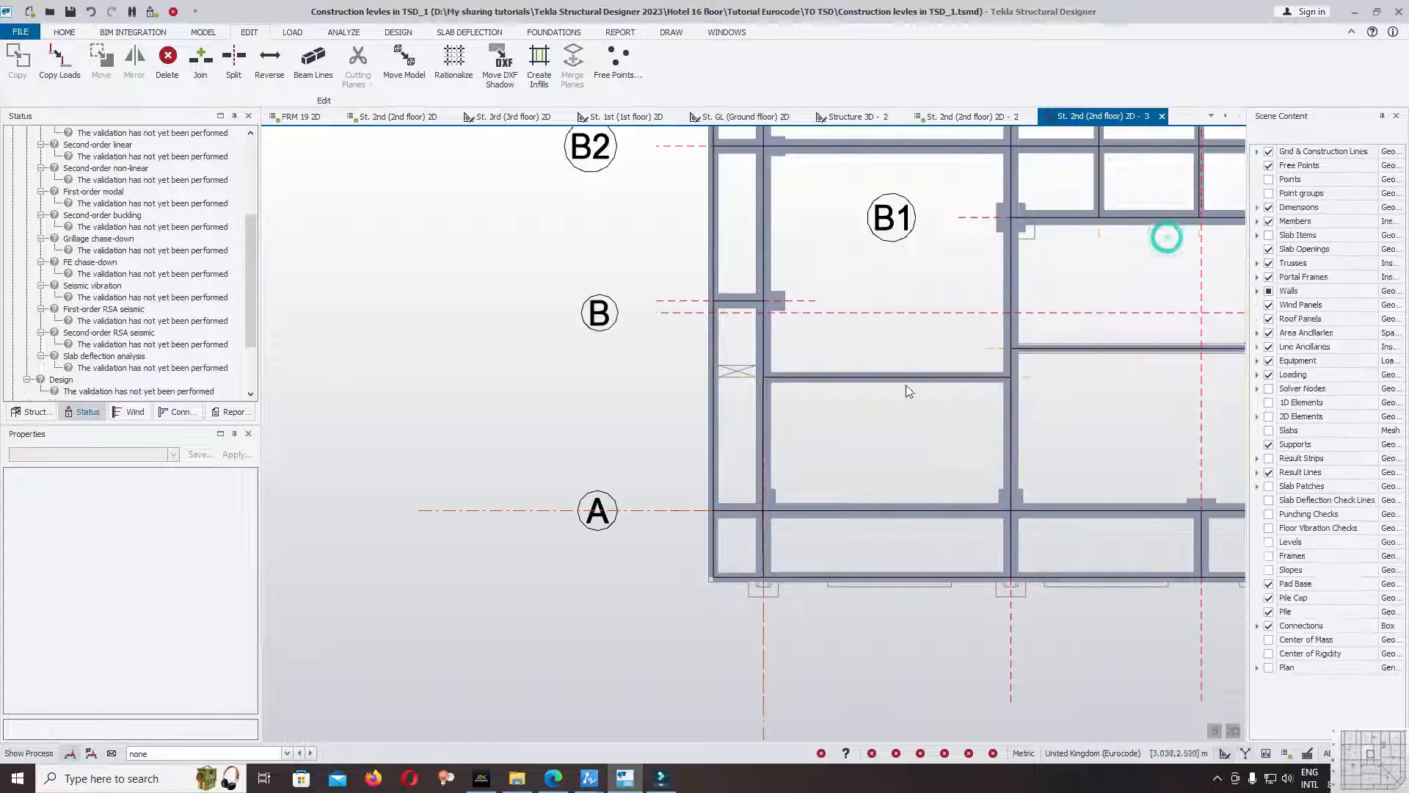
scroll(905, 379, up, 2)
click(905, 374)
key(Delete)
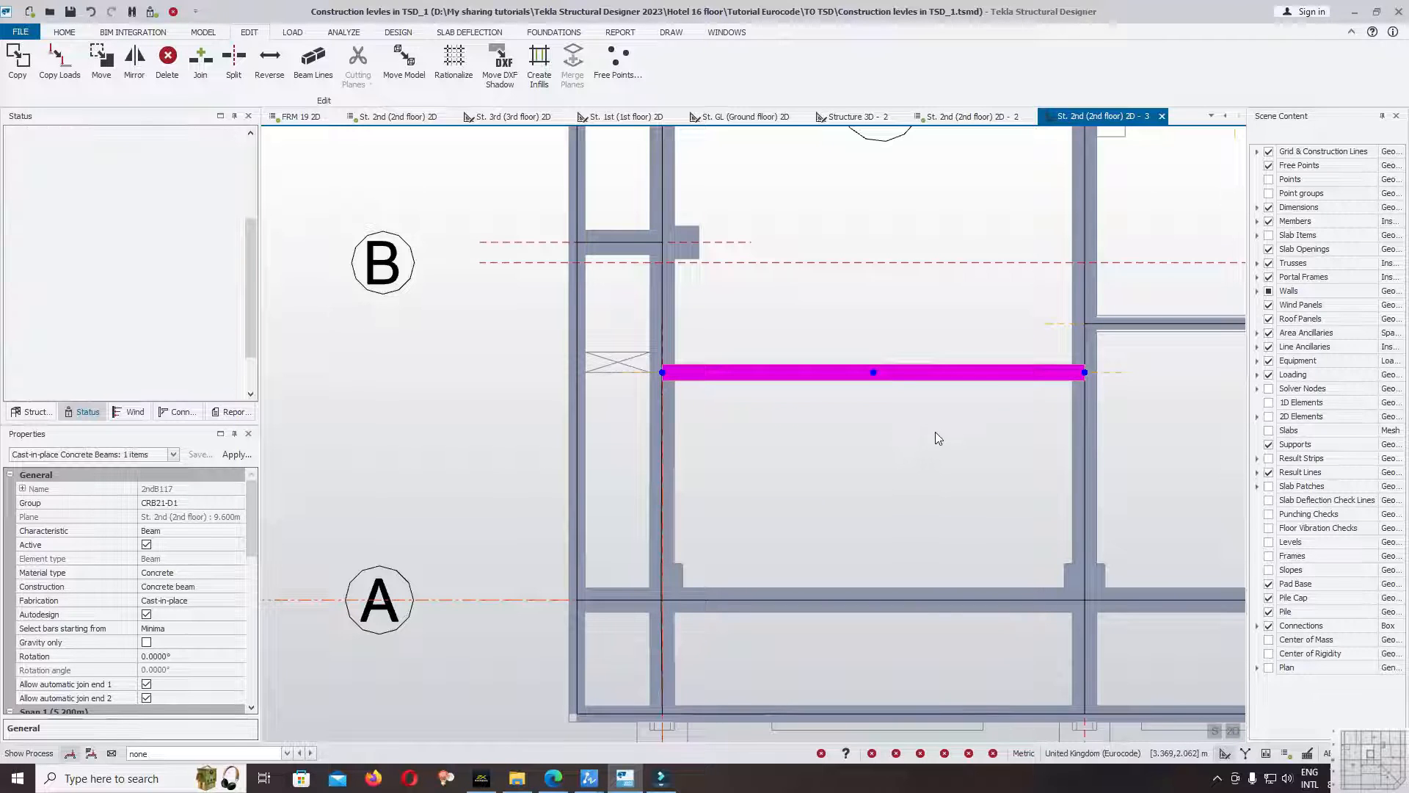
Turn off the Geometry display of the members and keep InsertionLine shown at the gridline 5 intersection.
scroll(691, 384, up, 6)
scroll(618, 364, up, 4)
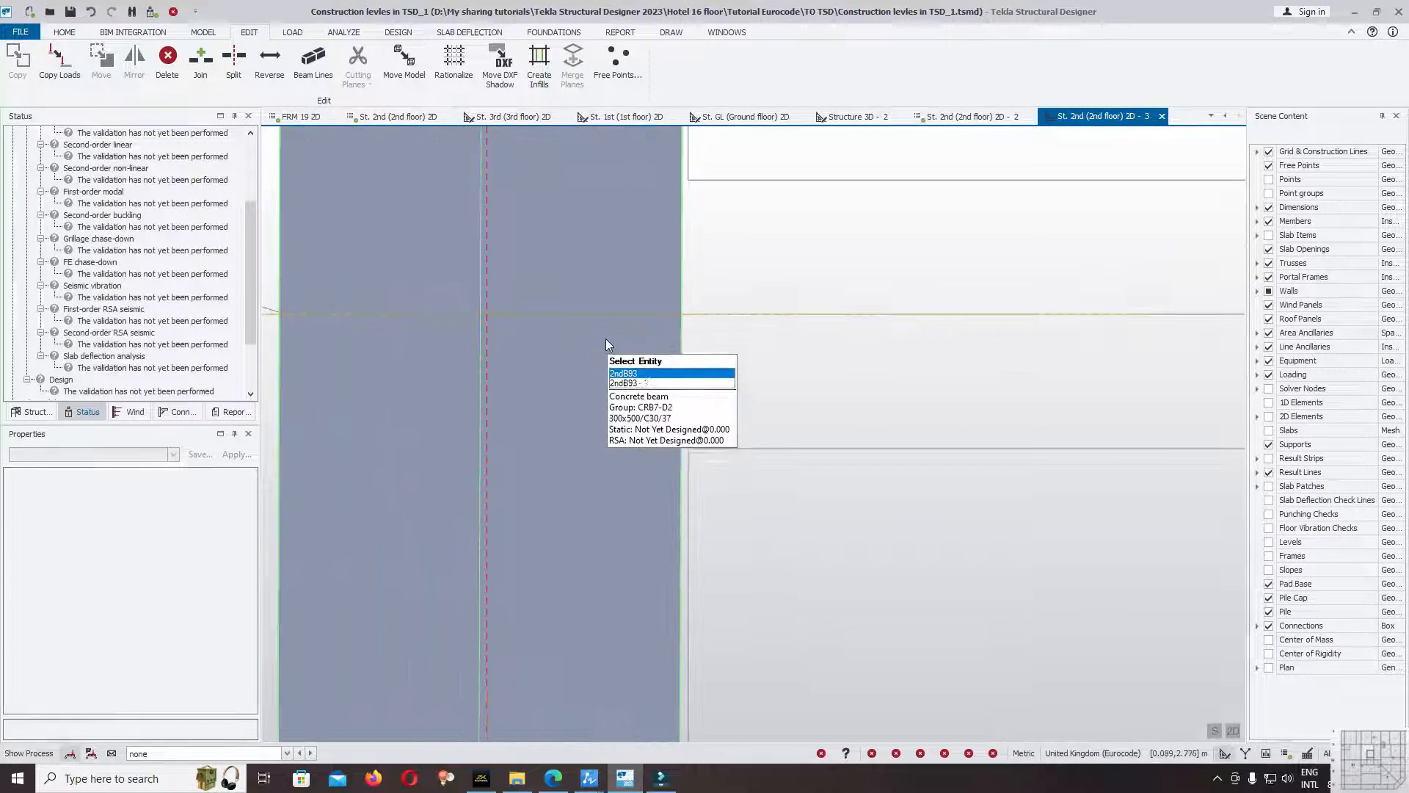
scroll(580, 347, down, 2)
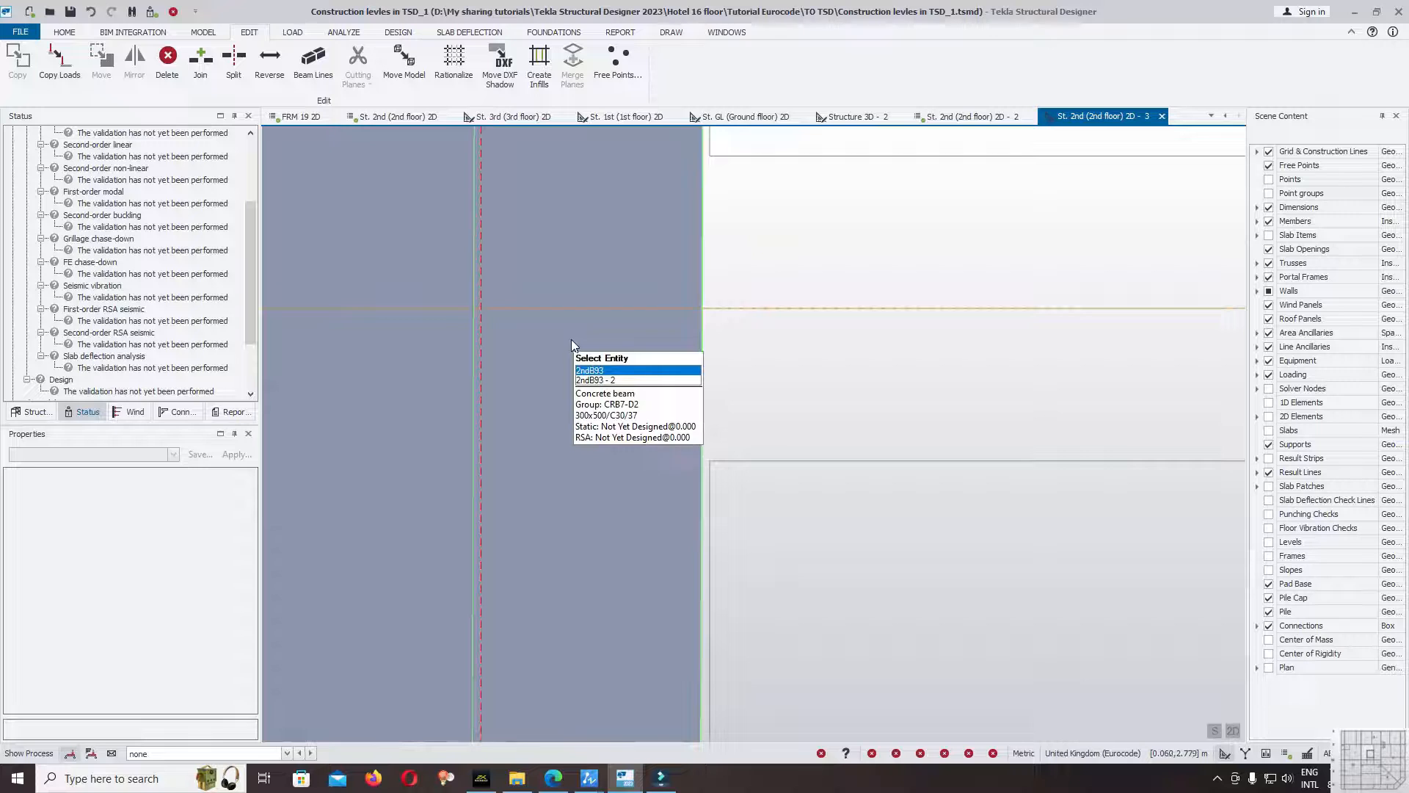
scroll(561, 298, up, 3)
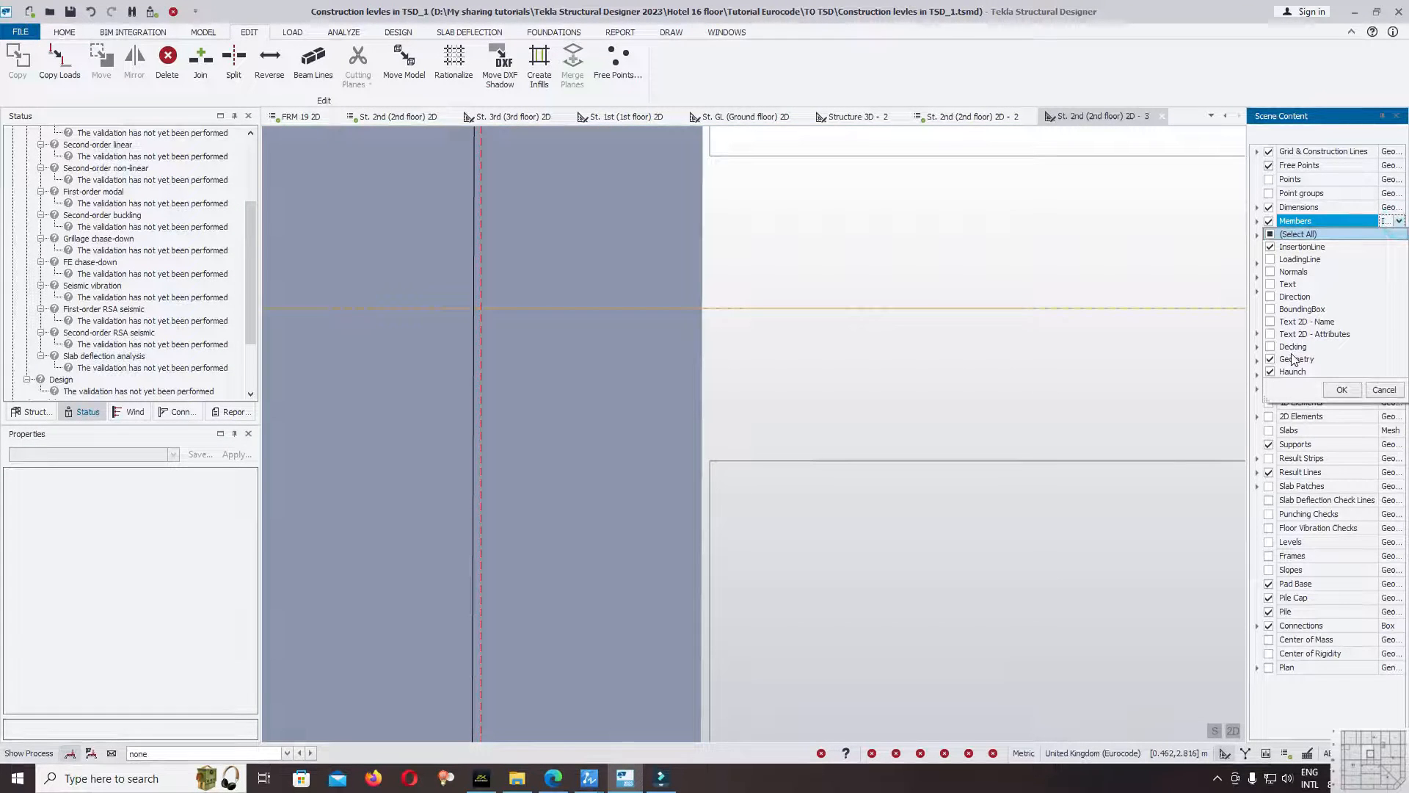
click(1341, 394)
scroll(574, 392, down, 2)
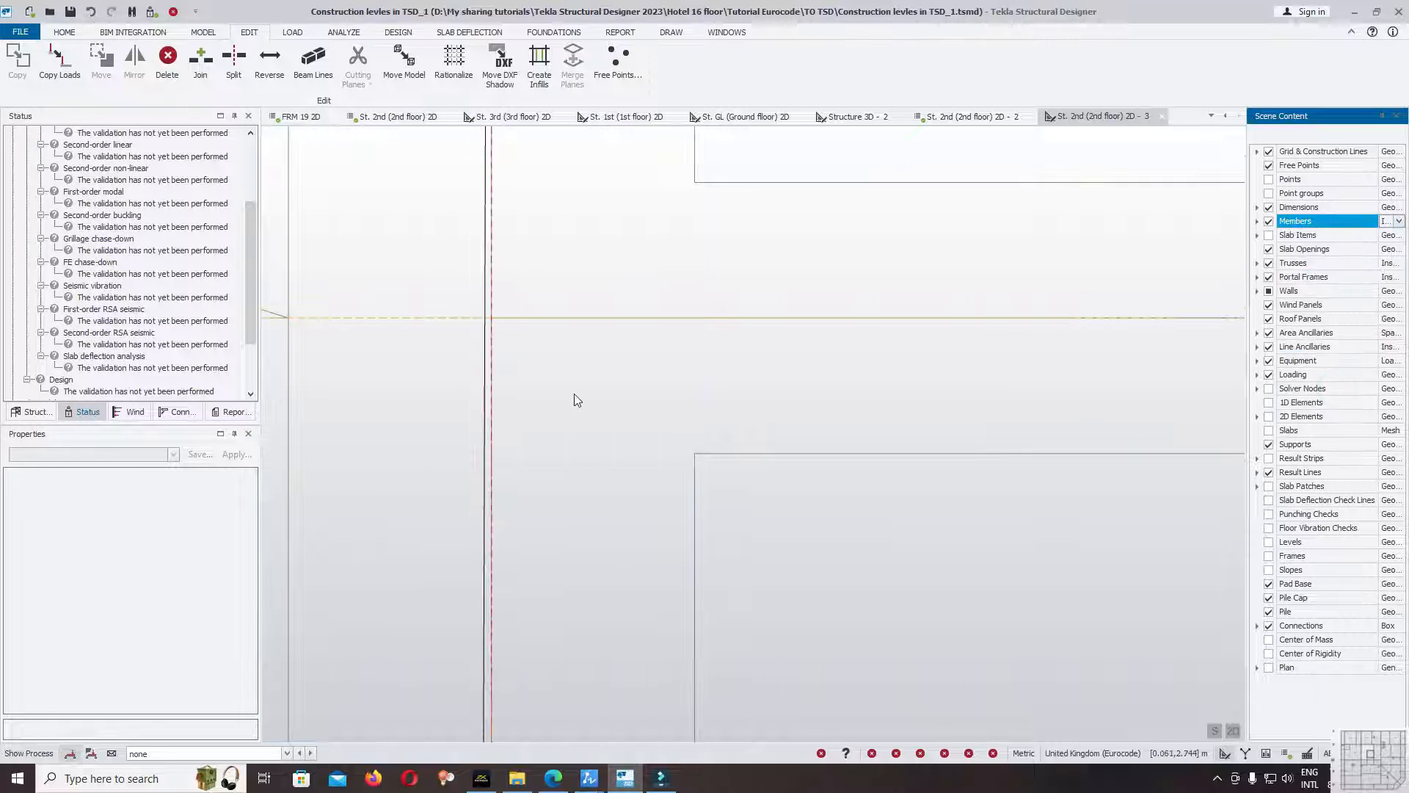
Start a concrete beam with the Cast-in-place B30x50cm property set.
click(203, 32)
click(499, 57)
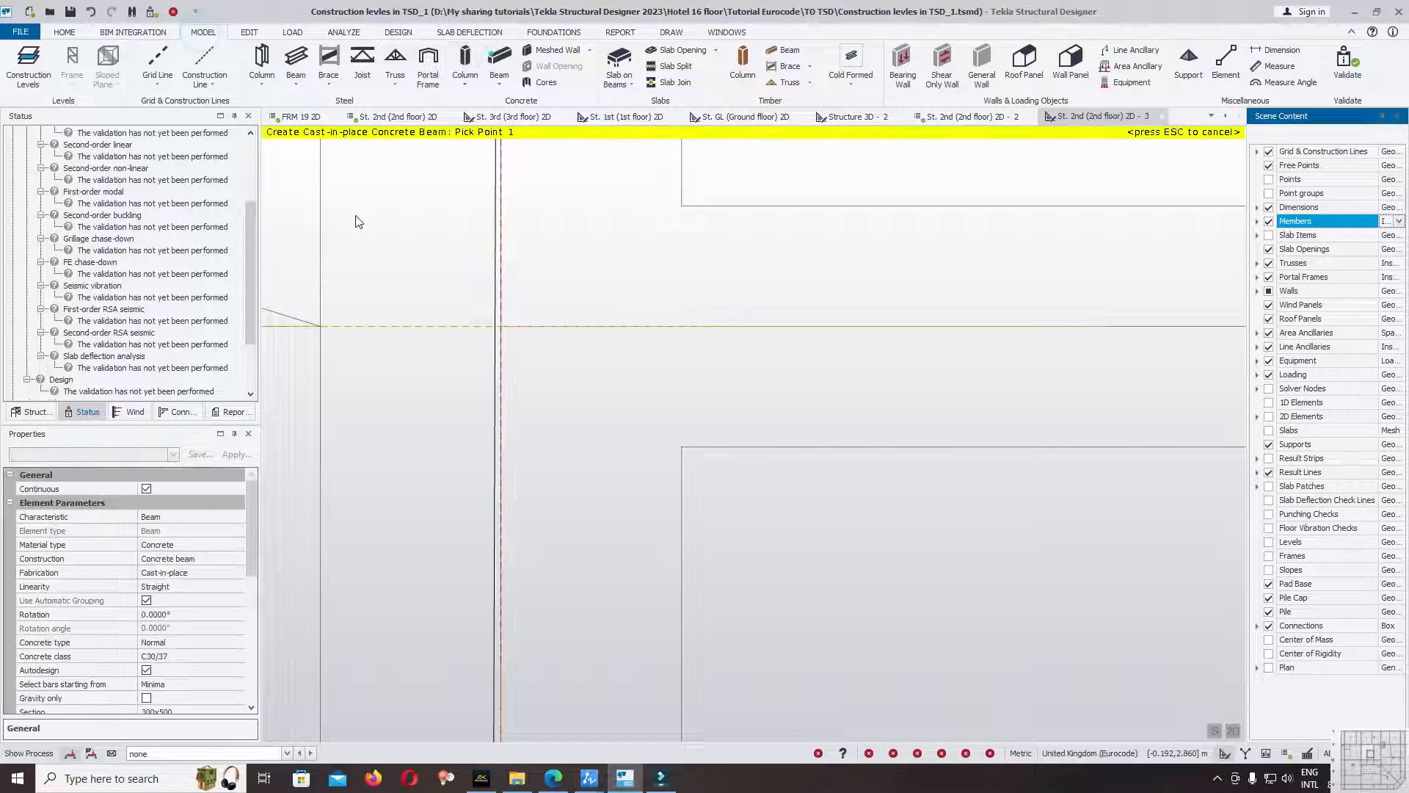
click(112, 452)
click(44, 478)
Draw the beam below gridline B from the insertion line of the gridline 4 beam to that of the gridline 5 beam.
scroll(272, 409, down, 8)
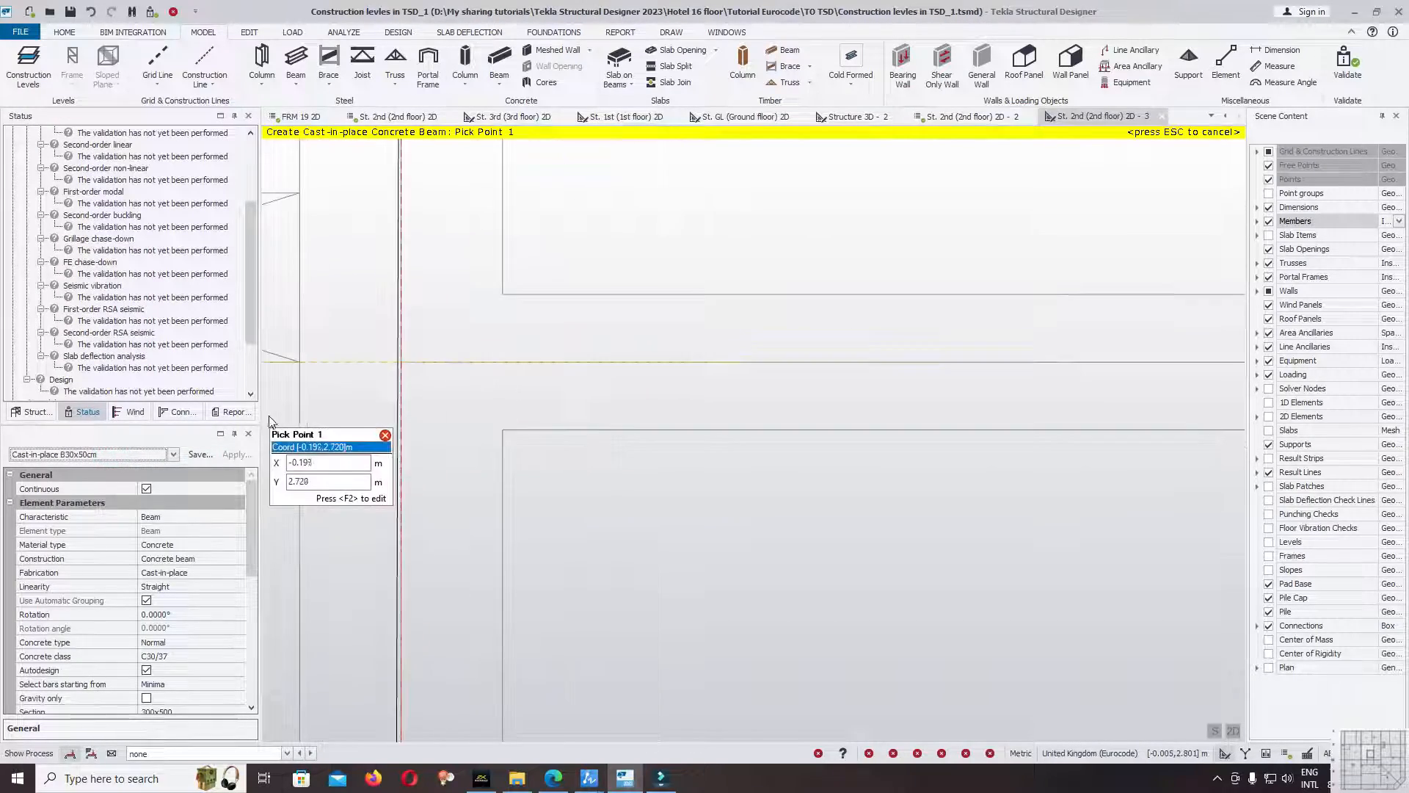
scroll(1071, 391, up, 6)
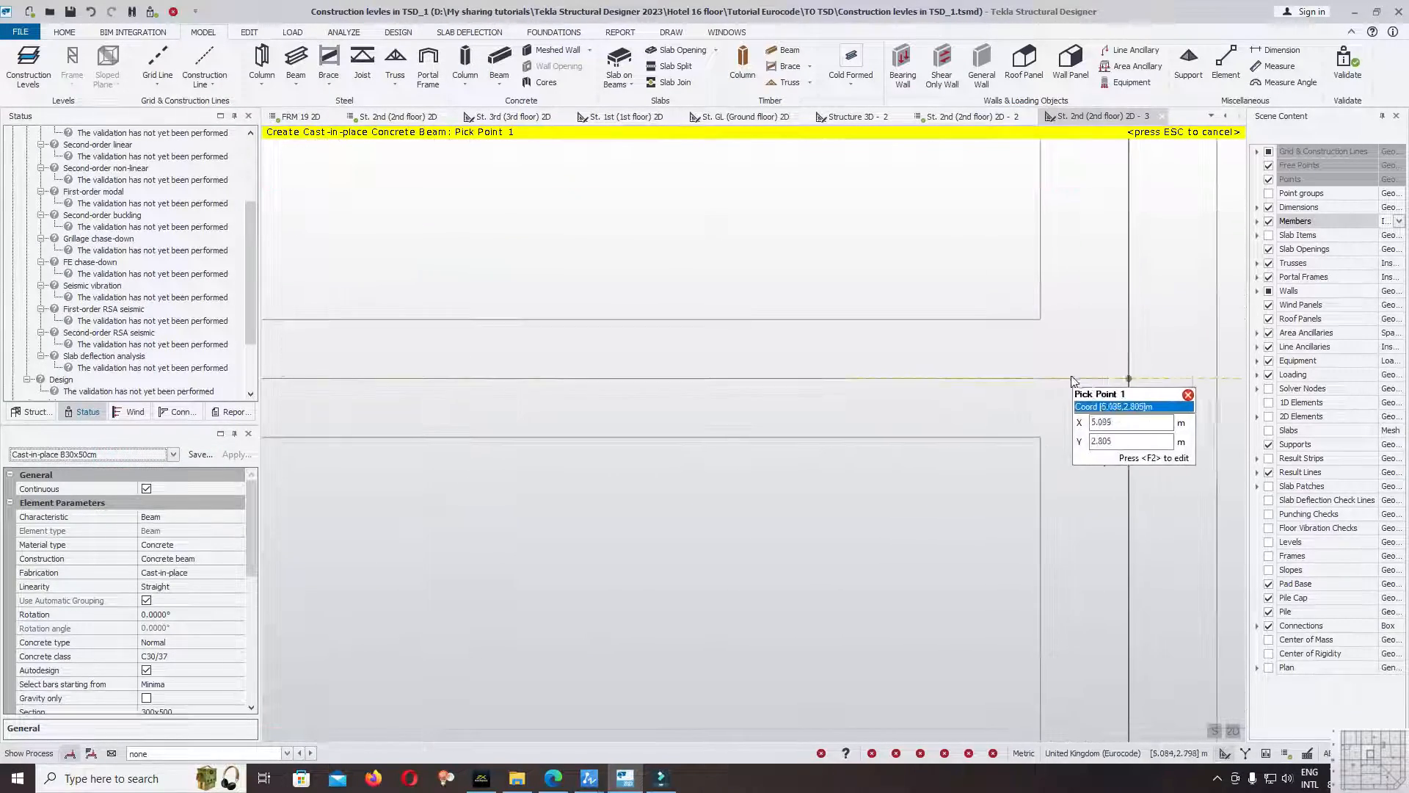
scroll(1086, 422, up, 3)
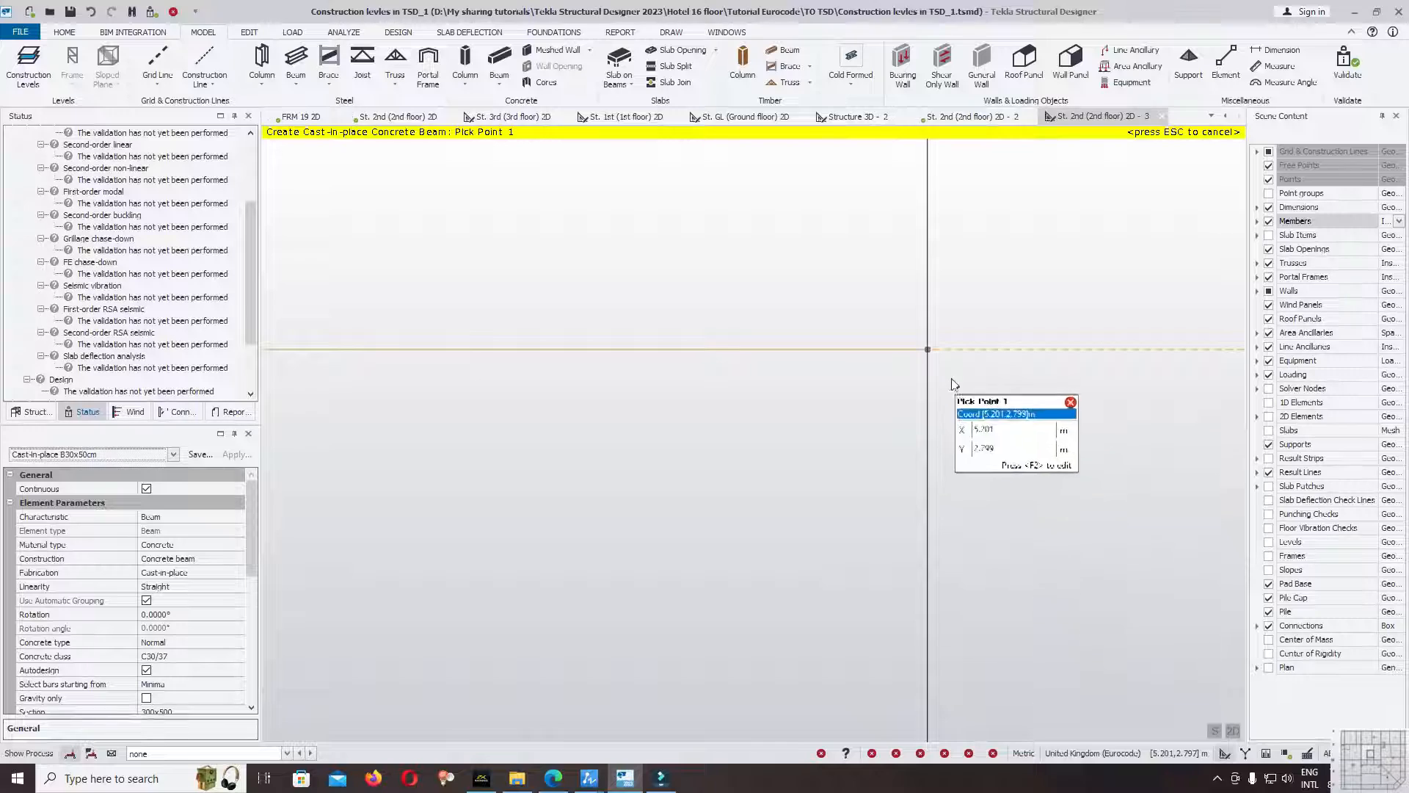
click(937, 358)
scroll(1043, 363, down, 4)
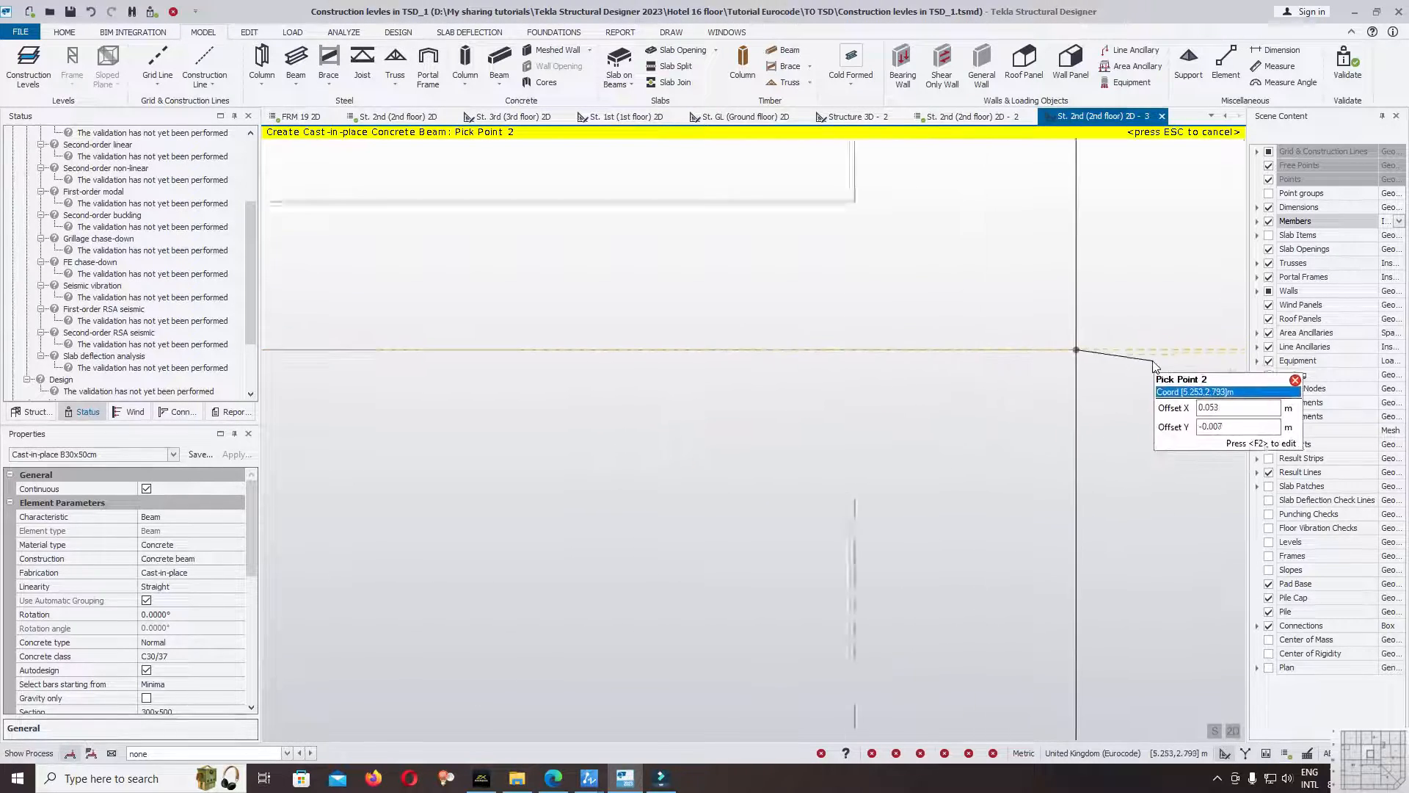
scroll(969, 360, down, 5)
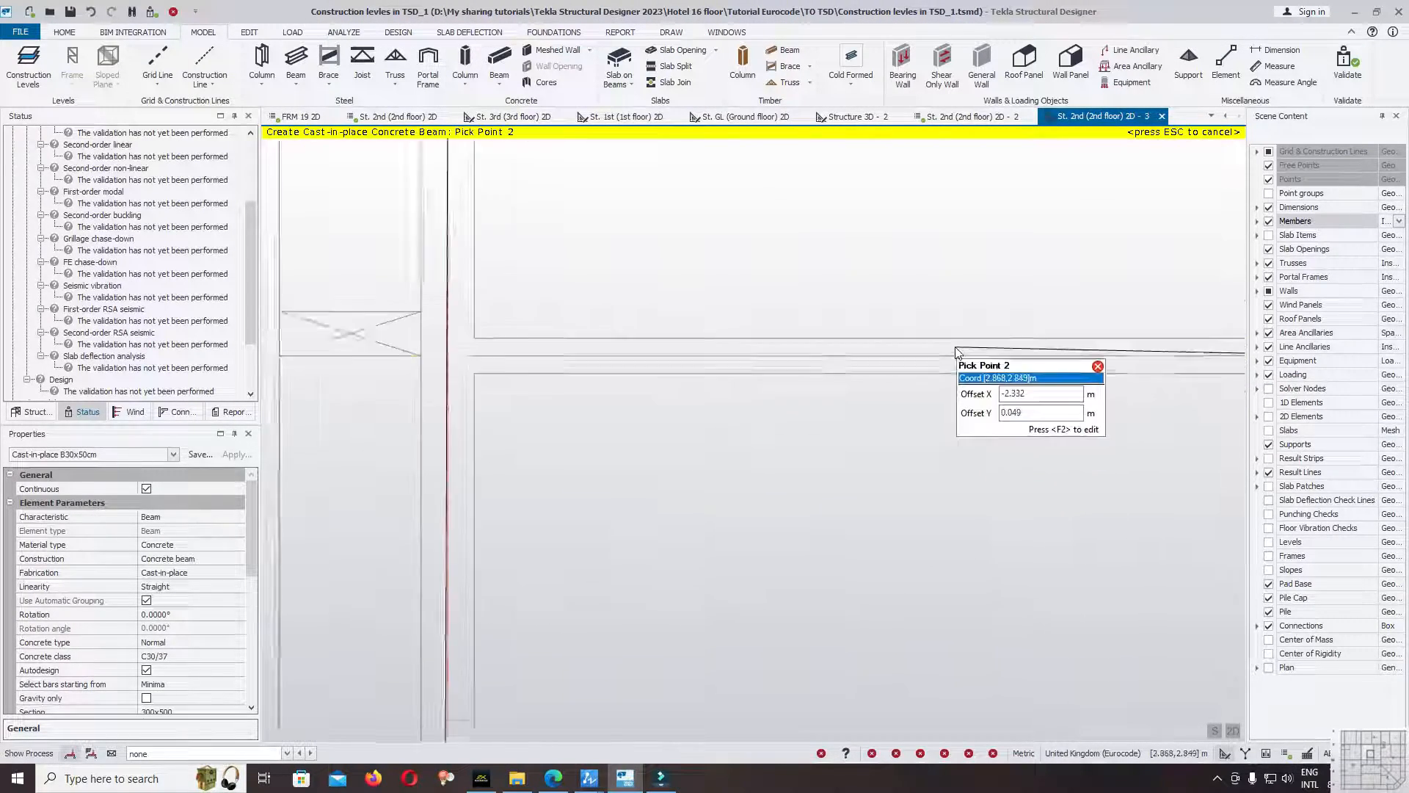
scroll(767, 348, up, 8)
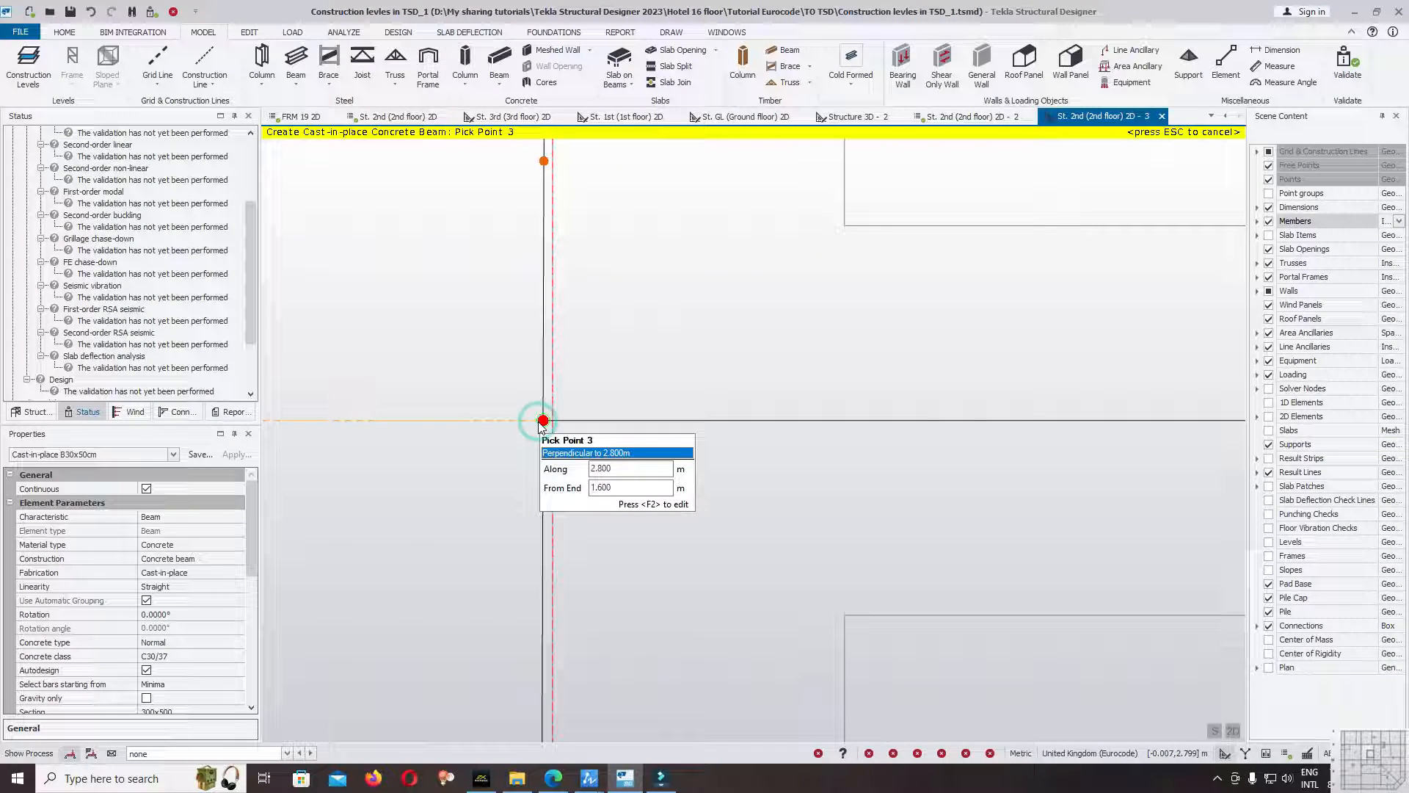
click(540, 422)
Validate the model with the redrawn beam and check its end at the gridline 5 beam's insertion line.
scroll(584, 389, down, 8)
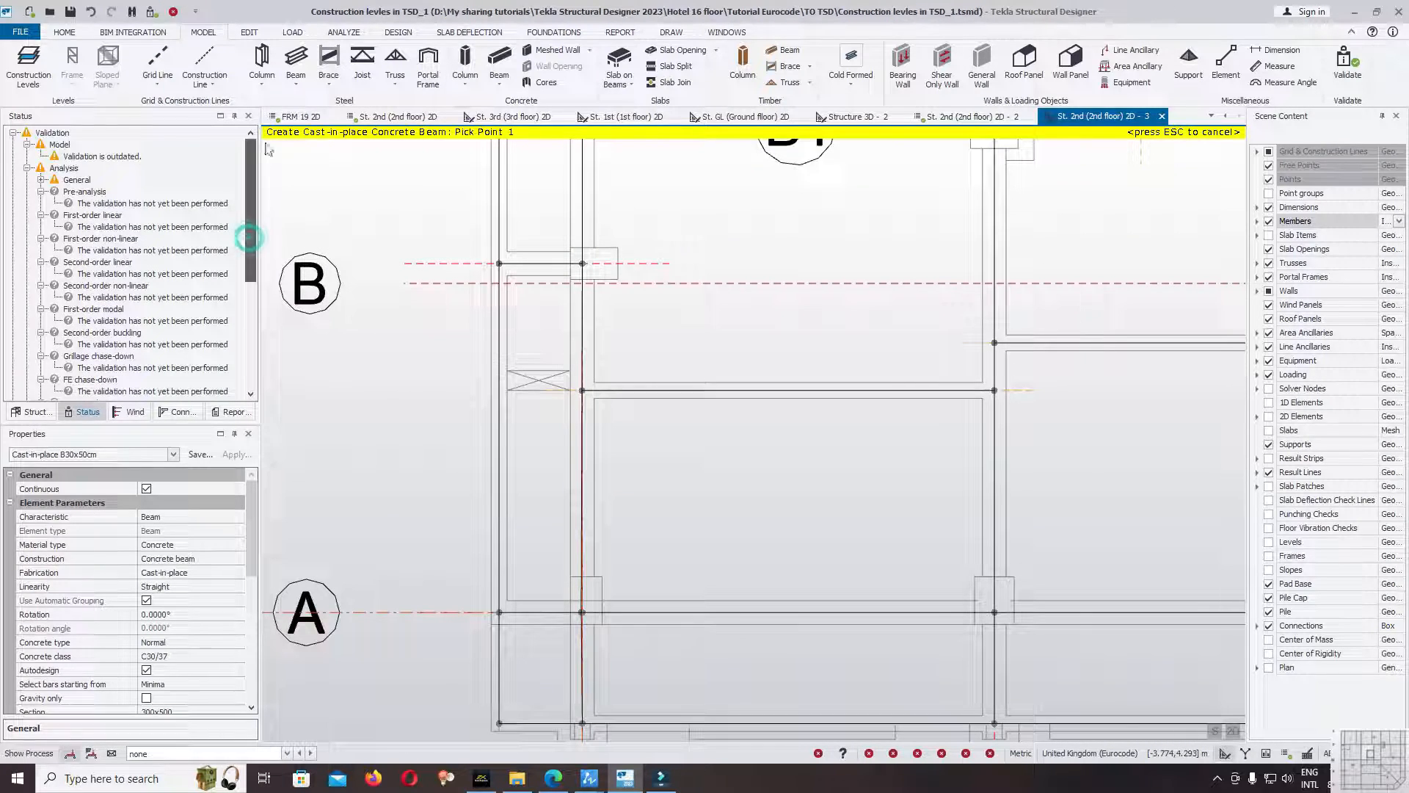
click(1335, 77)
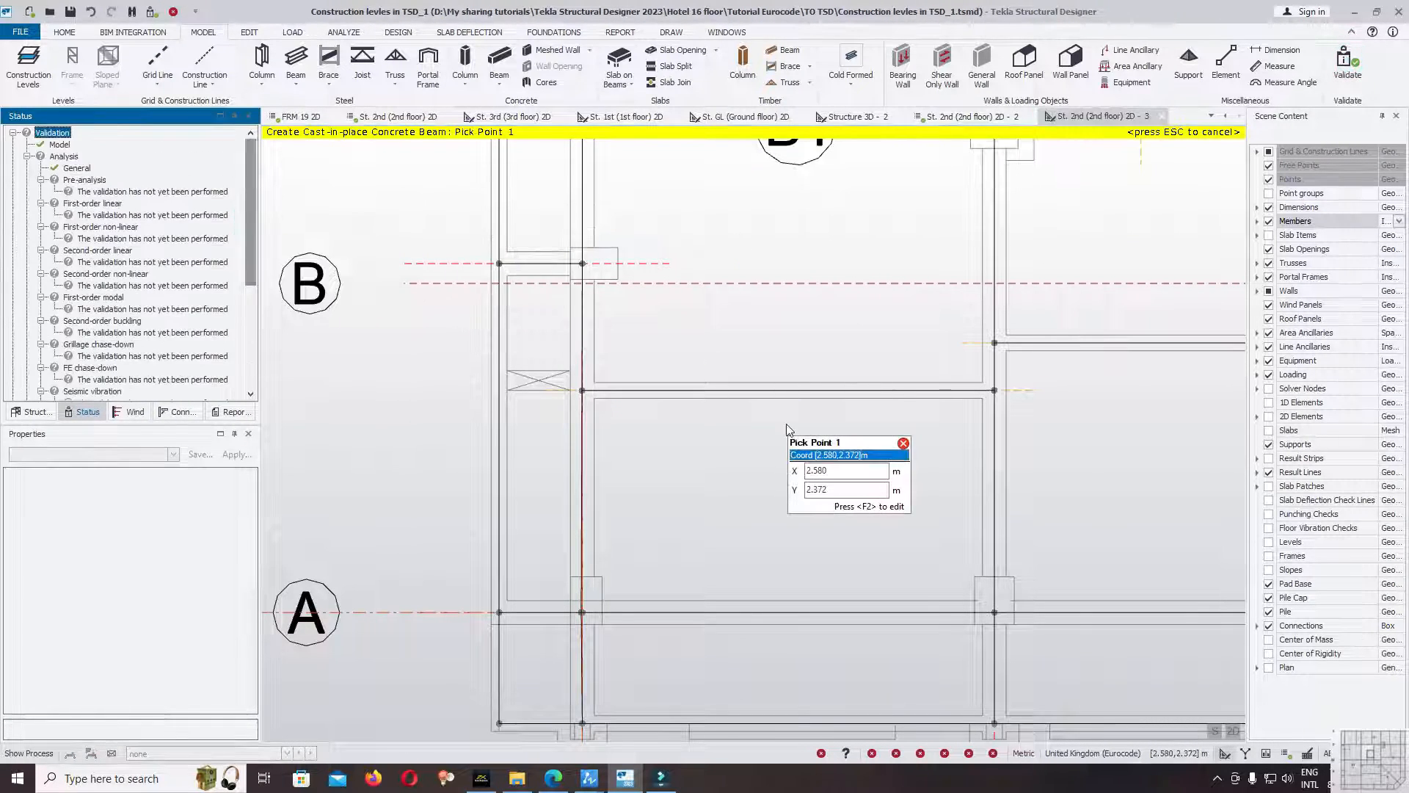
scroll(587, 390, up, 10)
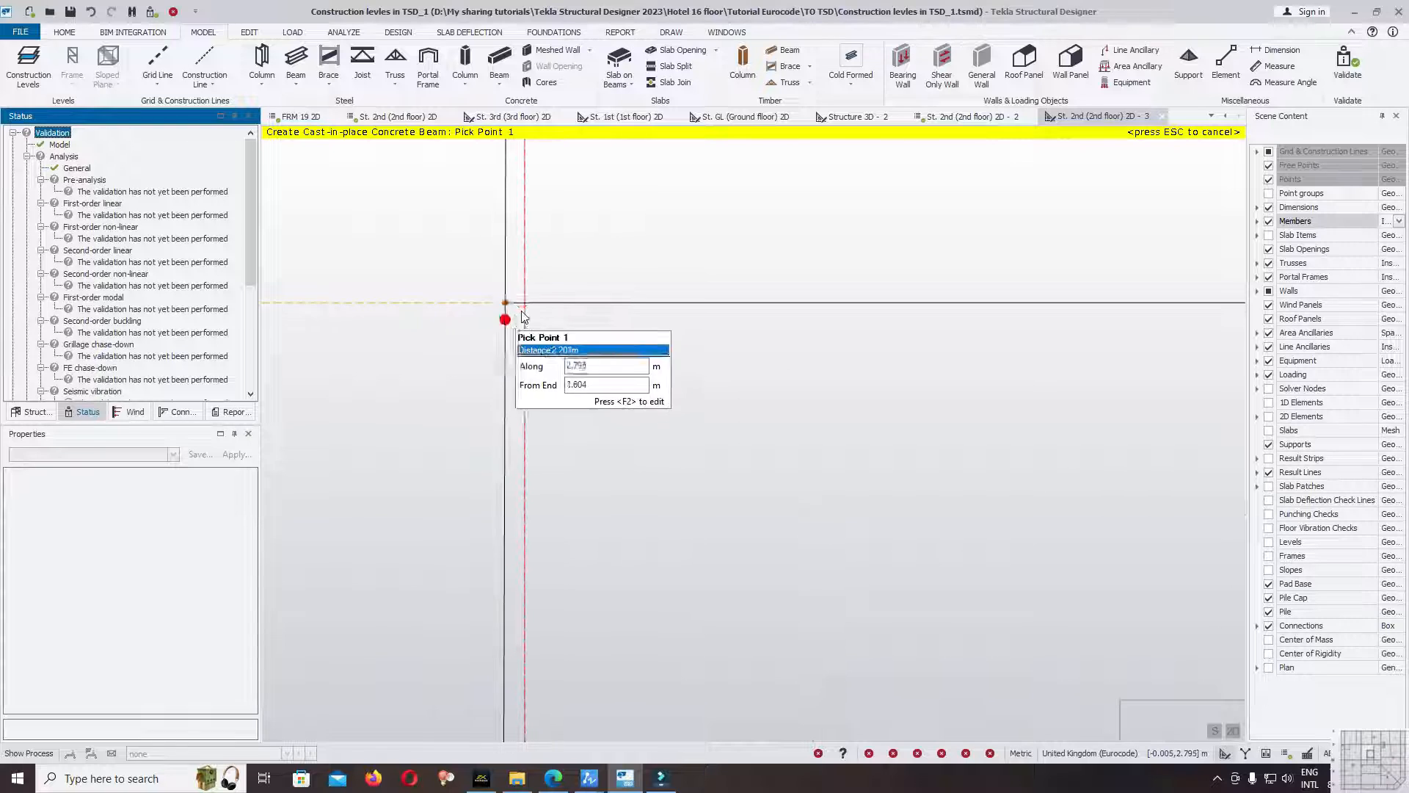
Examine how the gridline 5 beam's insertion line aligns with the gridline at the redrawn beam's end and at gridline A.
scroll(501, 320, up, 2)
scroll(552, 309, up, 3)
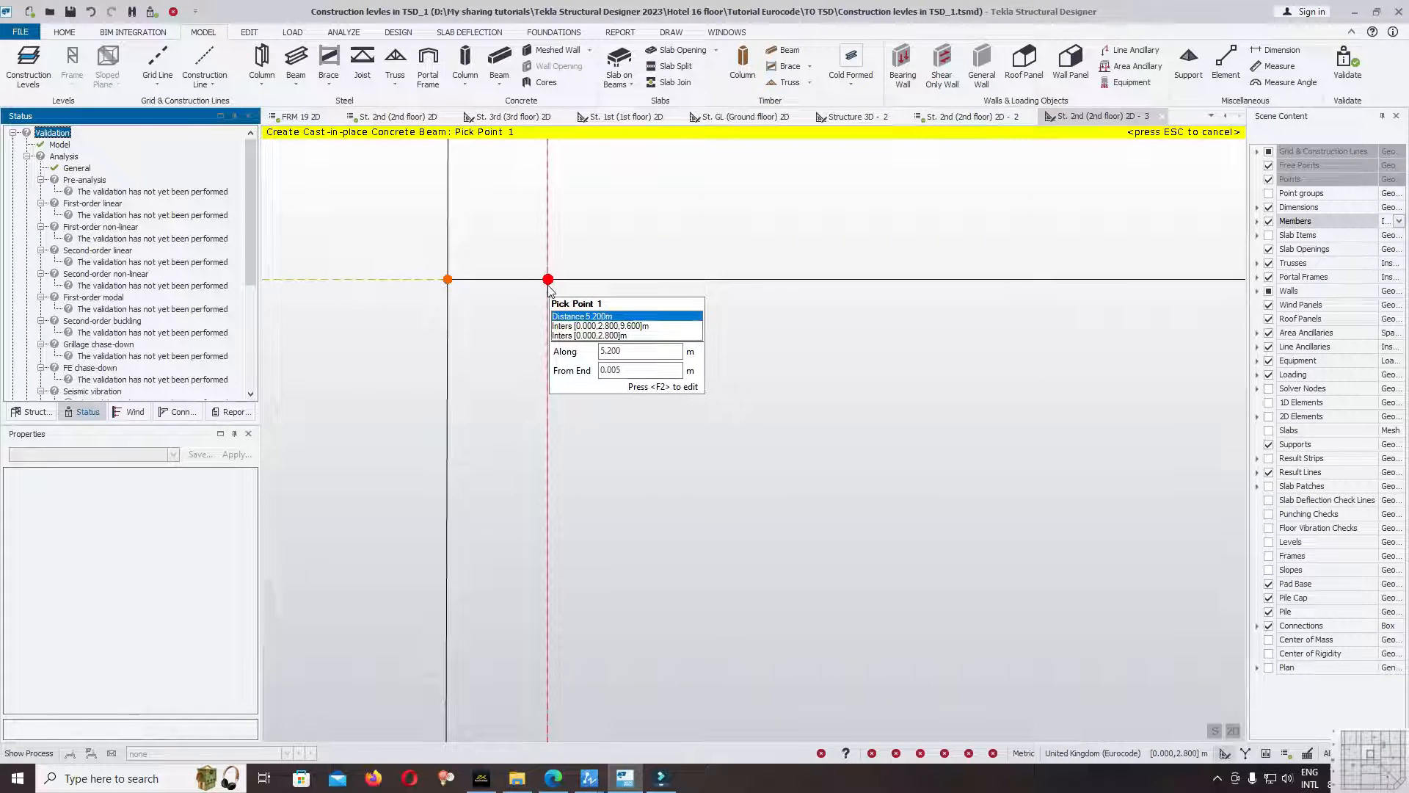
scroll(591, 226, down, 5)
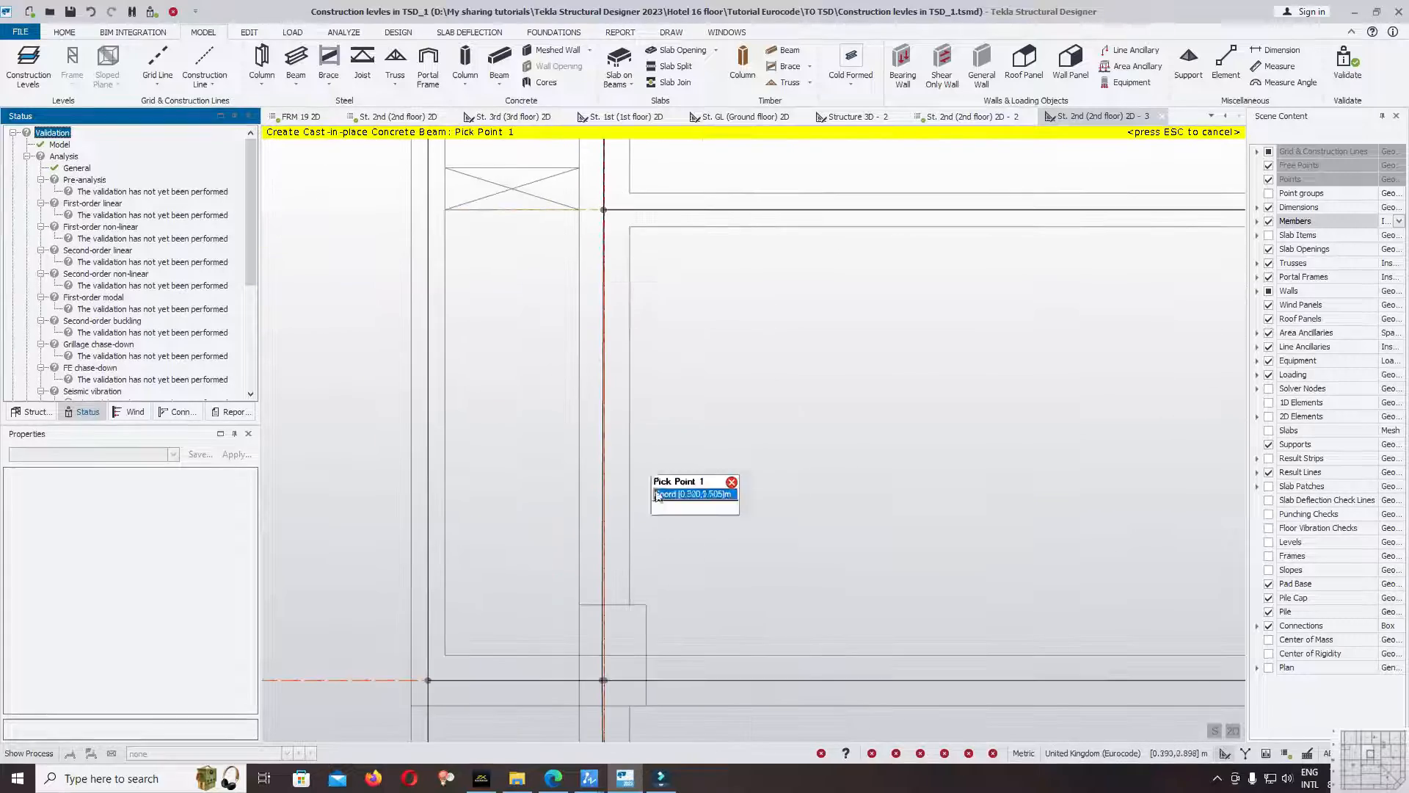
scroll(668, 231, down, 3)
scroll(659, 374, up, 4)
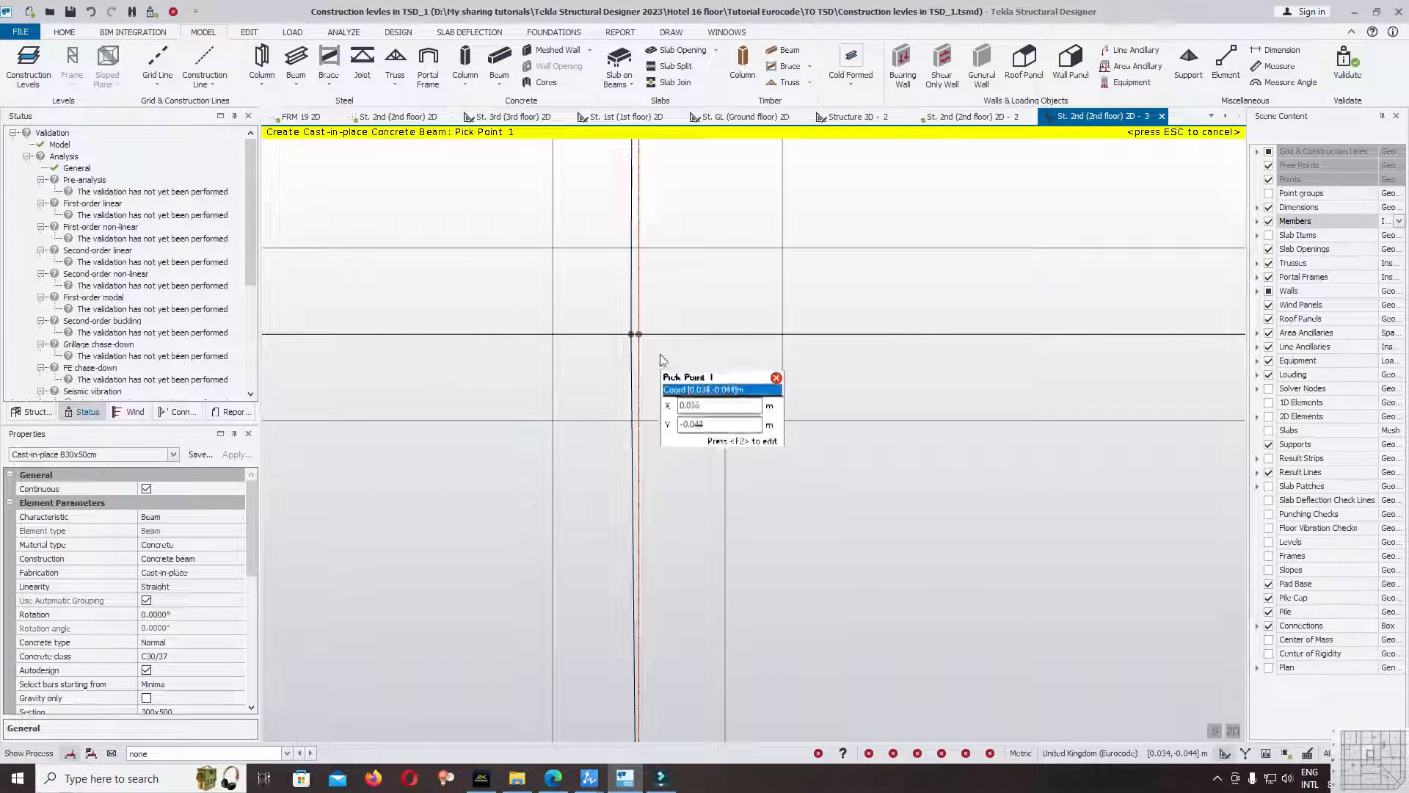
scroll(705, 334, down, 6)
scroll(755, 323, up, 7)
scroll(760, 325, up, 1)
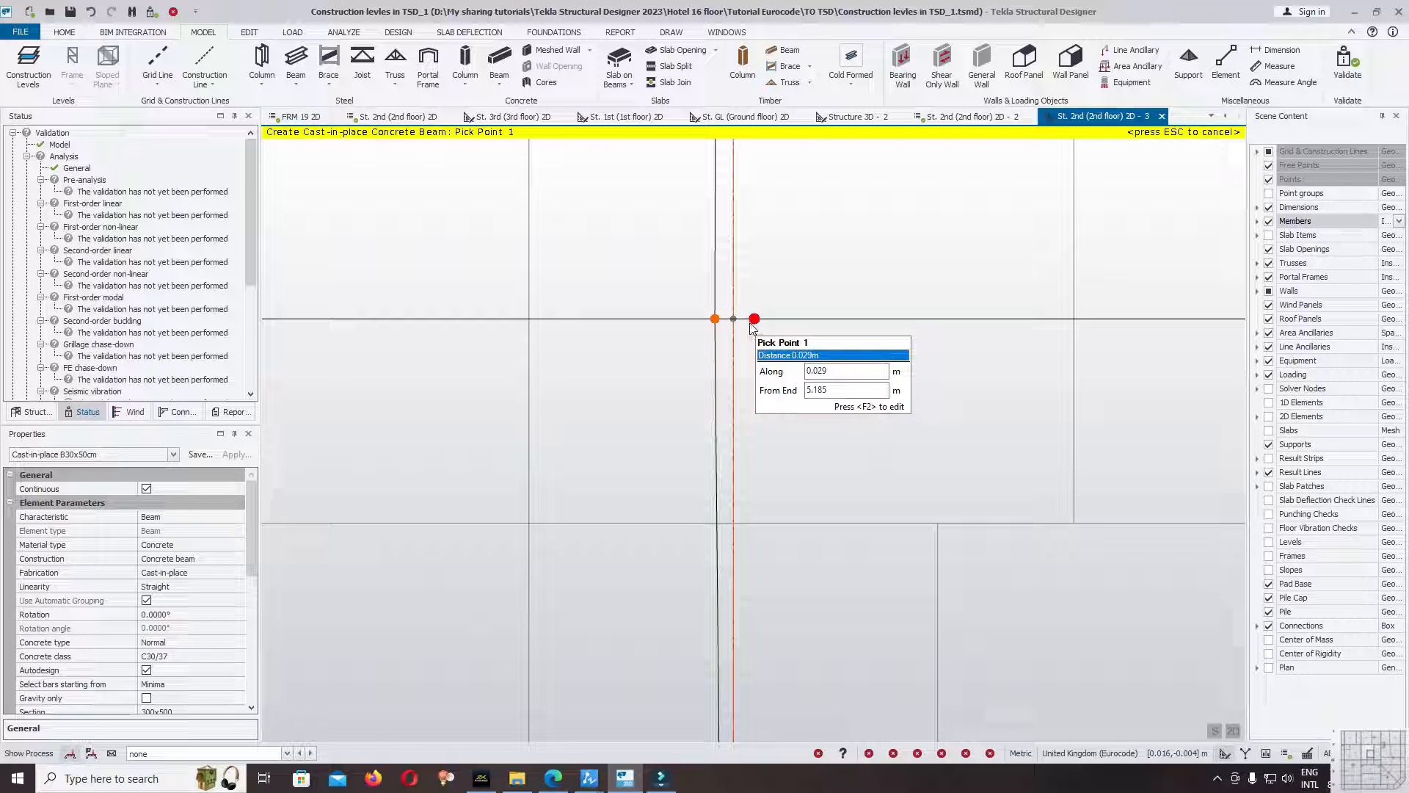
scroll(734, 294, down, 4)
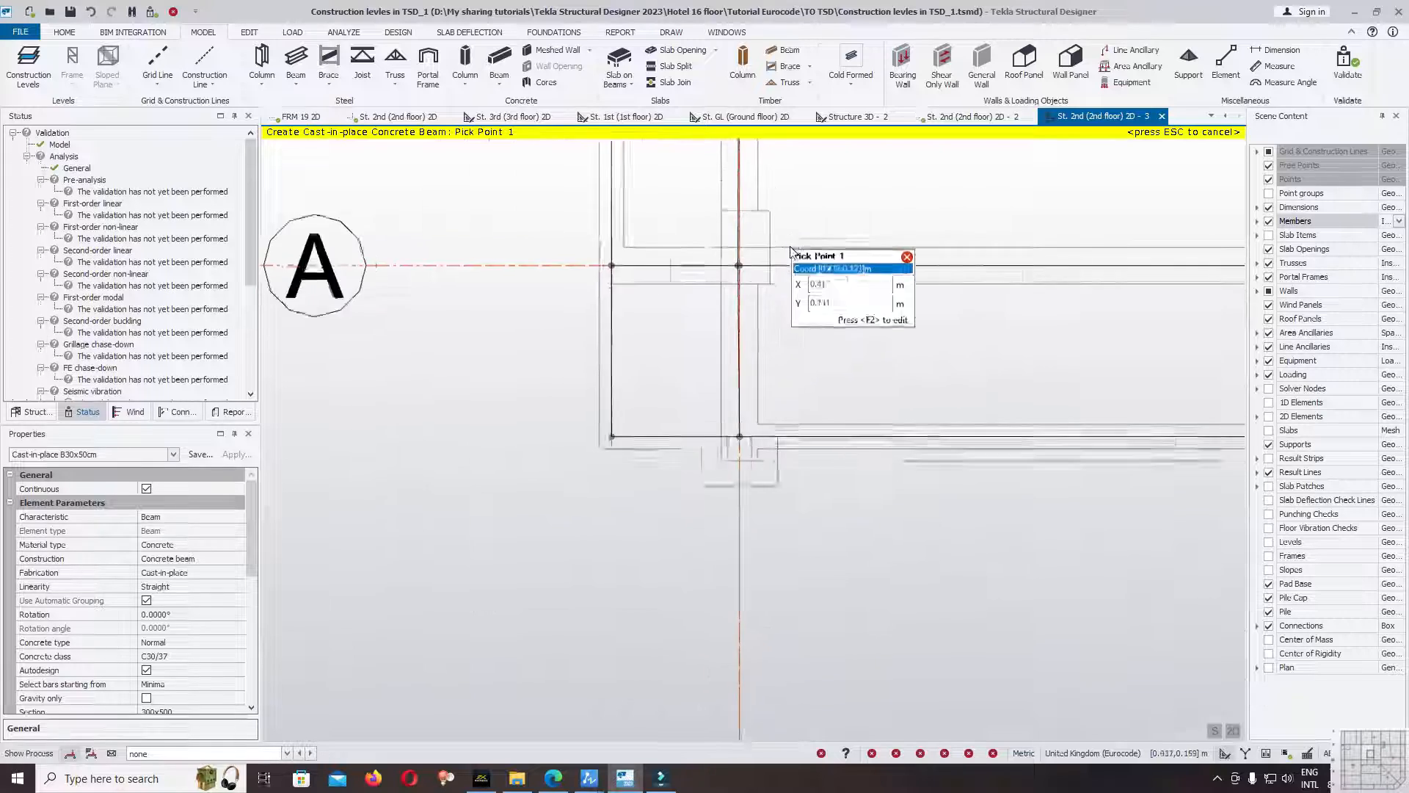
scroll(788, 253, down, 3)
scroll(765, 257, up, 12)
Move the gridline 5 beam's node at gridline A onto the grid intersection at X 0.000, Y 0.000.
key(Escape)
click(670, 326)
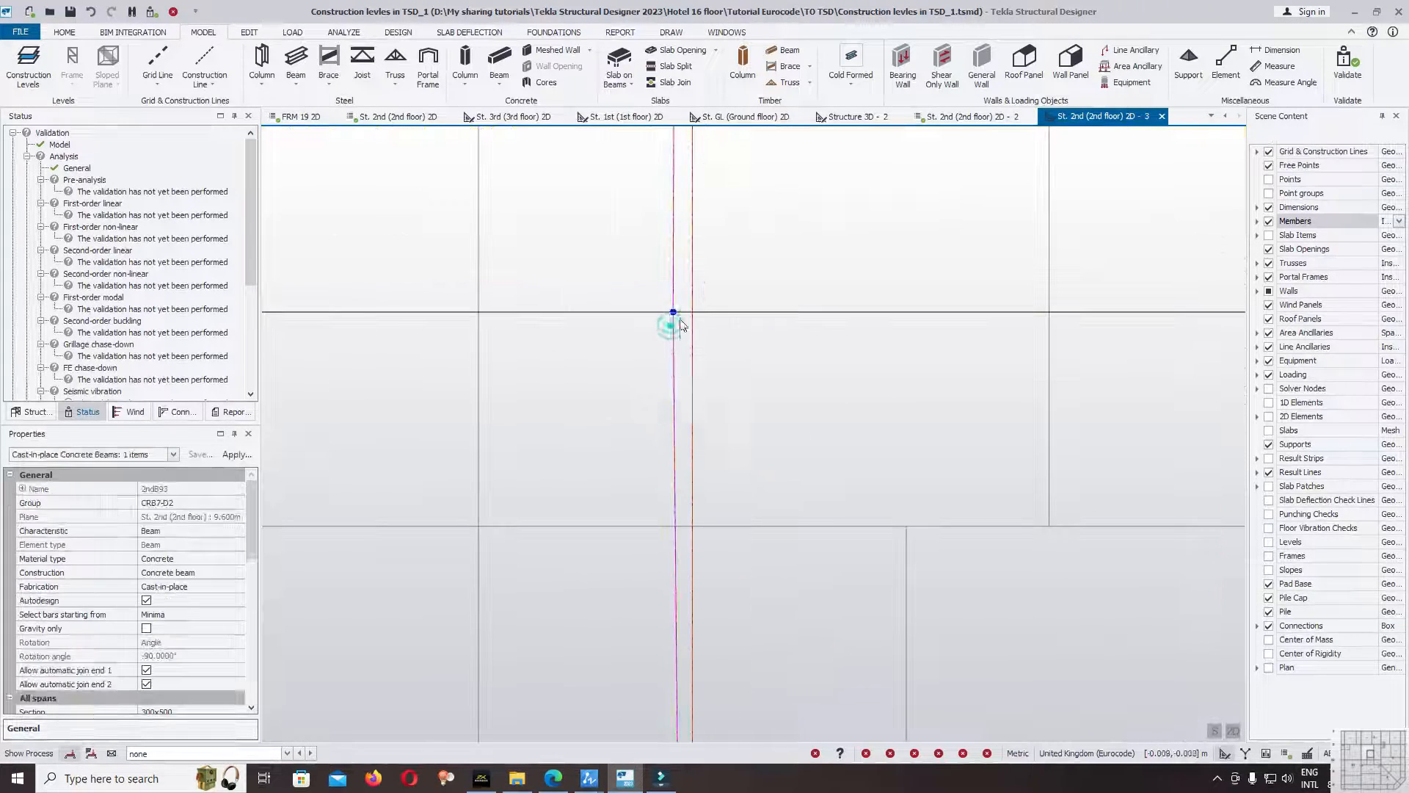
click(677, 317)
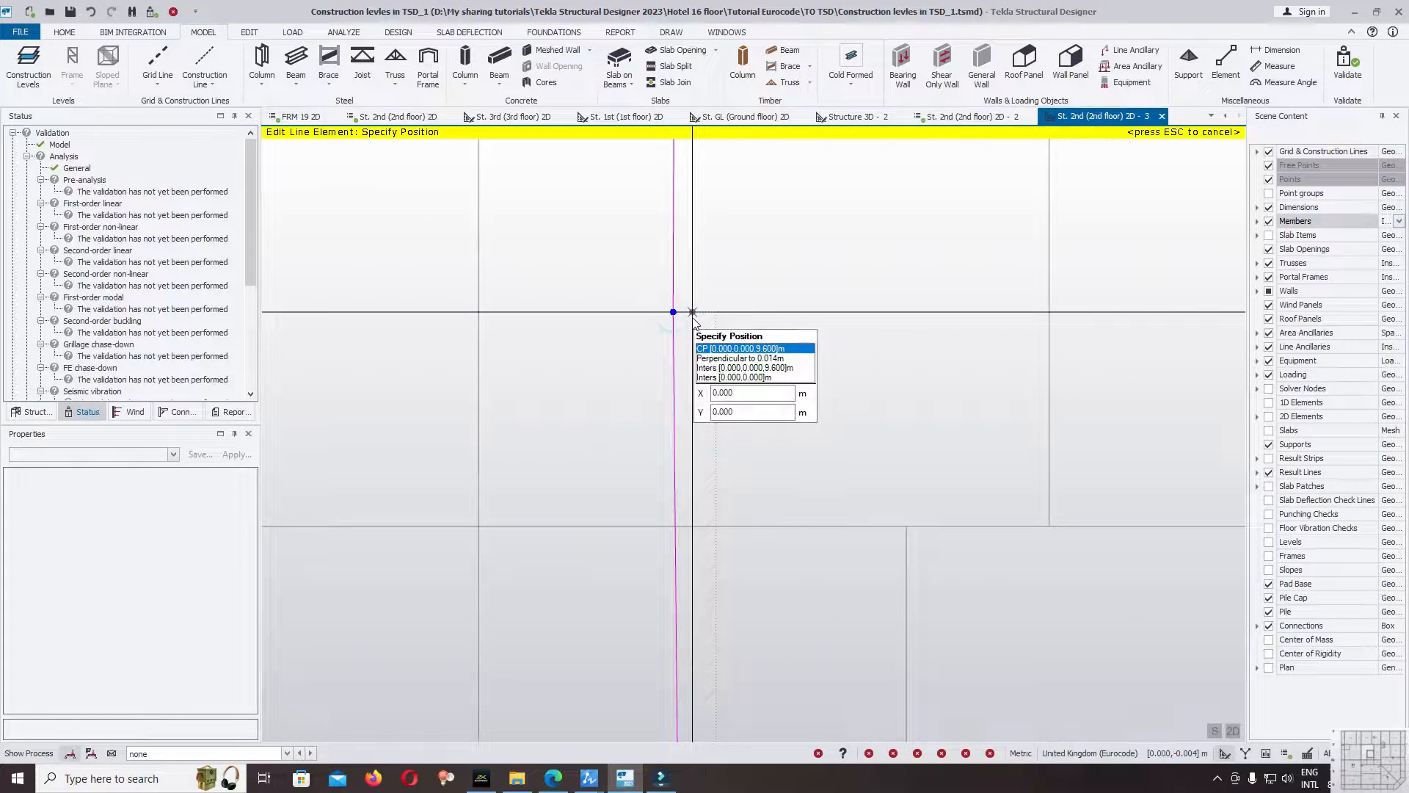
click(692, 314)
Inspect the remaining nodes of the gridline 5 beam from gridline A up to gridline E for alignment with the gridline.
scroll(759, 340, up, 8)
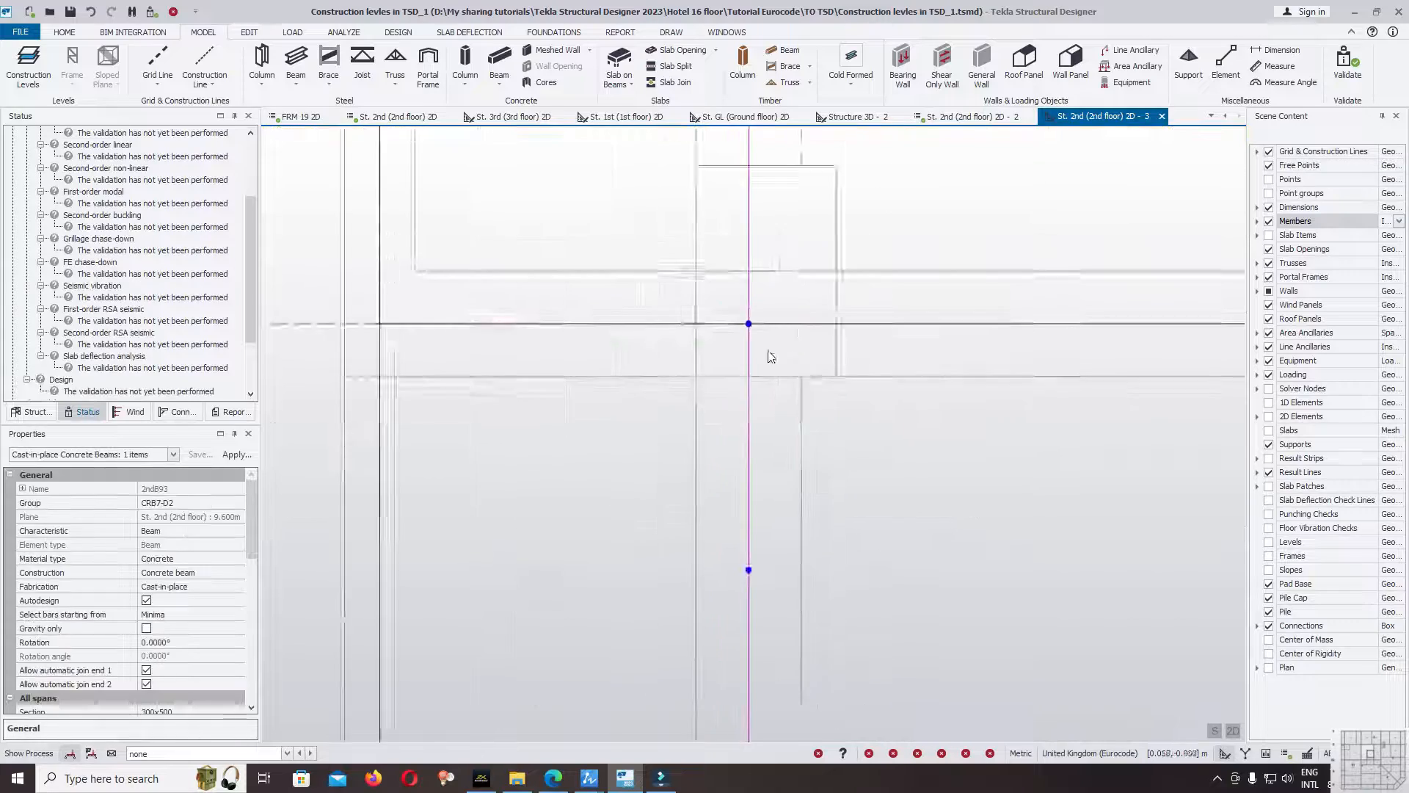
scroll(840, 489, down, 4)
middle_drag(871, 275, 864, 440)
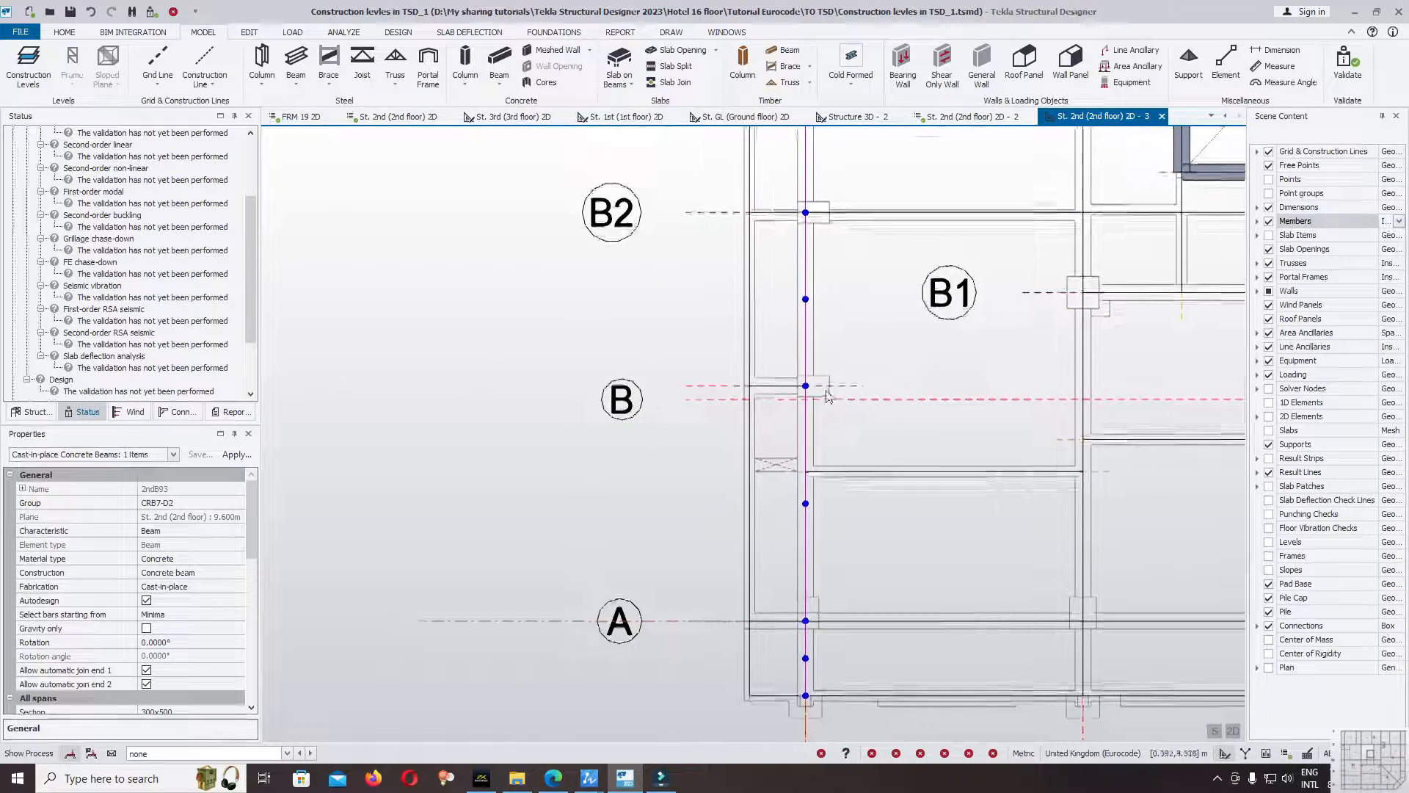
scroll(810, 384, up, 7)
scroll(785, 379, up, 6)
scroll(800, 425, down, 10)
scroll(838, 254, up, 2)
scroll(827, 209, up, 12)
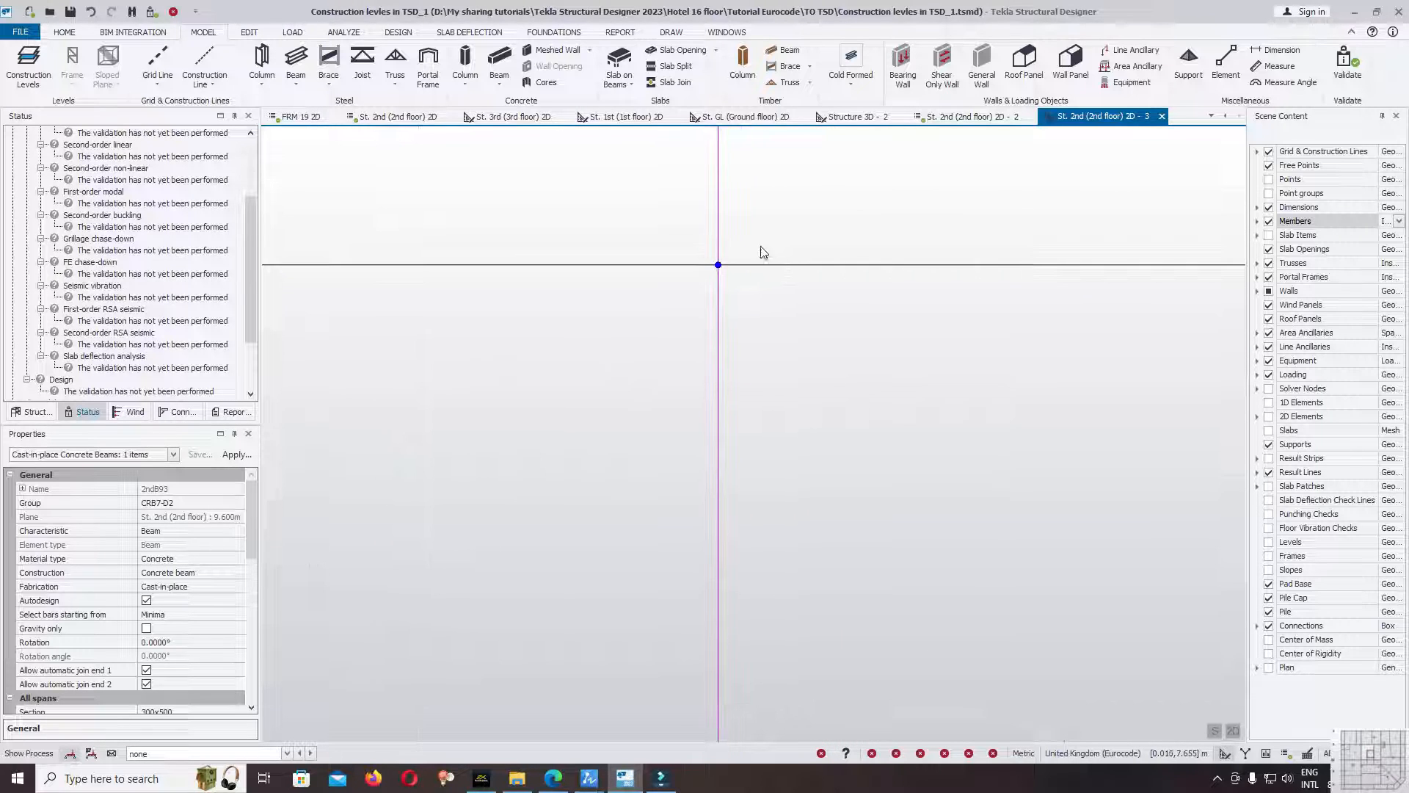
scroll(753, 440, down, 6)
scroll(881, 576, down, 6)
scroll(868, 218, up, 3)
scroll(868, 219, up, 2)
scroll(867, 215, up, 10)
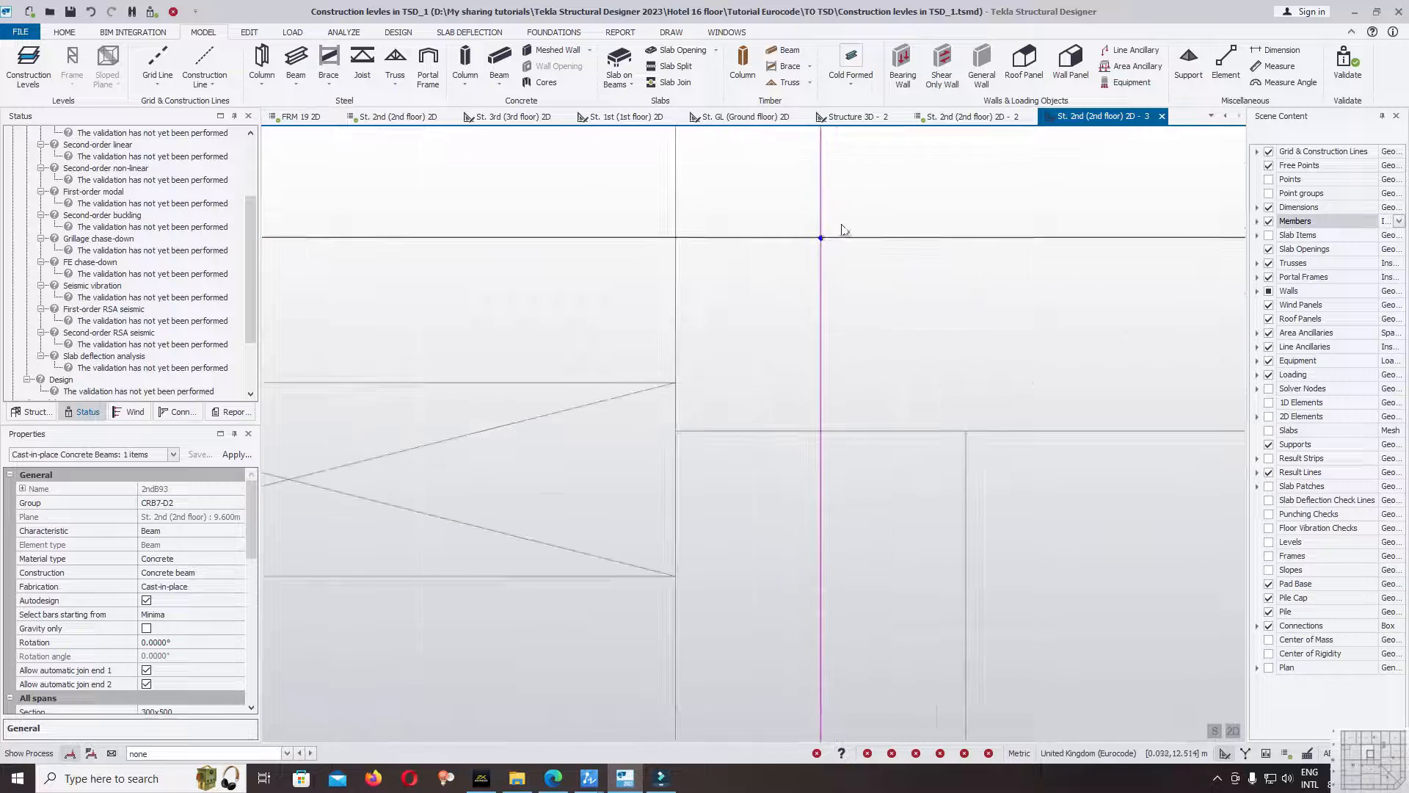
scroll(797, 477, down, 6)
scroll(800, 560, down, 4)
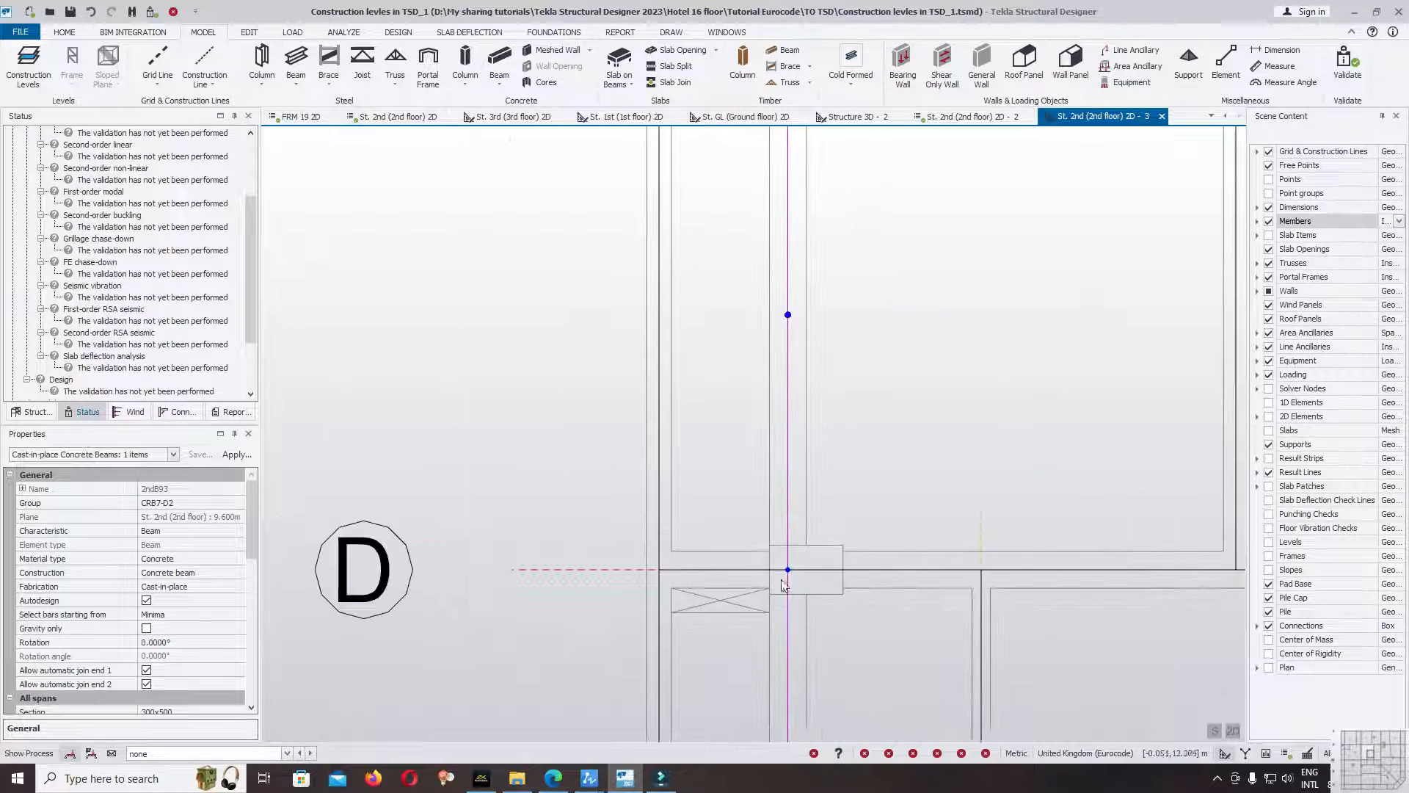
scroll(782, 389, up, 5)
scroll(784, 392, up, 2)
scroll(798, 339, down, 7)
scroll(835, 287, down, 3)
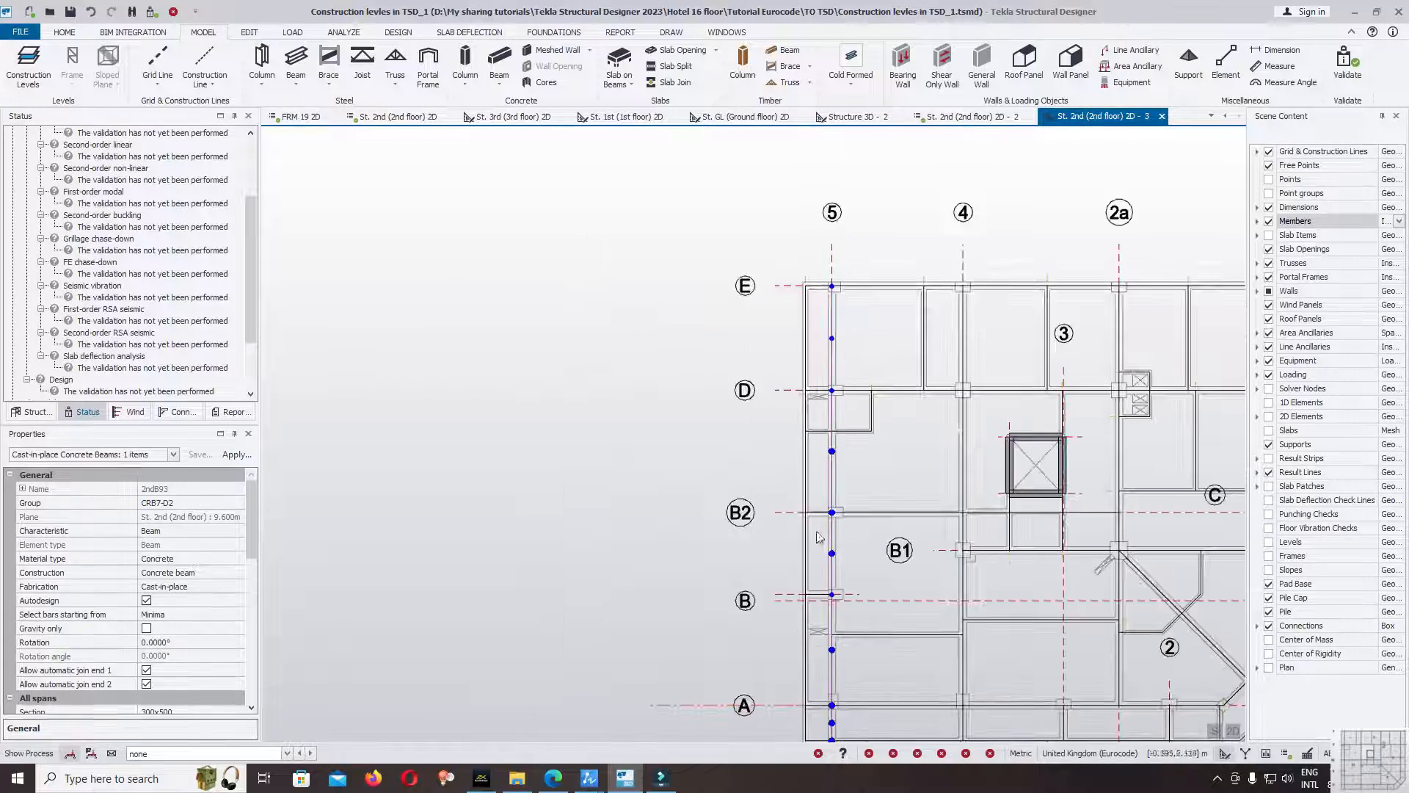
scroll(822, 441, up, 6)
scroll(794, 430, up, 5)
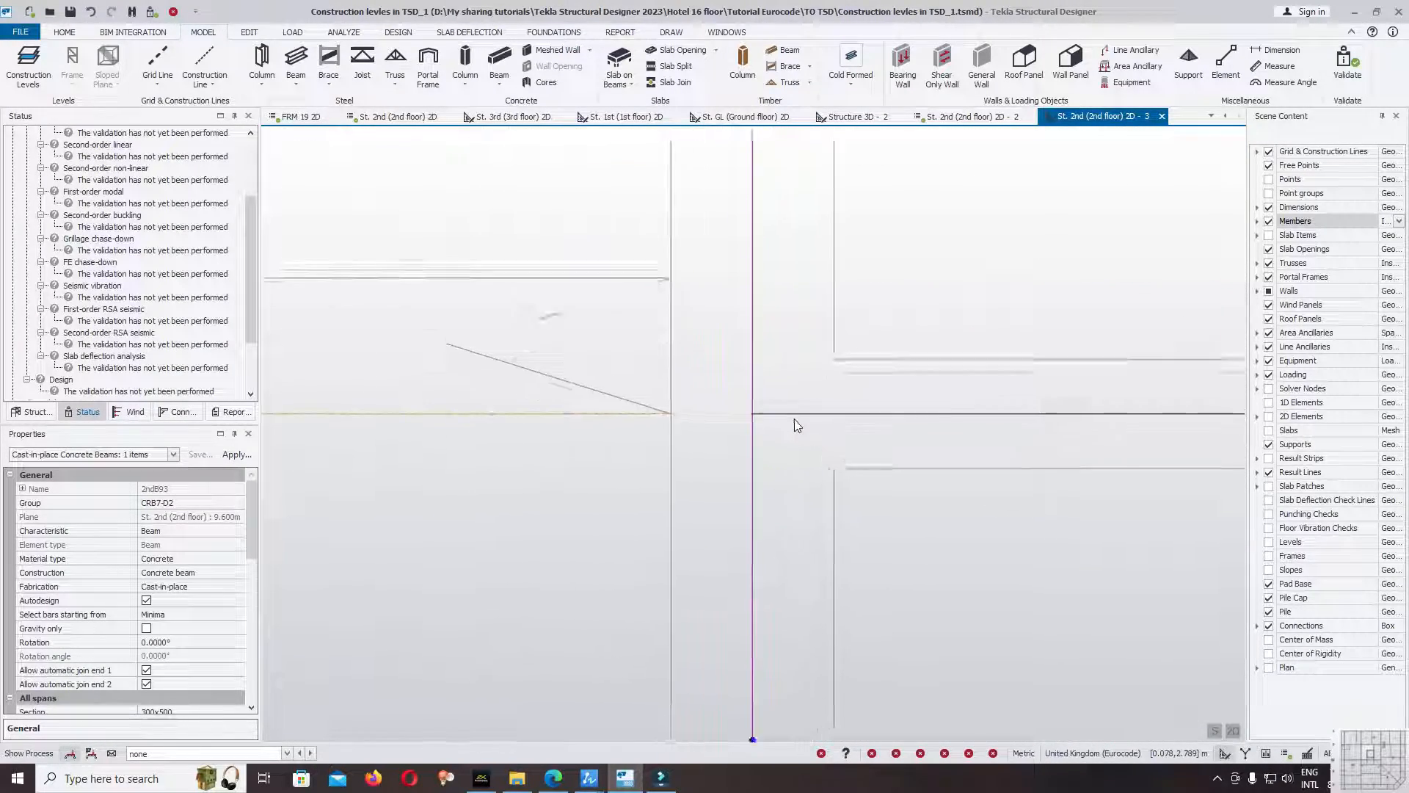
click(776, 411)
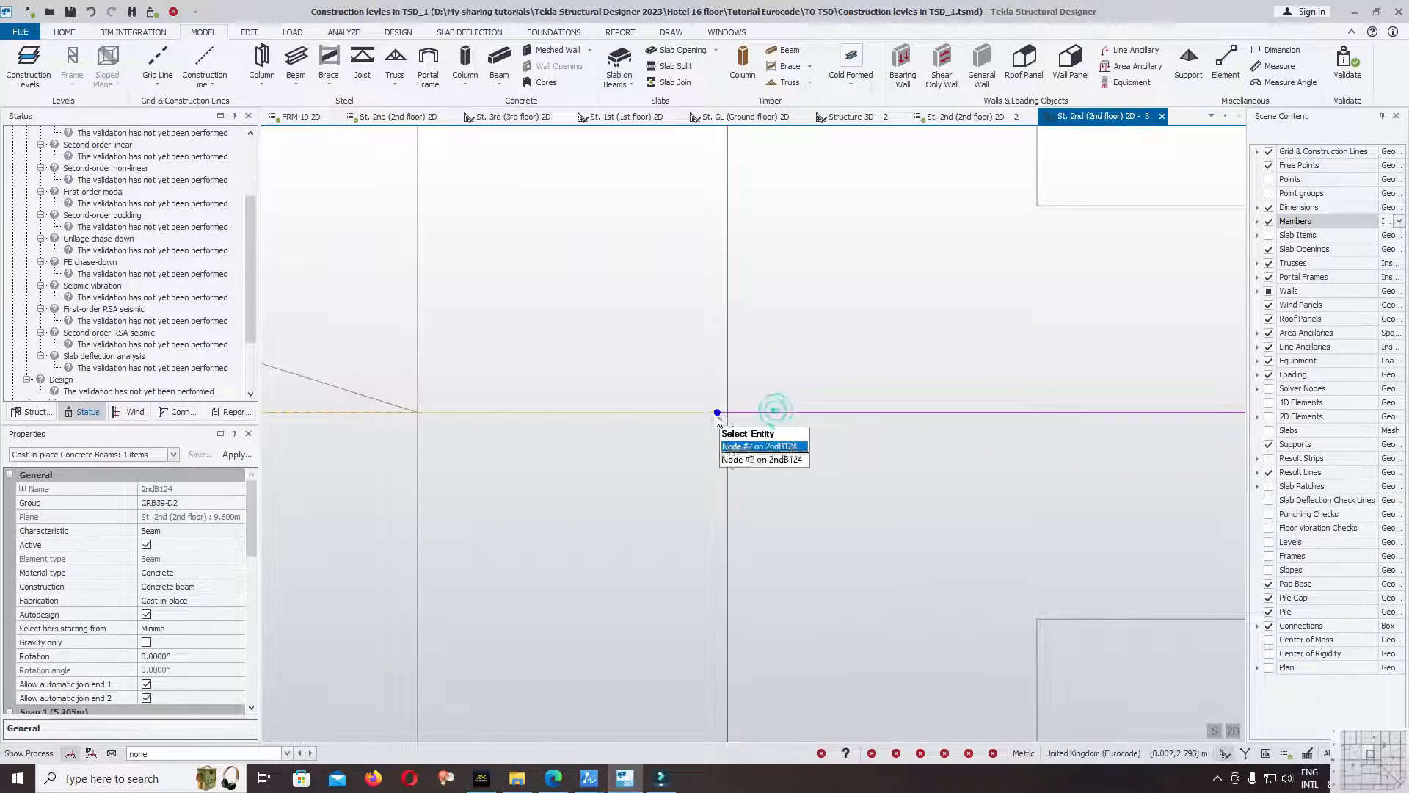
click(718, 414)
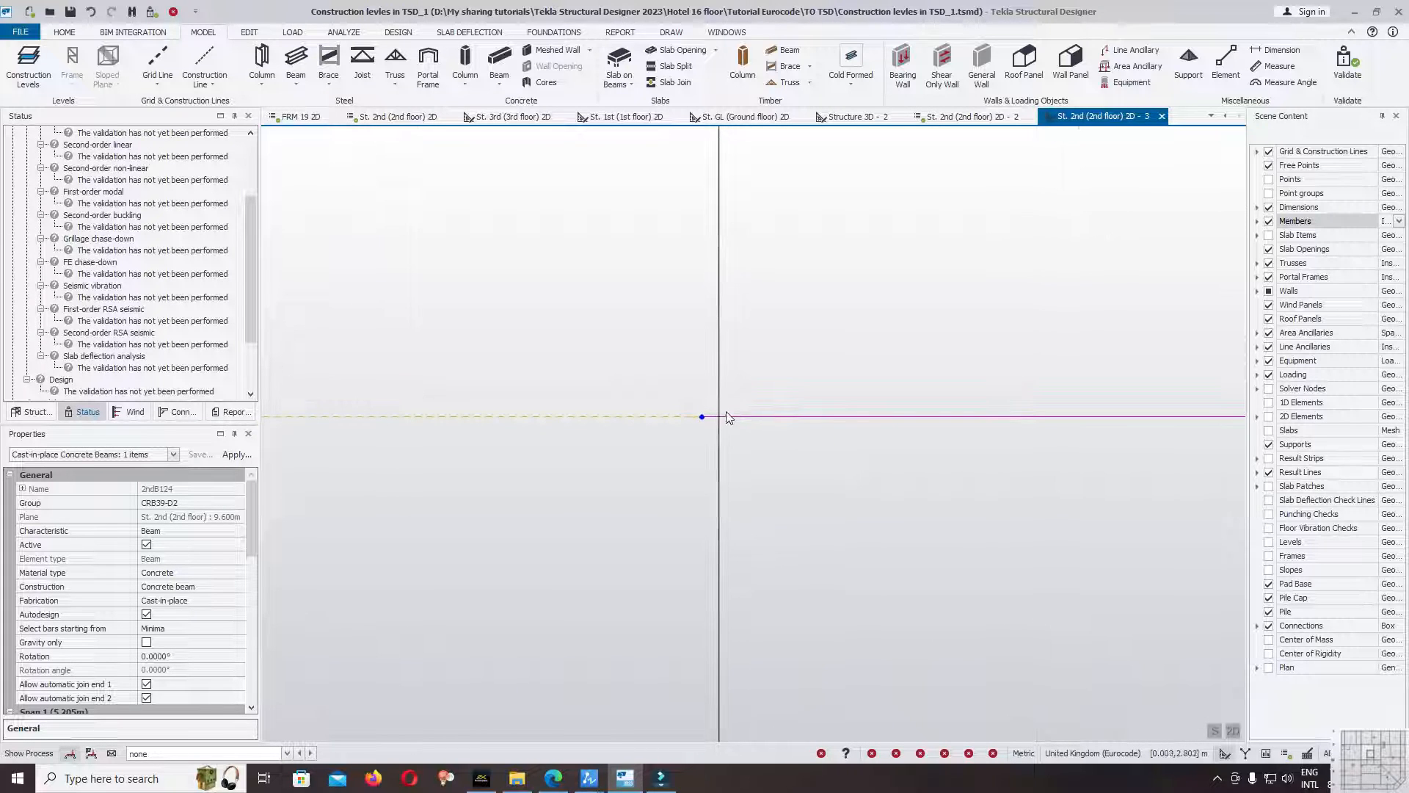
click(701, 415)
scroll(701, 413, down, 2)
key(Escape)
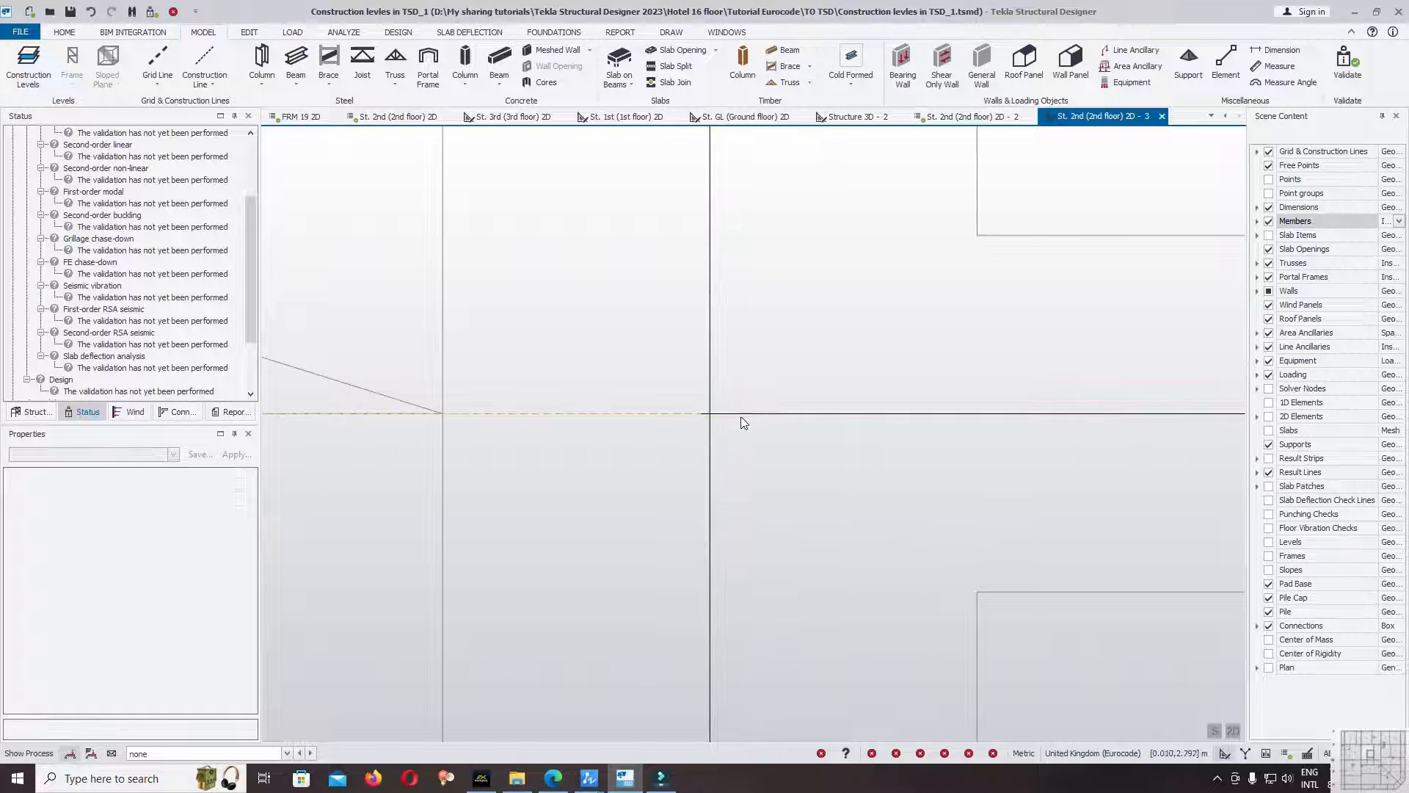
Delete the beam between gridlines 4 and 5 just below gridline B.
click(759, 415)
key(Escape)
scroll(727, 400, down, 1)
Draw a Cast-in-place B20x40cm concrete beam below gridline B from the gridline 4 beam's insertion line to the gridline 5 beam's insertion line.
click(499, 64)
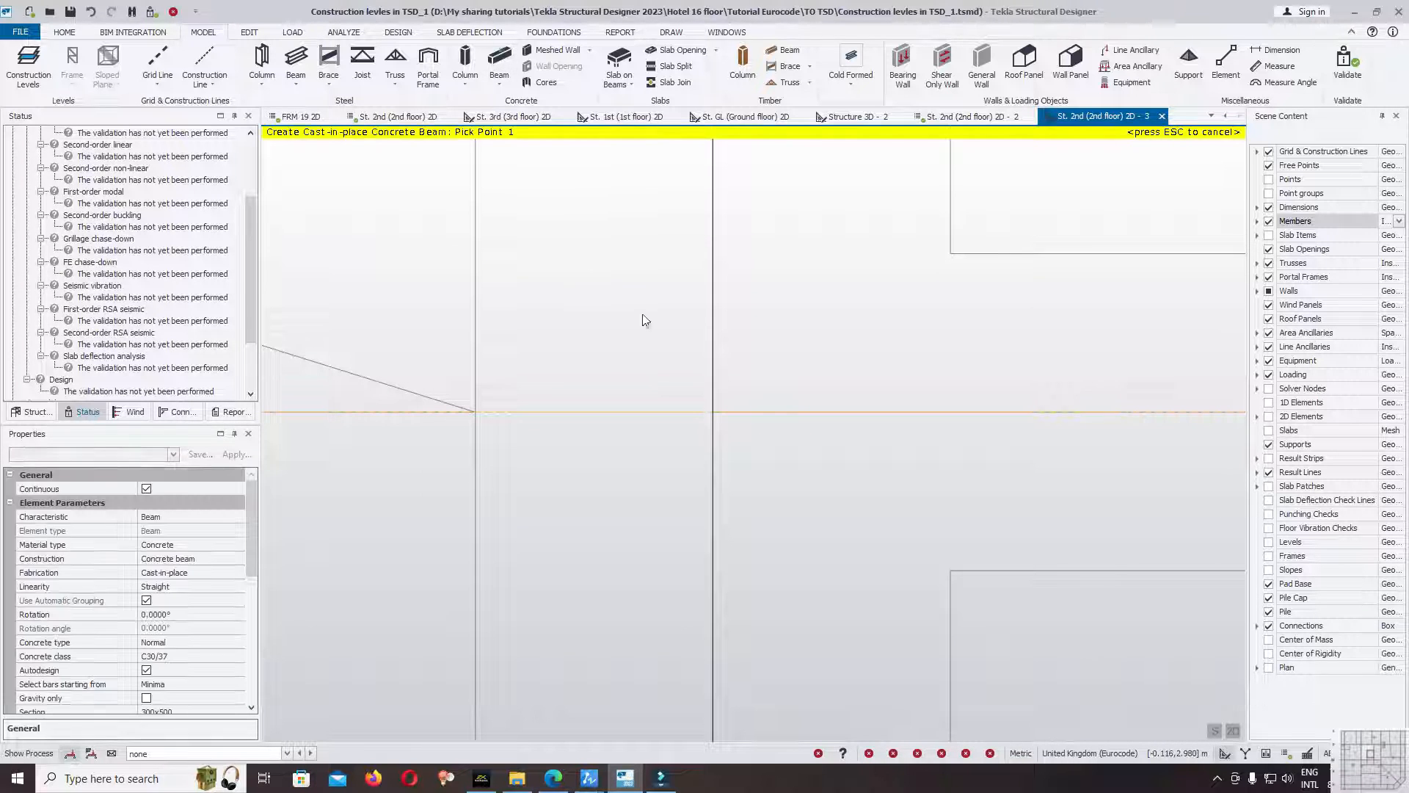
scroll(513, 376, up, 3)
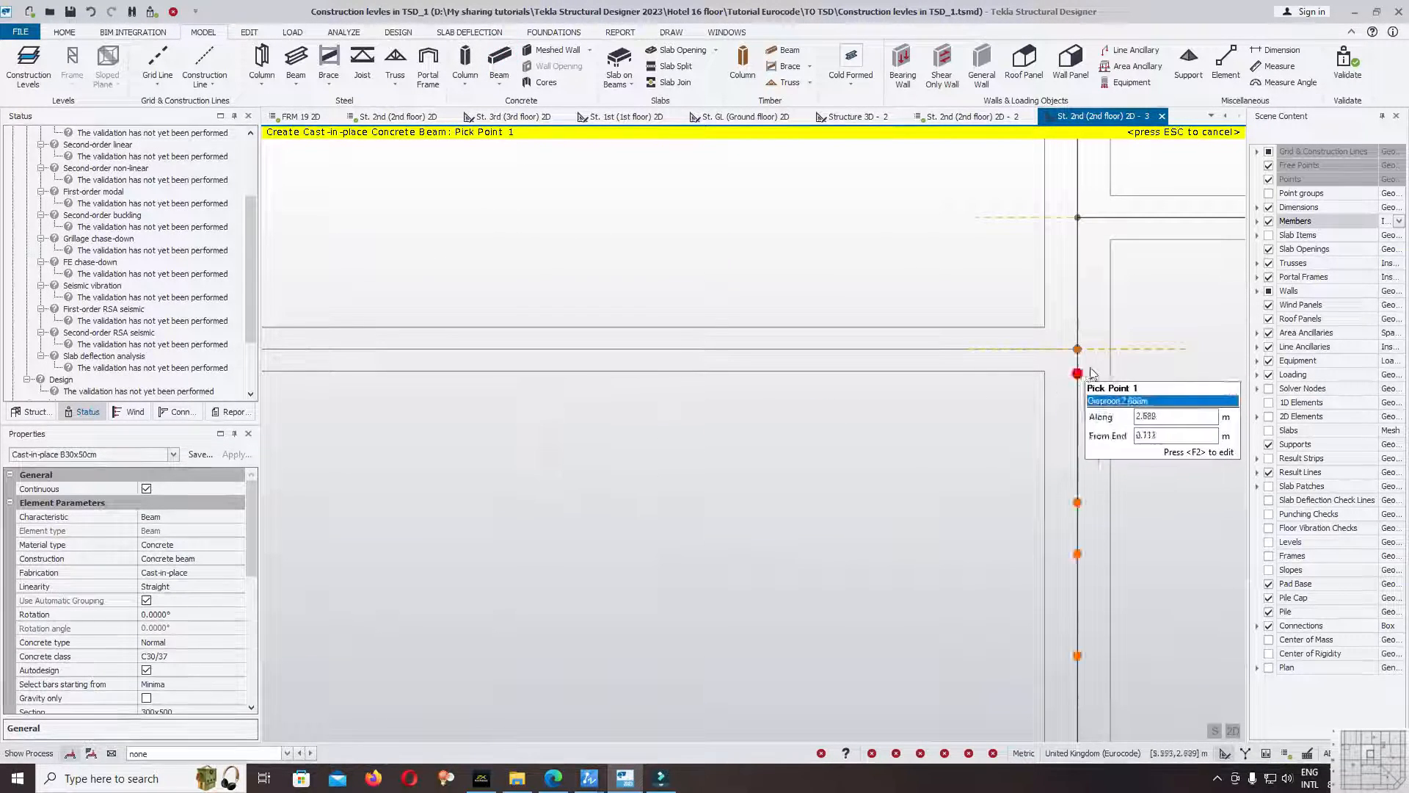
click(111, 455)
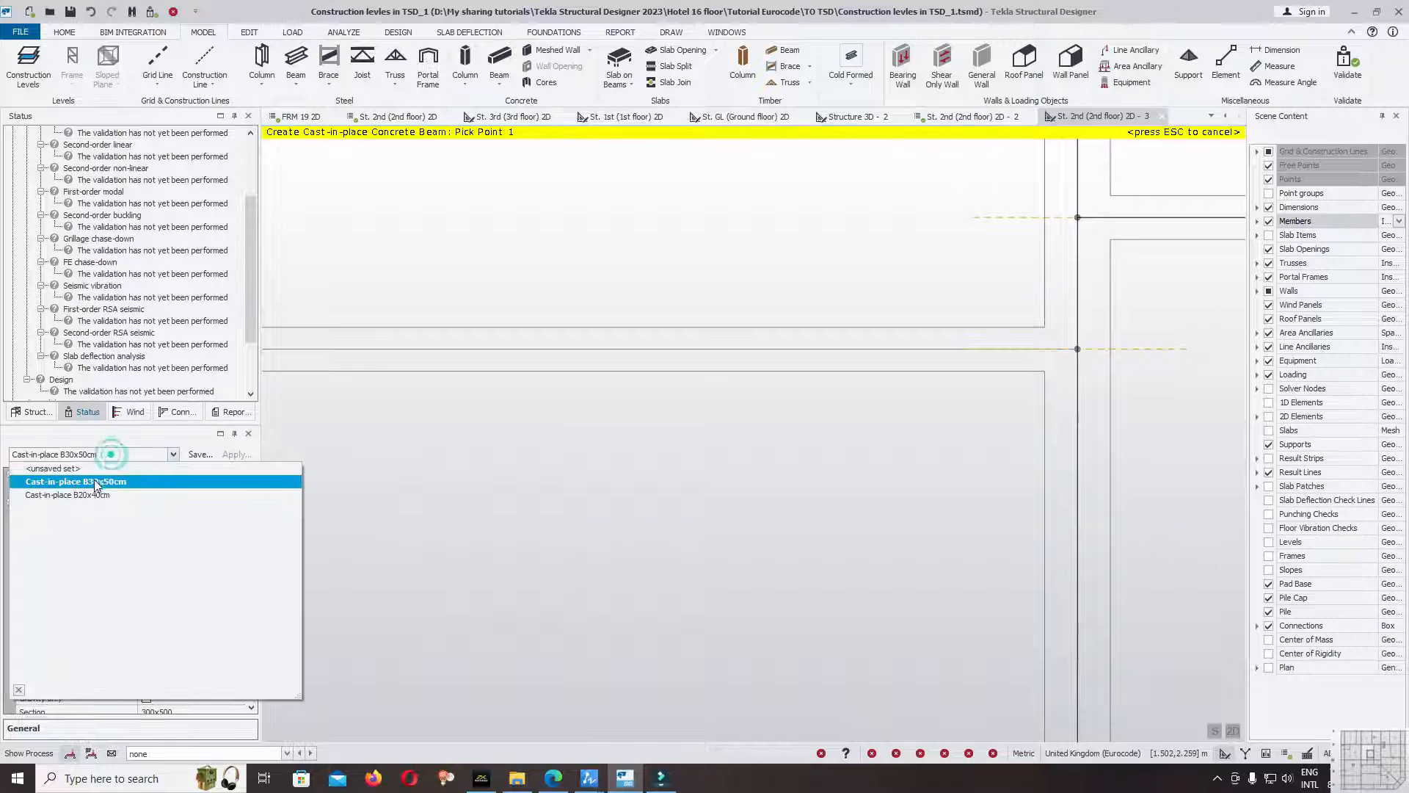
click(97, 497)
click(1083, 348)
scroll(1226, 371, down, 3)
scroll(764, 373, up, 12)
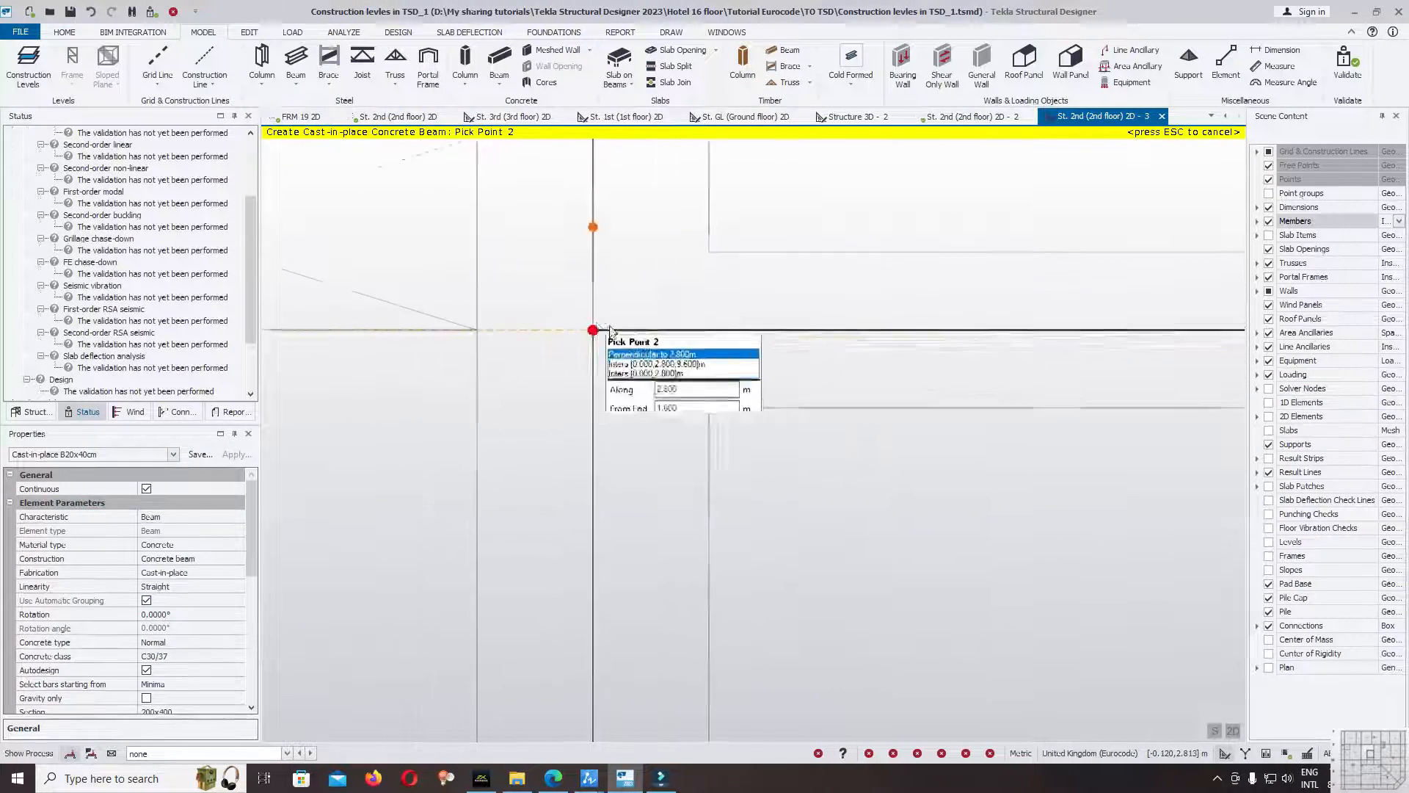
scroll(616, 332, up, 3)
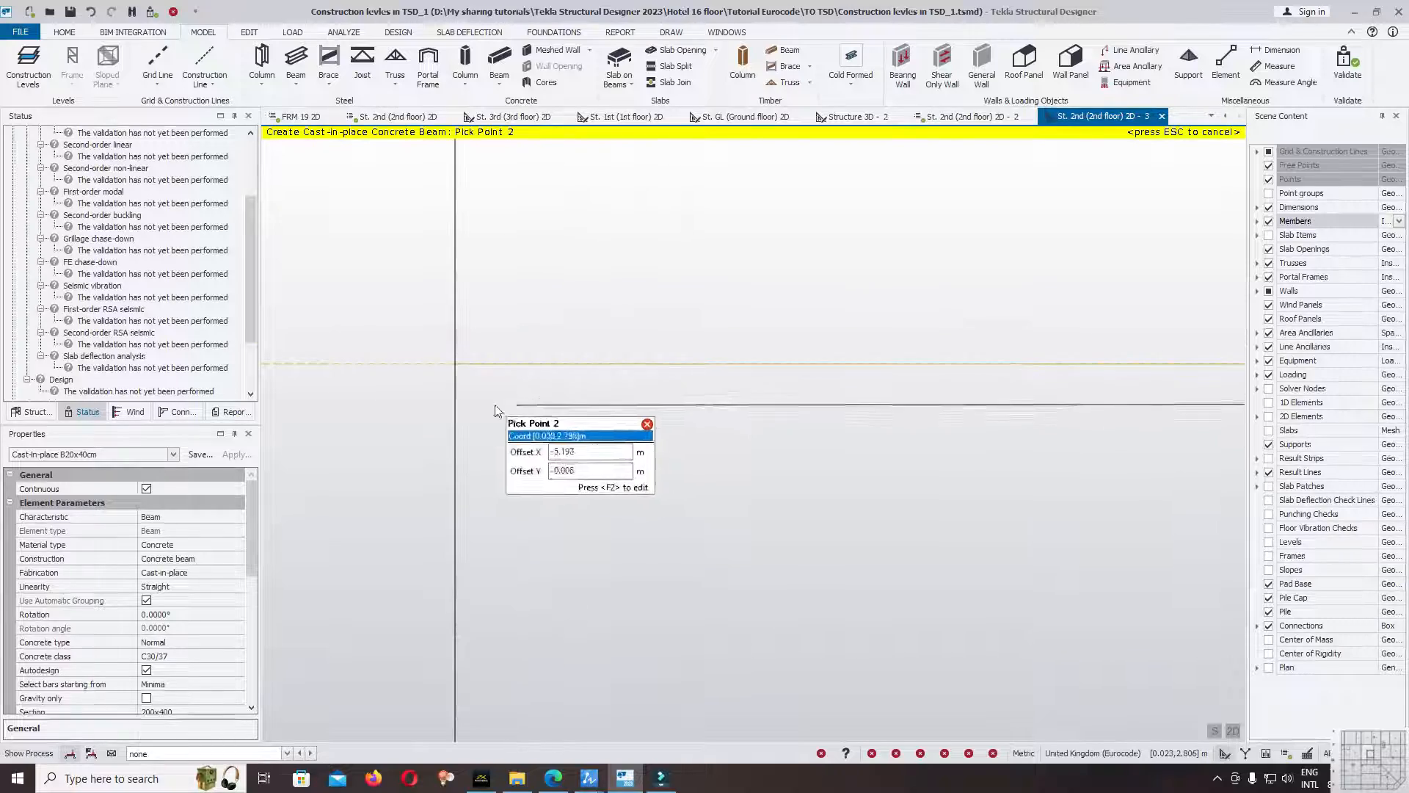
click(453, 373)
scroll(576, 394, down, 10)
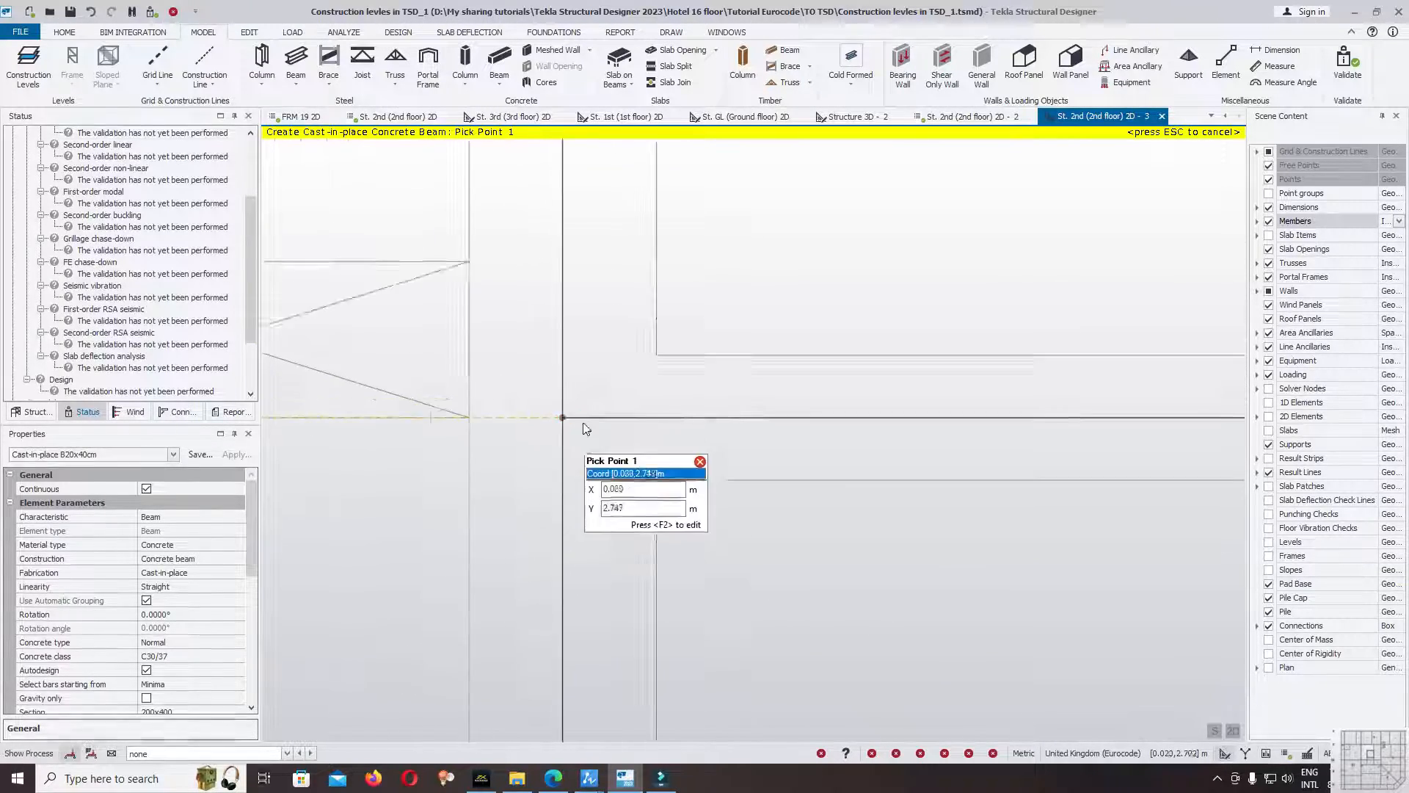
key(Escape)
Validate the model again and open the display options of the members.
click(1344, 45)
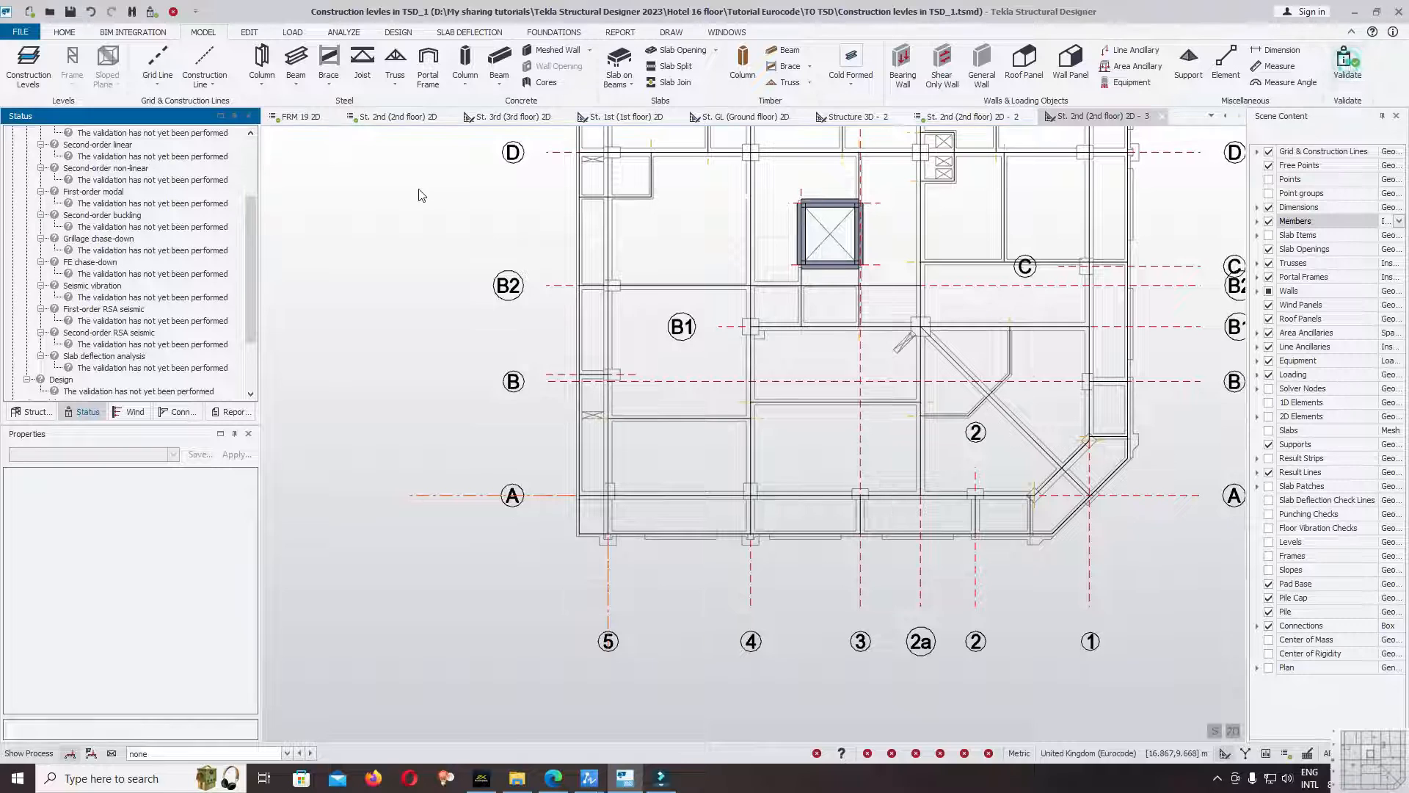
scroll(254, 209, up, 3)
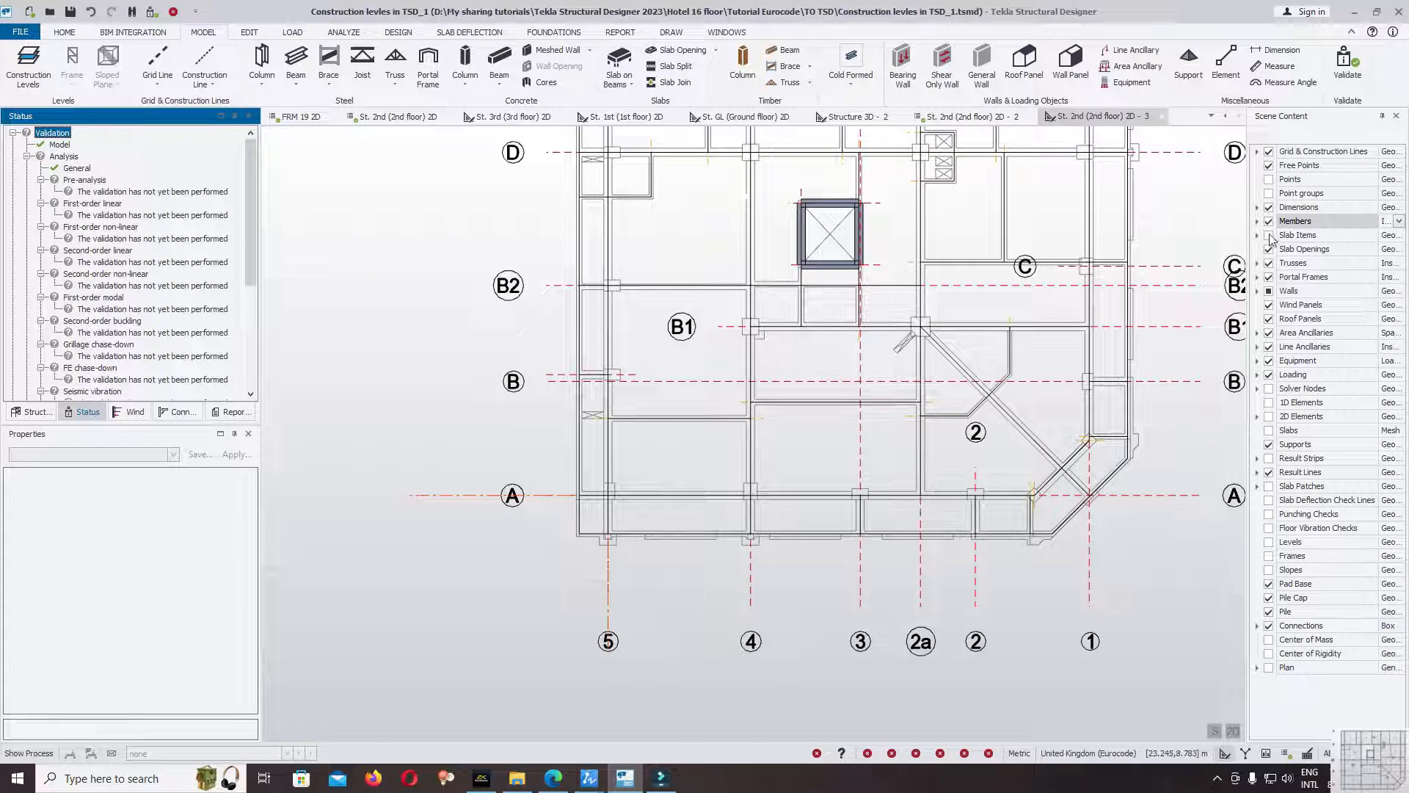
click(1391, 222)
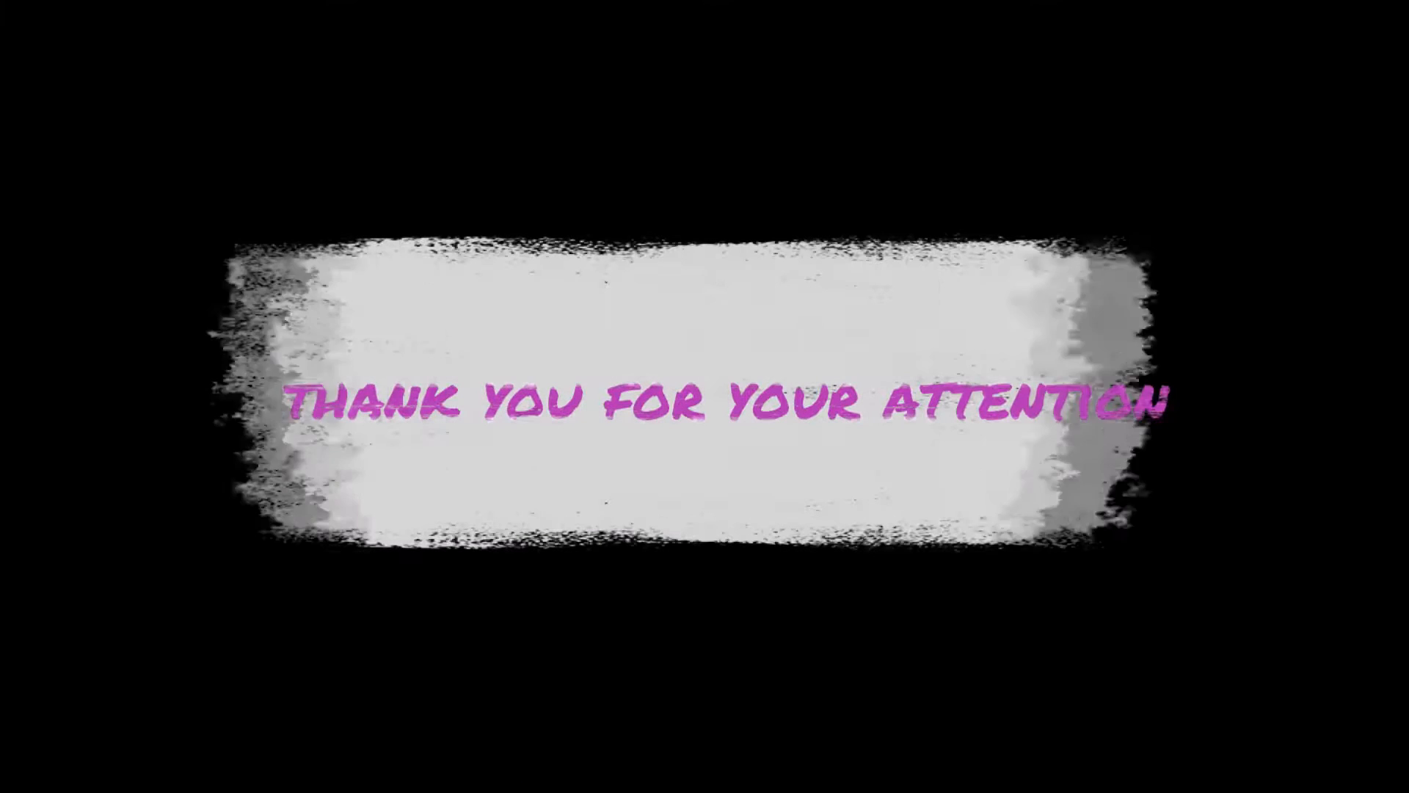